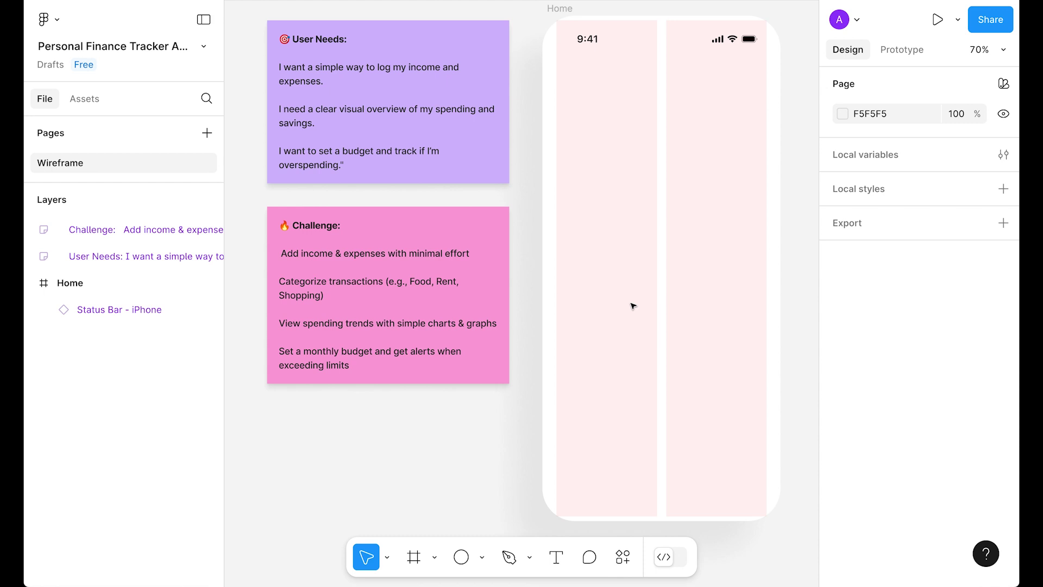
Add a "Hi" greeting text with the app user's first name below the status bar in the Home frame
{"action": "left_click", "coordinate": [609, 163]}
{"action": "key", "text": "t"}
{"action": "left_click", "coordinate": [596, 99]}
{"action": "type", "text": "Hi, Alex!"}
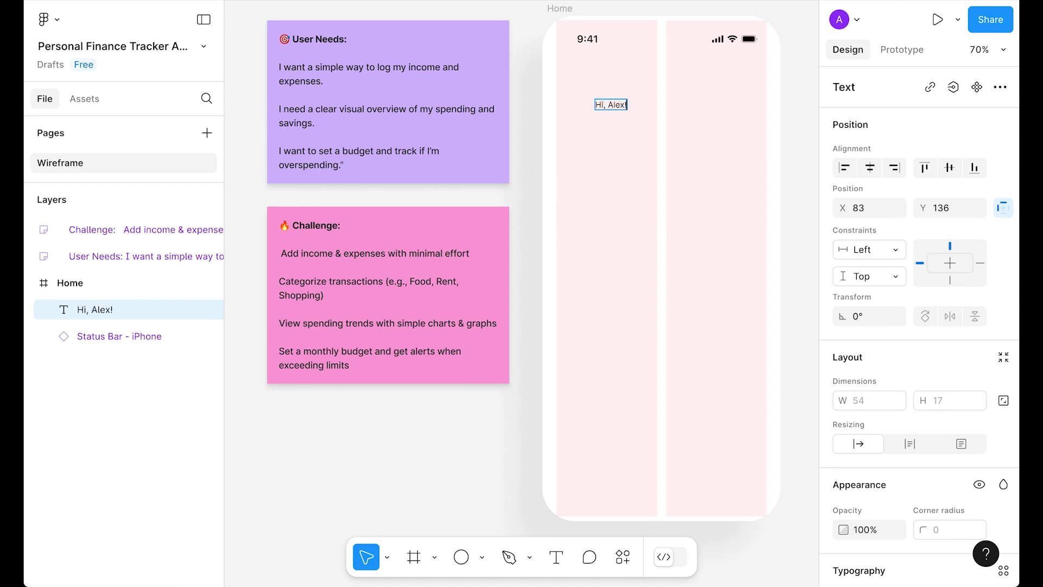
{"action": "key", "text": "Escape"}
Set the greeting text to font size 20 and bold
{"action": "scroll", "coordinate": [918, 326], "scroll_direction": "down", "scroll_amount": 4}
{"action": "left_click", "coordinate": [932, 394]}
{"action": "type", "text": "20"}
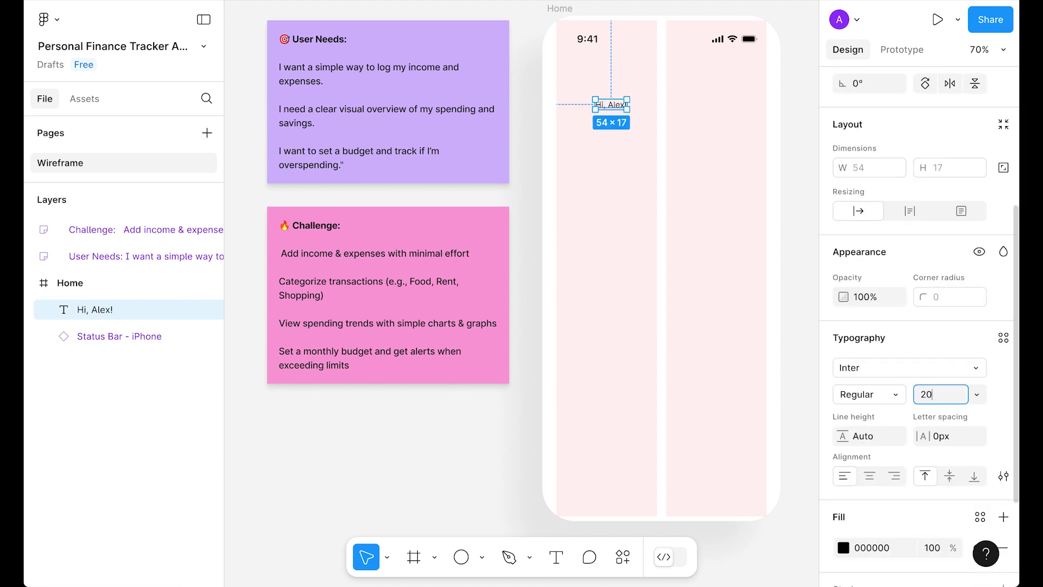
{"action": "key", "text": "Return"}
{"action": "key", "text": "ctrl+b"}
Align the greeting to the left column edge and duplicate it below, with the copy in regular weight at size 16
{"action": "left_click_drag", "start_coordinate": [618, 101], "coordinate": [588, 97]}
{"action": "scroll", "coordinate": [599, 89], "scroll_direction": "up", "scroll_amount": 1}
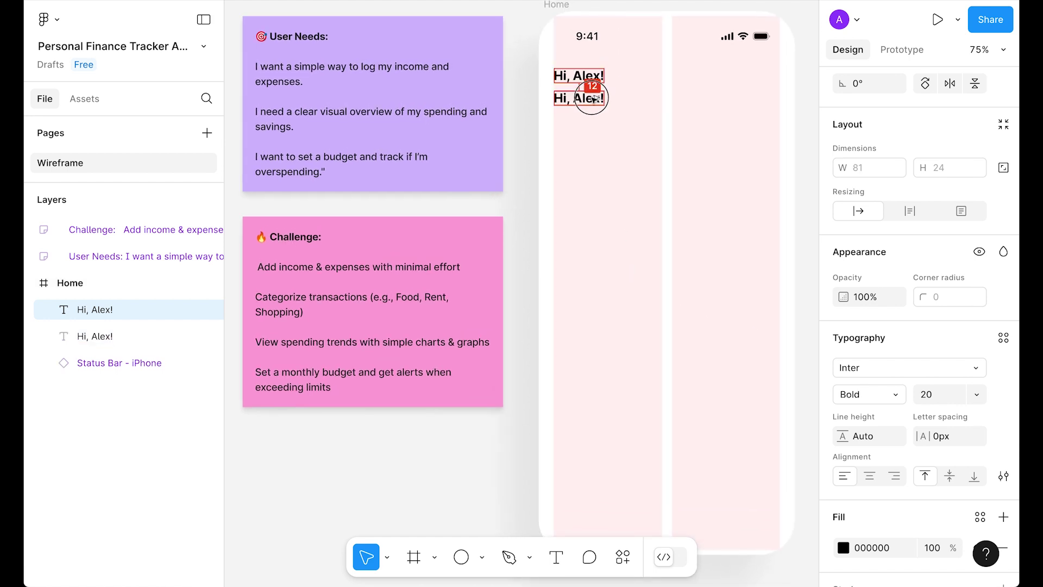
{"action": "key", "text": "ctrl+b"}
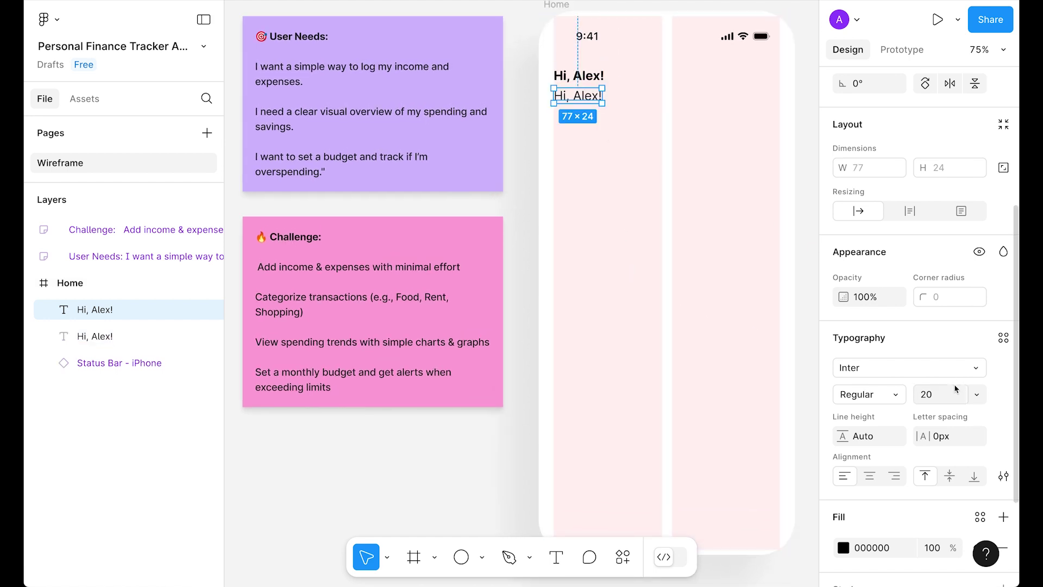
{"action": "left_click", "coordinate": [940, 398]}
{"action": "type", "text": "16"}
{"action": "key", "text": "Return"}
Replace the copied greeting's text with "March, 2025"
{"action": "key", "text": "Return"}
{"action": "type", "text": "March,"}
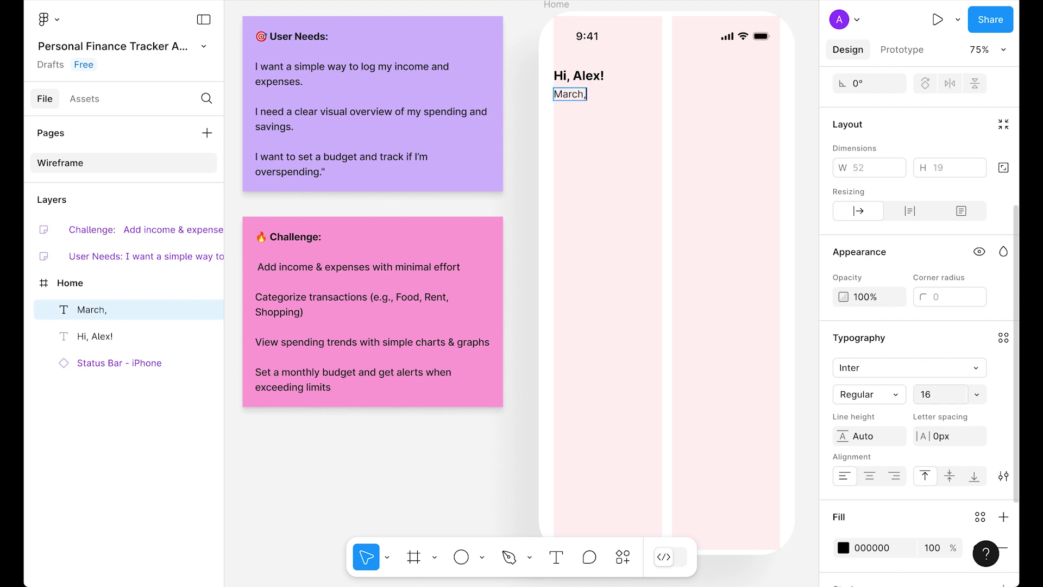
{"action": "type", "text": " 2025"}
{"action": "key", "text": "Escape"}
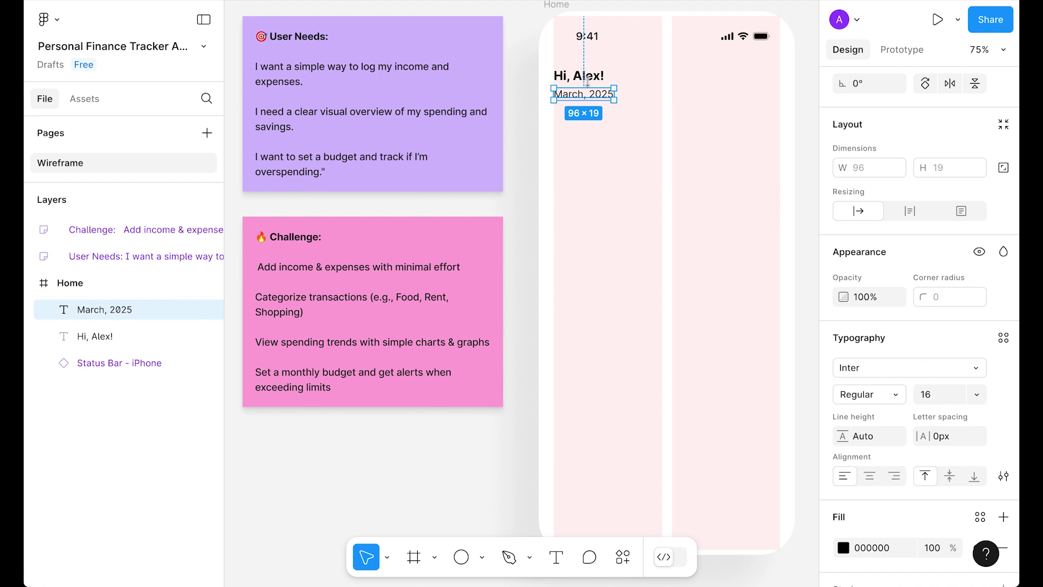
Combine the greeting and the date line into a vertical auto layout frame
{"action": "left_click", "coordinate": [587, 77], "text": "shift"}
{"action": "key", "text": "shift+a"}
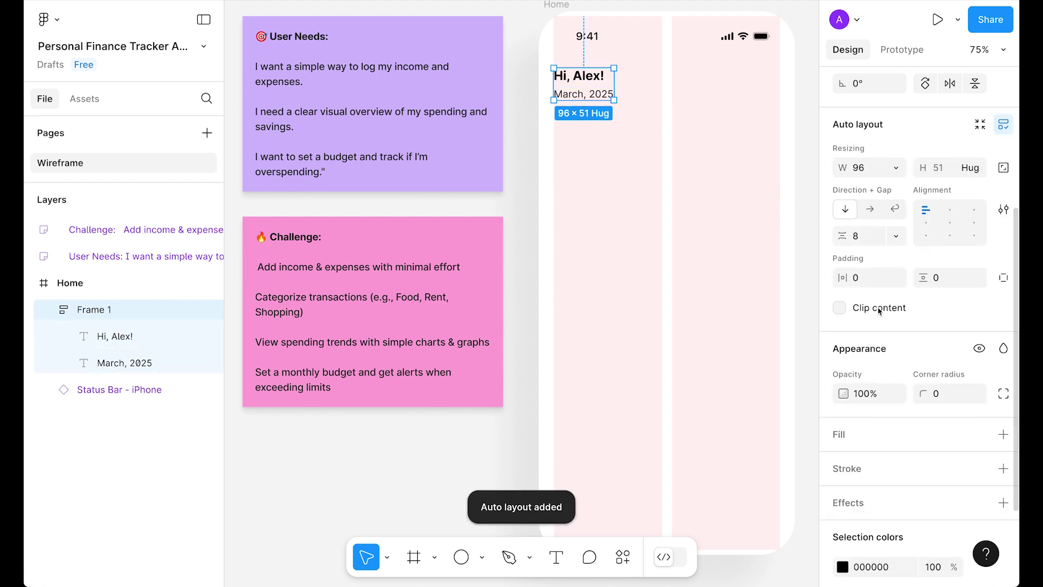
{"action": "left_click", "coordinate": [864, 242]}
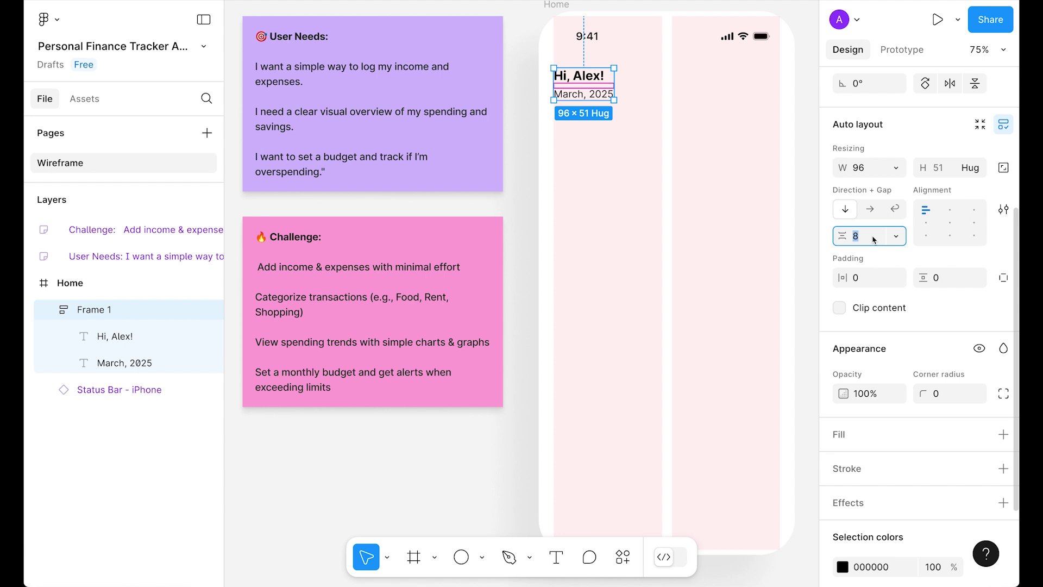
{"action": "left_click", "coordinate": [747, 76]}
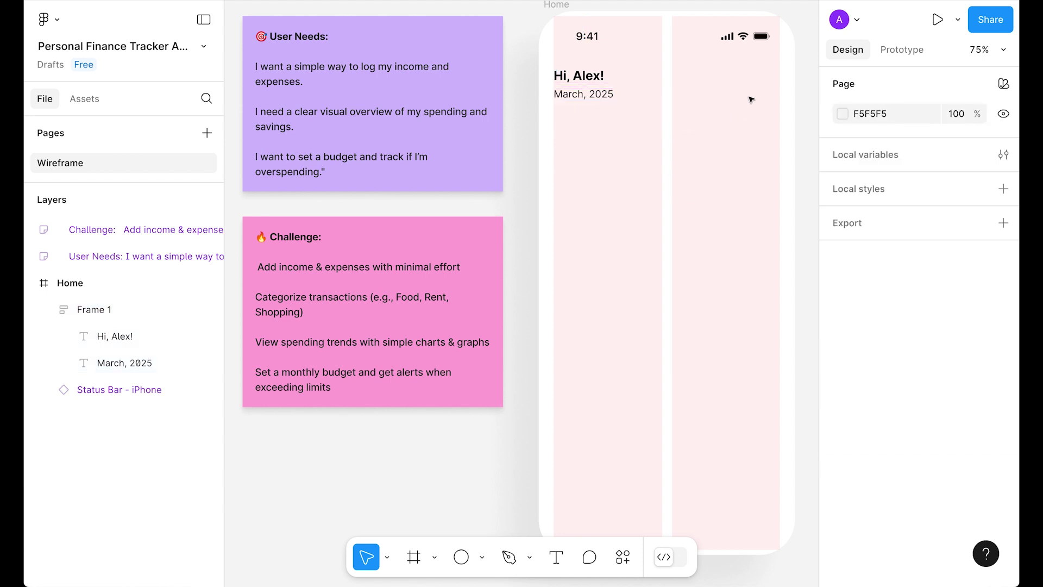
Add a 48 × 48 circle at the right column edge, level with the greeting block, as an avatar placeholder
{"action": "key", "text": "o"}
{"action": "left_click", "coordinate": [746, 89]}
{"action": "left_click_drag", "start_coordinate": [747, 89], "coordinate": [747, 84]}
{"action": "left_click", "coordinate": [948, 404]}
{"action": "type", "text": "4"}
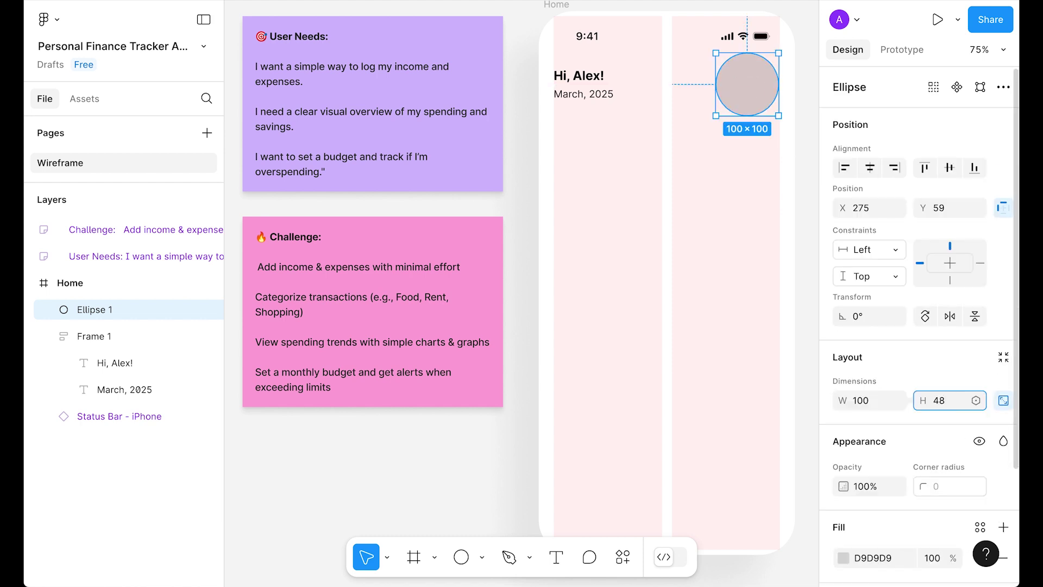
{"action": "type", "text": "8"}
{"action": "key", "text": "Return"}
{"action": "left_click_drag", "start_coordinate": [727, 64], "coordinate": [764, 86]}
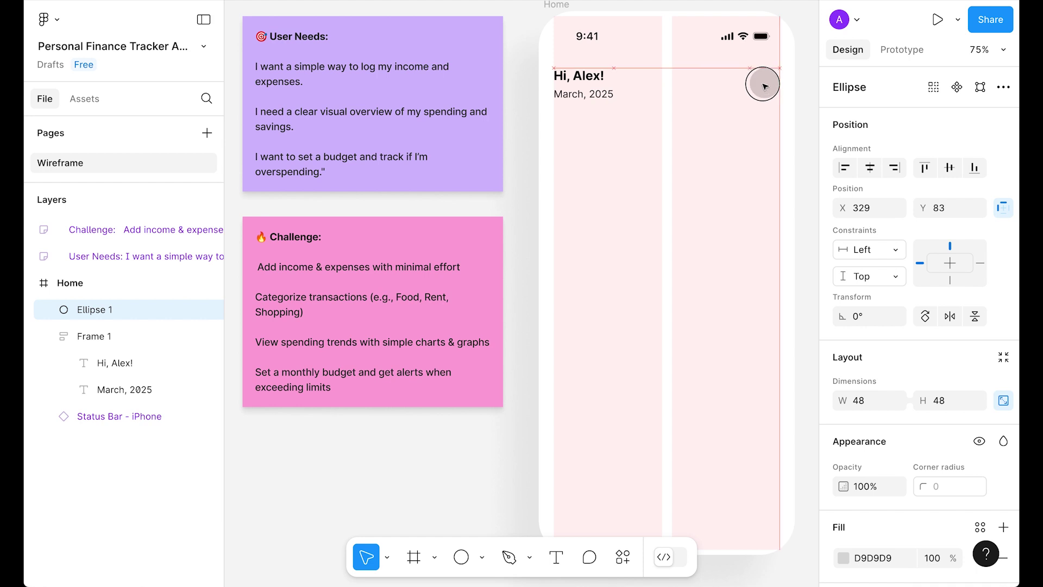
Combine the greeting block and the circle into a horizontal auto layout and centre its items vertically
{"action": "left_click", "coordinate": [593, 81], "text": "shift"}
{"action": "key", "text": "shift+a"}
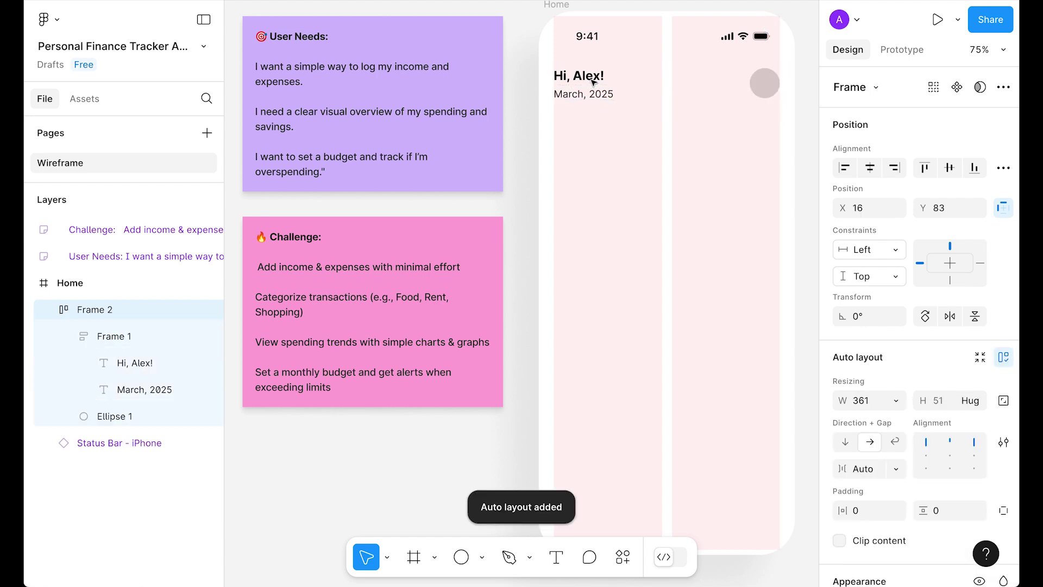
{"action": "left_click", "coordinate": [951, 457]}
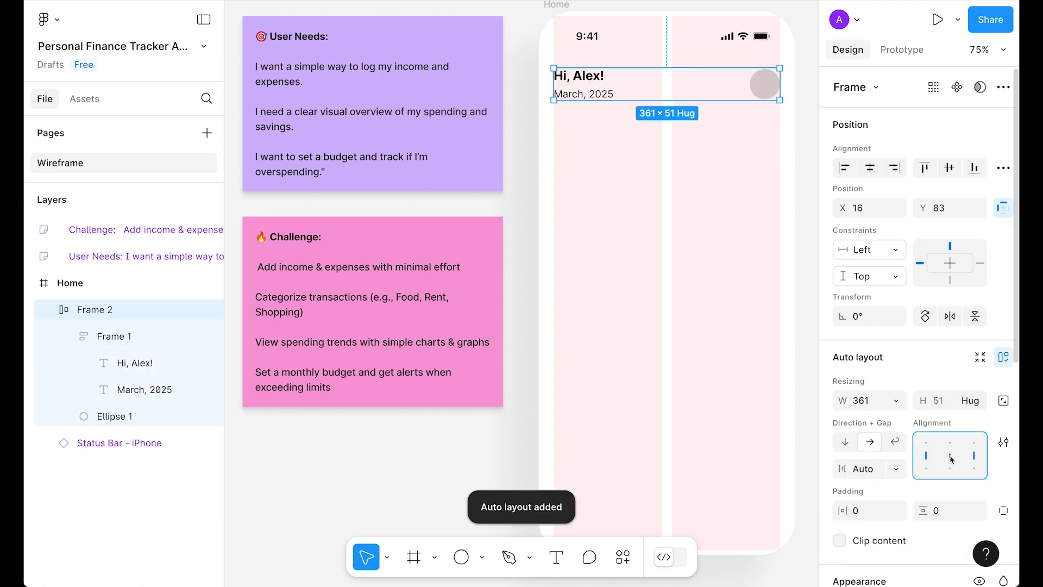
{"action": "left_click", "coordinate": [751, 205]}
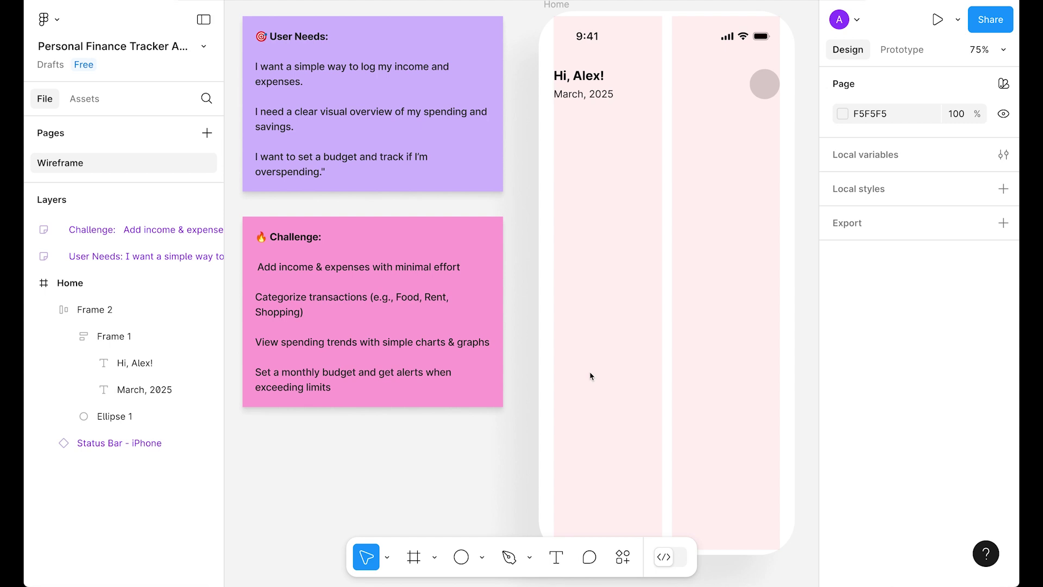
Duplicate the greeting block below the header and move the copy's date line above its greeting
{"action": "double_click", "coordinate": [584, 91]}
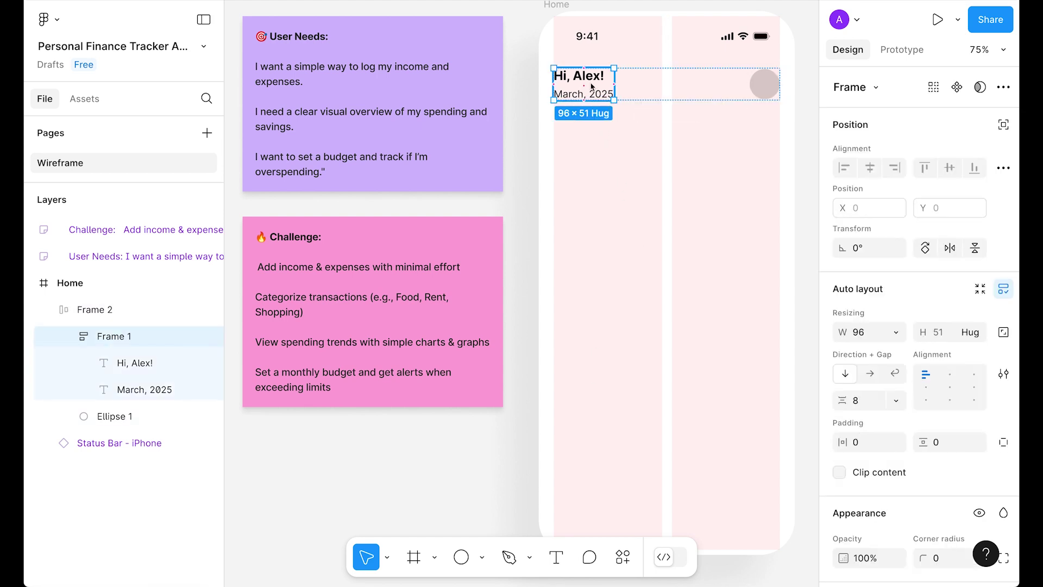
{"action": "left_click_drag", "start_coordinate": [587, 107], "coordinate": [598, 156]}
{"action": "double_click", "coordinate": [598, 155]}
{"action": "key", "text": "Up"}
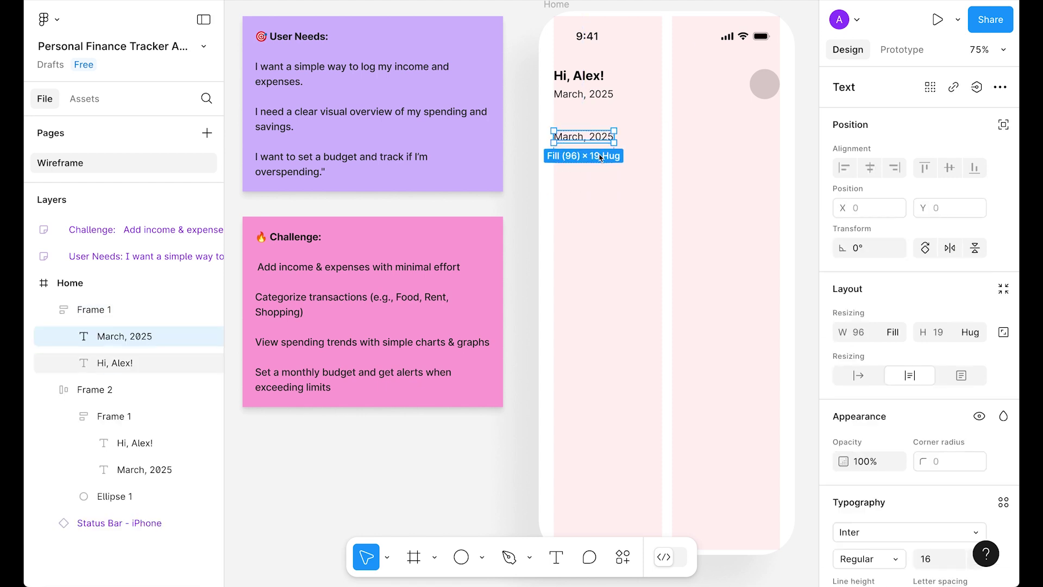
Replace the copied date line with "Current Balance" and set that text to auto width
{"action": "type", "text": "Current Balance"}
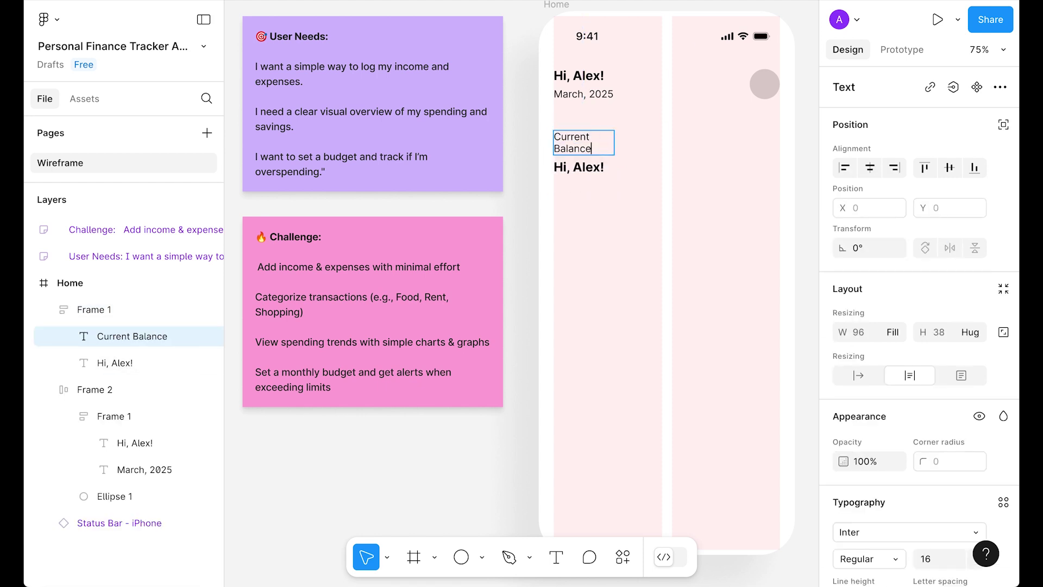
{"action": "left_click", "coordinate": [872, 374]}
{"action": "key", "text": "Escape"}
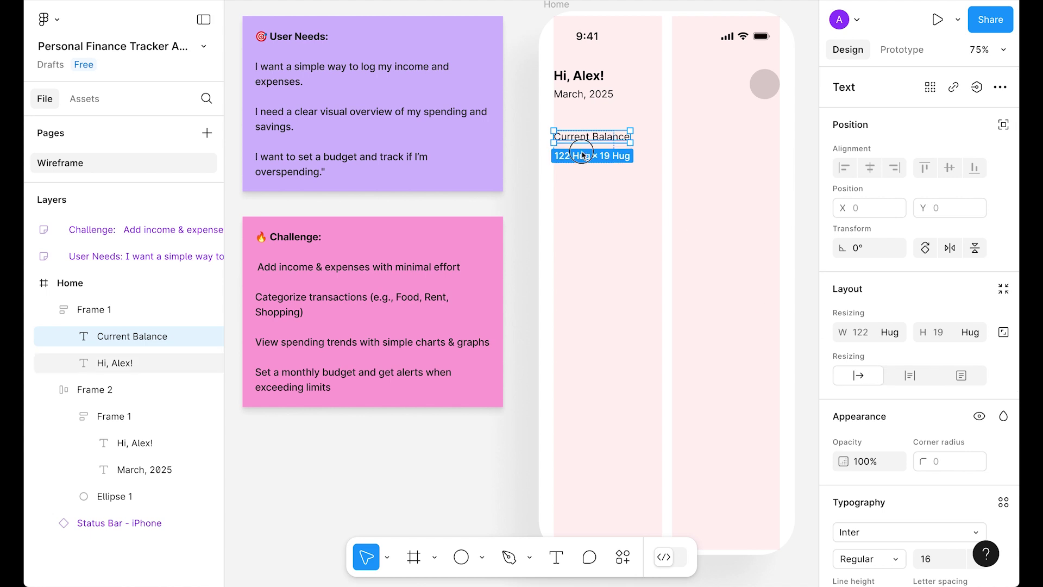
Set the greeting text under Current Balance to font size 40 with auto width
{"action": "key", "text": "Tab"}
{"action": "scroll", "coordinate": [935, 505], "scroll_direction": "down", "scroll_amount": 2}
{"action": "left_click", "coordinate": [943, 497]}
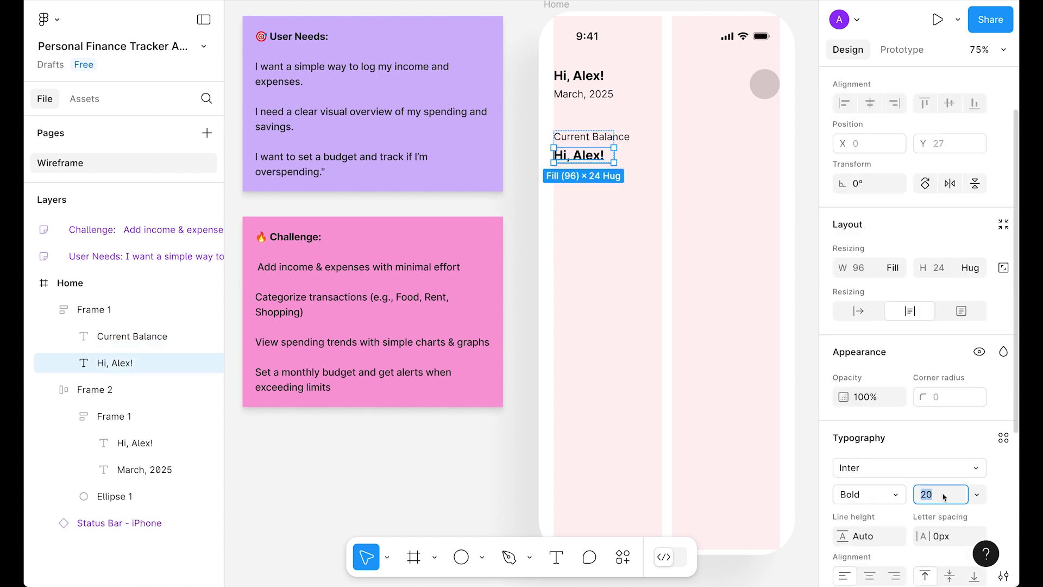
{"action": "type", "text": "40"}
{"action": "key", "text": "Return"}
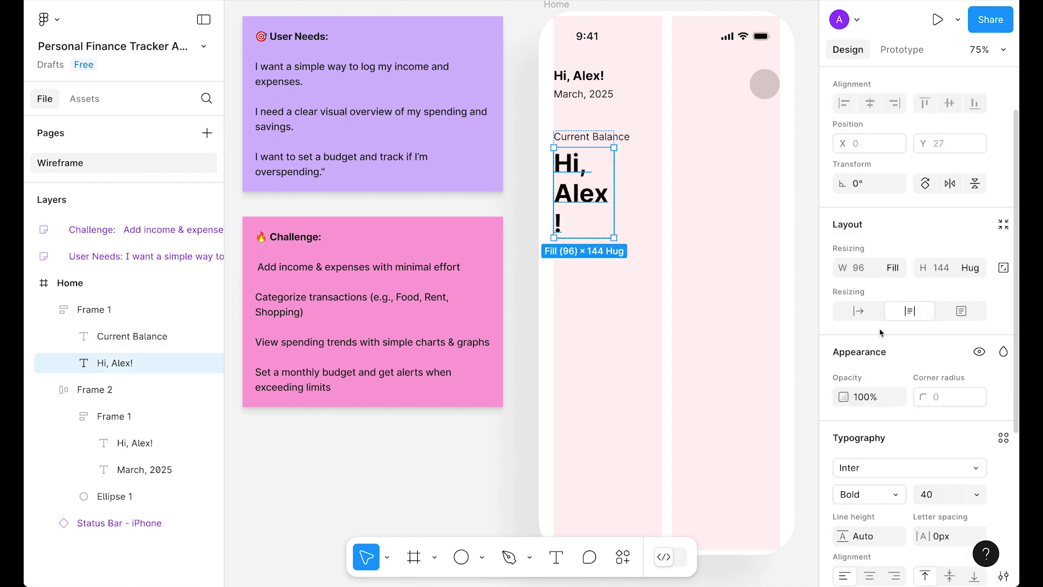
{"action": "left_click", "coordinate": [864, 318]}
{"action": "key", "text": "Escape"}
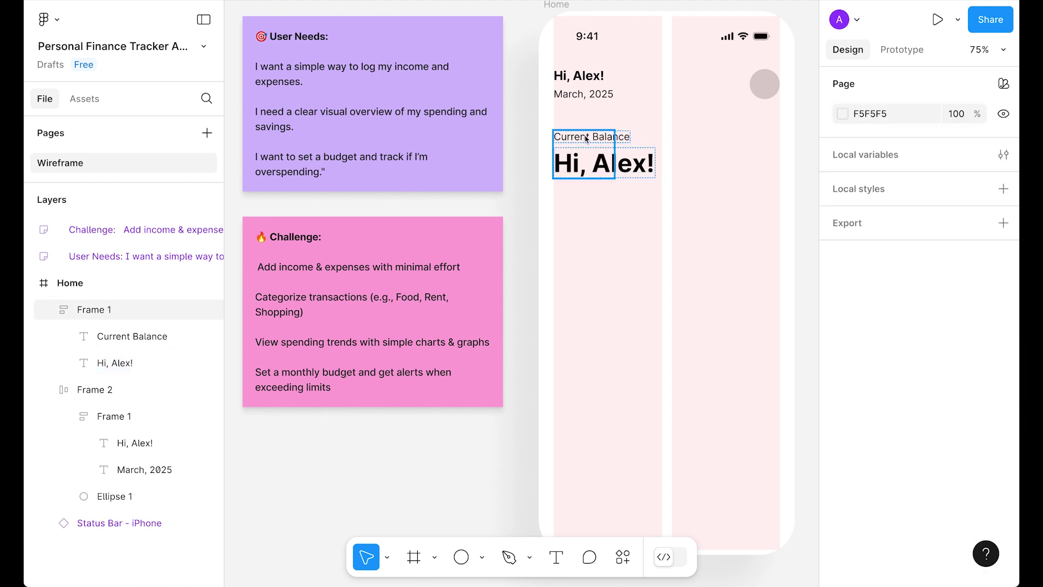
Set the width of the Current Balance auto layout frame to hug its contents
{"action": "left_click", "coordinate": [895, 400]}
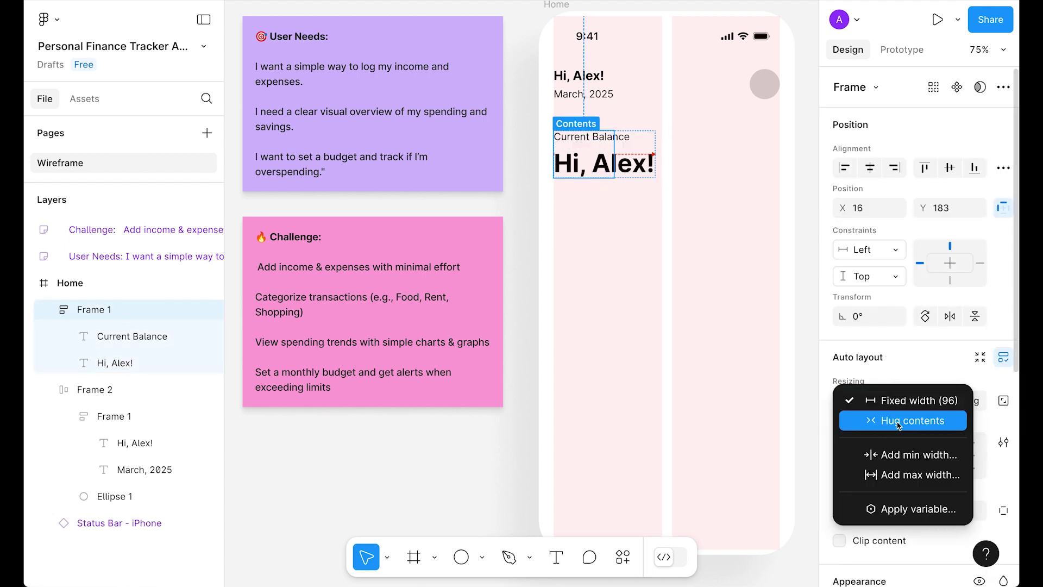
{"action": "left_click", "coordinate": [894, 419]}
{"action": "left_click", "coordinate": [742, 245]}
Replace the large text under Current Balance with "$3,450.00"
{"action": "left_click", "coordinate": [642, 181]}
{"action": "left_click", "coordinate": [596, 164]}
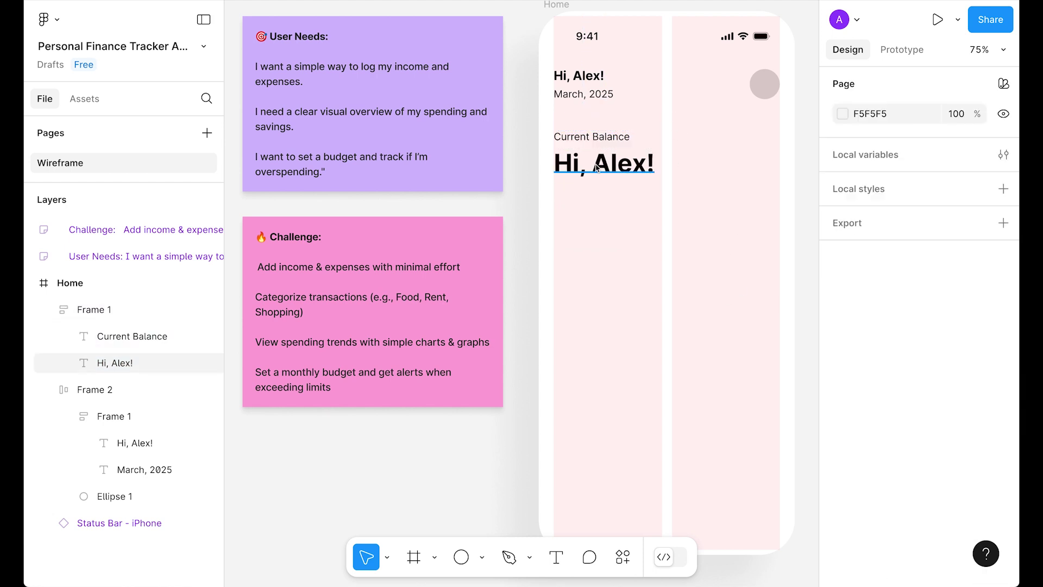
{"action": "double_click", "coordinate": [596, 164]}
{"action": "type", "text": "$3,450.00"}
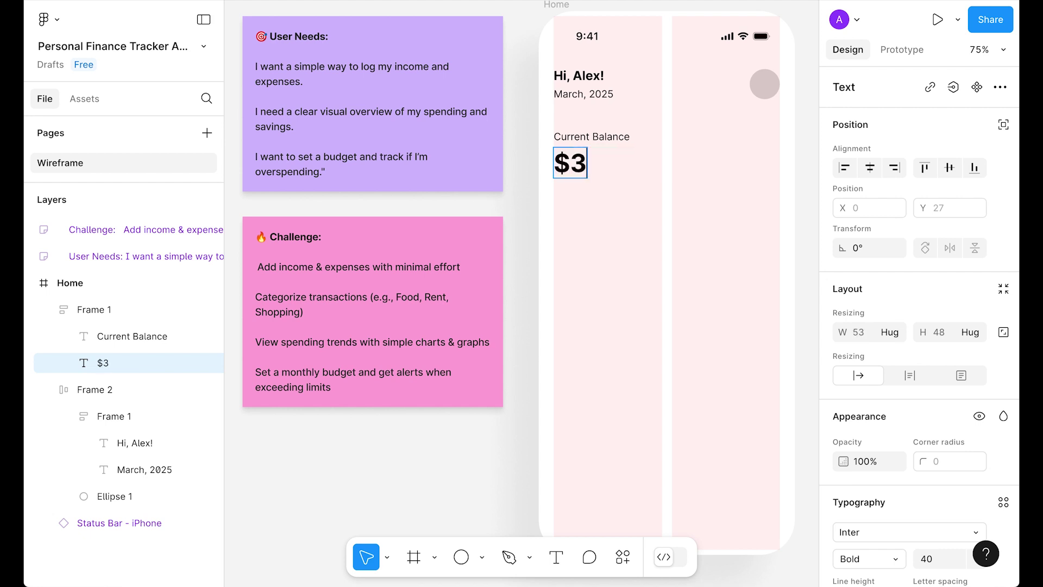
Colour the ".00" and the "$" of the balance amount grey with fill AAAAAA
{"action": "key", "text": "shift+Left"}
{"action": "key", "text": "shift+Left"}
{"action": "key", "text": "shift+Left"}
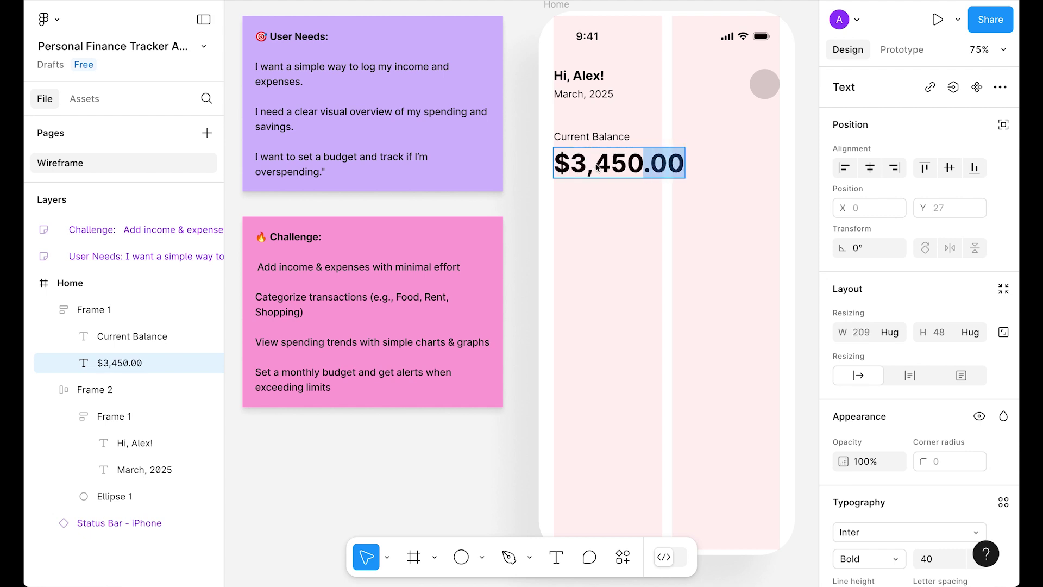
{"action": "scroll", "coordinate": [895, 436], "scroll_direction": "down", "scroll_amount": 5}
{"action": "scroll", "coordinate": [896, 436], "scroll_direction": "down", "scroll_amount": 1}
{"action": "left_click", "coordinate": [884, 515]}
{"action": "type", "text": "AAAAAA"}
{"action": "key", "text": "Return"}
{"action": "left_click_drag", "start_coordinate": [577, 168], "coordinate": [539, 166]}
{"action": "left_click", "coordinate": [875, 519]}
{"action": "type", "text": "AAAAAA"}
{"action": "key", "text": "Return"}
{"action": "left_click", "coordinate": [677, 237]}
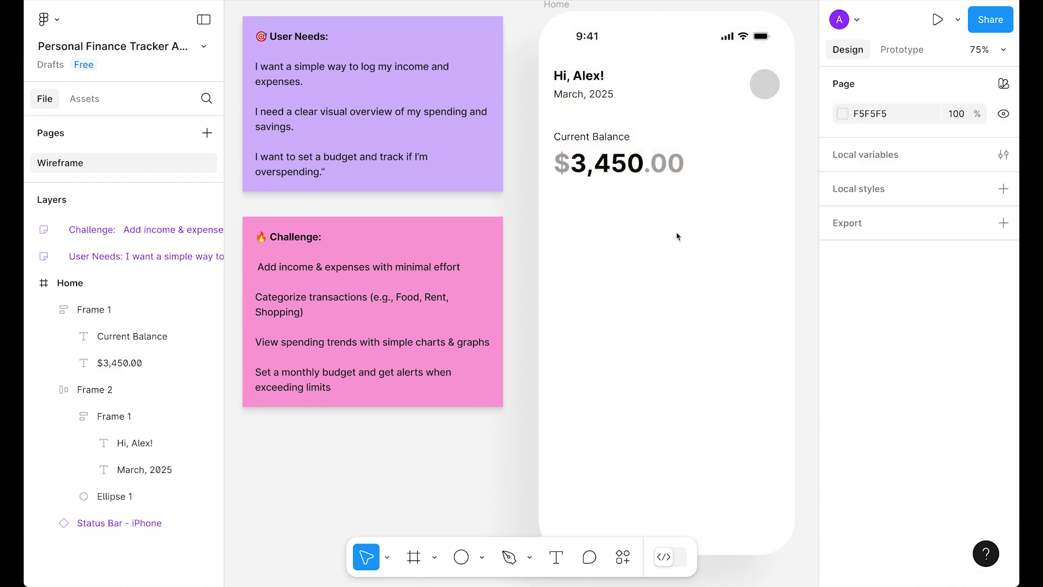
Change the font weight of the $3,450.00 balance amount to Semi Bold
{"action": "left_click", "coordinate": [628, 175]}
{"action": "scroll", "coordinate": [902, 375], "scroll_direction": "down", "scroll_amount": 5}
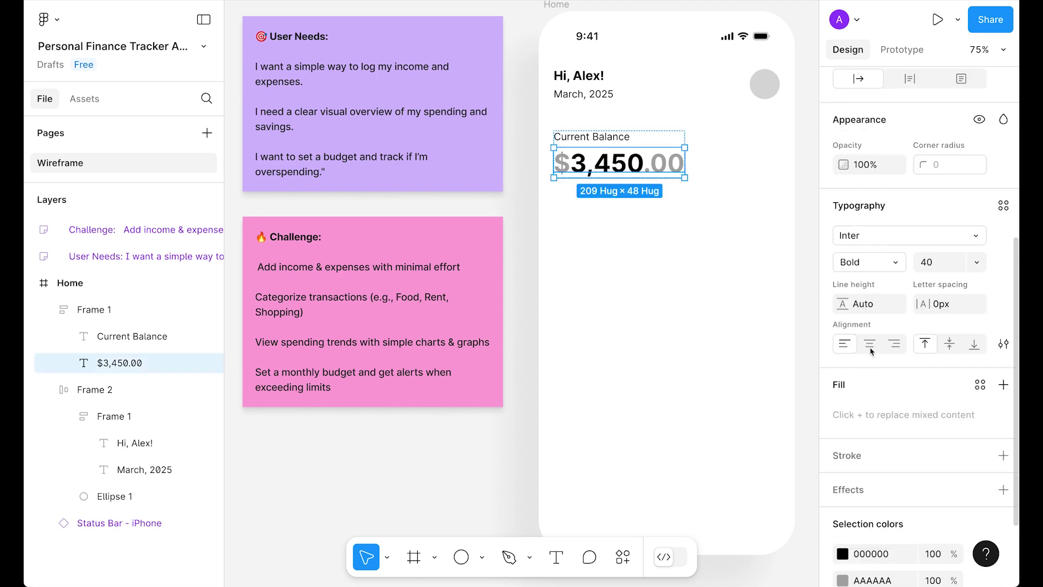
{"action": "left_click", "coordinate": [893, 266]}
{"action": "left_click", "coordinate": [893, 245]}
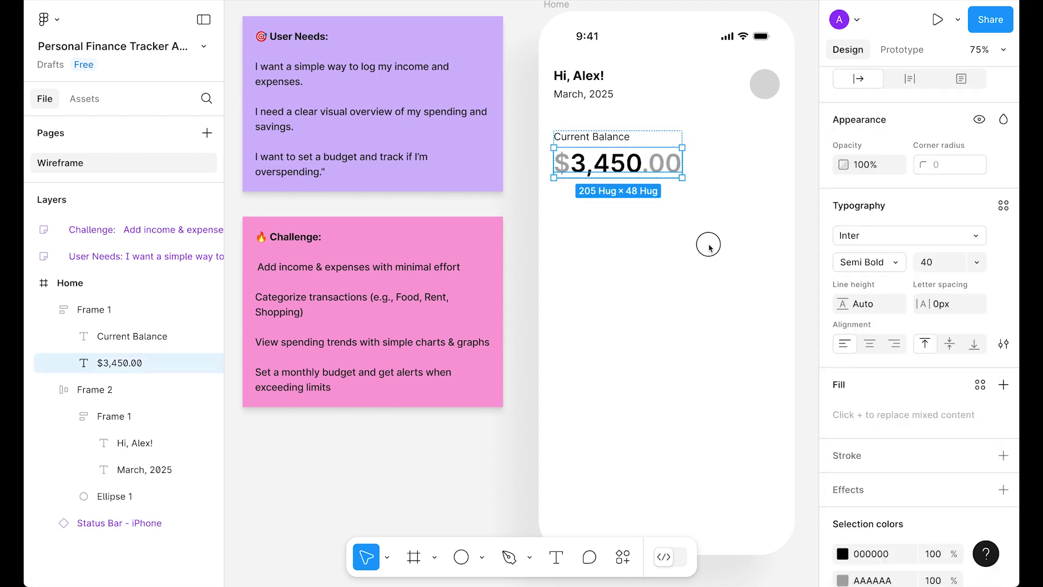
{"action": "left_click", "coordinate": [699, 237]}
Move the Current Balance block up slightly toward the header, to Y 174
{"action": "scroll", "coordinate": [699, 237], "scroll_direction": "right", "scroll_amount": 2}
{"action": "left_click", "coordinate": [560, 151]}
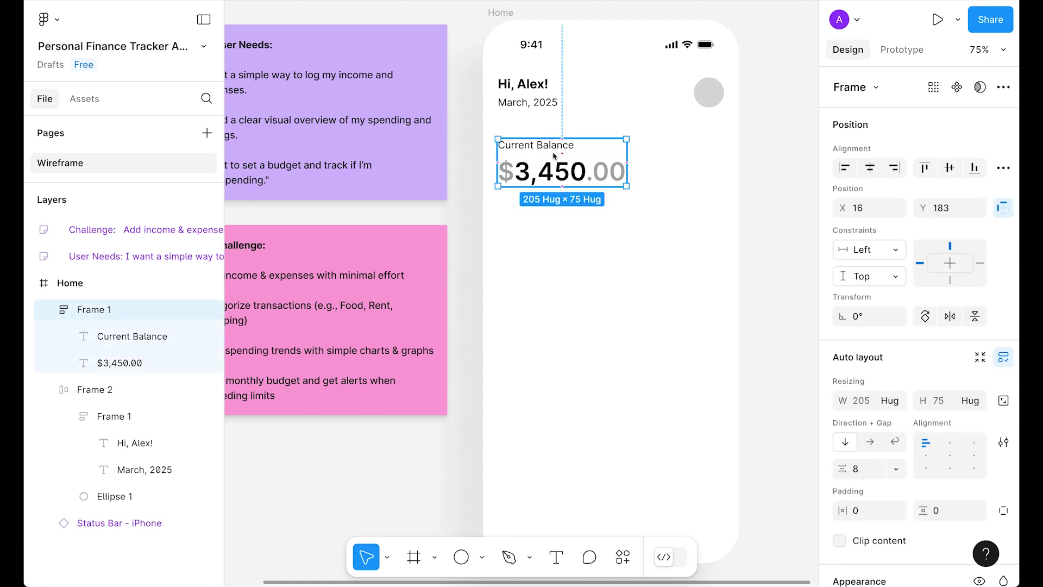
{"action": "left_click", "coordinate": [602, 269]}
{"action": "left_click_drag", "start_coordinate": [547, 147], "coordinate": [547, 141]}
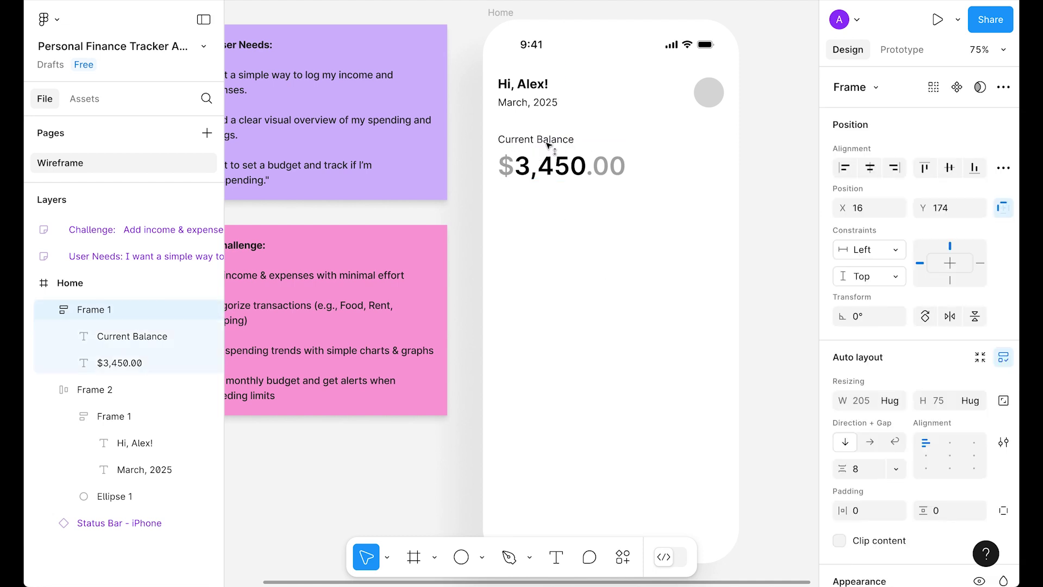
{"action": "left_click", "coordinate": [613, 240]}
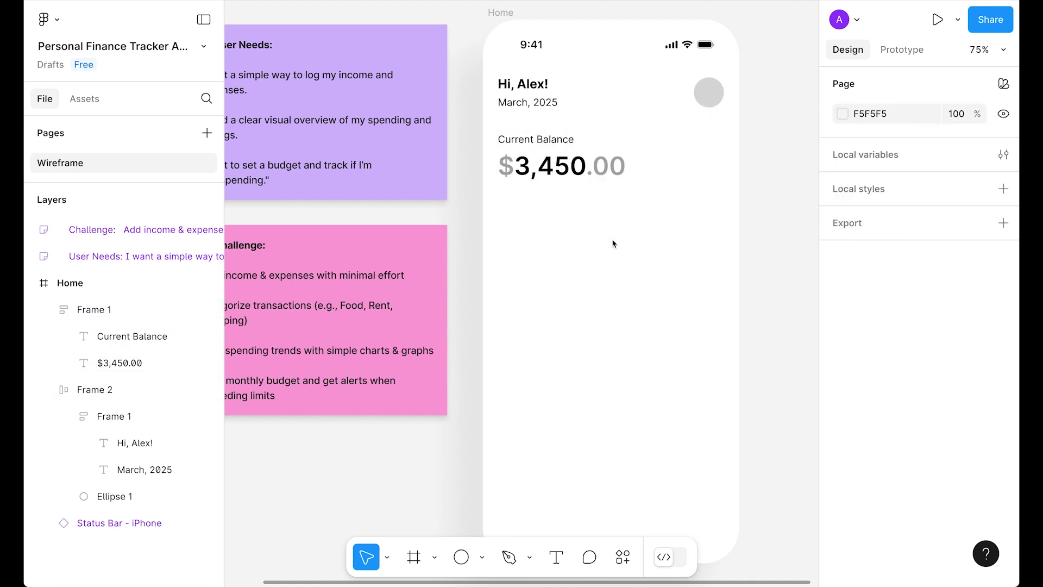
Duplicate the Current Balance block below the original, at X 16 and Y 311
{"action": "scroll", "coordinate": [522, 484], "scroll_direction": "up", "scroll_amount": 3}
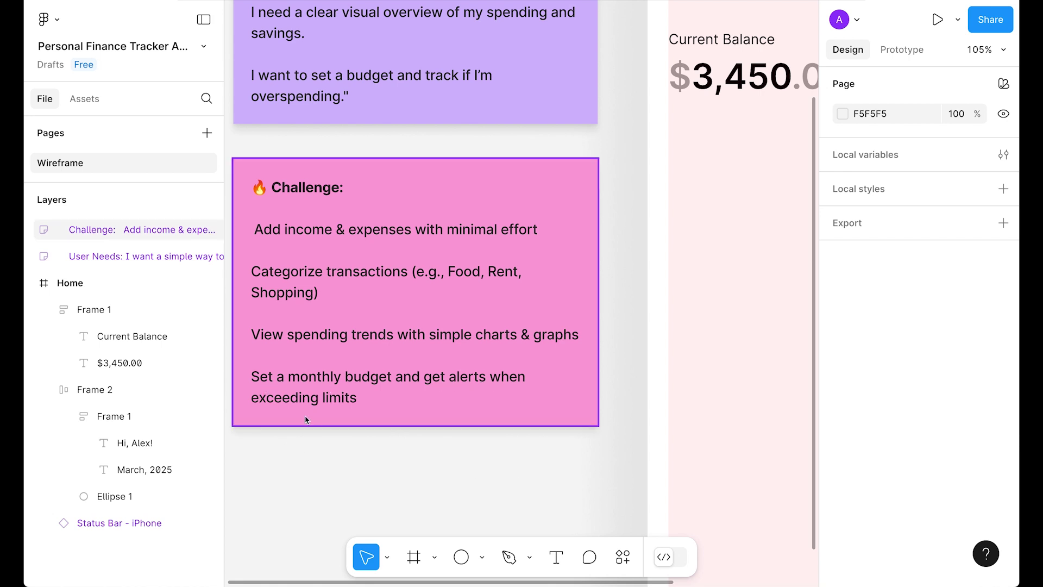
{"action": "left_click_drag", "start_coordinate": [691, 396], "coordinate": [425, 401]}
{"action": "scroll", "coordinate": [523, 383], "scroll_direction": "right", "scroll_amount": 2}
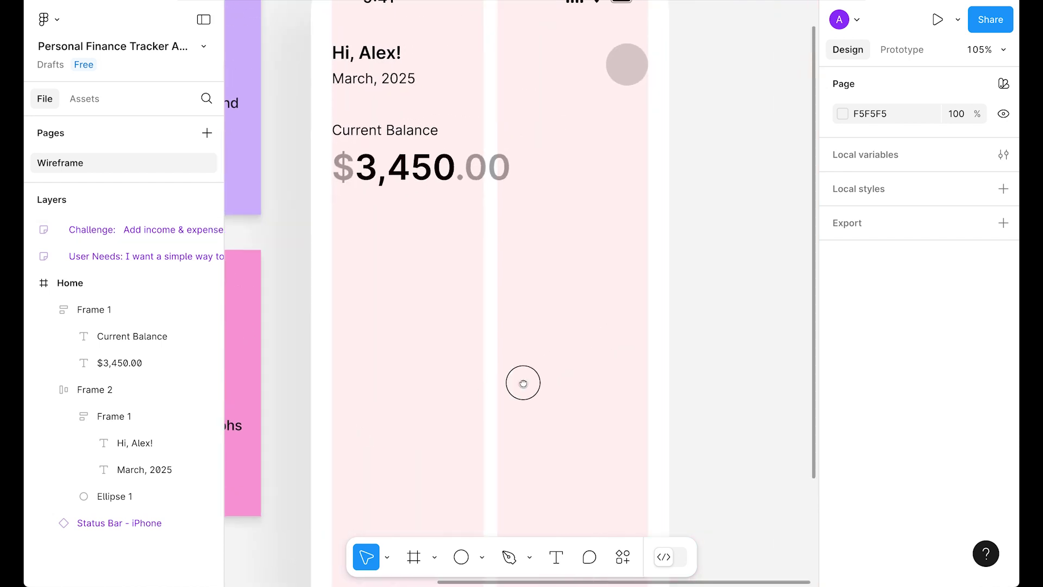
{"action": "left_click", "coordinate": [434, 153]}
{"action": "left_click_drag", "start_coordinate": [463, 168], "coordinate": [442, 288]}
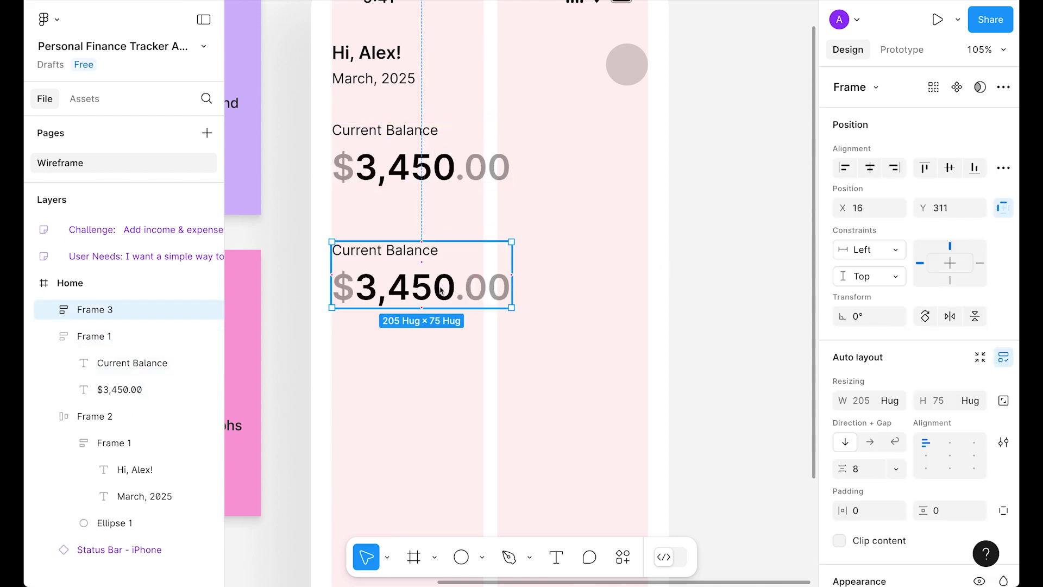
Move the amount above the label in the duplicated balance block and set its whole fill to black
{"action": "double_click", "coordinate": [440, 290]}
{"action": "key", "text": "Up"}
{"action": "scroll", "coordinate": [918, 381], "scroll_direction": "down", "scroll_amount": 6}
{"action": "left_click", "coordinate": [874, 565]}
{"action": "type", "text": "black"}
{"action": "key", "text": "Return"}
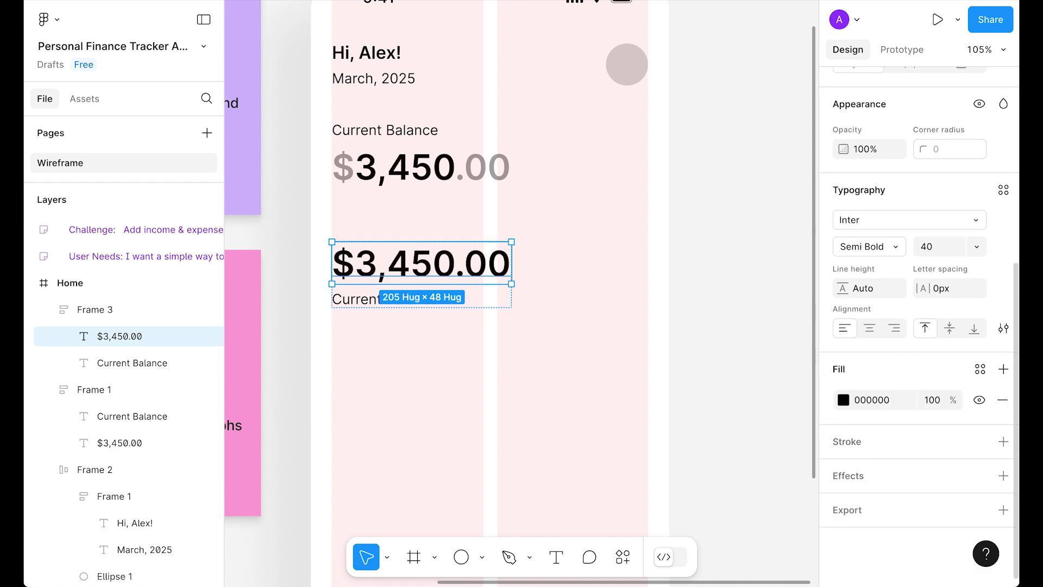
Set the duplicated amount's font size to 20 and change its text to "Monthly Budget"
{"action": "left_click", "coordinate": [926, 246]}
{"action": "type", "text": "20"}
{"action": "key", "text": "Return"}
{"action": "double_click", "coordinate": [358, 252]}
{"action": "type", "text": "Month"}
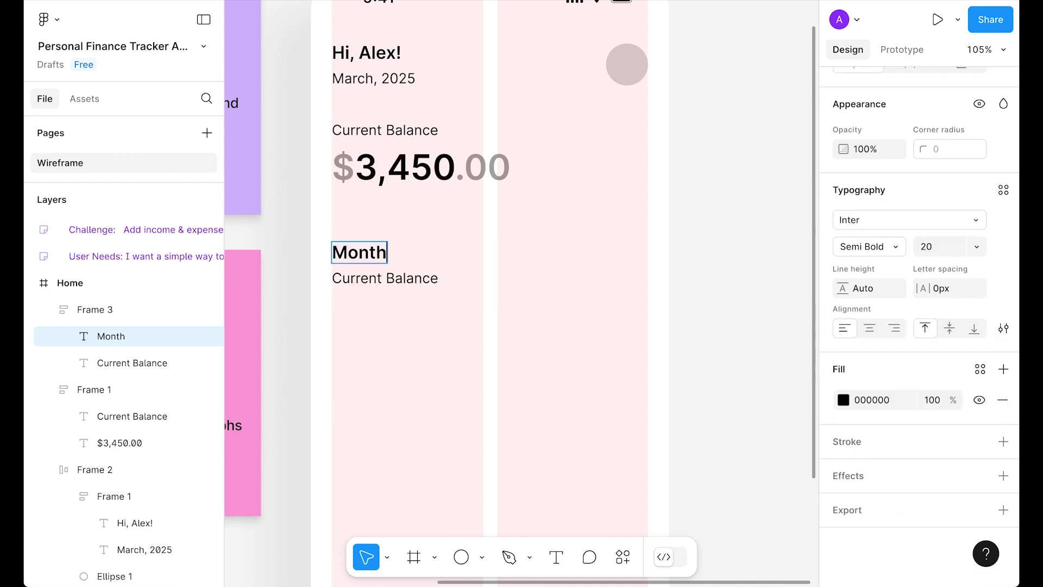
{"action": "type", "text": "ly Budget"}
Replace the label under the Monthly Budget title with "$14,00 / $2,000"
{"action": "key", "text": "Tab"}
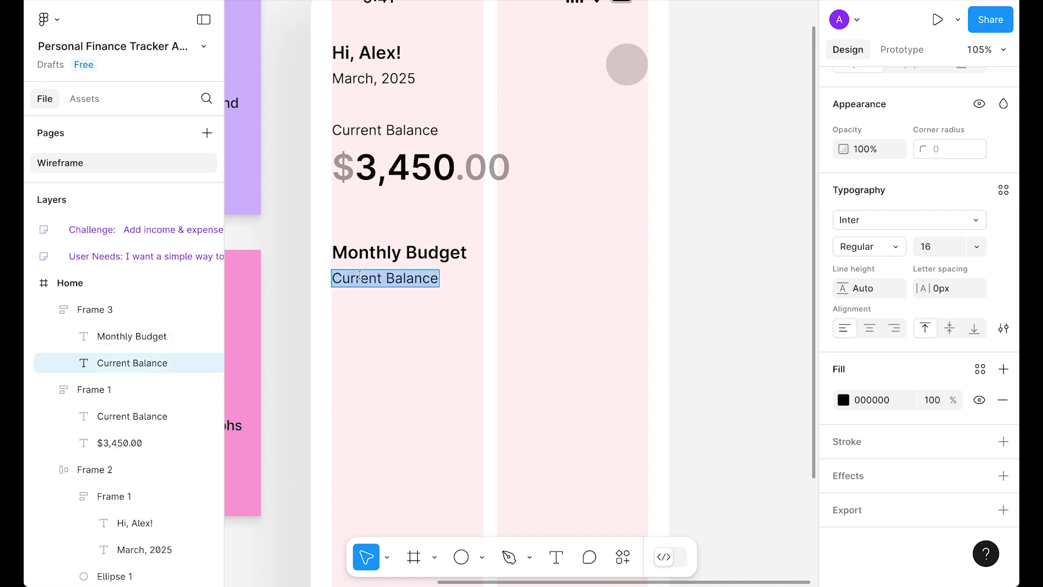
{"action": "type", "text": "$"}
{"action": "type", "text": "14,00 / $2,000"}
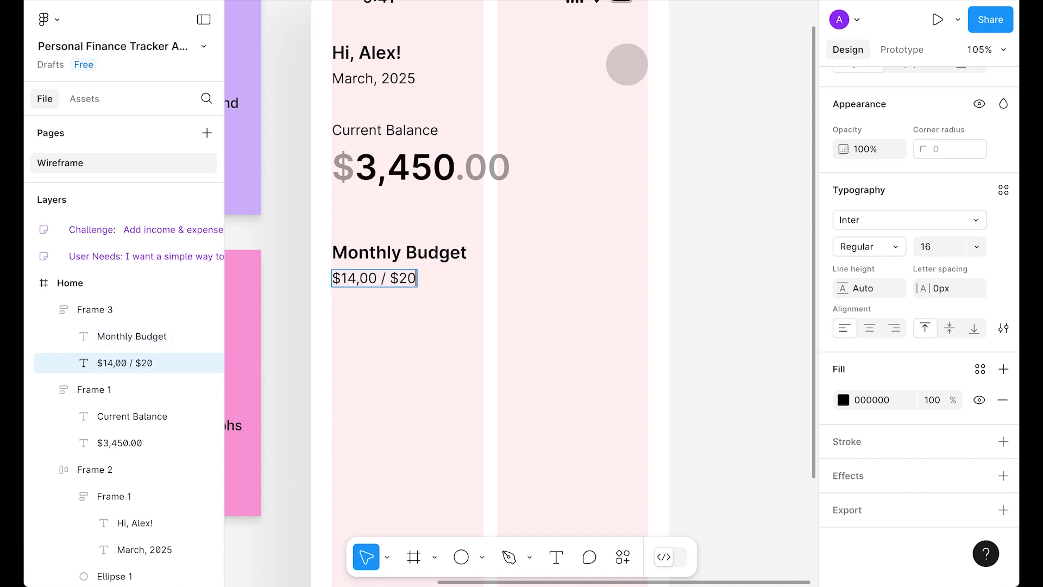
{"action": "key", "text": "Escape"}
Draw a rectangle below the Monthly Budget text at X 16, Y 402, spanning both columns at 361 wide and 16 high
{"action": "scroll", "coordinate": [399, 239], "scroll_direction": "down", "scroll_amount": 1}
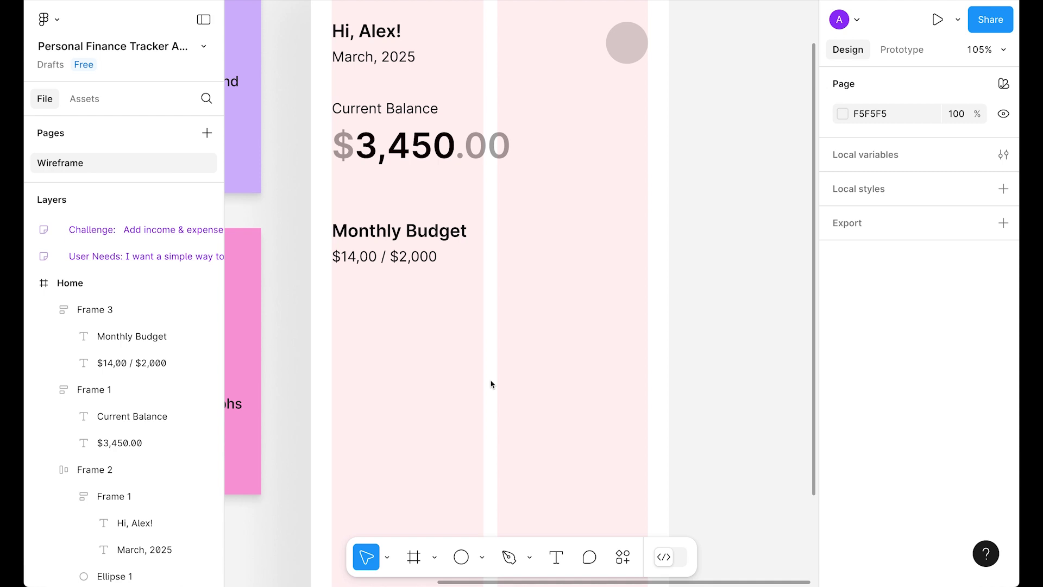
{"action": "key", "text": "r"}
{"action": "left_click", "coordinate": [360, 337]}
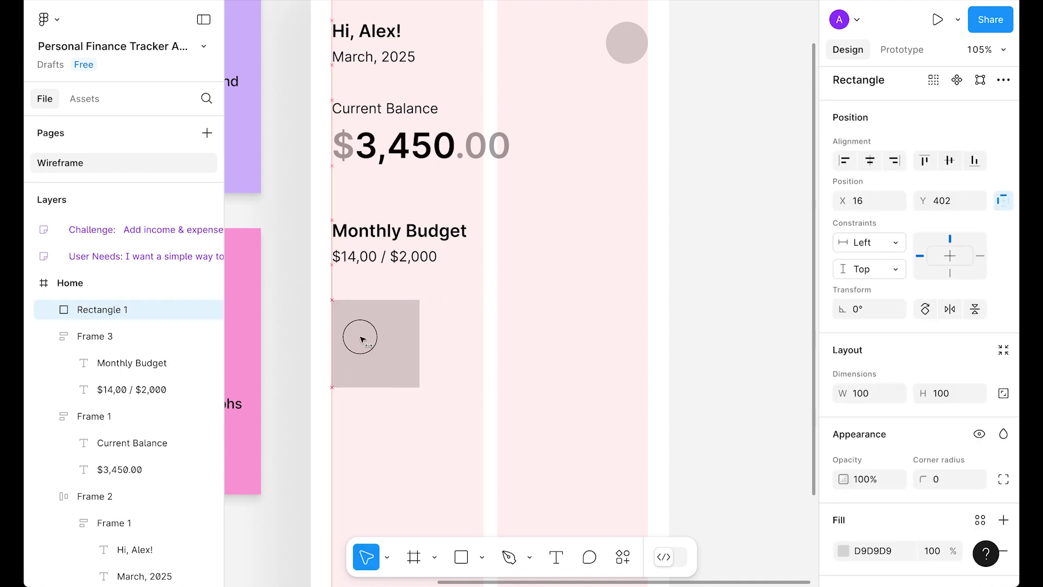
{"action": "left_click_drag", "start_coordinate": [421, 353], "coordinate": [648, 340]}
{"action": "left_click", "coordinate": [940, 393]}
{"action": "type", "text": "16"}
{"action": "key", "text": "Return"}
Set the thin rectangle's corner radius to 99
{"action": "left_click", "coordinate": [949, 479]}
{"action": "type", "text": "8"}
{"action": "key", "text": "BackSpace"}
{"action": "type", "text": "99"}
{"action": "key", "text": "Return"}
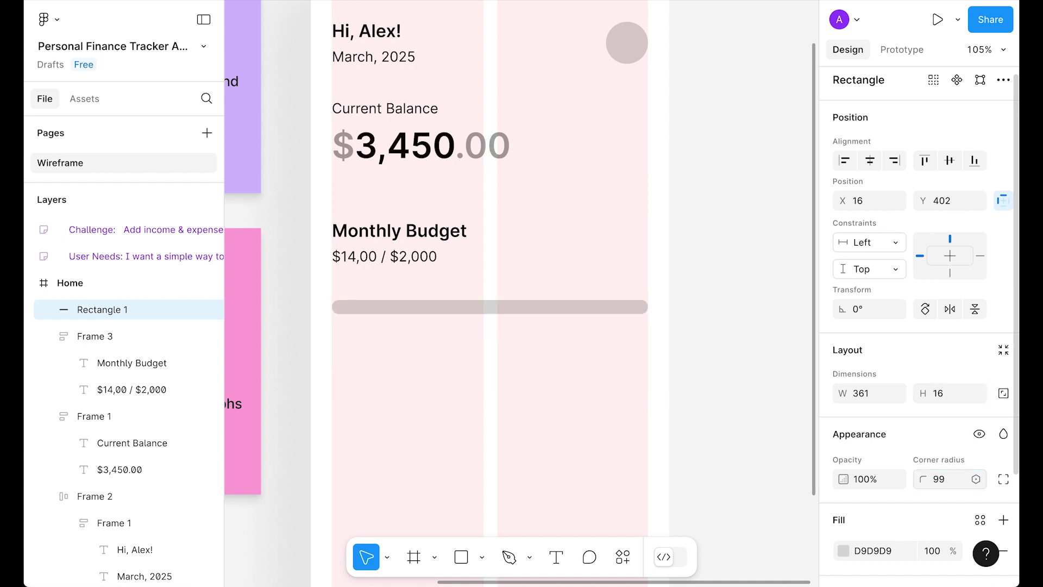
Duplicate the rounded bar in place, shorten the copy's right end to about 70% of the full width and fill it black
{"action": "key", "text": "ctrl+d"}
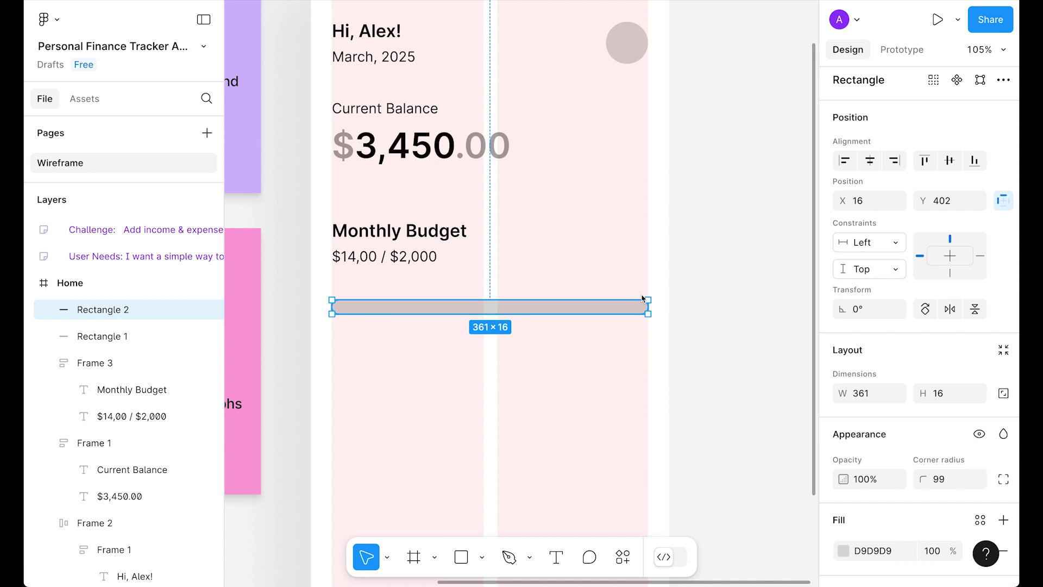
{"action": "left_click_drag", "start_coordinate": [648, 307], "coordinate": [555, 312]}
{"action": "left_click", "coordinate": [880, 550]}
{"action": "type", "text": "bla"}
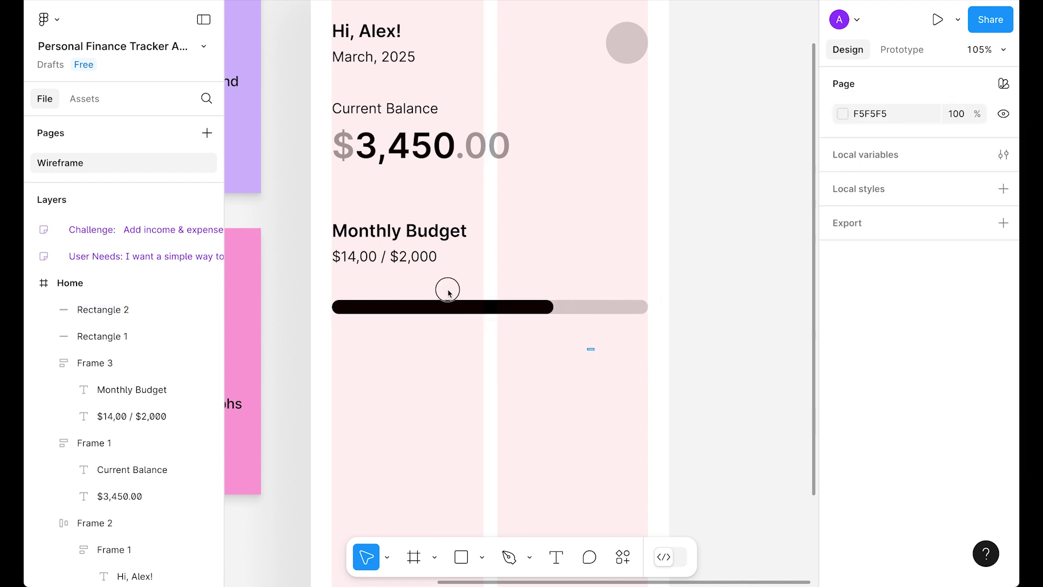
Frame the two bars together and move that frame into the Monthly Budget block, between the title and the amount text
{"action": "left_click_drag", "start_coordinate": [447, 291], "coordinate": [477, 307]}
{"action": "right_click", "coordinate": [497, 311]}
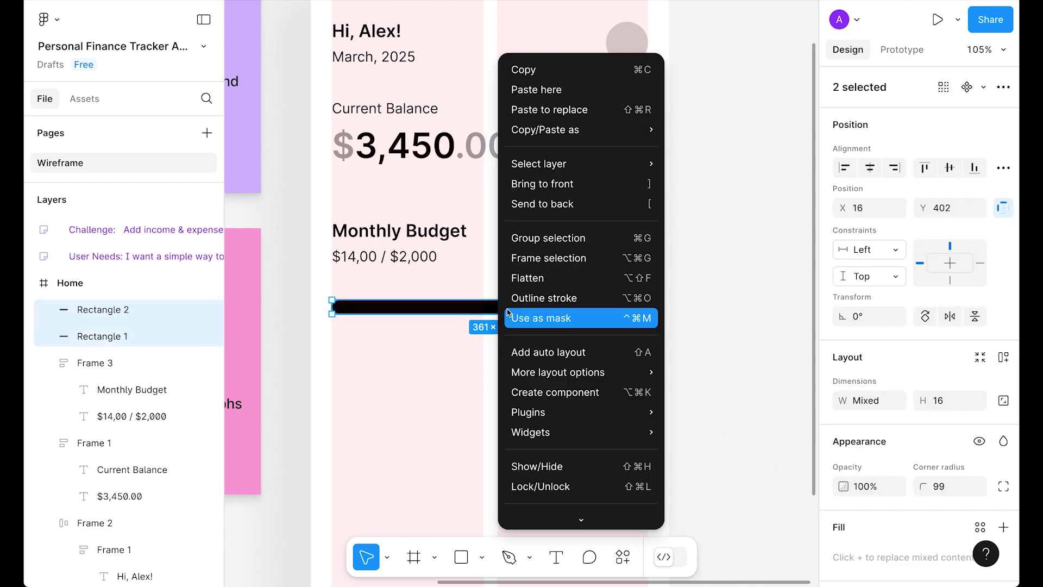
{"action": "left_click", "coordinate": [548, 258]}
{"action": "left_click_drag", "start_coordinate": [444, 310], "coordinate": [424, 243]}
{"action": "key", "text": "Delete"}
{"action": "left_click", "coordinate": [404, 246]}
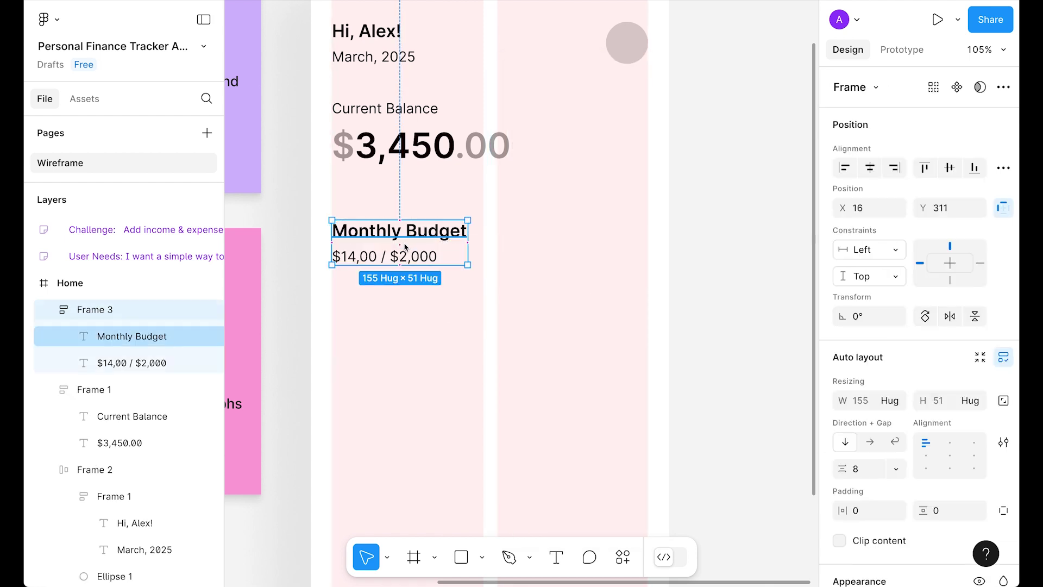
{"action": "key", "text": "ctrl+v"}
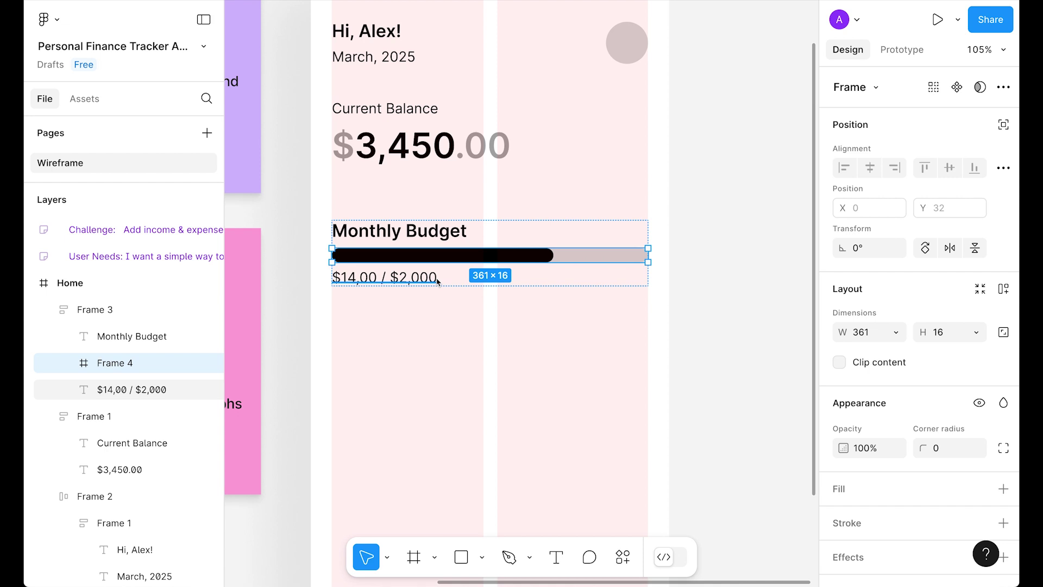
Duplicate the "$14,00 / $2,000" text inside the block and make the copy bold
{"action": "left_click", "coordinate": [413, 281]}
{"action": "key", "text": "ctrl+d"}
{"action": "key", "text": "ctrl+b"}
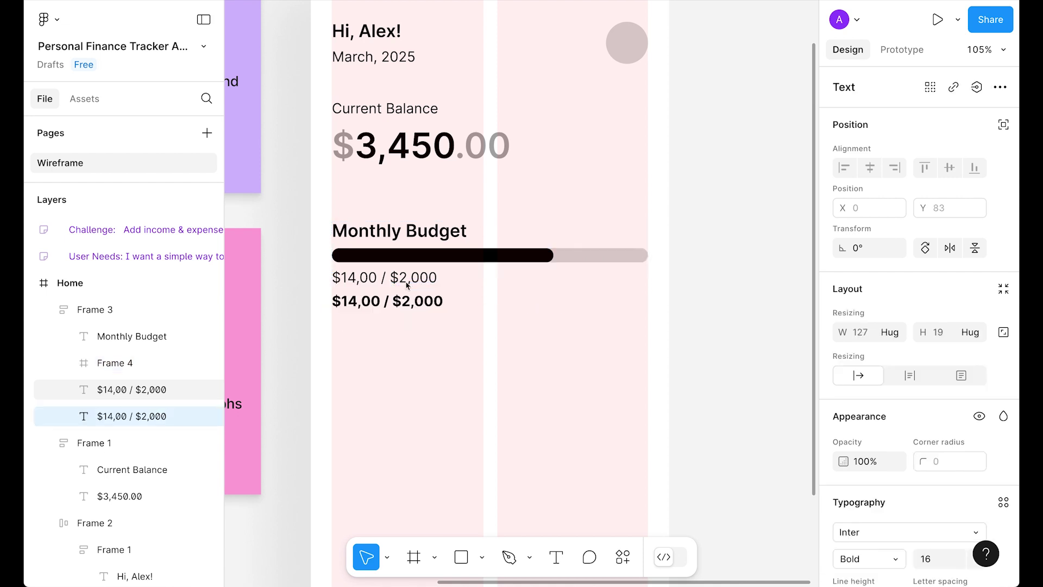
Wrap the two amount texts in a horizontal auto layout that fills the container width, spacing them to opposite ends
{"action": "left_click", "coordinate": [409, 280], "text": "shift"}
{"action": "key", "text": "shift+a"}
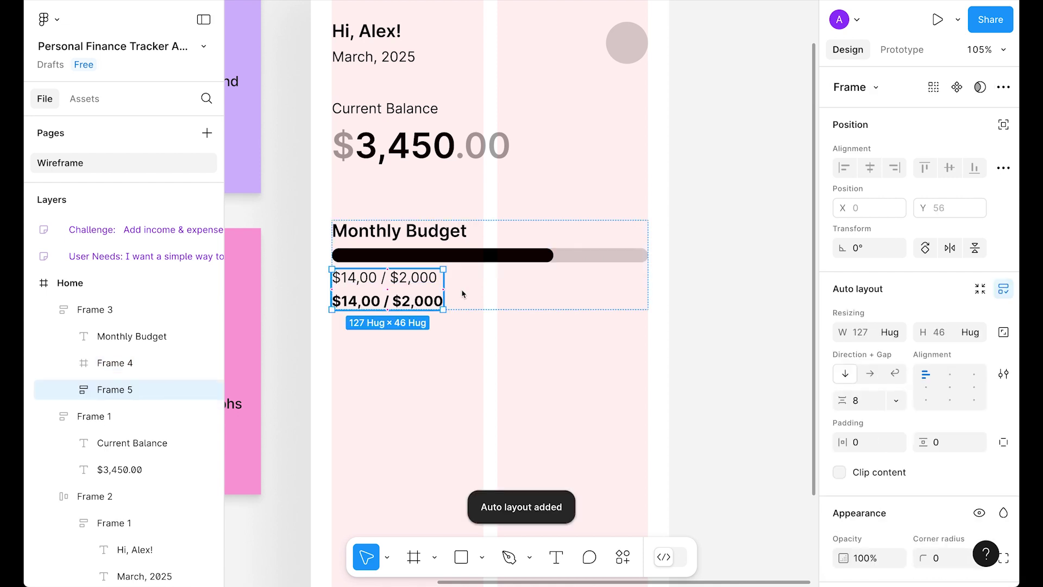
{"action": "left_click", "coordinate": [870, 373]}
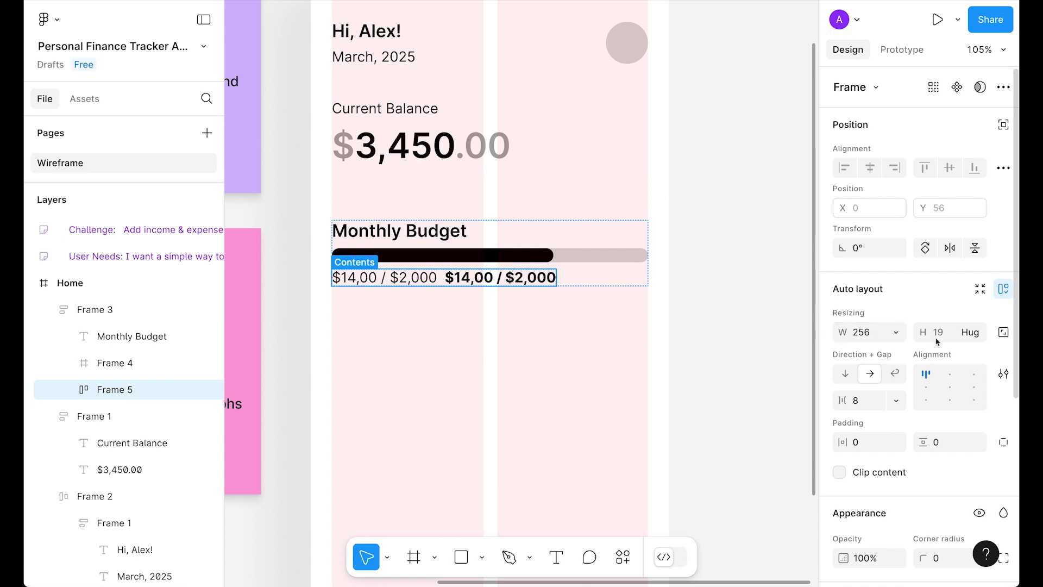
{"action": "left_click", "coordinate": [894, 332]}
{"action": "left_click", "coordinate": [898, 351]}
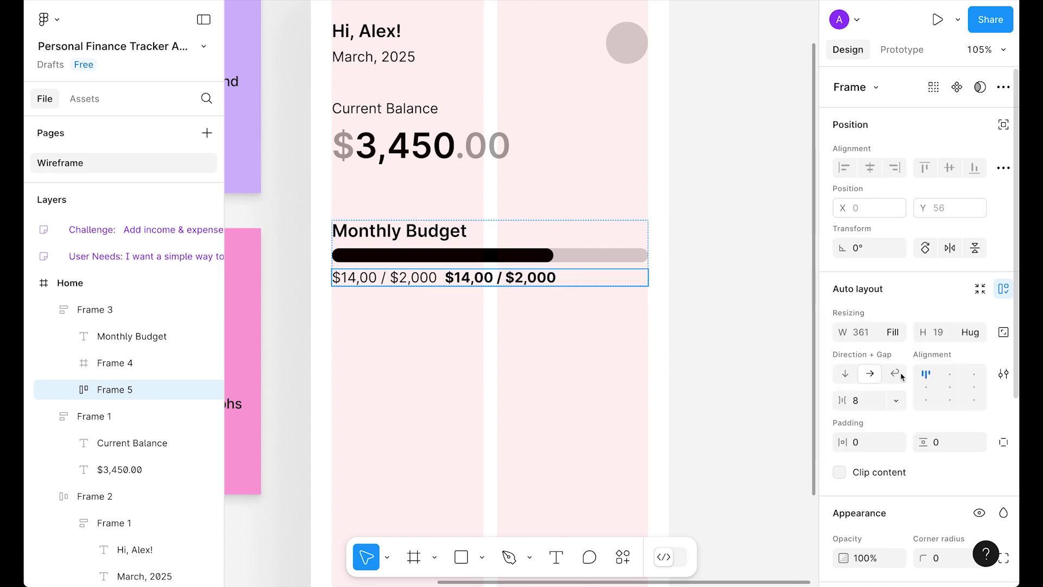
{"action": "left_click", "coordinate": [896, 402]}
{"action": "left_click", "coordinate": [880, 423]}
{"action": "left_click", "coordinate": [566, 361]}
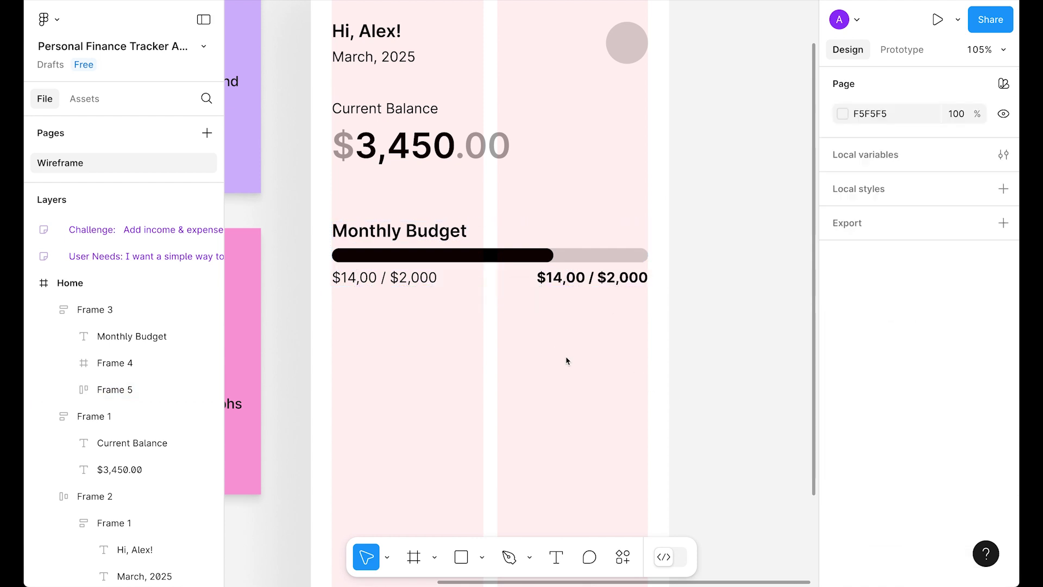
Change the bold amount text at the row's right end to "%70"
{"action": "double_click", "coordinate": [601, 276]}
{"action": "type", "text": "%"}
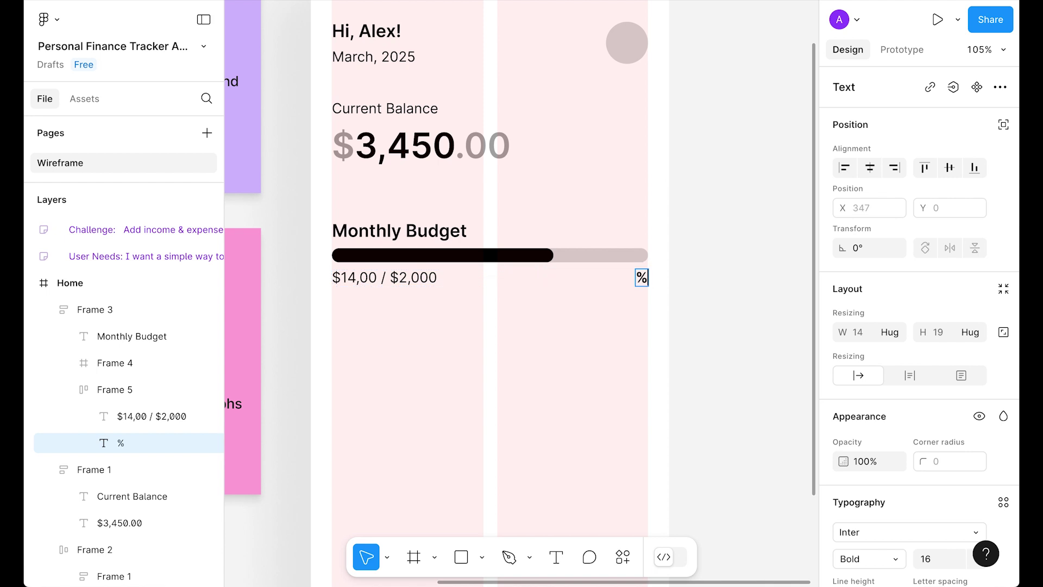
{"action": "type", "text": "70"}
{"action": "key", "text": "Escape"}
Set the Monthly Budget block's item gap to 16 and both its horizontal and vertical padding to 24
{"action": "key", "text": "Escape"}
{"action": "key", "text": "Escape"}
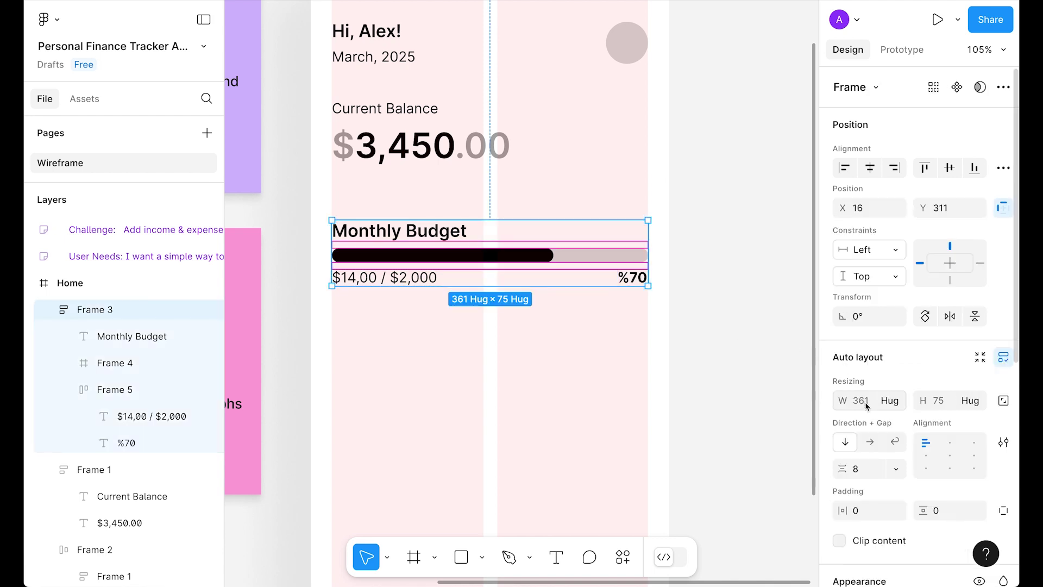
{"action": "type", "text": "16"}
{"action": "key", "text": "Return"}
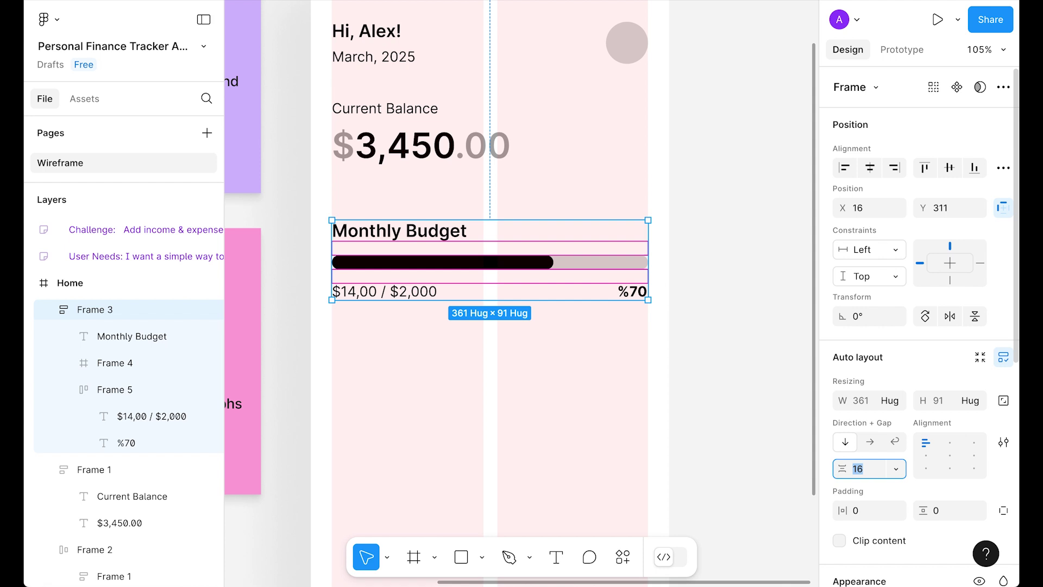
{"action": "key", "text": "Tab"}
{"action": "type", "text": "24"}
{"action": "key", "text": "Return"}
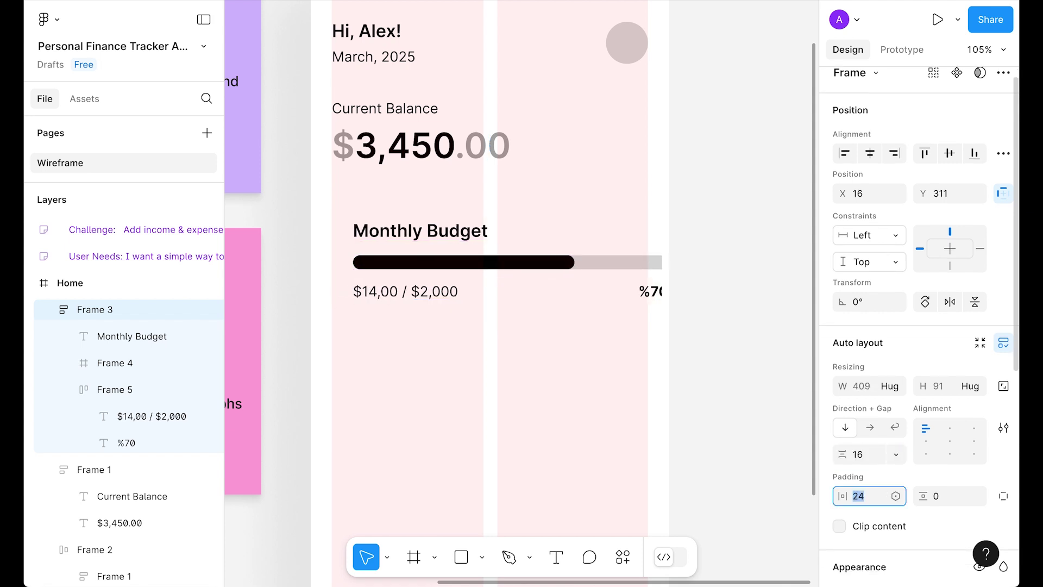
{"action": "key", "text": "Tab"}
{"action": "type", "text": "24"}
{"action": "key", "text": "Return"}
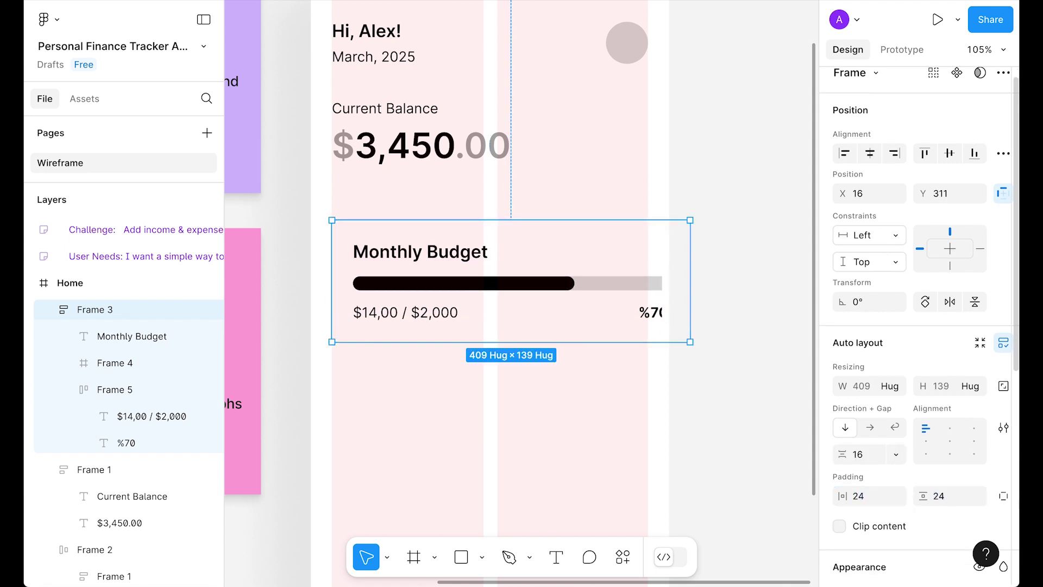
Set the Monthly Budget block's corner radius to 24
{"action": "scroll", "coordinate": [945, 507], "scroll_direction": "down", "scroll_amount": 3}
{"action": "left_click", "coordinate": [945, 507]}
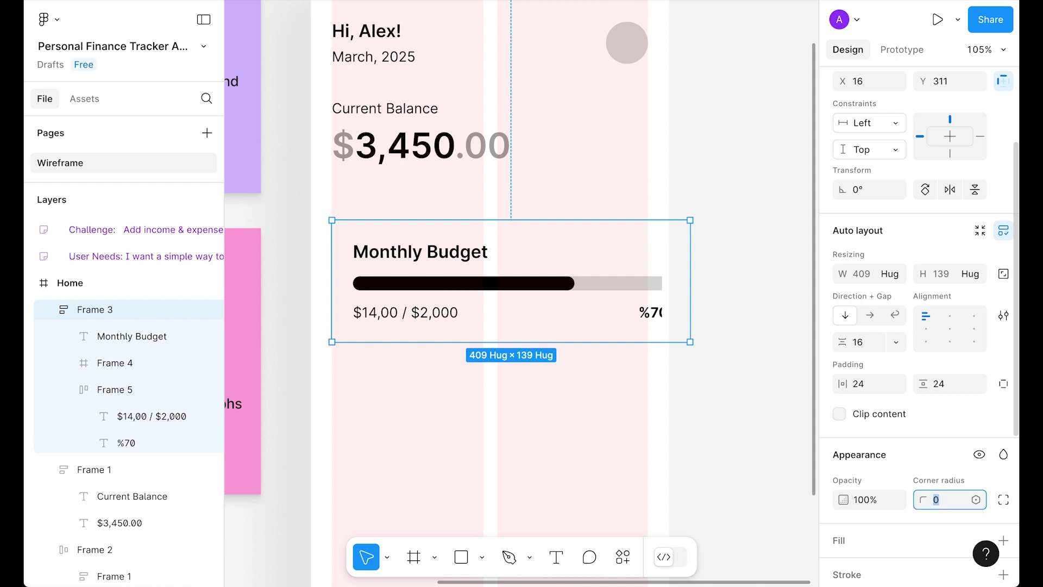
{"action": "type", "text": "24"}
{"action": "scroll", "coordinate": [945, 507], "scroll_direction": "down", "scroll_amount": 4}
{"action": "key", "text": "Return"}
Add a gray fill to the Monthly Budget block
{"action": "left_click", "coordinate": [1003, 331]}
{"action": "left_click", "coordinate": [871, 362]}
{"action": "type", "text": "gr"}
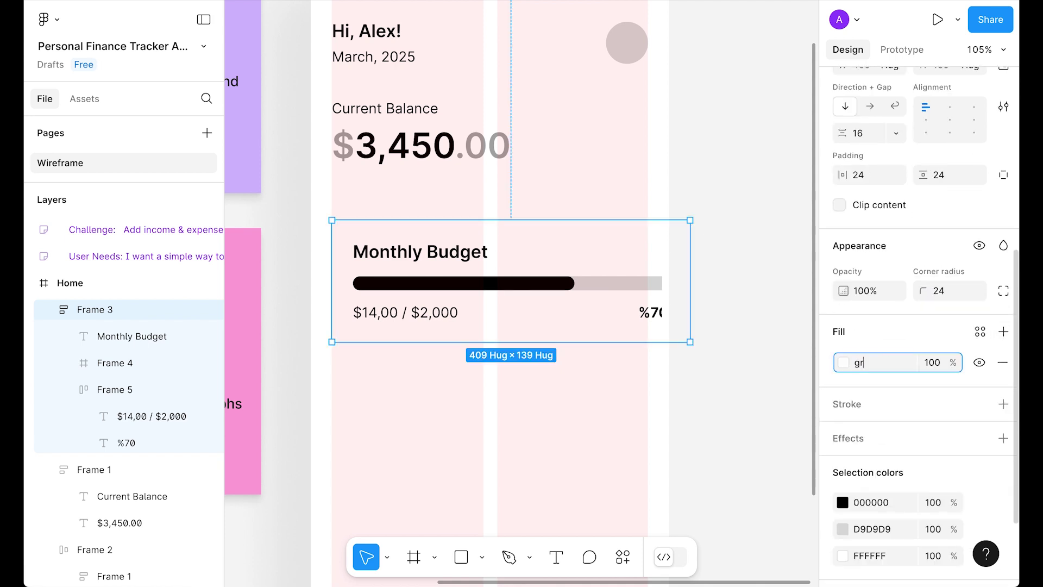
{"action": "type", "text": "ay"}
{"action": "key", "text": "Return"}
{"action": "key", "text": "Escape"}
Narrow the Monthly Budget card to 361 wide to match the columns, and hide the layout grids
{"action": "left_click", "coordinate": [673, 296]}
{"action": "left_click_drag", "start_coordinate": [690, 296], "coordinate": [648, 296]}
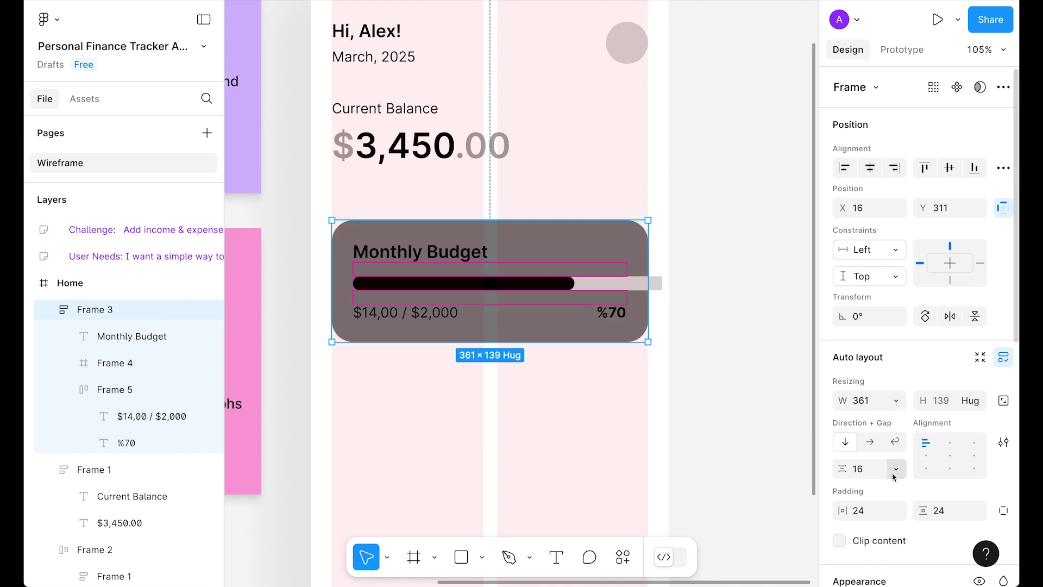
{"action": "scroll", "coordinate": [894, 477], "scroll_direction": "down", "scroll_amount": 3}
{"action": "key", "text": "ctrl+g"}
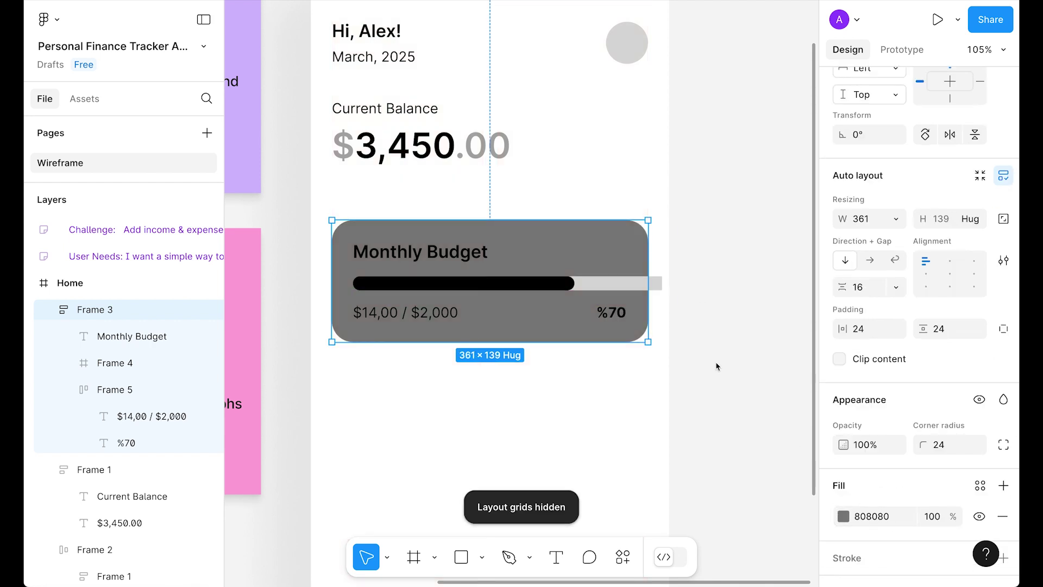
Recolor the Monthly Budget card's fill by sampling the light grey of the avatar circle
{"action": "left_click", "coordinate": [843, 516]}
{"action": "left_click", "coordinate": [642, 398]}
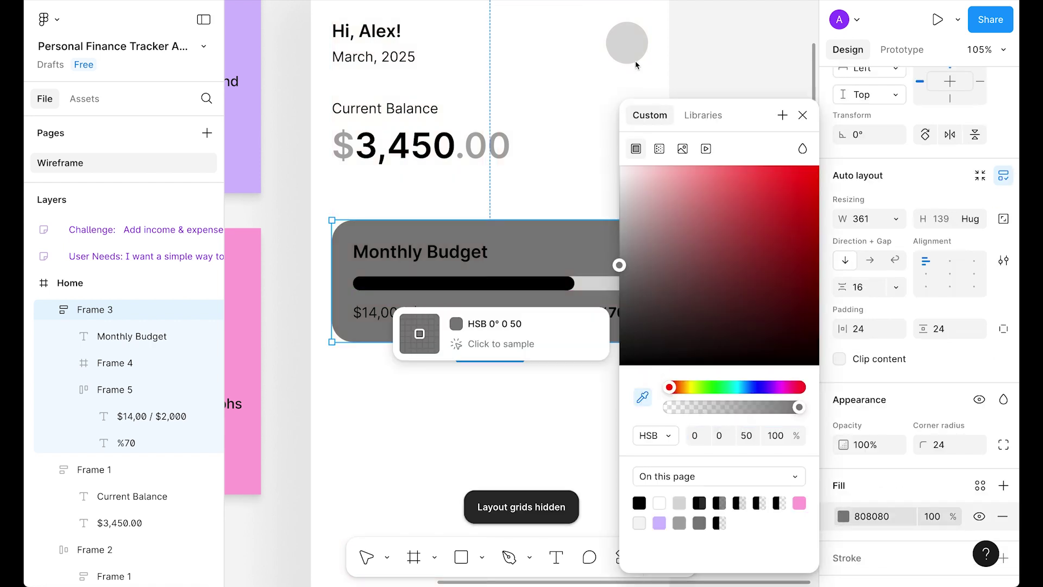
{"action": "left_click", "coordinate": [637, 54]}
{"action": "left_click", "coordinate": [802, 114]}
{"action": "left_click", "coordinate": [723, 242]}
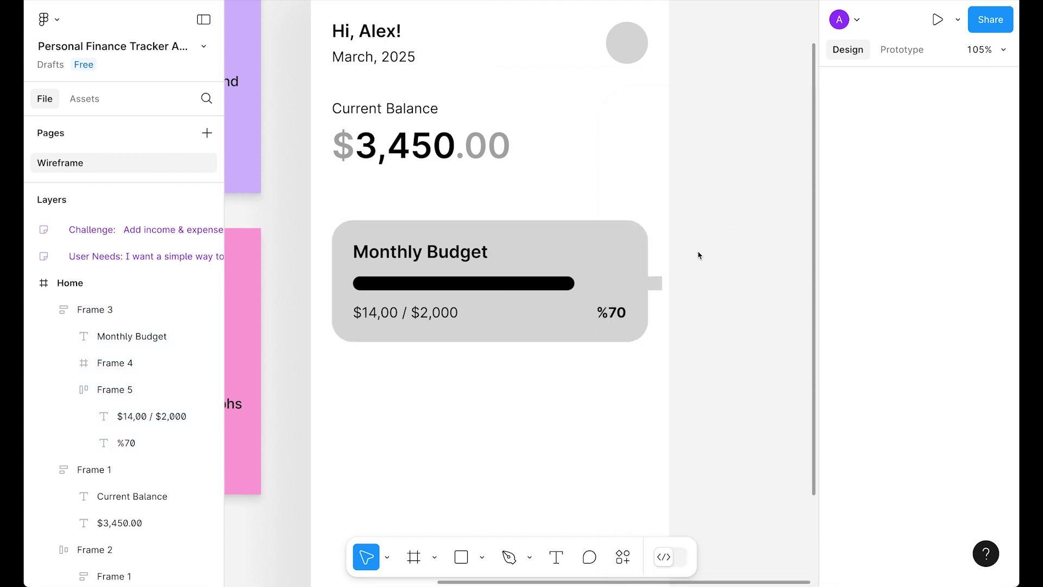
Lighten the fill of the progress bar's background track to a pale grey, about EDEDED
{"action": "left_click", "coordinate": [619, 283], "text": "super"}
{"action": "left_click", "coordinate": [843, 558]}
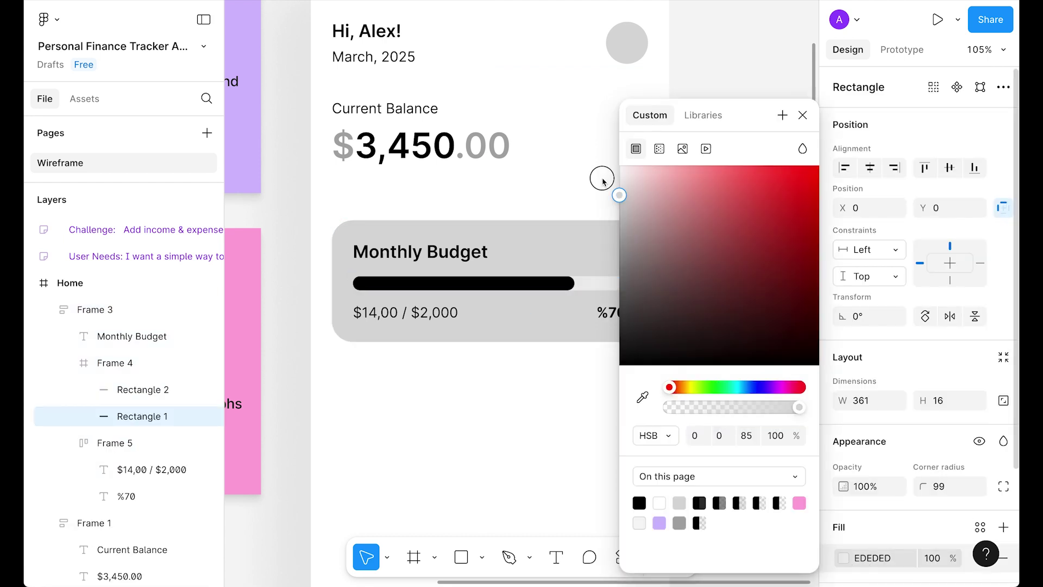
{"action": "left_click_drag", "start_coordinate": [603, 182], "coordinate": [601, 175]}
{"action": "left_click", "coordinate": [803, 114]}
{"action": "left_click", "coordinate": [747, 228]}
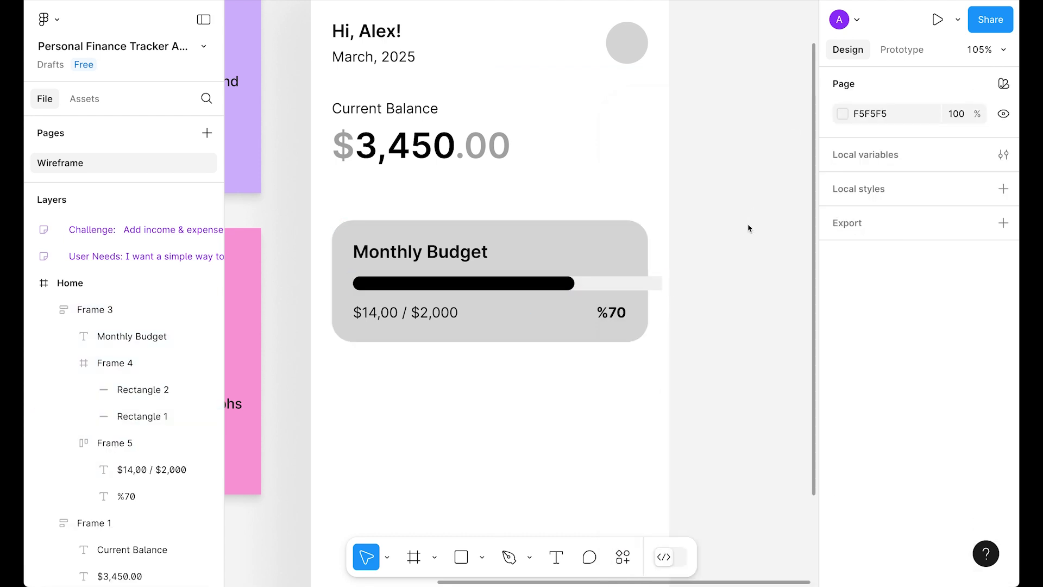
Set the width of the frame holding the two progress bars to Fill container
{"action": "double_click", "coordinate": [485, 281]}
{"action": "left_click", "coordinate": [900, 333]}
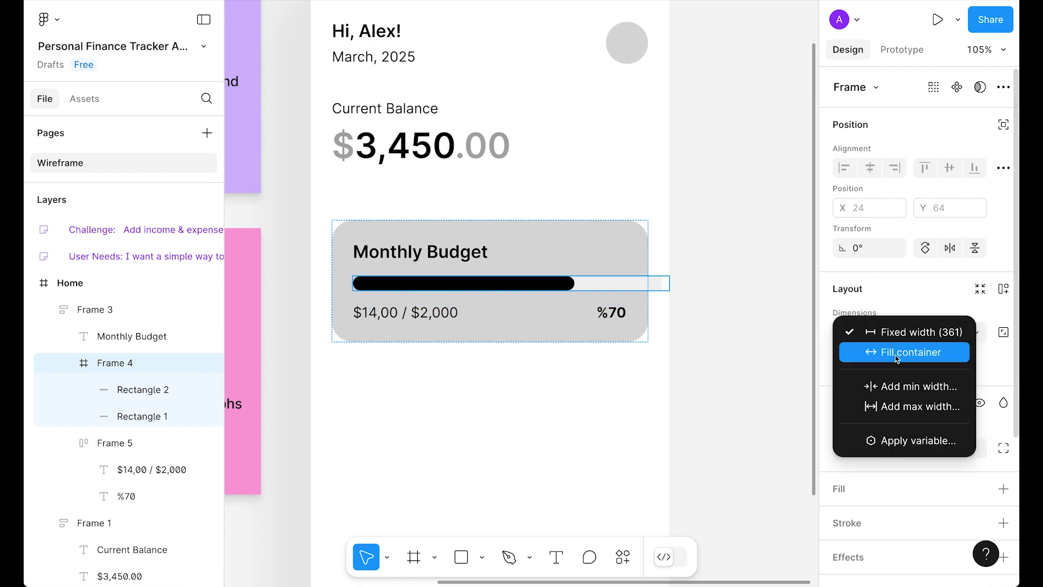
{"action": "left_click", "coordinate": [896, 356]}
{"action": "left_click", "coordinate": [614, 283]}
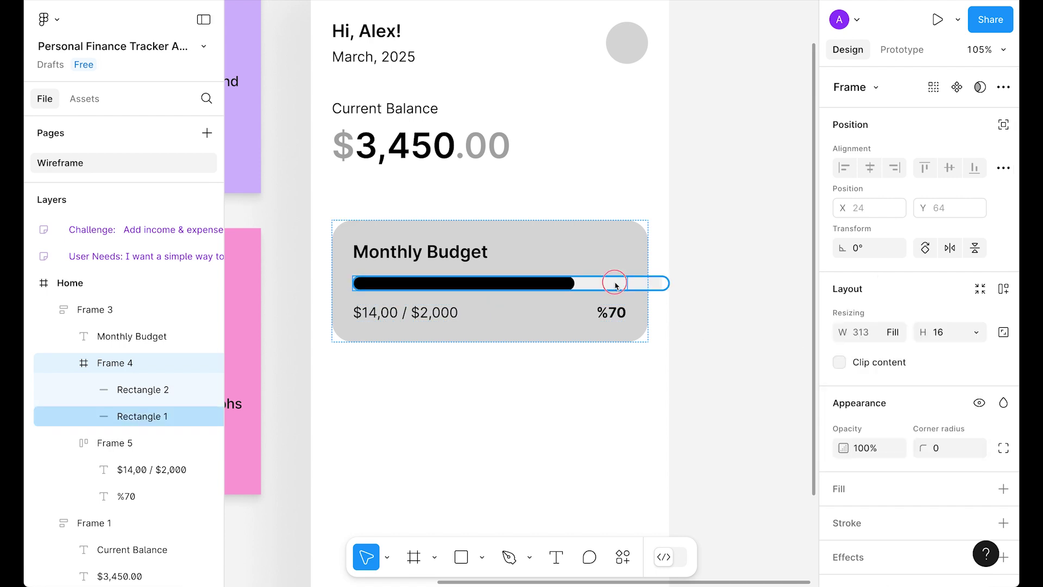
{"action": "left_click", "coordinate": [719, 291]}
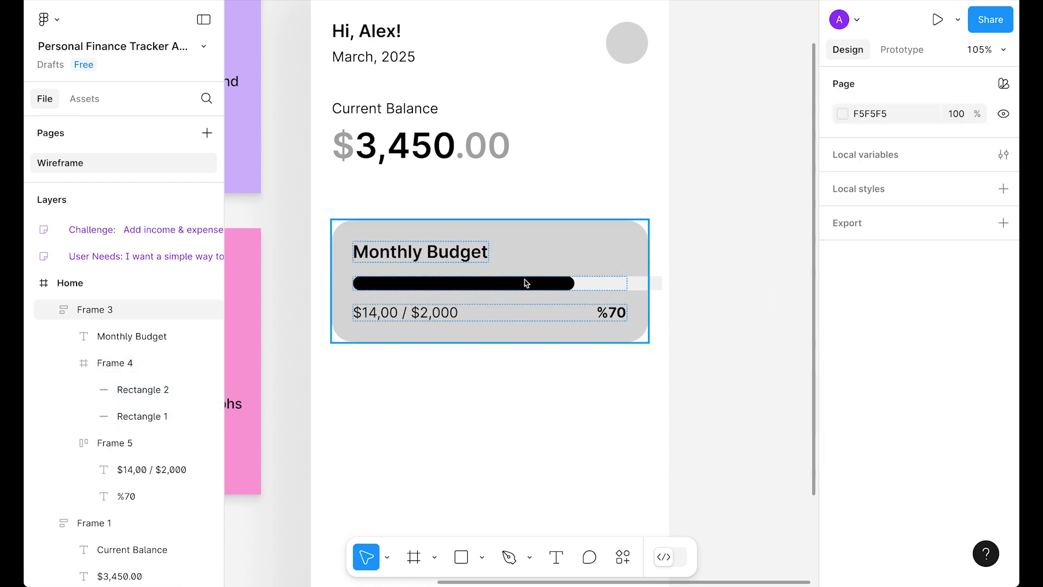
Apply auto layout to the progress bar frame and shorten the black bar to about 70% of the track
{"action": "double_click", "coordinate": [526, 283]}
{"action": "key", "text": "shift+a"}
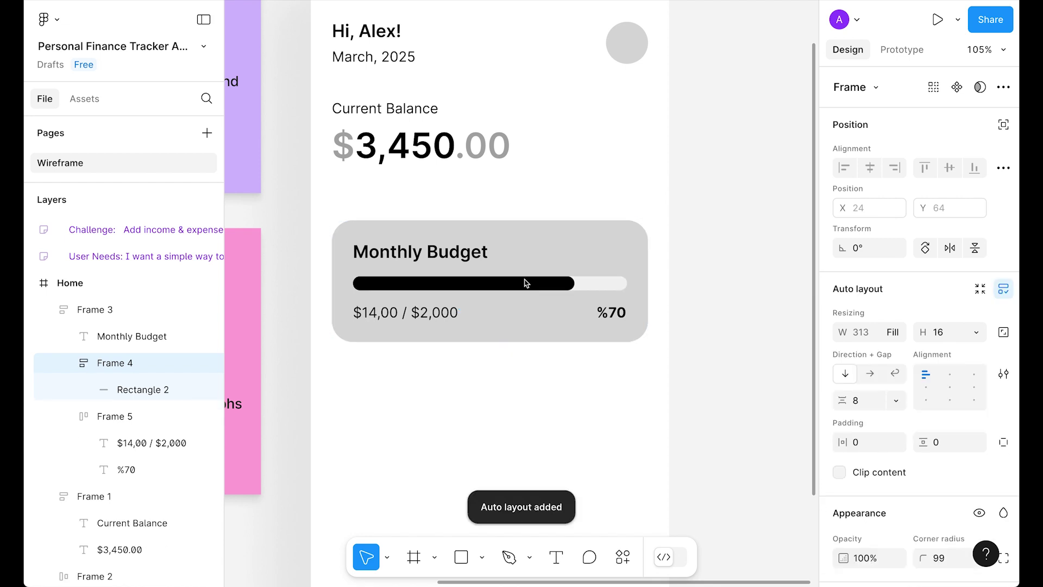
{"action": "left_click", "coordinate": [554, 285]}
{"action": "left_click_drag", "start_coordinate": [569, 286], "coordinate": [546, 284]}
Set the Monthly Budget card's vertical padding to 32
{"action": "key", "text": "Escape"}
{"action": "key", "text": "Escape"}
{"action": "scroll", "coordinate": [545, 285], "scroll_direction": "up", "scroll_amount": 3}
{"action": "left_click", "coordinate": [945, 484]}
{"action": "type", "text": "32"}
{"action": "key", "text": "Return"}
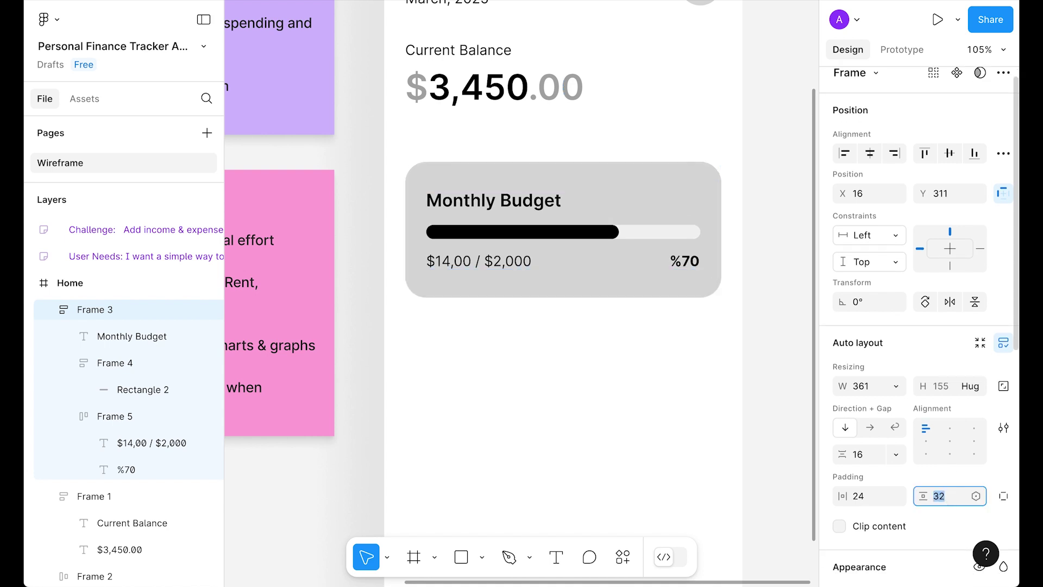
{"action": "key", "text": "shift+Tab"}
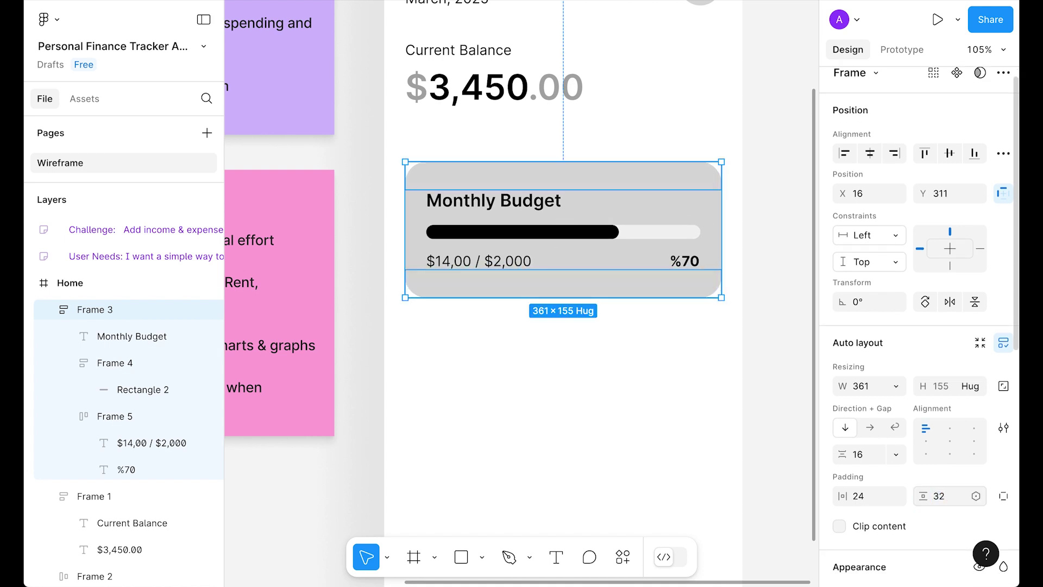
Set the Monthly Budget card's horizontal padding to 32
{"action": "type", "text": "32"}
{"action": "key", "text": "Return"}
{"action": "key", "text": "Escape"}
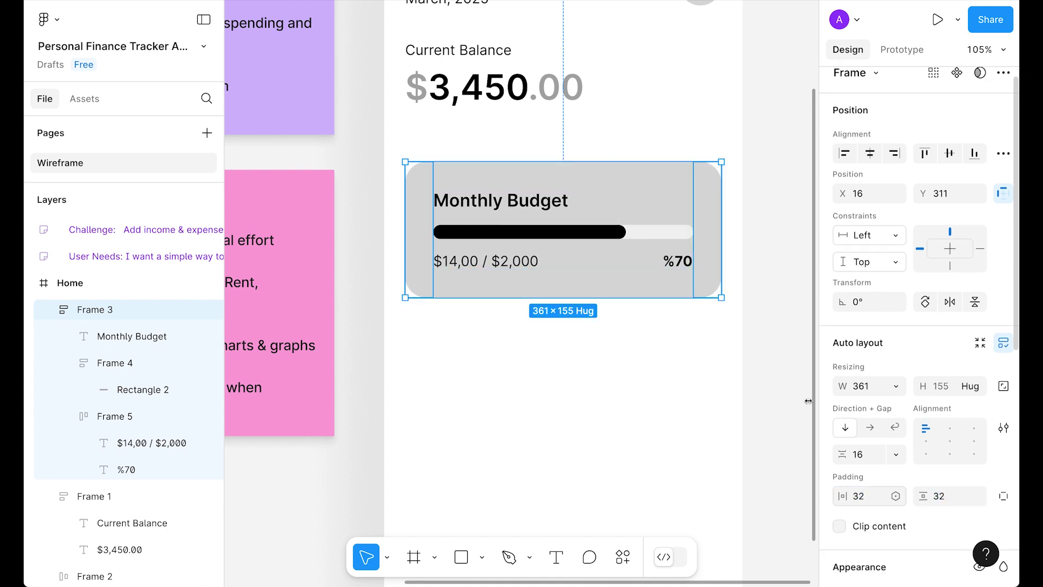
Move the Monthly Budget card up to Y 289 and check its alignment against the layout grid
{"action": "scroll", "coordinate": [505, 288], "scroll_direction": "up", "scroll_amount": 2}
{"action": "key", "text": "ctrl+g"}
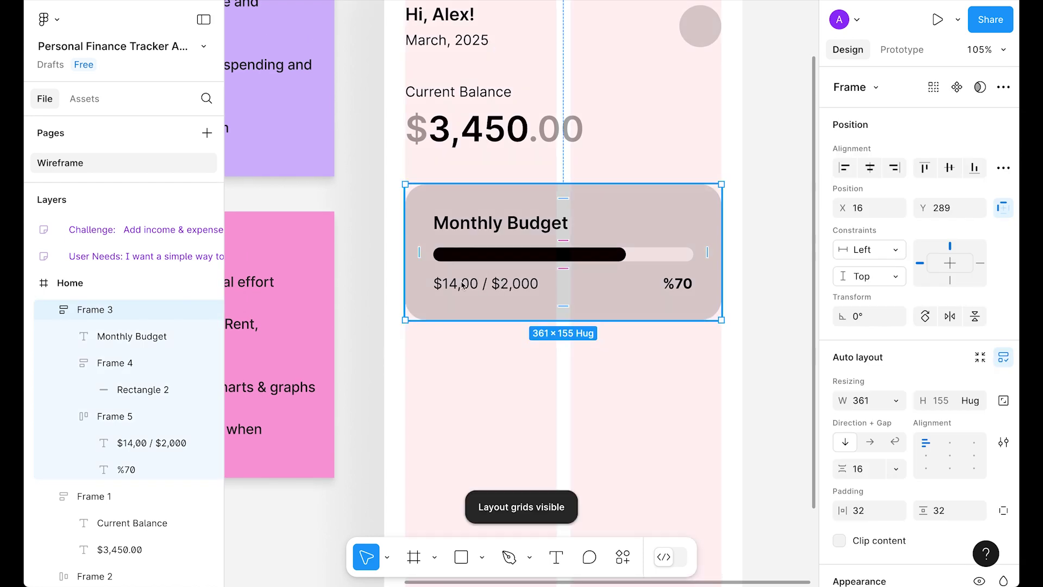
{"action": "left_click", "coordinate": [784, 152]}
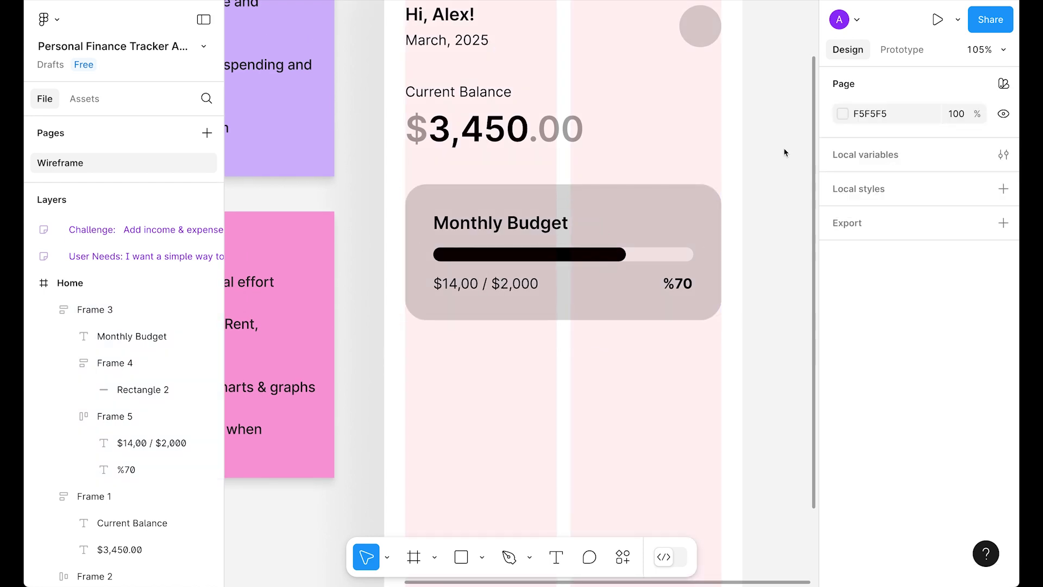
{"action": "key", "text": "ctrl+g"}
Make only the $2,000 part of the Monthly Budget card's amount text bold
{"action": "left_click", "coordinate": [436, 296]}
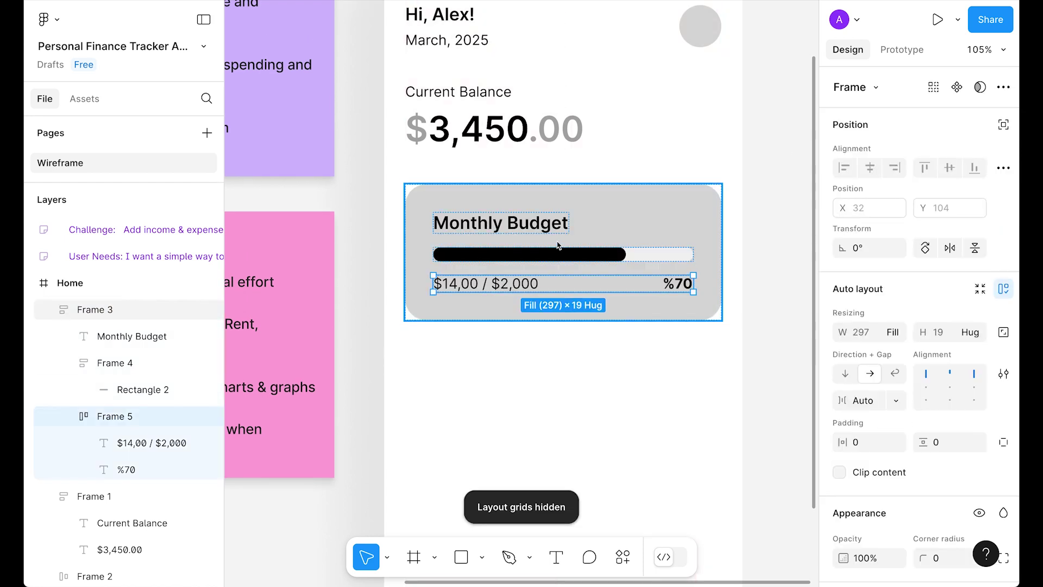
{"action": "scroll", "coordinate": [695, 360], "scroll_direction": "down", "scroll_amount": 3}
{"action": "left_click", "coordinate": [695, 360]}
{"action": "left_click", "coordinate": [523, 268], "text": "ctrl"}
{"action": "double_click", "coordinate": [524, 269]}
{"action": "left_click_drag", "start_coordinate": [524, 268], "coordinate": [581, 275]}
{"action": "key", "text": "ctrl+b"}
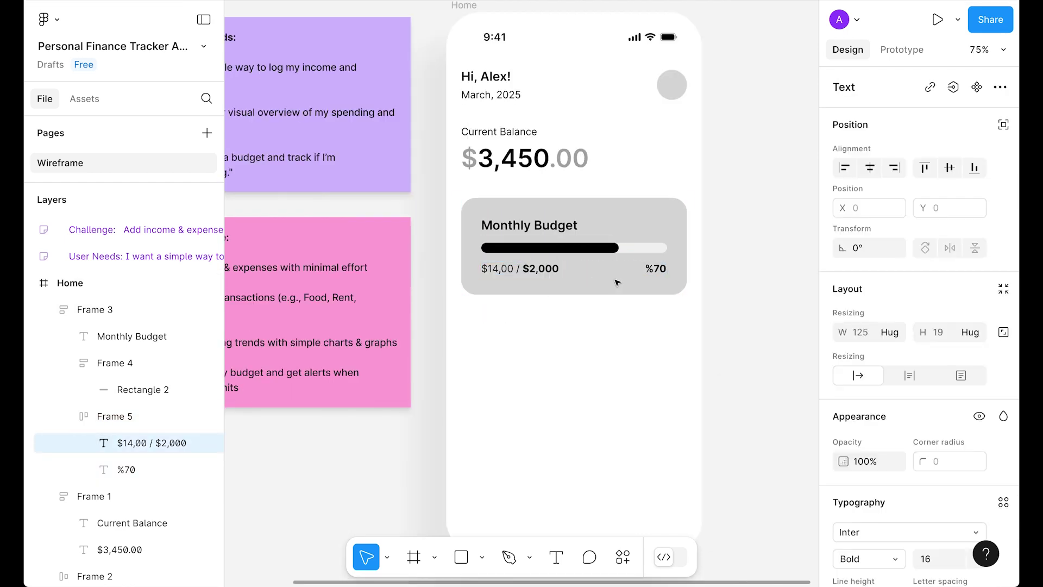
{"action": "left_click", "coordinate": [612, 351]}
Duplicate the Monthly Budget card and place the copy directly below the original
{"action": "scroll", "coordinate": [613, 352], "scroll_direction": "left", "scroll_amount": 4}
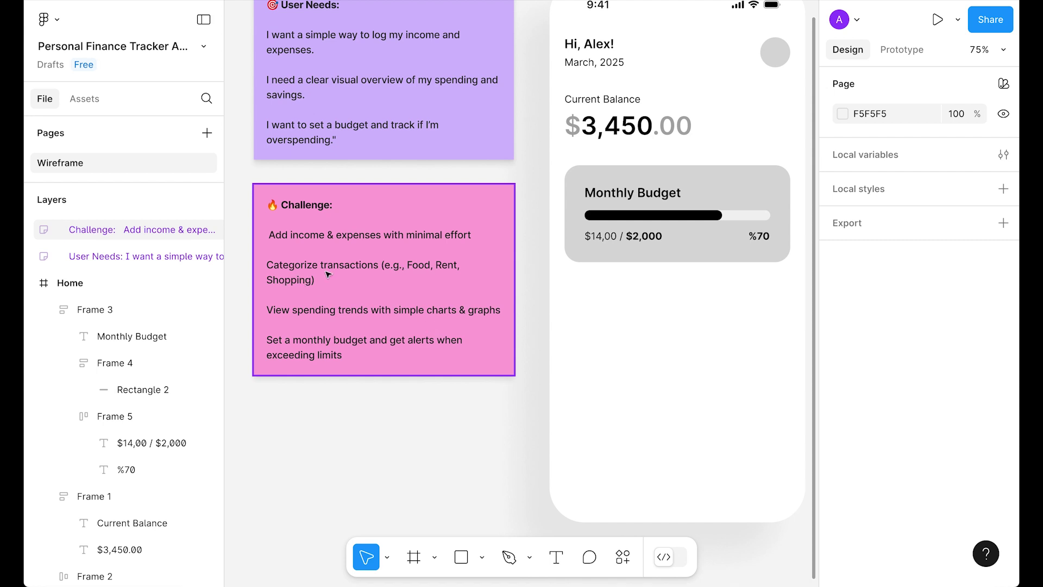
{"action": "left_click", "coordinate": [462, 380]}
{"action": "scroll", "coordinate": [580, 324], "scroll_direction": "right", "scroll_amount": 5}
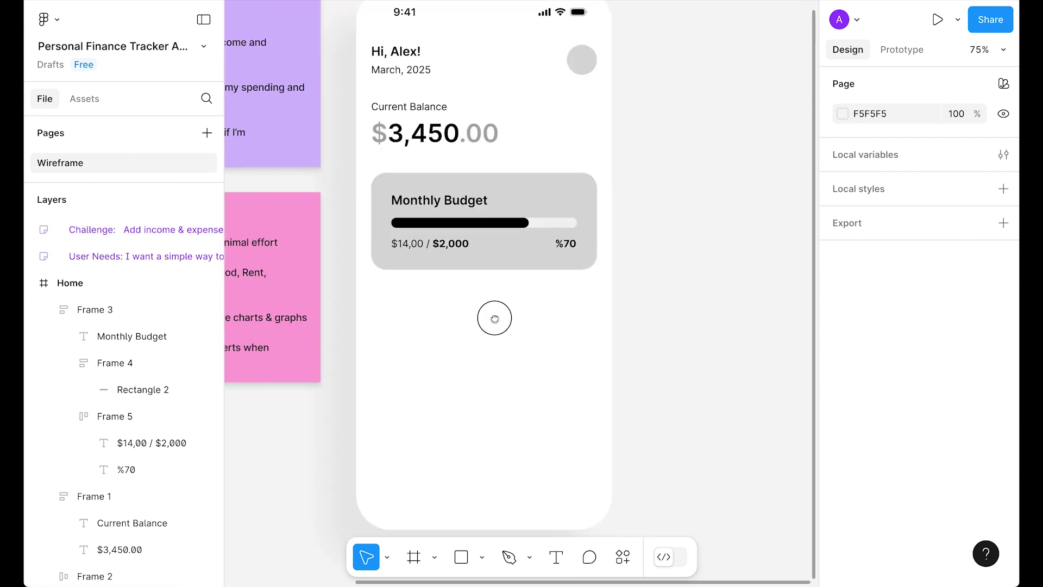
{"action": "left_click", "coordinate": [511, 240]}
{"action": "scroll", "coordinate": [536, 270], "scroll_direction": "up", "scroll_amount": 1}
{"action": "left_click_drag", "start_coordinate": [537, 249], "coordinate": [535, 348]}
{"action": "left_click", "coordinate": [638, 354]}
{"action": "scroll", "coordinate": [645, 355], "scroll_direction": "left", "scroll_amount": 2}
{"action": "scroll", "coordinate": [645, 354], "scroll_direction": "down", "scroll_amount": 1}
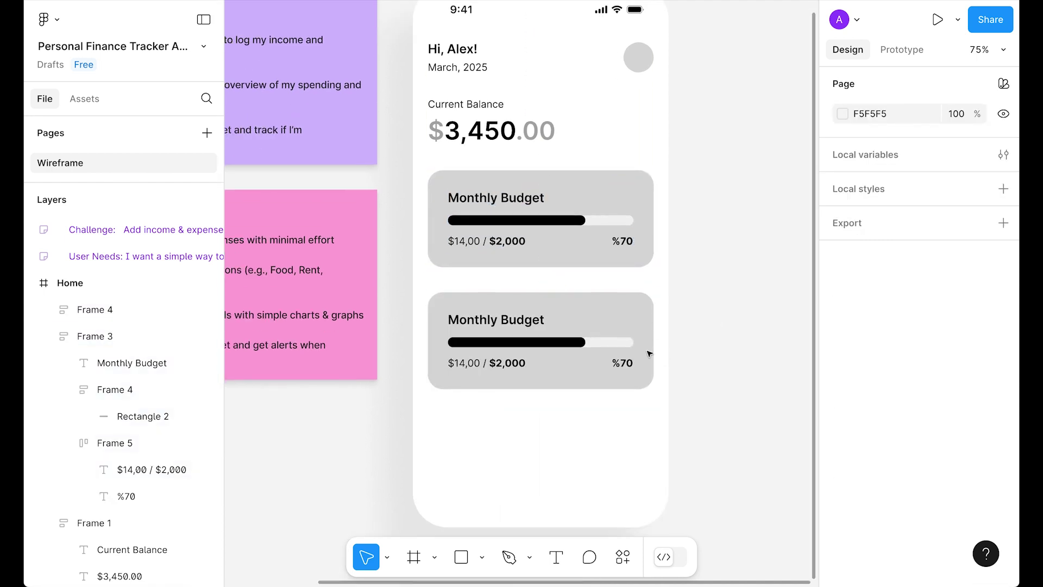
Delete the progress bar from the copied card and ungroup the row holding the amount and percentage
{"action": "double_click", "coordinate": [541, 347]}
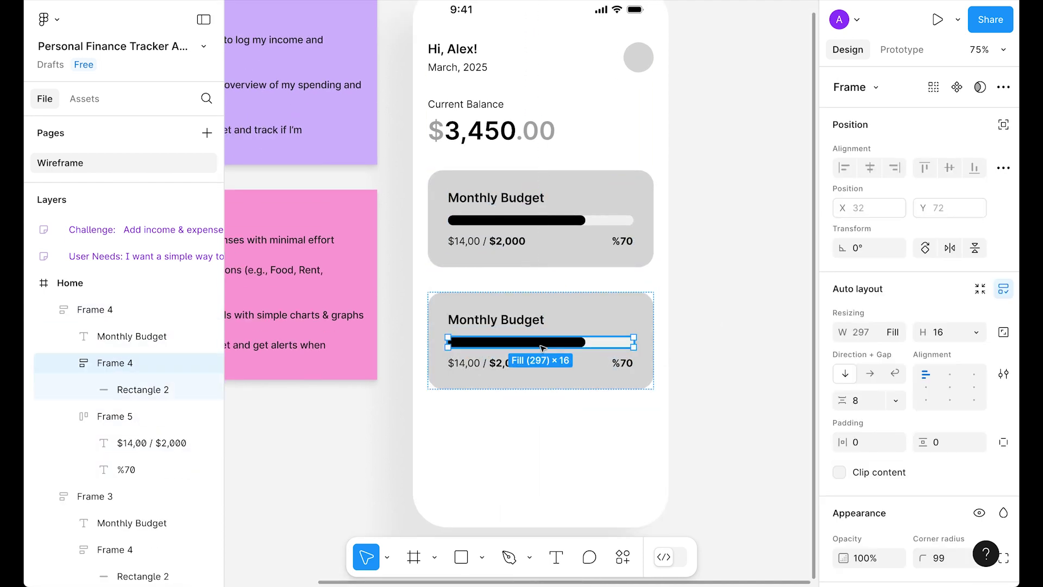
{"action": "key", "text": "Delete"}
{"action": "double_click", "coordinate": [544, 349]}
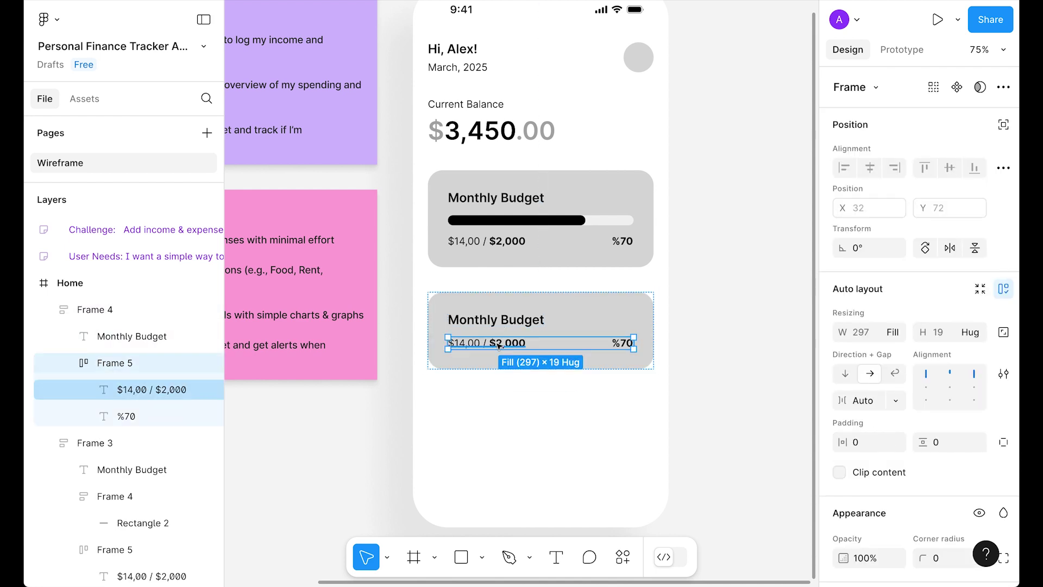
{"action": "key", "text": "ctrl+shift+g"}
{"action": "left_click", "coordinate": [726, 285]}
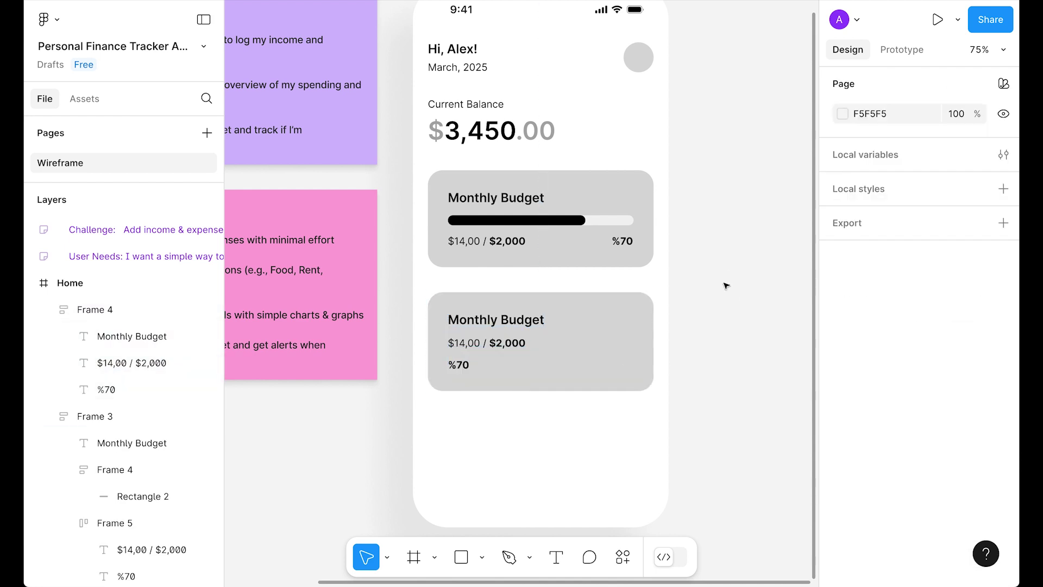
Wrap the copied card's title and amount texts in their own vertical auto layout with a tighter gap
{"action": "left_click", "coordinate": [505, 326]}
{"action": "left_click", "coordinate": [489, 343]}
{"action": "left_click", "coordinate": [505, 327], "text": "shift"}
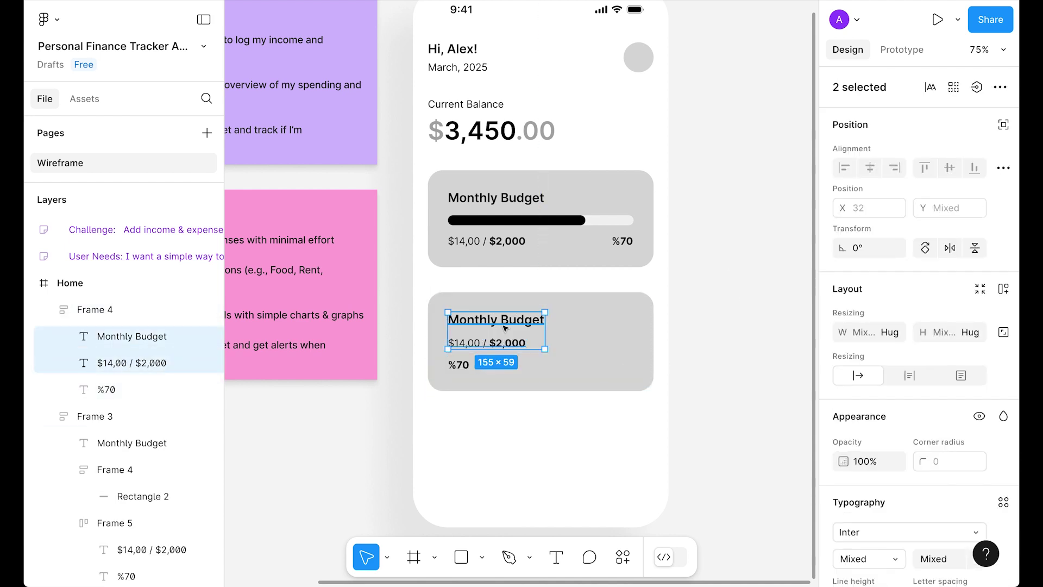
{"action": "key", "text": "shift+a"}
{"action": "left_click", "coordinate": [861, 402]}
{"action": "key", "text": "Escape"}
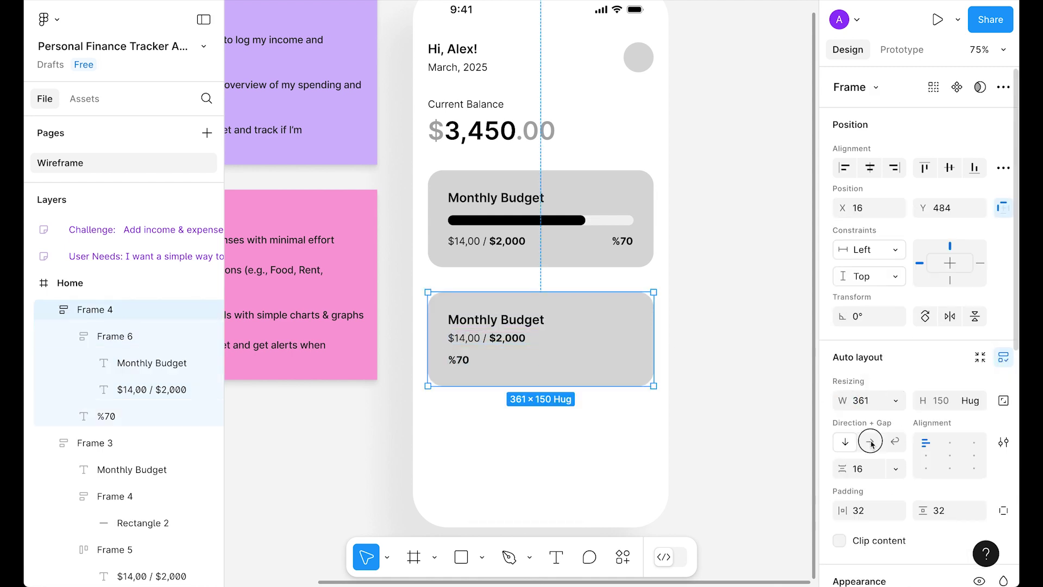
Switch the copied card to a horizontal layout, vertically centred with automatic spacing between its items
{"action": "left_click", "coordinate": [870, 441]}
{"action": "double_click", "coordinate": [950, 461]}
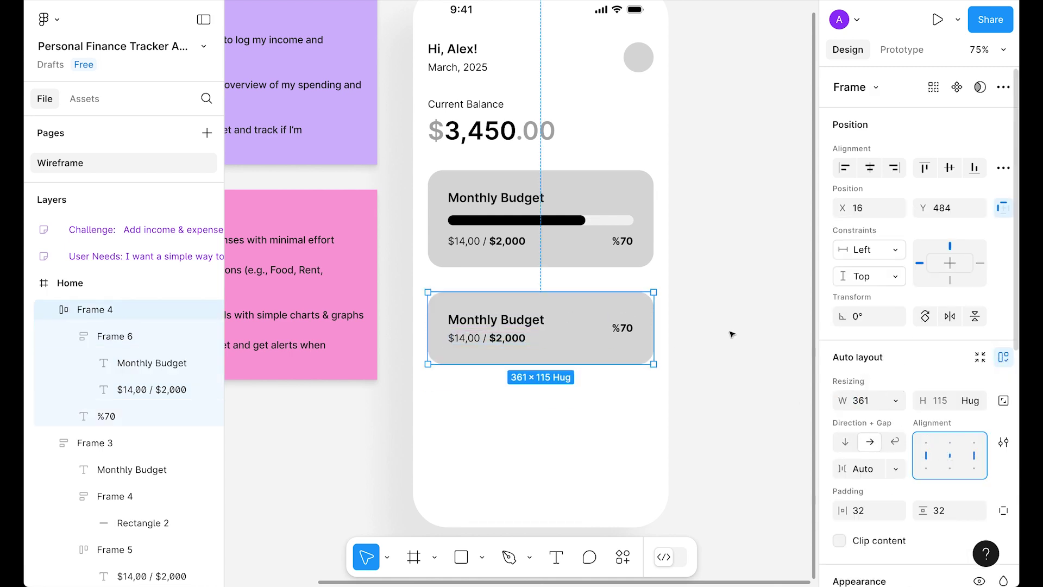
{"action": "left_click", "coordinate": [750, 364]}
Replace the copied card's title with Salary, its amount line with Mar 12 and its percentage with +$1,250.00
{"action": "double_click", "coordinate": [498, 321]}
{"action": "type", "text": "Salary"}
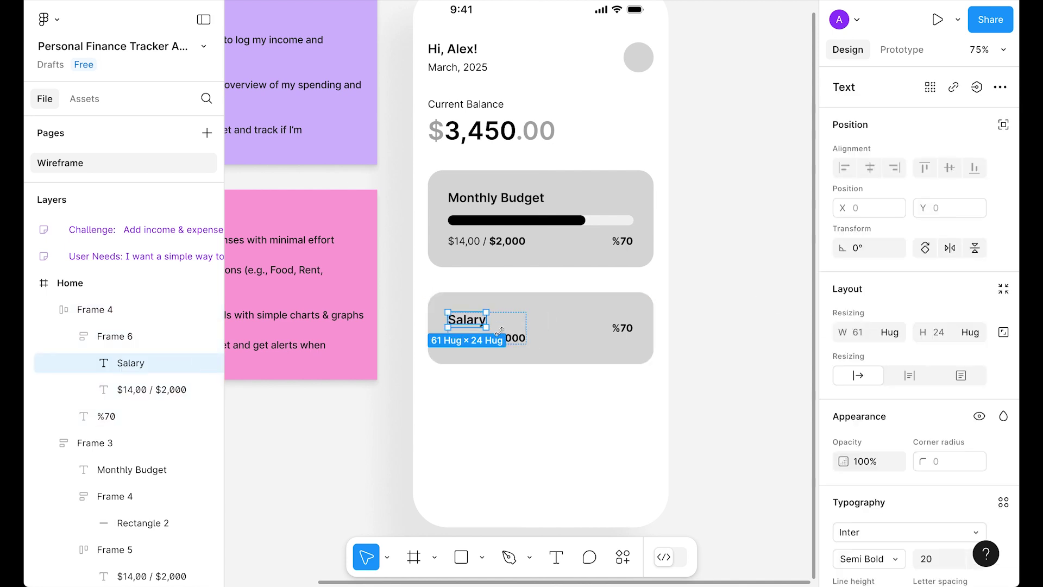
{"action": "double_click", "coordinate": [465, 337]}
{"action": "type", "text": "Mar 12"}
{"action": "key", "text": "Escape"}
{"action": "key", "text": "Tab"}
{"action": "key", "text": "Return"}
{"action": "type", "text": "+$1,250.00"}
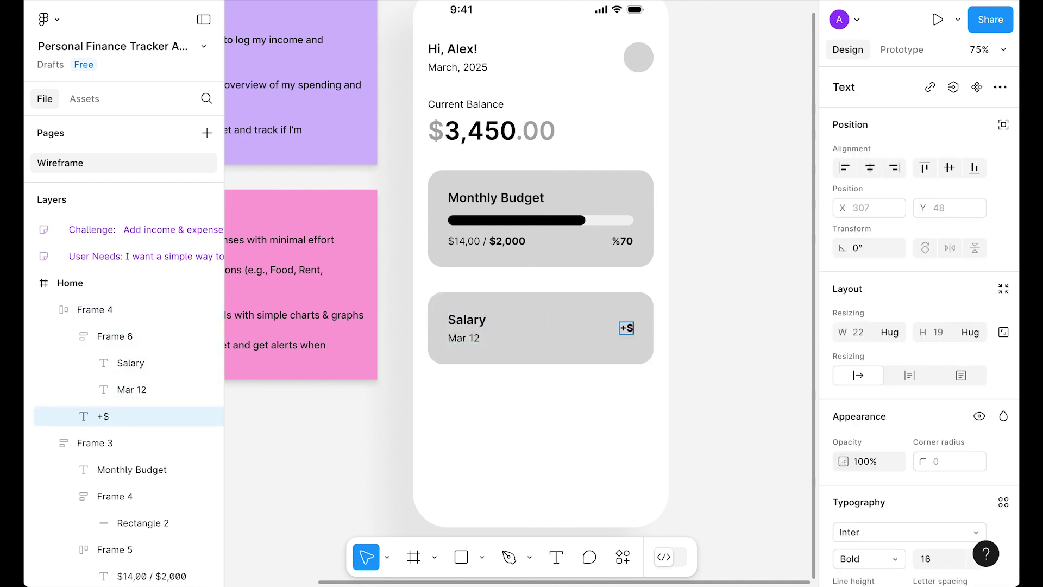
{"action": "key", "text": "Escape"}
{"action": "key", "text": "Escape"}
Set the Salary card's vertical and horizontal padding to 24
{"action": "scroll", "coordinate": [701, 361], "scroll_direction": "down", "scroll_amount": 1}
{"action": "double_click", "coordinate": [948, 510]}
{"action": "type", "text": "24"}
{"action": "key", "text": "Return"}
{"action": "double_click", "coordinate": [869, 510]}
{"action": "type", "text": "24"}
{"action": "key", "text": "Return"}
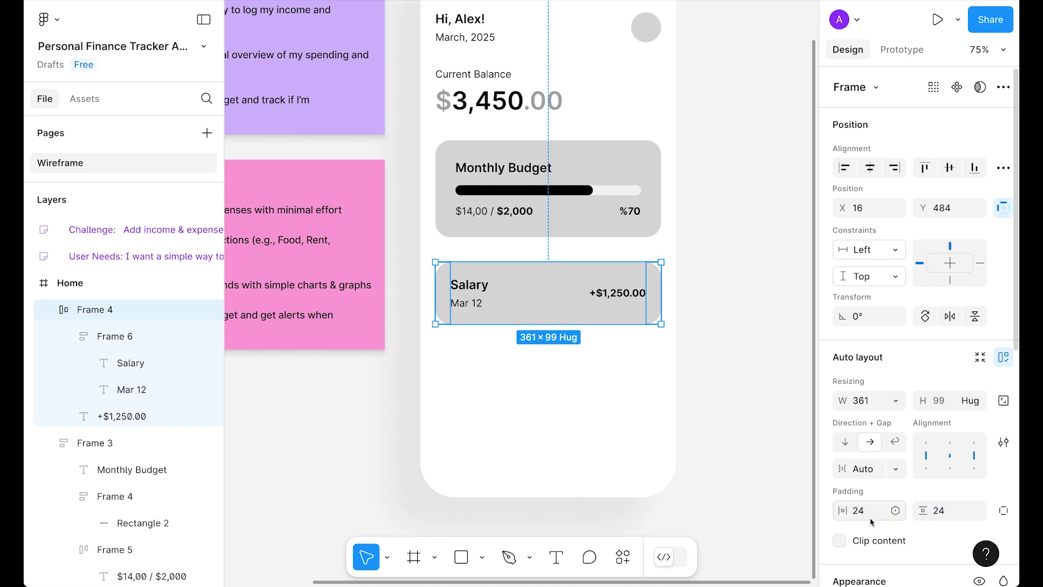
Remove the Salary card's fill and give it a D9D9D9 stroke sampled from the Monthly Budget card
{"action": "scroll", "coordinate": [869, 521], "scroll_direction": "down", "scroll_amount": 5}
{"action": "left_click", "coordinate": [1003, 425]}
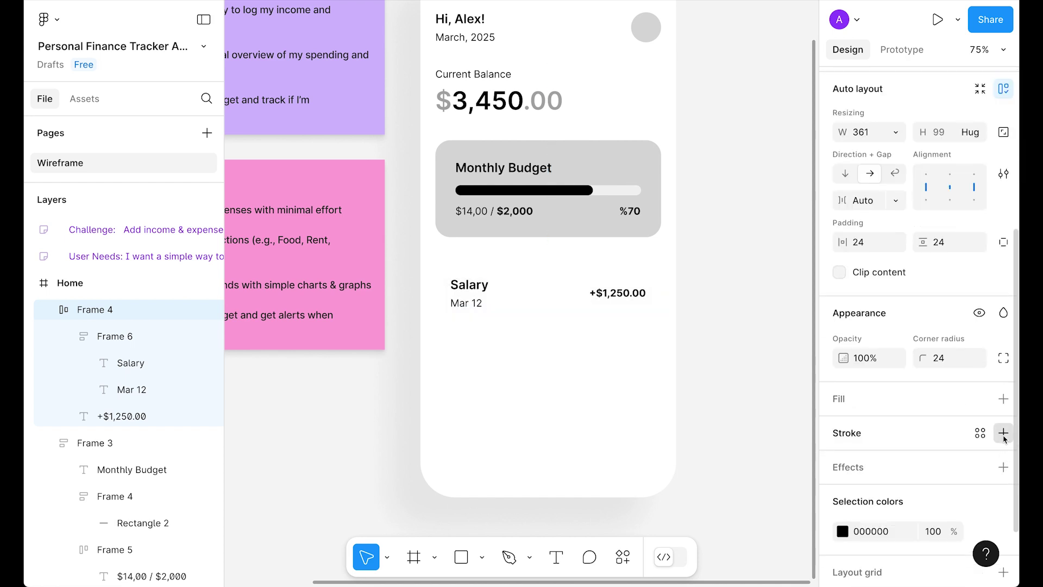
{"action": "left_click", "coordinate": [1003, 434]}
{"action": "left_click", "coordinate": [641, 396]}
{"action": "left_click", "coordinate": [484, 231]}
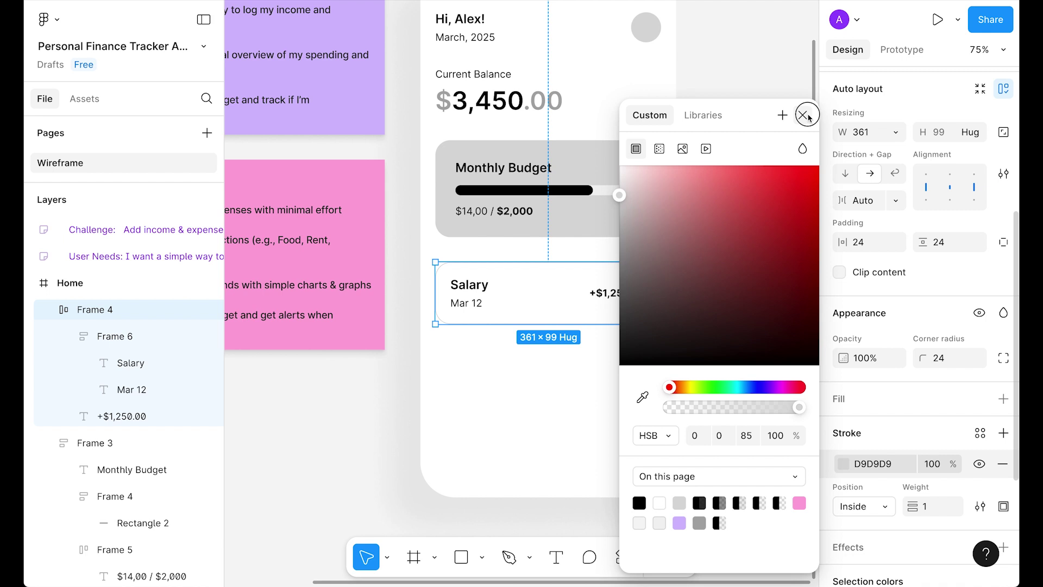
{"action": "left_click", "coordinate": [803, 115]}
Add a 100 × 100 rectangle to the Salary card and place it before the texts
{"action": "left_click", "coordinate": [502, 326]}
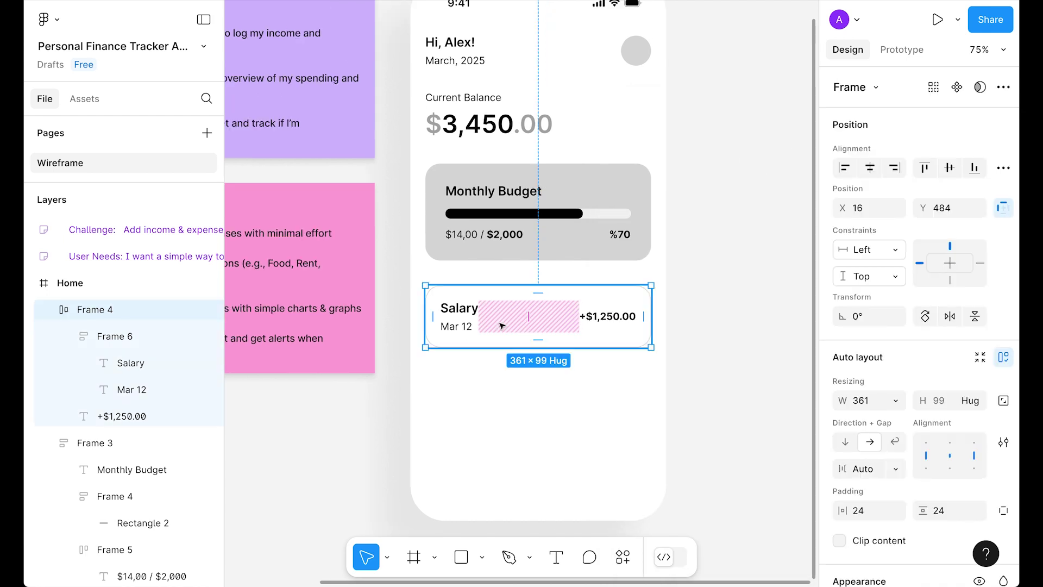
{"action": "key", "text": "r"}
{"action": "left_click", "coordinate": [508, 326]}
{"action": "key", "text": "Left"}
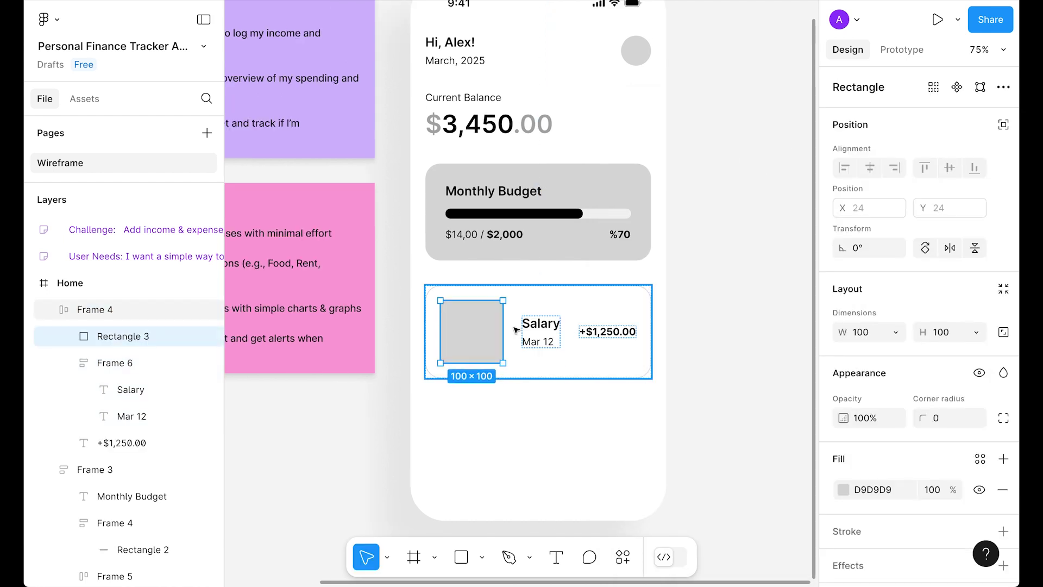
Resize the Salary card's rectangle with locked proportions to 48 × 48 and set its corner radius to 8
{"action": "left_click", "coordinate": [1003, 332]}
{"action": "left_click", "coordinate": [939, 331]}
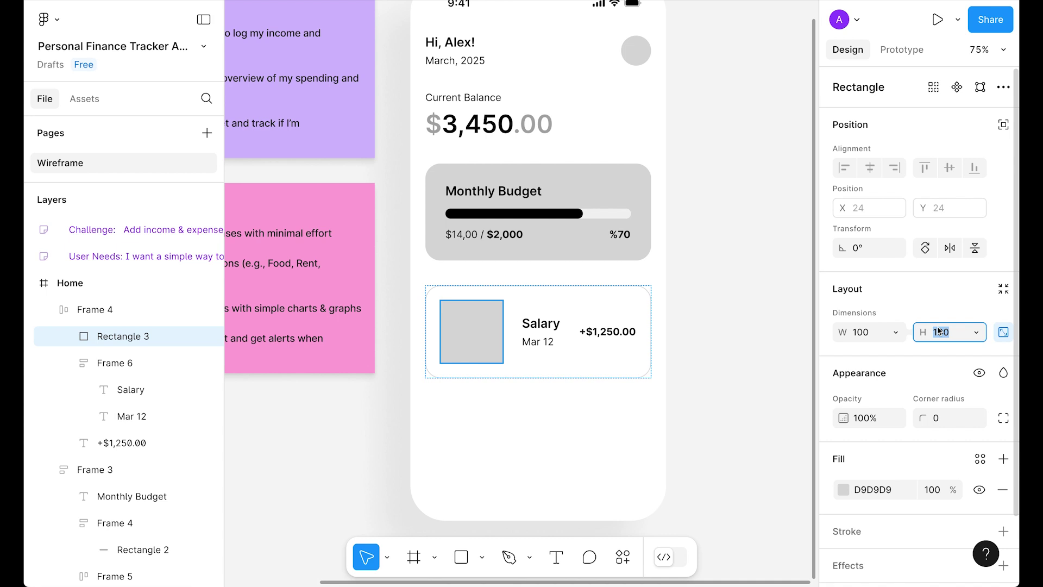
{"action": "type", "text": "40"}
{"action": "key", "text": "BackSpace"}
{"action": "type", "text": "8"}
{"action": "key", "text": "Return"}
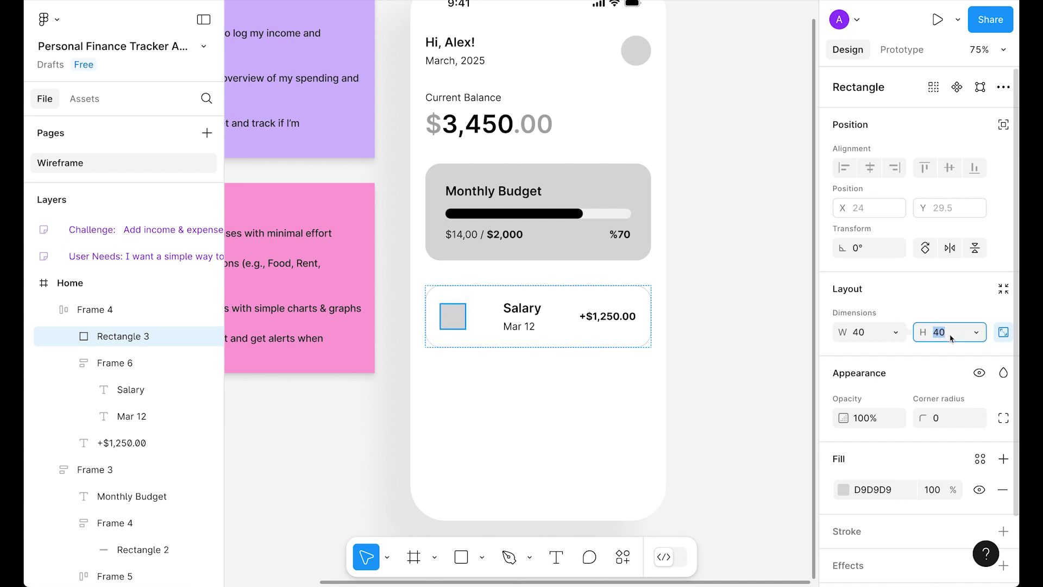
{"action": "key", "text": "Tab"}
{"action": "type", "text": "8"}
{"action": "key", "text": "Return"}
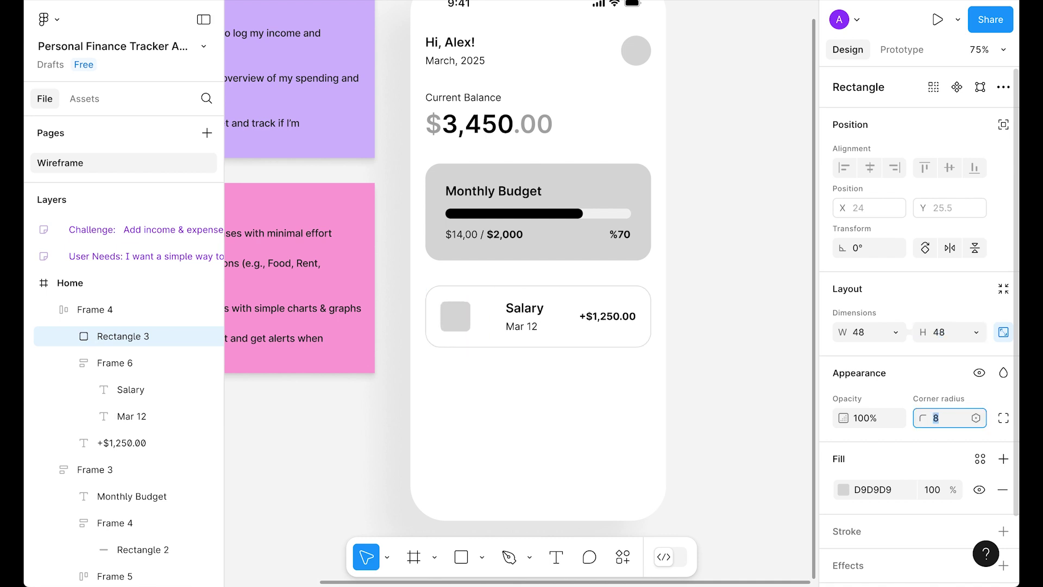
Wrap the grey square and the Salary and Mar 12 texts in a left-centred auto layout with a gap of 16
{"action": "left_click", "coordinate": [521, 311]}
{"action": "left_click", "coordinate": [522, 311]}
{"action": "left_click", "coordinate": [454, 313], "text": "shift"}
{"action": "key", "text": "shift+a"}
{"action": "left_click", "coordinate": [926, 387]}
{"action": "left_click", "coordinate": [856, 401]}
{"action": "type", "text": "16"}
{"action": "key", "text": "Return"}
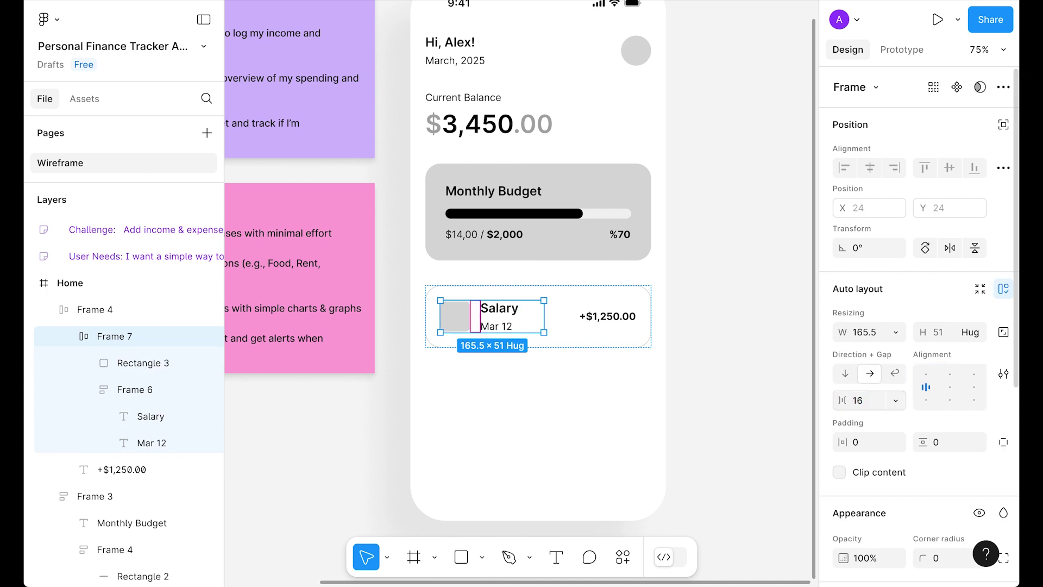
{"action": "left_click", "coordinate": [515, 310]}
{"action": "left_click", "coordinate": [864, 400]}
{"action": "left_click", "coordinate": [728, 277]}
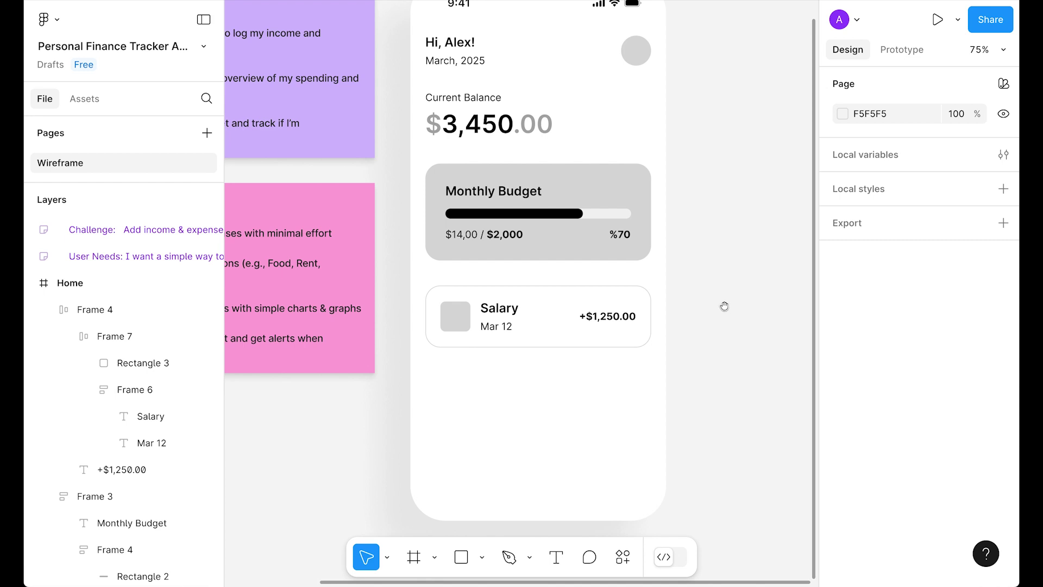
Set the width of the frame holding the grey square and the Salary texts to Fill container
{"action": "left_click_drag", "start_coordinate": [724, 305], "coordinate": [719, 297]}
{"action": "left_click", "coordinate": [474, 337]}
{"action": "left_click", "coordinate": [473, 334]}
{"action": "left_click", "coordinate": [480, 320]}
{"action": "left_click", "coordinate": [894, 332]}
{"action": "left_click", "coordinate": [899, 370]}
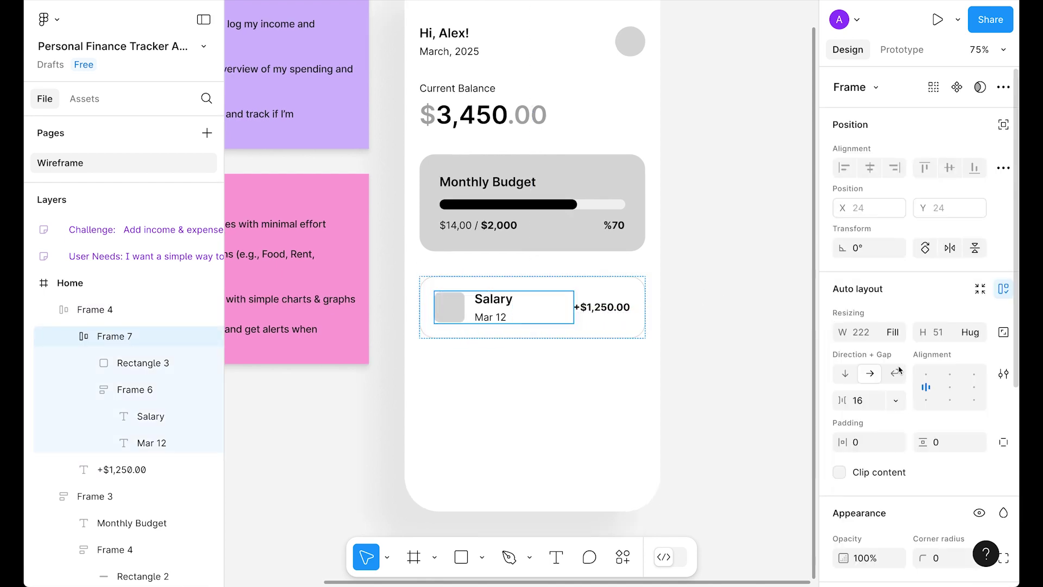
{"action": "left_click", "coordinate": [606, 308]}
{"action": "left_click", "coordinate": [560, 310]}
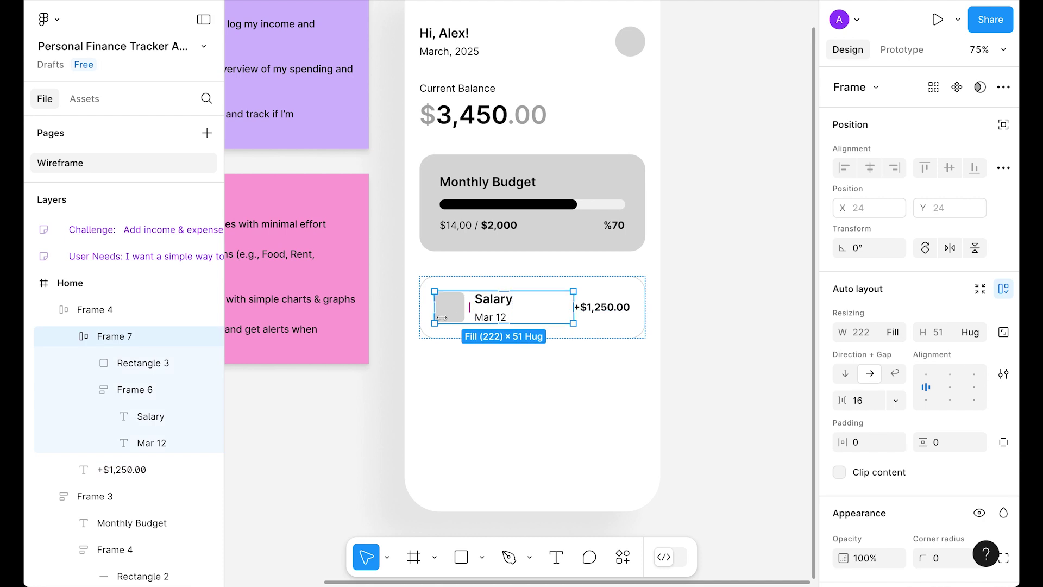
{"action": "left_click", "coordinate": [733, 273]}
Try placing a duplicate of the Salary card below the original, and undo the duplication
{"action": "left_click", "coordinate": [513, 304]}
{"action": "key", "text": "ctrl+d"}
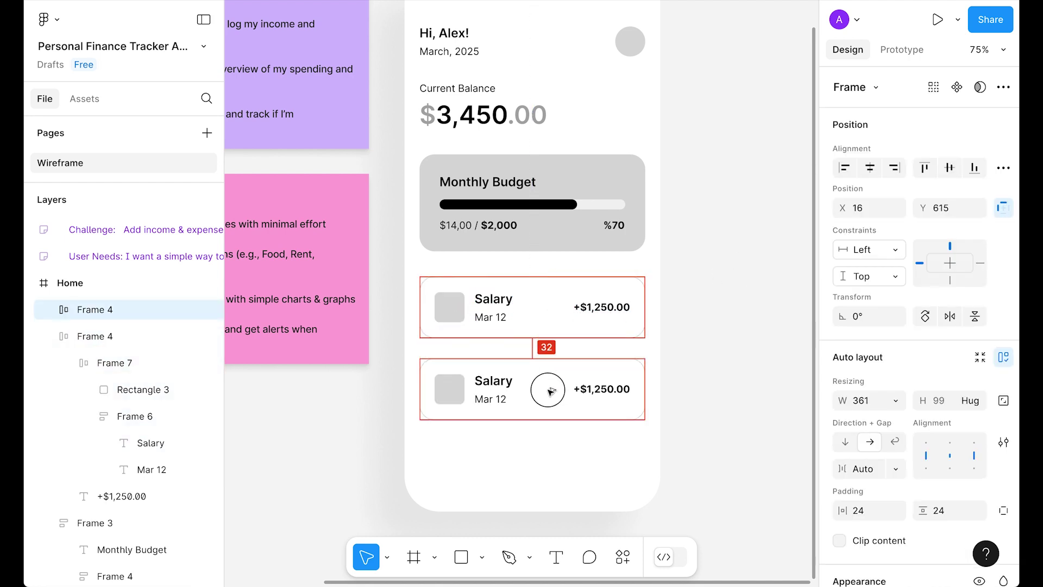
{"action": "key", "text": "shift+a"}
{"action": "key", "text": "ctrl+z"}
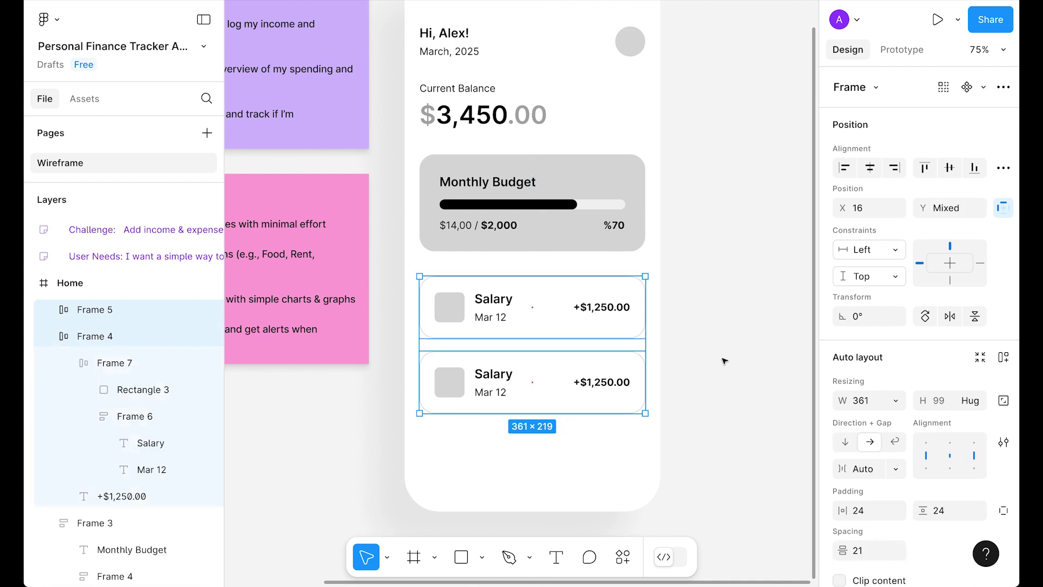
{"action": "left_click", "coordinate": [717, 332]}
{"action": "key", "text": "ctrl+z"}
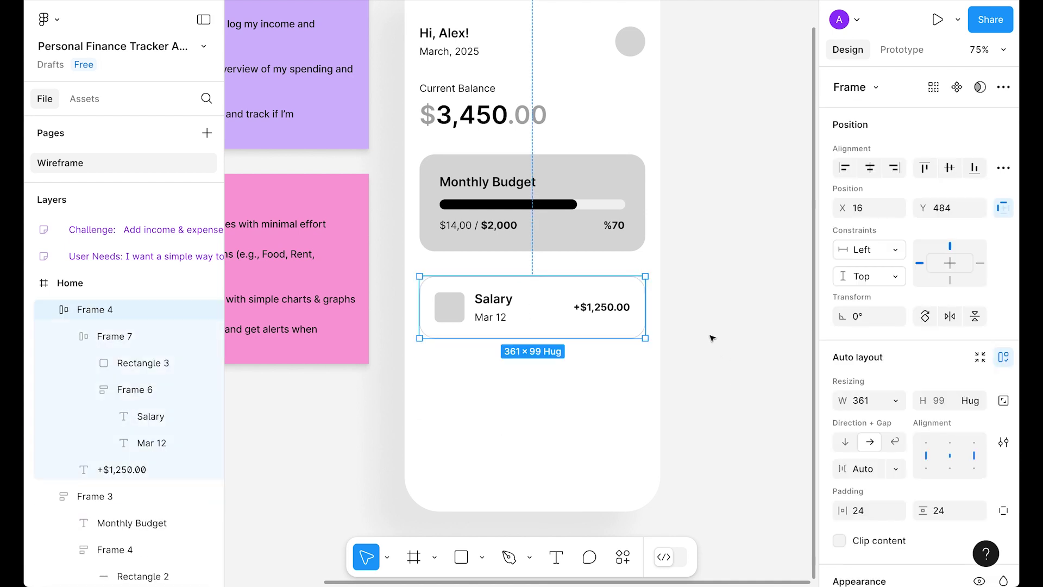
Turn the Salary card into a component and place an instance of it below in the Home frame
{"action": "left_click", "coordinate": [720, 333]}
{"action": "left_click", "coordinate": [549, 307]}
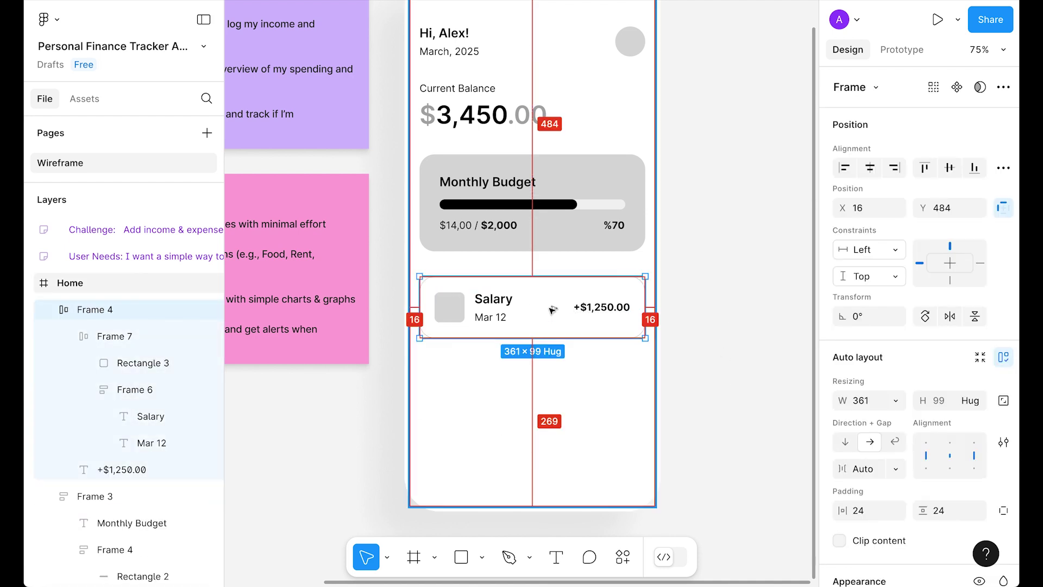
{"action": "key", "text": "ctrl+alt+k"}
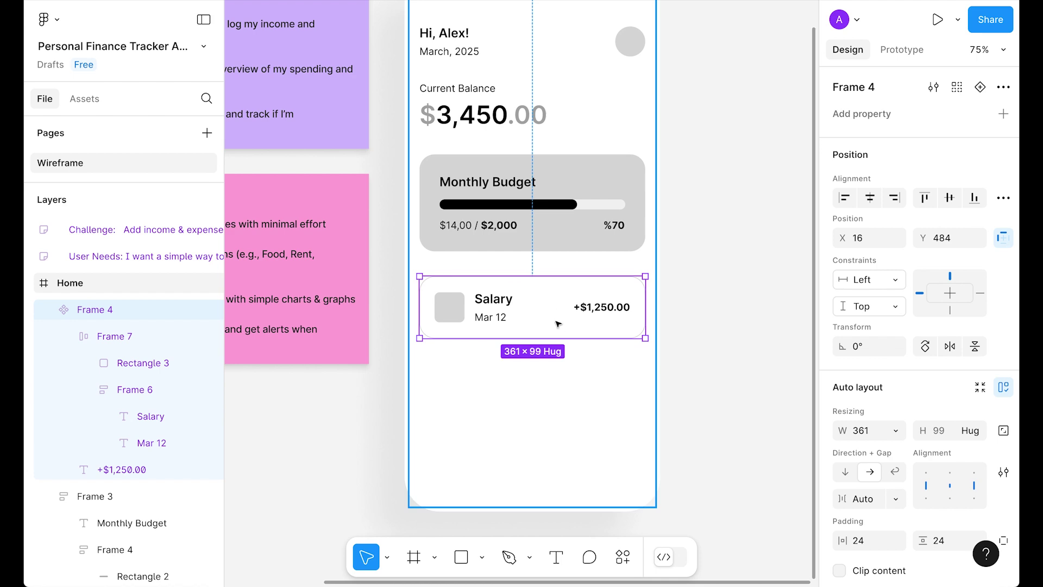
{"action": "key", "text": "ctrl+d"}
{"action": "left_click_drag", "start_coordinate": [534, 310], "coordinate": [534, 387]}
Move the main Salary component out of the Home frame to below the Challenge note and rename it list
{"action": "left_click", "coordinate": [532, 306]}
{"action": "left_click_drag", "start_coordinate": [531, 306], "coordinate": [329, 448]}
{"action": "scroll", "coordinate": [329, 447], "scroll_direction": "left", "scroll_amount": 2}
{"action": "double_click", "coordinate": [326, 374]}
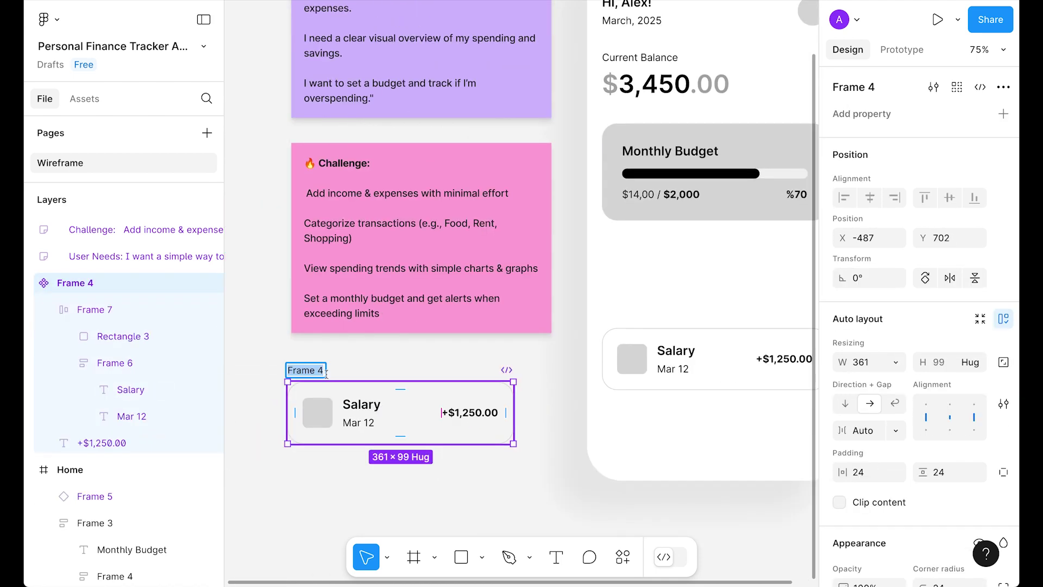
{"action": "type", "text": "list"}
{"action": "key", "text": "Return"}
Add two more instances of the Salary list component and stack all three items below the Monthly Budget card in the Home frame
{"action": "key", "text": "ctrl+c"}
{"action": "scroll", "coordinate": [589, 342], "scroll_direction": "right", "scroll_amount": 3}
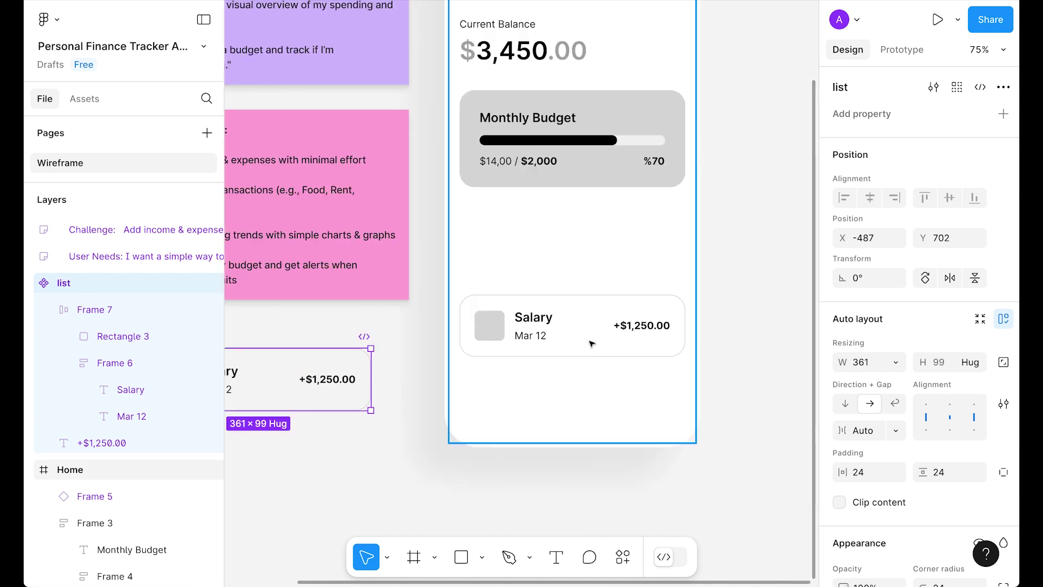
{"action": "left_click", "coordinate": [600, 326]}
{"action": "key", "text": "ctrl+v"}
{"action": "left_click_drag", "start_coordinate": [594, 370], "coordinate": [610, 303]}
{"action": "key", "text": "ctrl+d"}
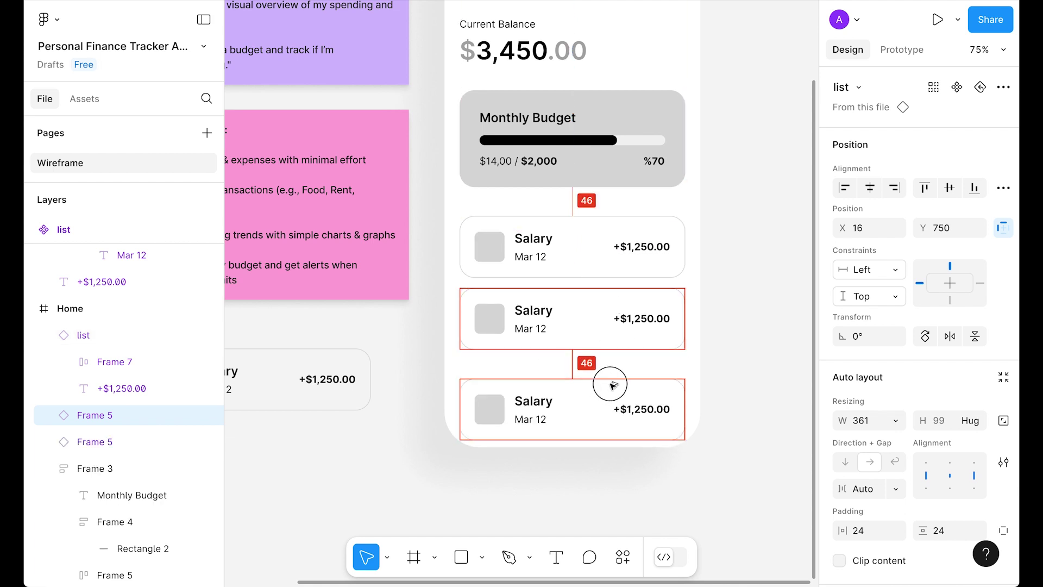
Change the second transaction item's title to Grocery Store and its date to Mar 10
{"action": "scroll", "coordinate": [614, 372], "scroll_direction": "right", "scroll_amount": 2}
{"action": "double_click", "coordinate": [502, 332]}
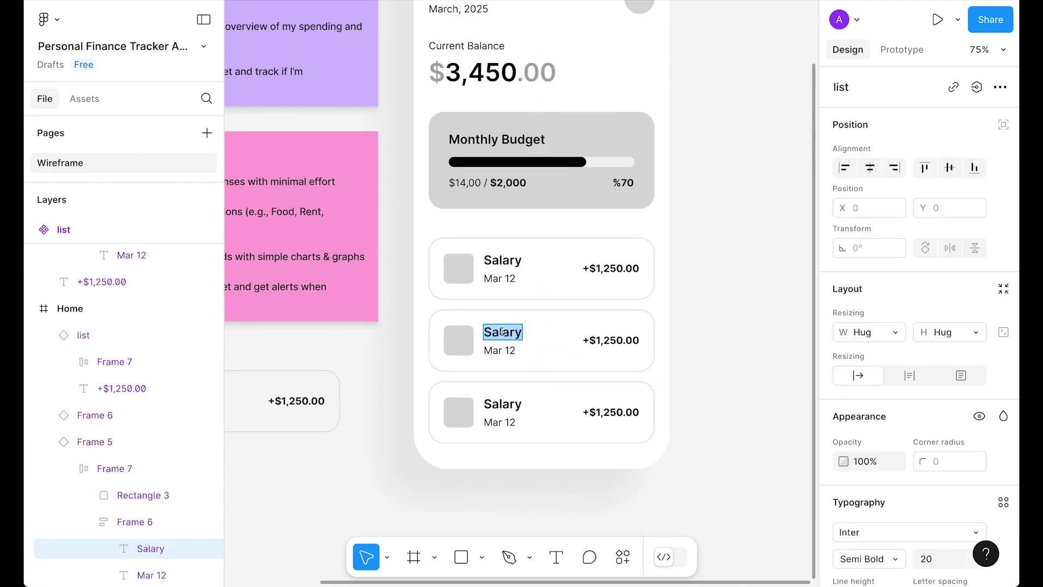
{"action": "type", "text": "Grocery Store"}
{"action": "key", "text": "Tab"}
{"action": "type", "text": "Mar 10"}
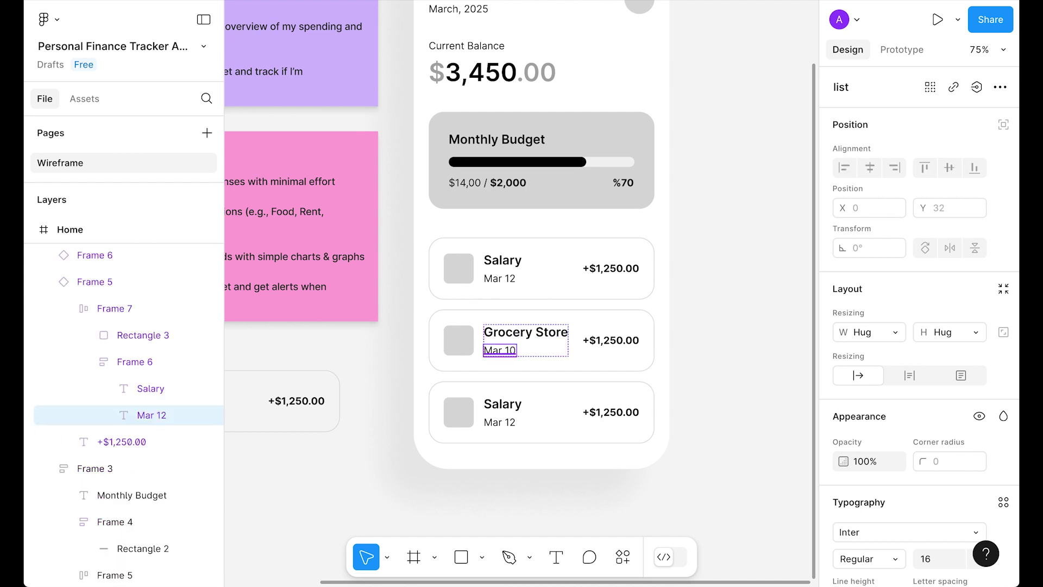
Change the Grocery Store item's amount to -$50.49
{"action": "key", "text": "Tab"}
{"action": "key", "text": "BackSpace"}
{"action": "type", "text": "-"}
{"action": "key", "text": "Right"}
{"action": "key", "text": "shift+Right"}
{"action": "key", "text": "shift+Right"}
{"action": "key", "text": "shift+Right"}
{"action": "type", "text": "49"}
Change the third transaction item's title to Rent and its date to Mar 5
{"action": "double_click", "coordinate": [503, 404]}
{"action": "type", "text": "Rent"}
{"action": "double_click", "coordinate": [510, 422]}
{"action": "type", "text": "5"}
Change the Rent item's amount to -$100.50
{"action": "double_click", "coordinate": [598, 414]}
{"action": "type", "text": "-"}
{"action": "key", "text": "Right"}
{"action": "key", "text": "Right"}
{"action": "key", "text": "shift+Right"}
{"action": "key", "text": "shift+Right"}
{"action": "key", "text": "shift+Right"}
{"action": "type", "text": "0"}
{"action": "key", "text": "Right"}
{"action": "key", "text": "Right"}
{"action": "key", "text": "shift+Right"}
{"action": "type", "text": "5"}
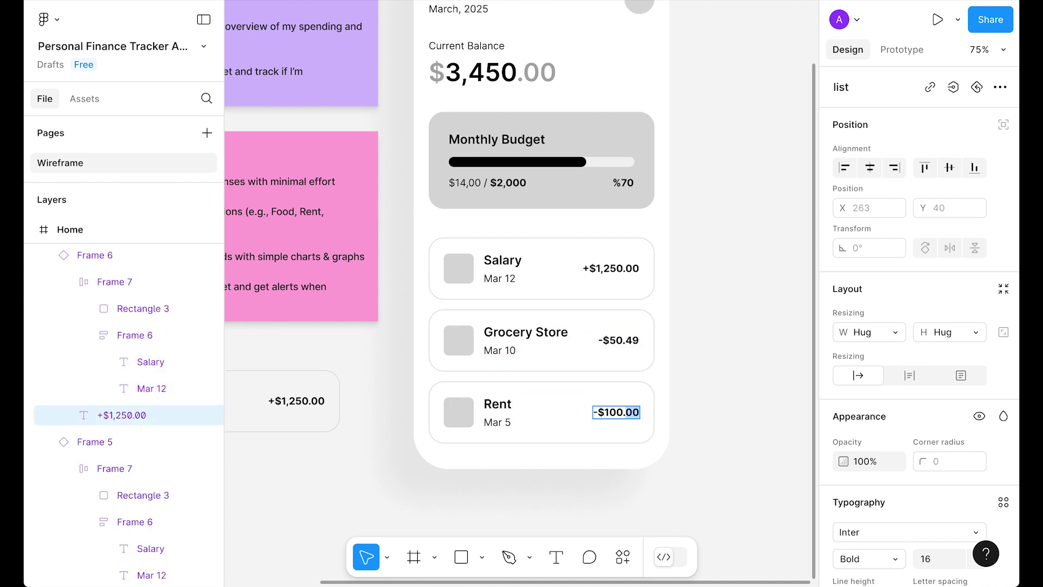
{"action": "left_click", "coordinate": [686, 352]}
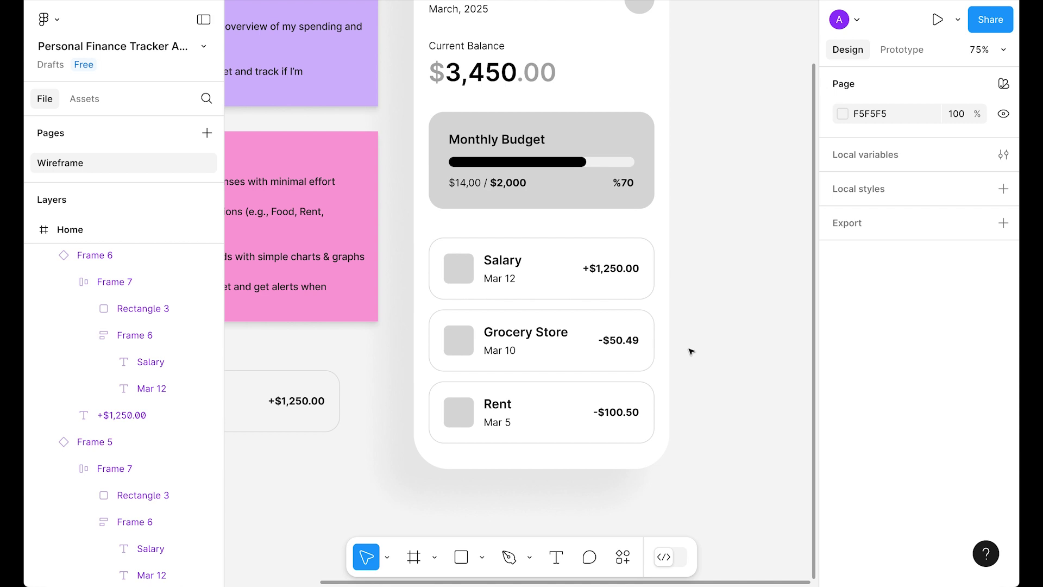
Add a bold Recent Transactions heading between the Monthly Budget card and the first transaction item
{"action": "scroll", "coordinate": [691, 352], "scroll_direction": "up", "scroll_amount": 2}
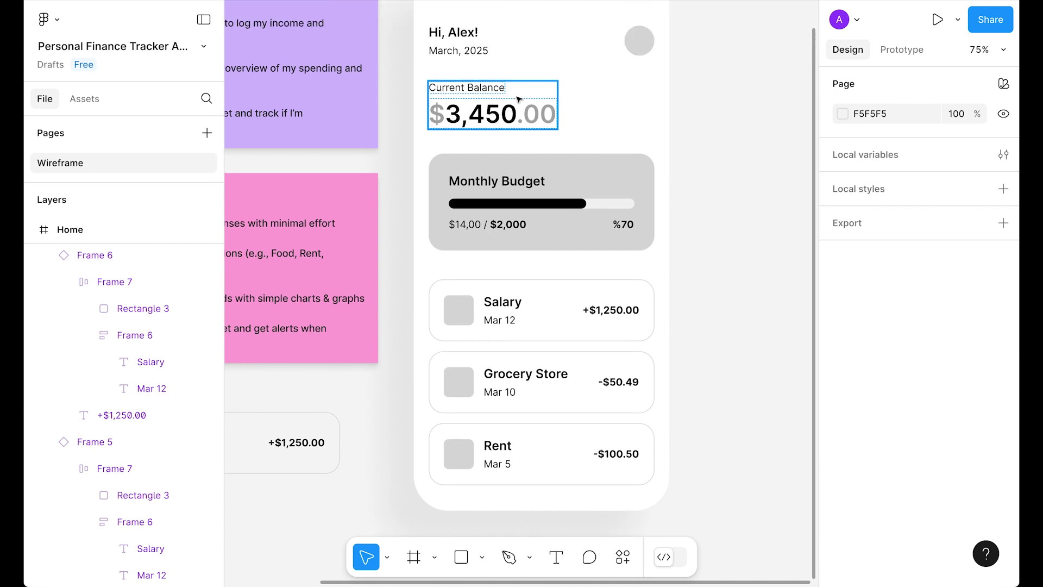
{"action": "left_click_drag", "start_coordinate": [481, 87], "coordinate": [482, 264]}
{"action": "double_click", "coordinate": [482, 264]}
{"action": "type", "text": "Re ncet"}
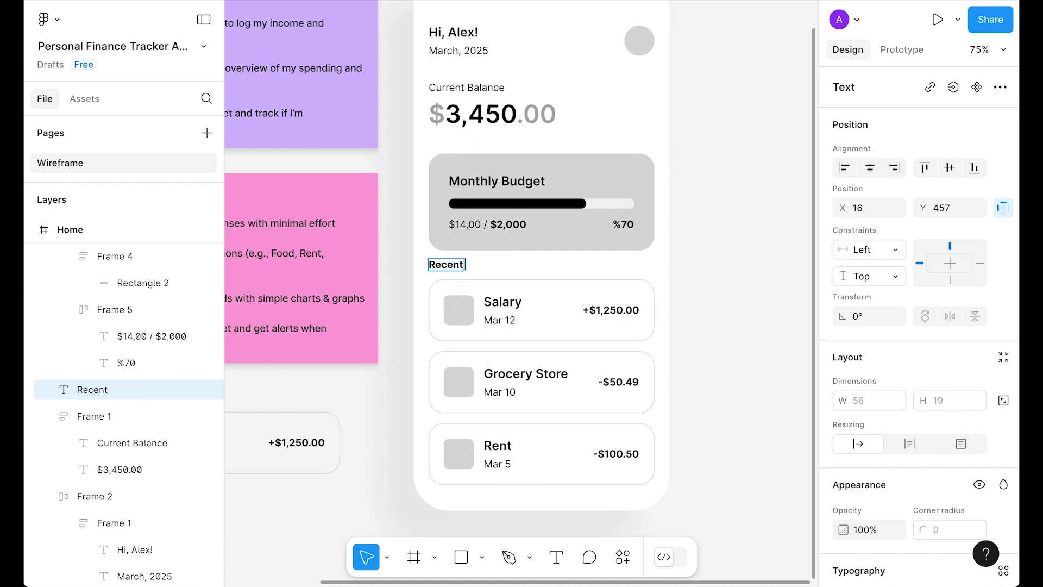
{"action": "type", "text": " Transactions"}
{"action": "left_click", "coordinate": [726, 194]}
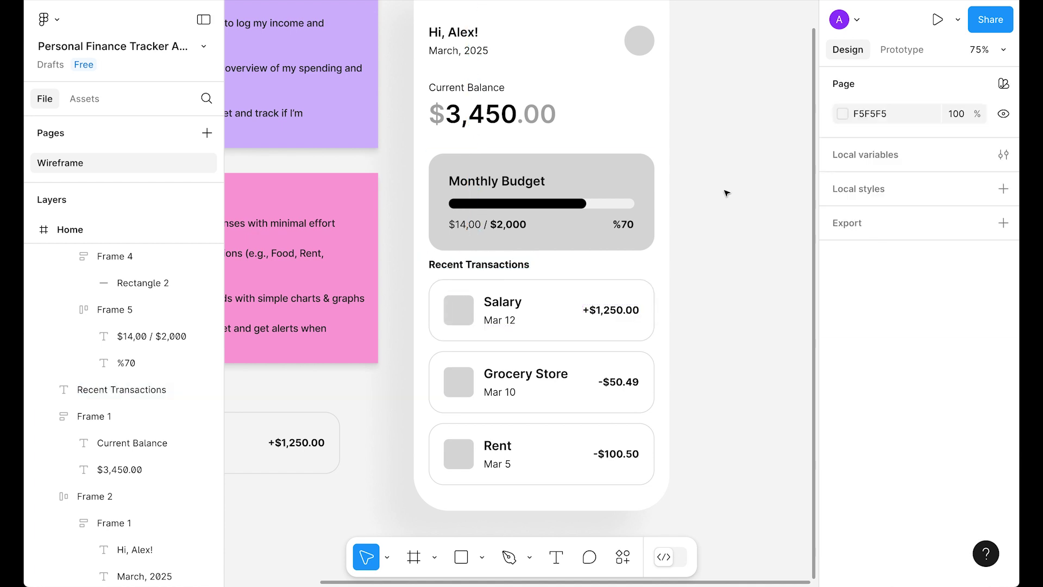
Group the three transaction items in a vertical auto layout frame with a gap of 8
{"action": "left_click", "coordinate": [552, 309]}
{"action": "left_click", "coordinate": [547, 383], "text": "shift"}
{"action": "left_click", "coordinate": [535, 477], "text": "shift"}
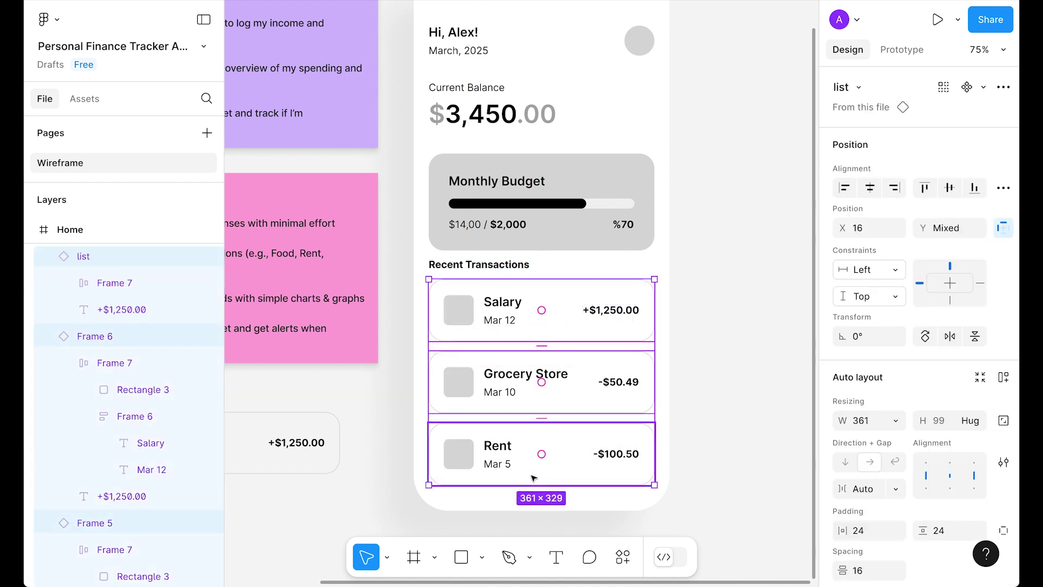
{"action": "key", "text": "shift+a"}
{"action": "left_click", "coordinate": [856, 468]}
{"action": "type", "text": "8"}
{"action": "key", "text": "Return"}
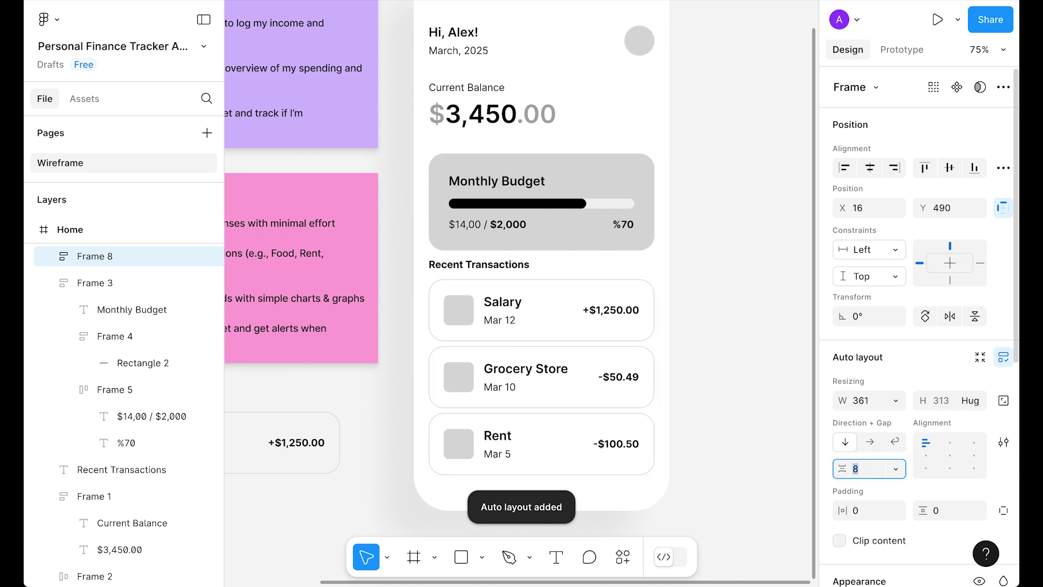
Wrap the Recent Transactions heading and the transaction list in an auto layout frame with a gap of 16
{"action": "left_click", "coordinate": [484, 265], "text": "shift"}
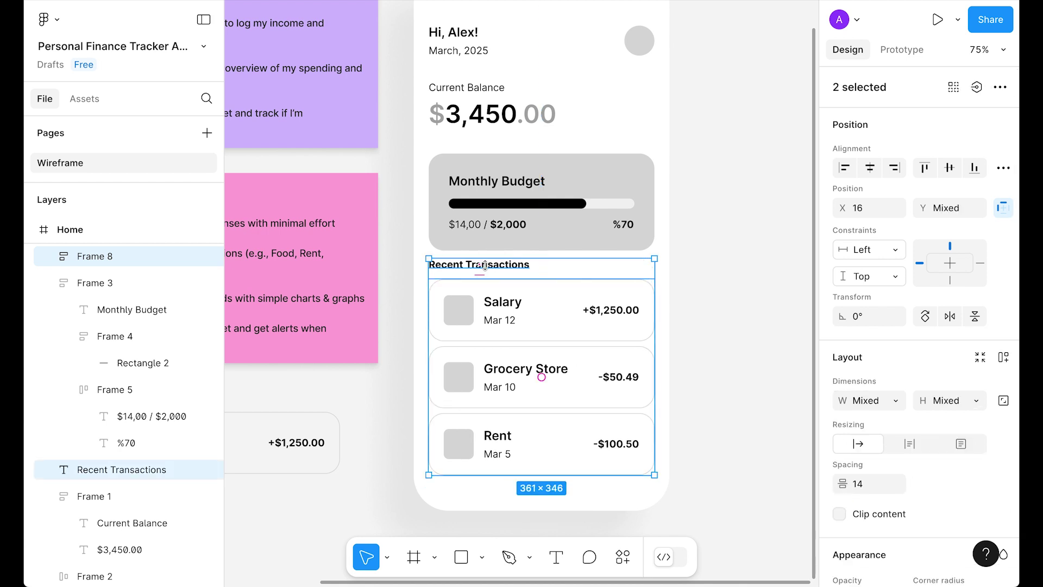
{"action": "key", "text": "shift+a"}
{"action": "left_click", "coordinate": [869, 469]}
{"action": "type", "text": "16"}
{"action": "key", "text": "Return"}
Set the vertical spacing between the header, balance, Monthly Budget and Recent Transactions sections to 24
{"action": "key", "text": "ctrl+a"}
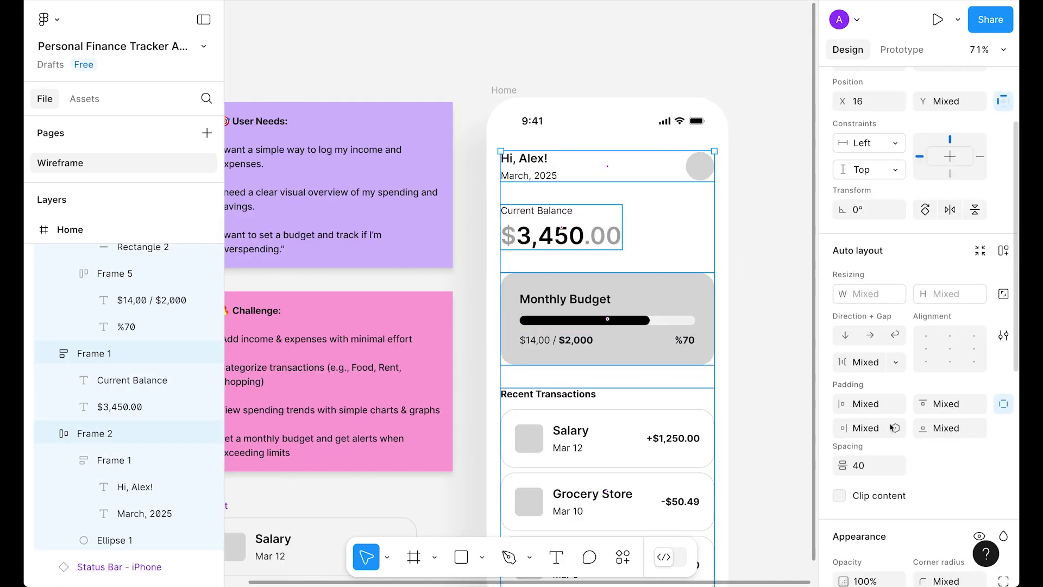
{"action": "left_click", "coordinate": [869, 467]}
{"action": "type", "text": "24"}
{"action": "key", "text": "Return"}
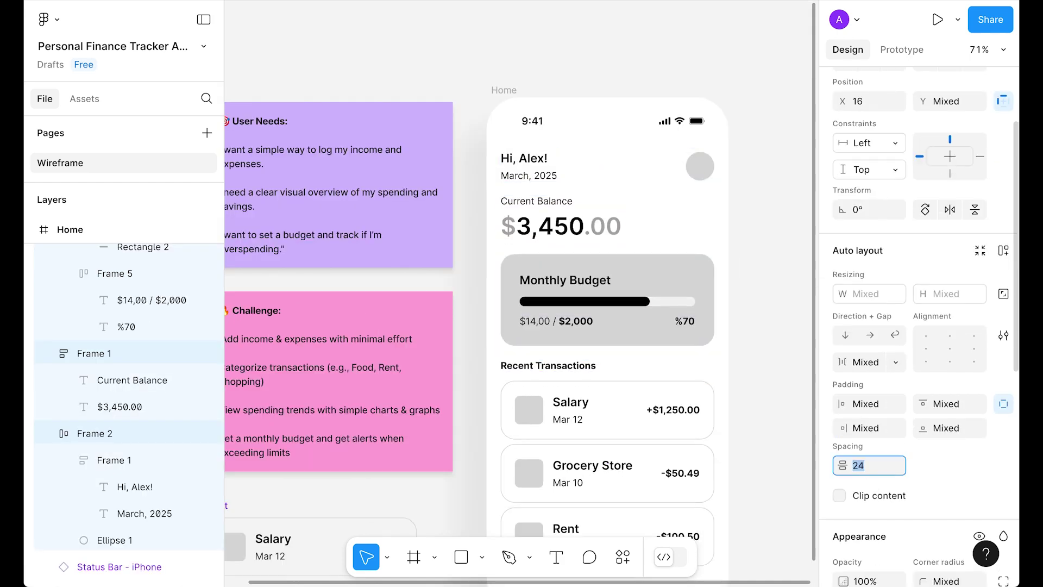
{"action": "key", "text": "Escape"}
Set the corner radius of the main list component below the Challenge note to 16
{"action": "scroll", "coordinate": [597, 261], "scroll_direction": "down", "scroll_amount": 3}
{"action": "scroll", "coordinate": [598, 261], "scroll_direction": "left", "scroll_amount": 2}
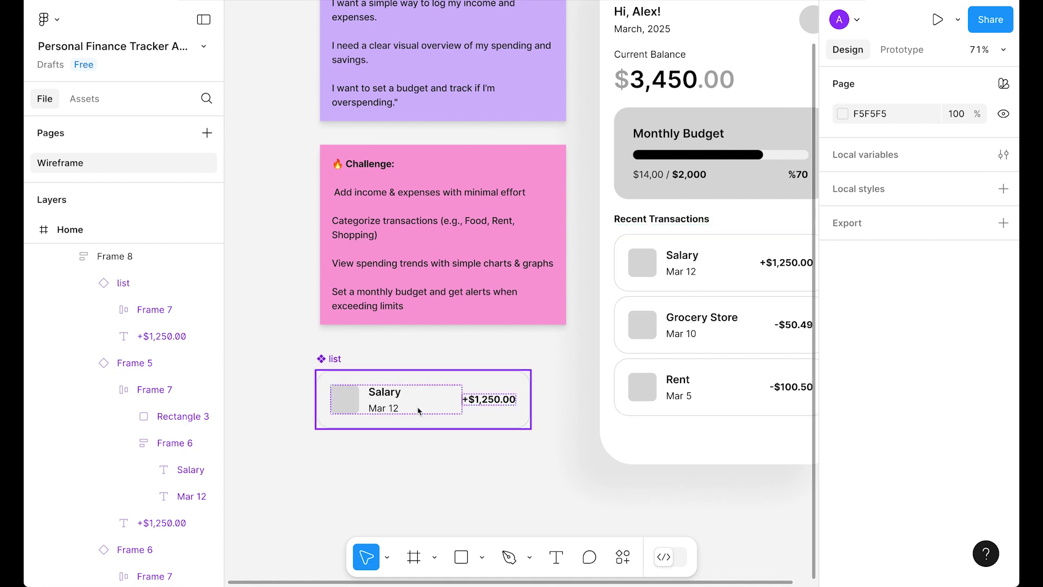
{"action": "left_click", "coordinate": [435, 400]}
{"action": "left_click", "coordinate": [952, 472]}
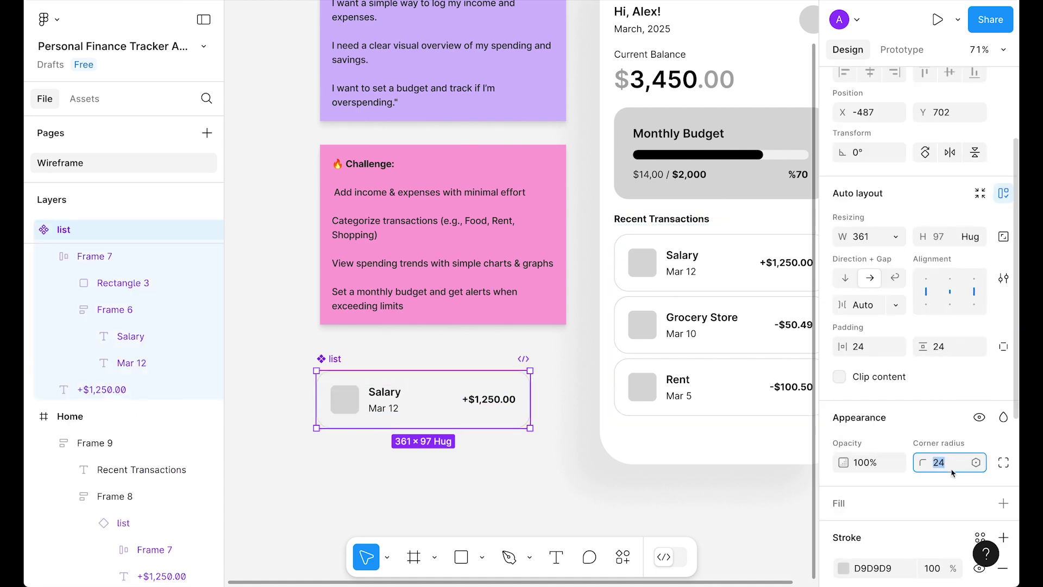
{"action": "type", "text": "16"}
{"action": "key", "text": "Return"}
Set the vertical and horizontal padding of the main list component to 16
{"action": "scroll", "coordinate": [690, 512], "scroll_direction": "right", "scroll_amount": 2}
{"action": "left_click", "coordinate": [945, 346]}
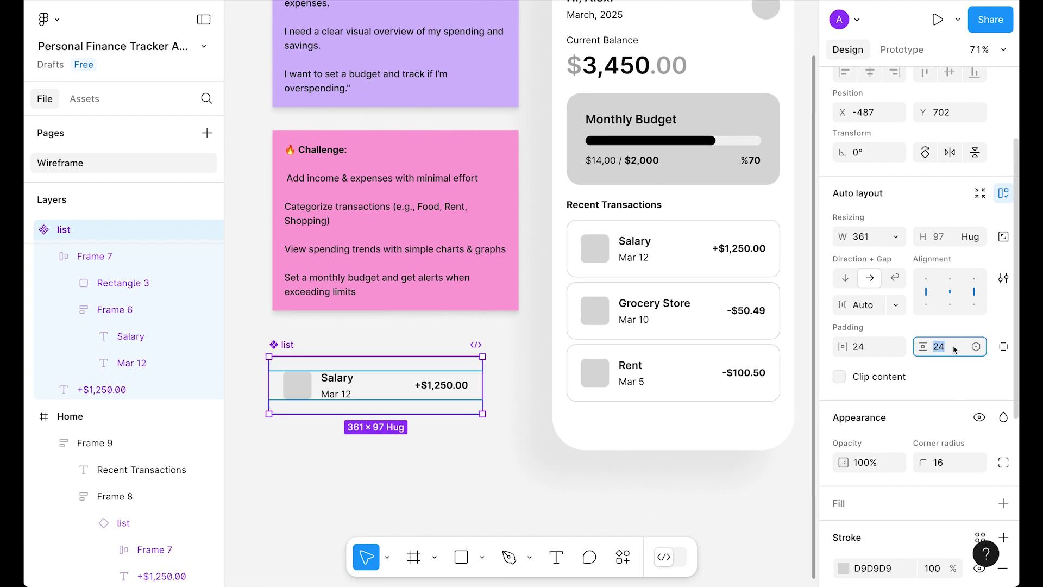
{"action": "type", "text": "16"}
{"action": "key", "text": "Return"}
{"action": "left_click", "coordinate": [869, 346]}
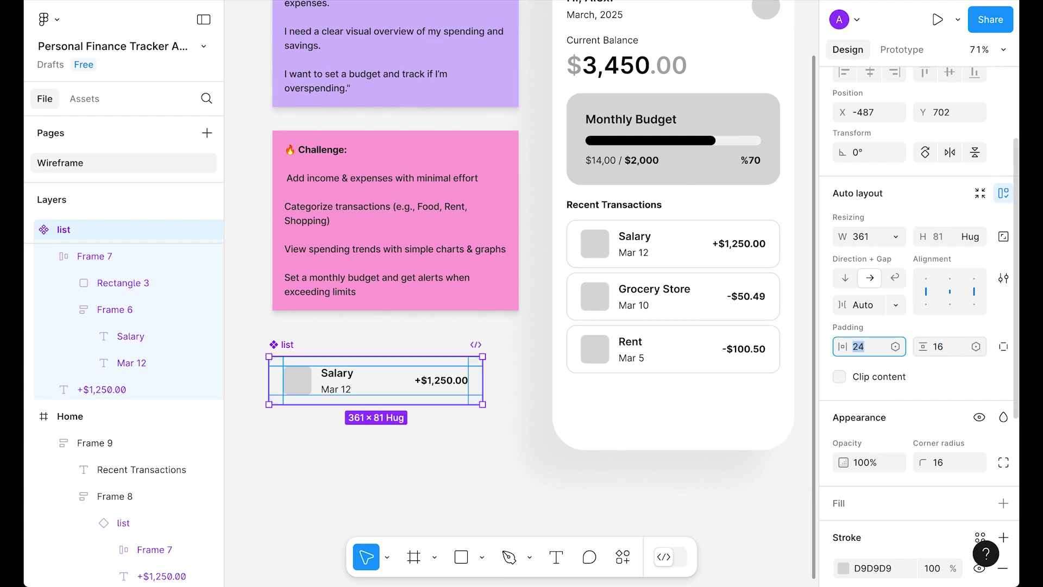
{"action": "type", "text": "16"}
{"action": "key", "text": "Return"}
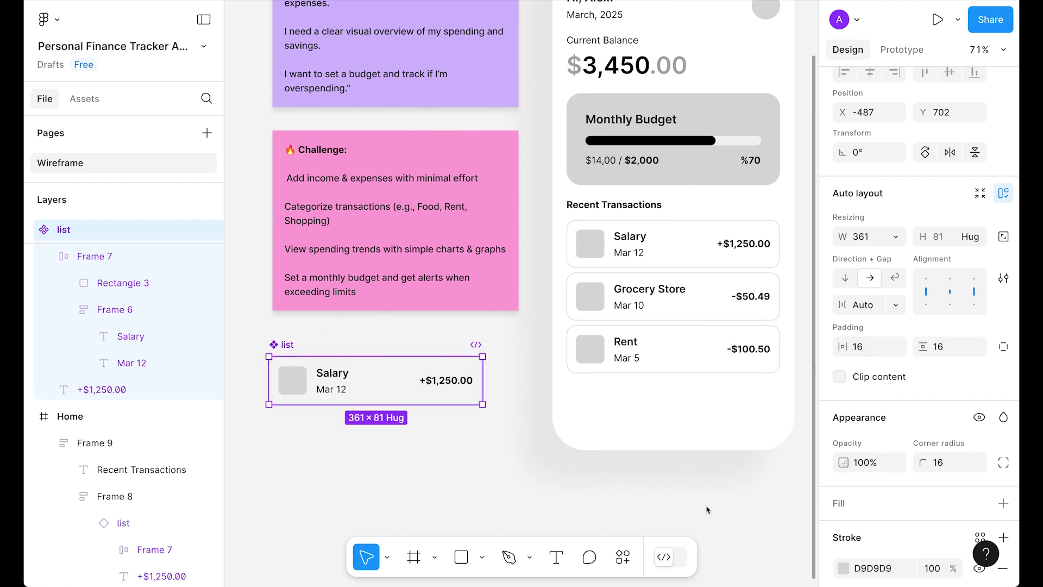
Set the gap between the transaction items in the Recent Transactions list to 16
{"action": "left_click", "coordinate": [760, 465]}
{"action": "left_click_drag", "start_coordinate": [760, 465], "coordinate": [638, 491]}
{"action": "double_click", "coordinate": [555, 319]}
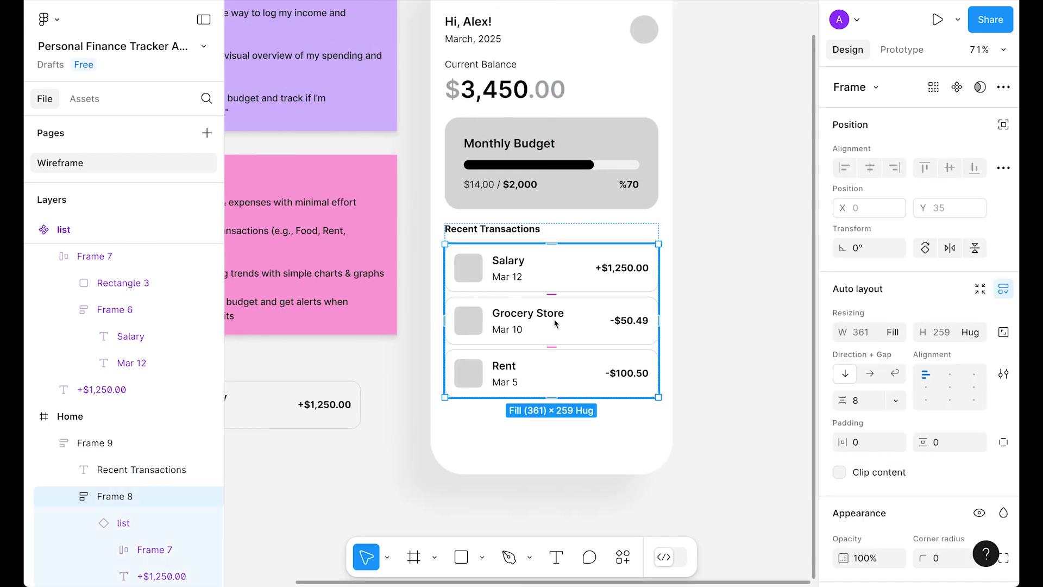
{"action": "left_click", "coordinate": [736, 433]}
{"action": "scroll", "coordinate": [733, 345], "scroll_direction": "up", "scroll_amount": 1}
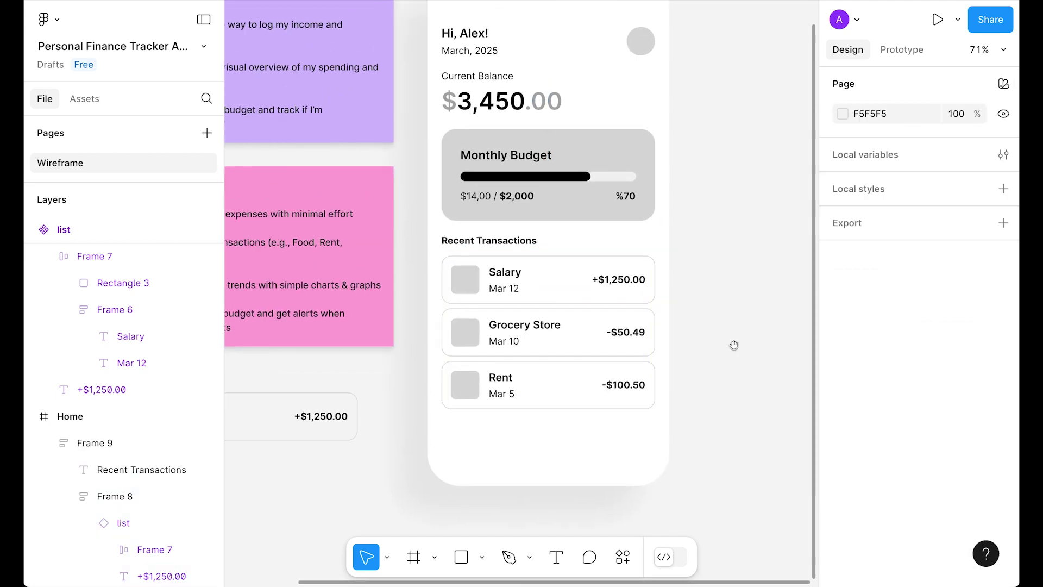
{"action": "double_click", "coordinate": [586, 367]}
{"action": "left_click", "coordinate": [856, 400]}
{"action": "type", "text": "16"}
{"action": "key", "text": "Return"}
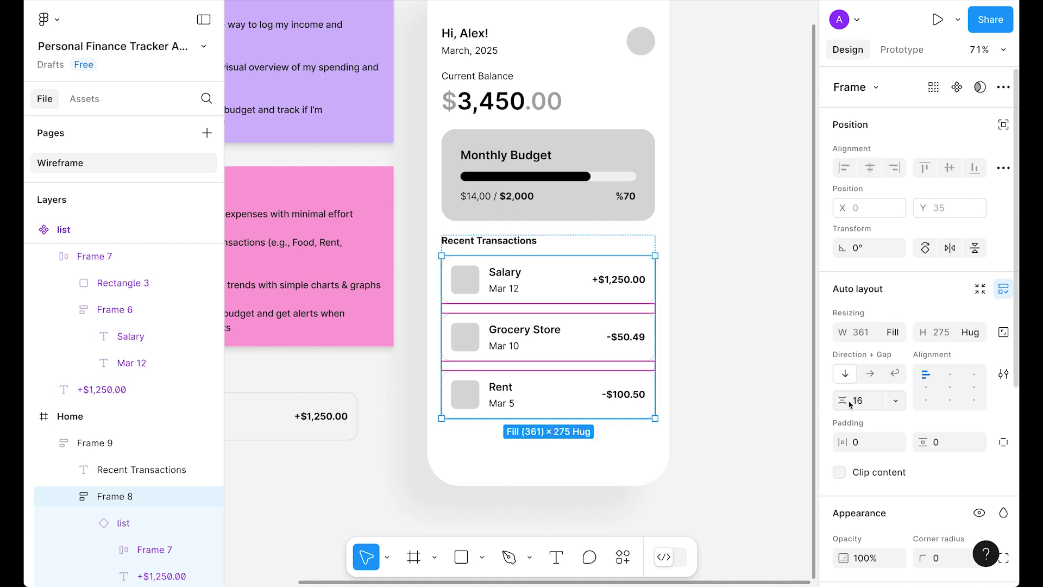
{"action": "left_click", "coordinate": [744, 279]}
Place a 100 × 100 rectangle below the Rent item and align it to the Home frame's left and bottom edges
{"action": "scroll", "coordinate": [598, 380], "scroll_direction": "left", "scroll_amount": 3}
{"action": "scroll", "coordinate": [526, 482], "scroll_direction": "up", "scroll_amount": 1}
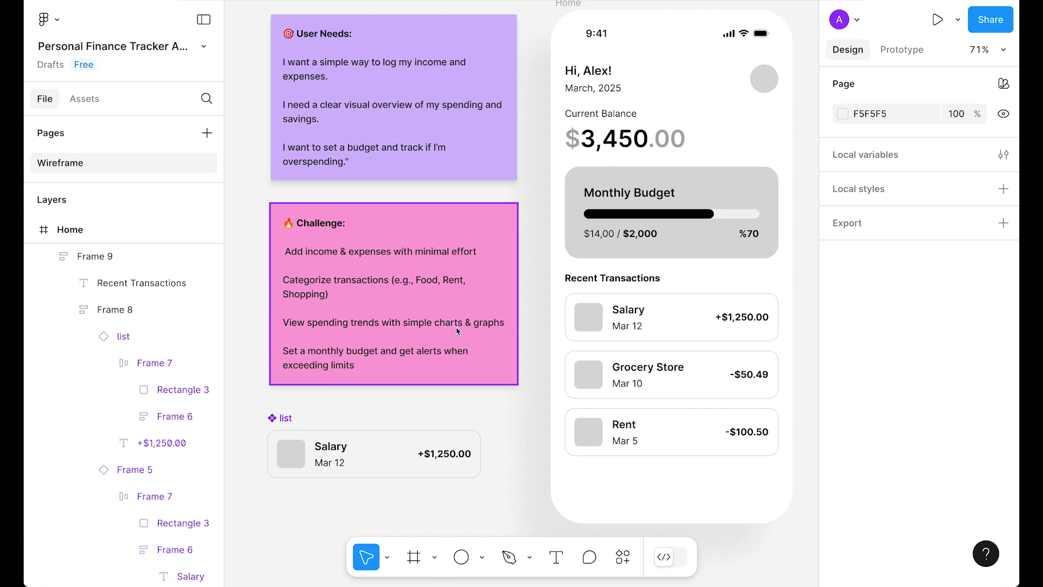
{"action": "scroll", "coordinate": [597, 460], "scroll_direction": "right", "scroll_amount": 2}
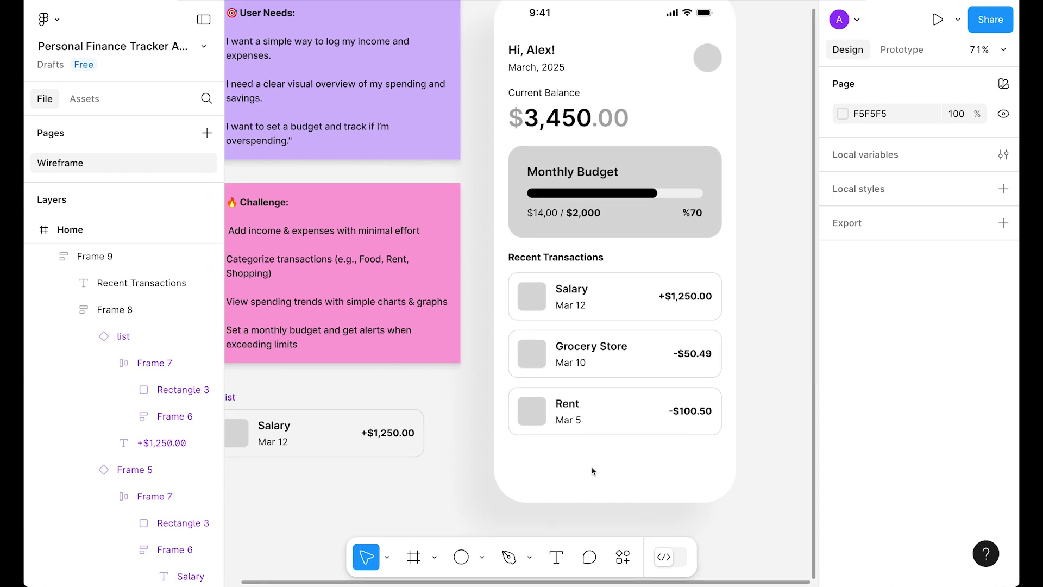
{"action": "key", "text": "r"}
{"action": "left_click", "coordinate": [560, 471]}
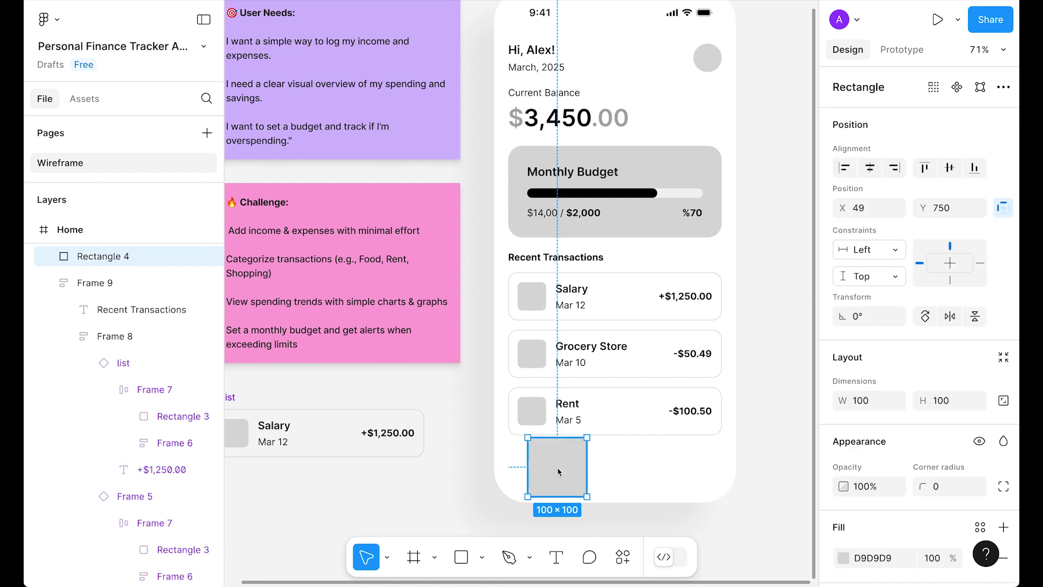
{"action": "left_click", "coordinate": [844, 167]}
{"action": "left_click", "coordinate": [974, 167]}
Set the rectangle's height to 80, keep it on the frame's bottom edge and widen it to the full 393 width
{"action": "left_click", "coordinate": [955, 400]}
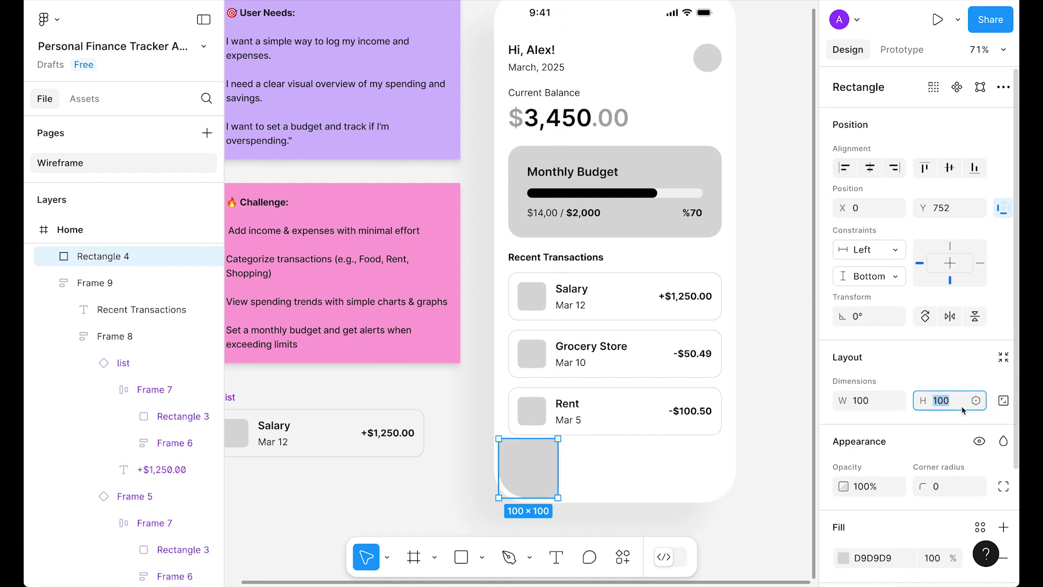
{"action": "type", "text": "80"}
{"action": "key", "text": "Return"}
{"action": "left_click", "coordinate": [959, 173]}
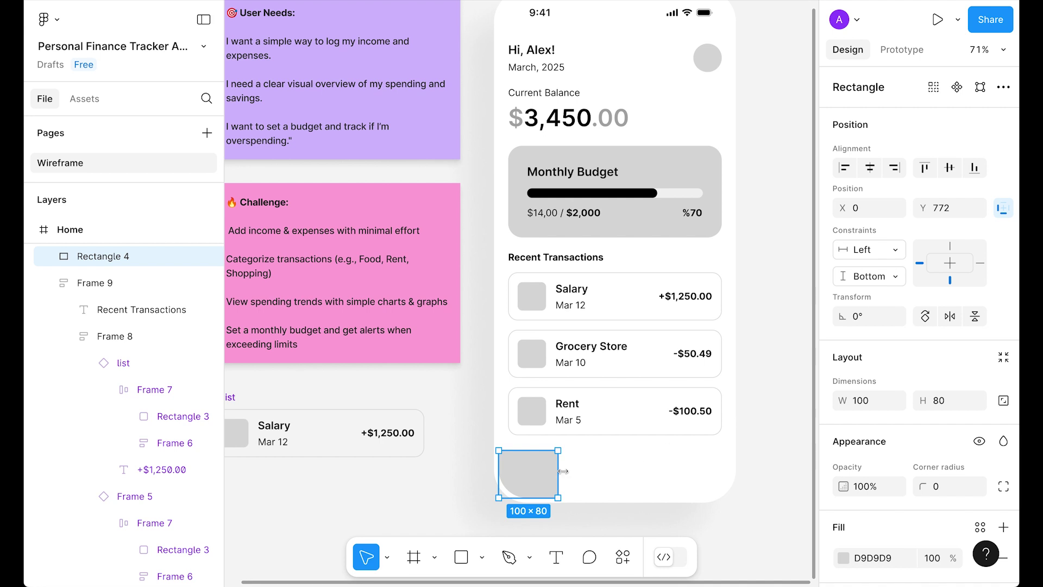
{"action": "left_click_drag", "start_coordinate": [559, 476], "coordinate": [731, 473]}
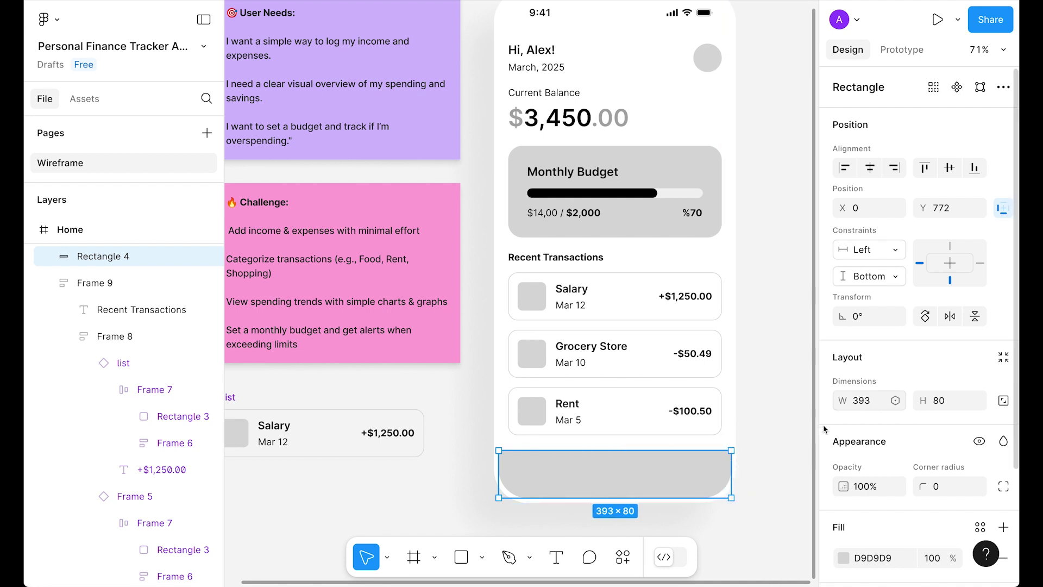
Change the fill color of the bottom bar rectangle to EEEEEE
{"action": "scroll", "coordinate": [880, 424], "scroll_direction": "down", "scroll_amount": 3}
{"action": "left_click", "coordinate": [877, 419]}
{"action": "type", "text": "light gray"}
{"action": "key", "text": "Return"}
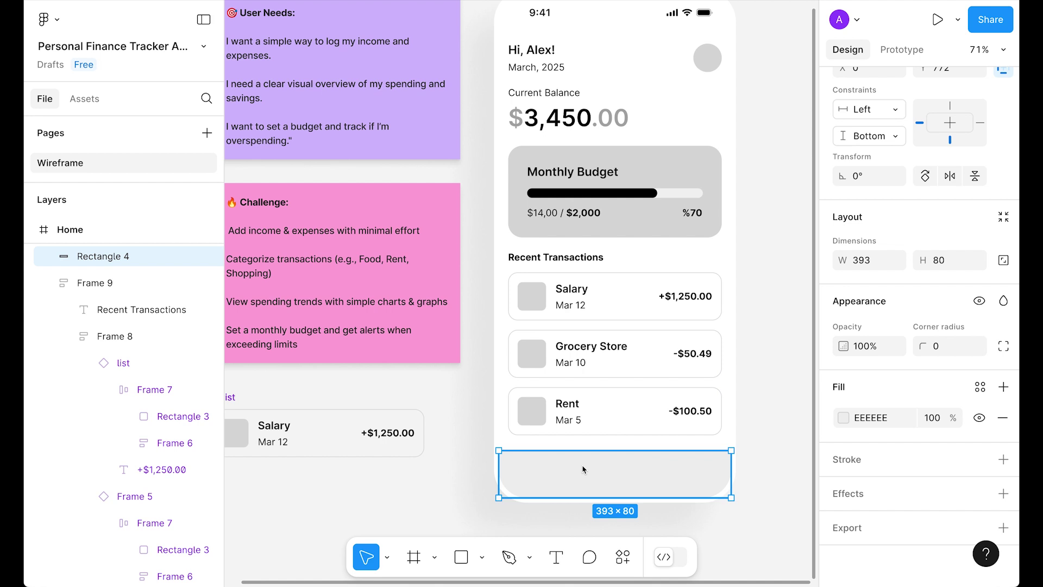
Add a circle over the left part of the bottom bar and resize it to 40 × 40
{"action": "key", "text": "o"}
{"action": "left_click", "coordinate": [541, 473]}
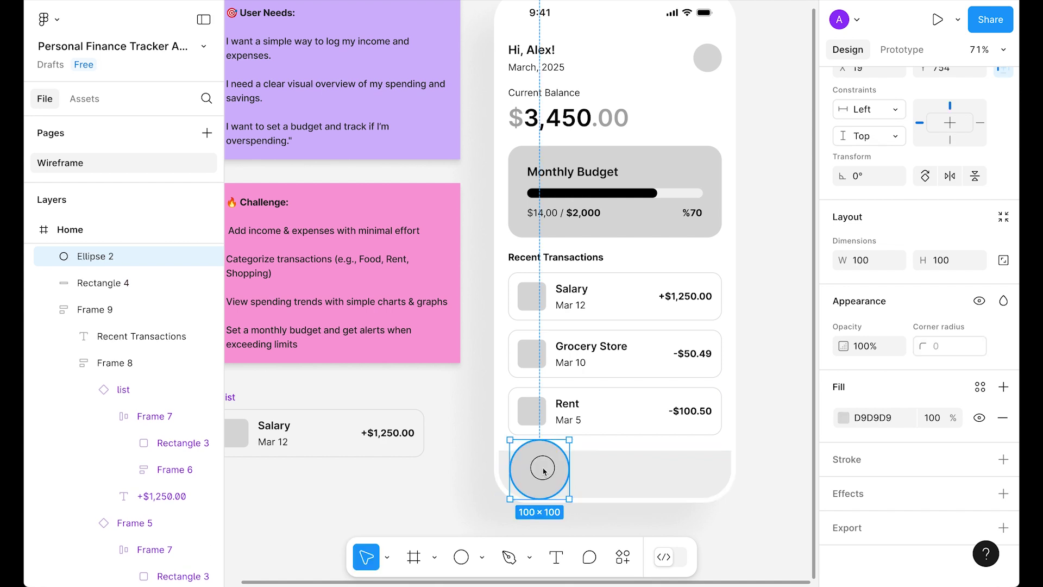
{"action": "left_click", "coordinate": [939, 266]}
{"action": "type", "text": "40"}
{"action": "key", "text": "Return"}
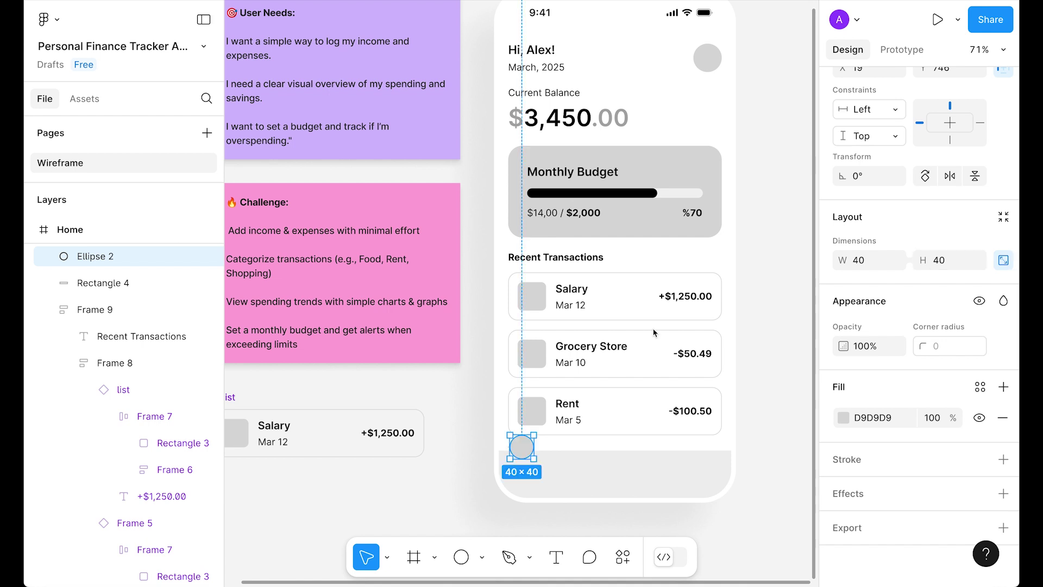
Center the circle vertically in the bottom bar, 40 from its left edge, and place a copy 40 from its right edge
{"action": "left_click", "coordinate": [564, 485], "text": "shift"}
{"action": "key", "text": "Escape"}
{"action": "left_click_drag", "start_coordinate": [536, 473], "coordinate": [695, 474]}
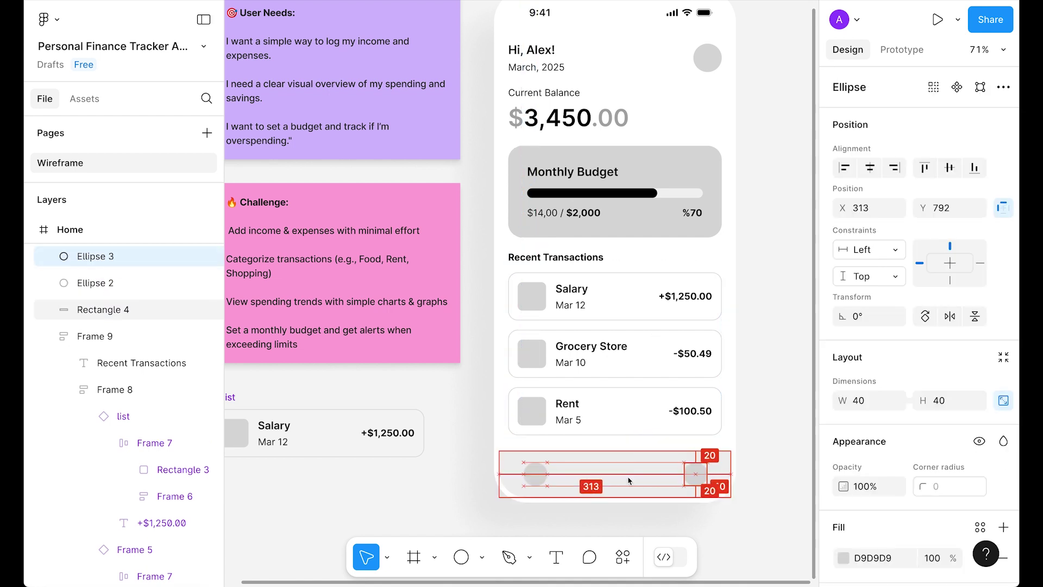
{"action": "key", "text": "Tab"}
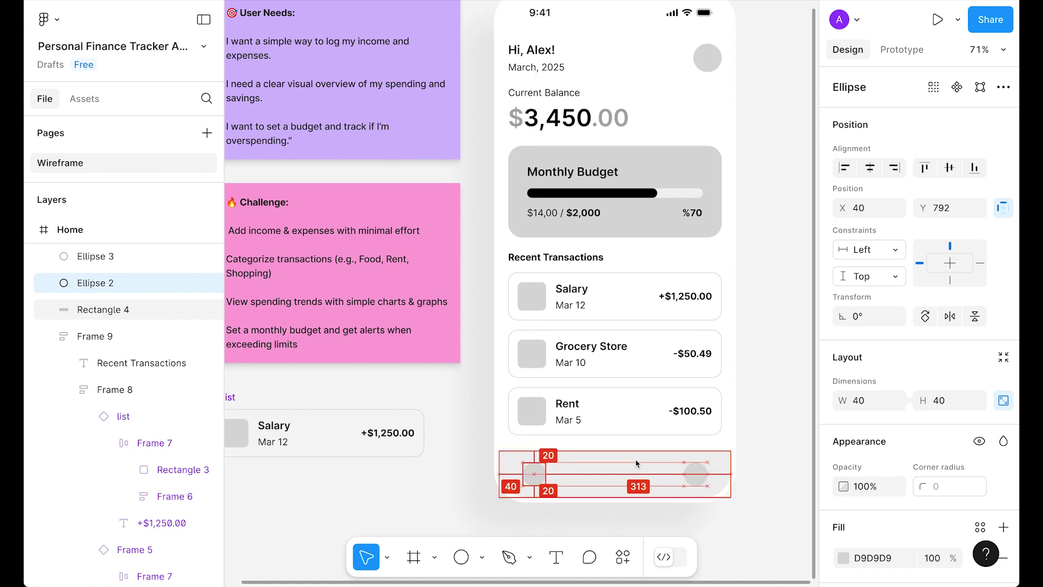
{"action": "key", "text": "Left"}
{"action": "key", "text": "Left"}
Place a copy of the circle at the horizontal center of the bottom bar and resize it to 64 × 64
{"action": "left_click_drag", "start_coordinate": [614, 472], "coordinate": [615, 474]}
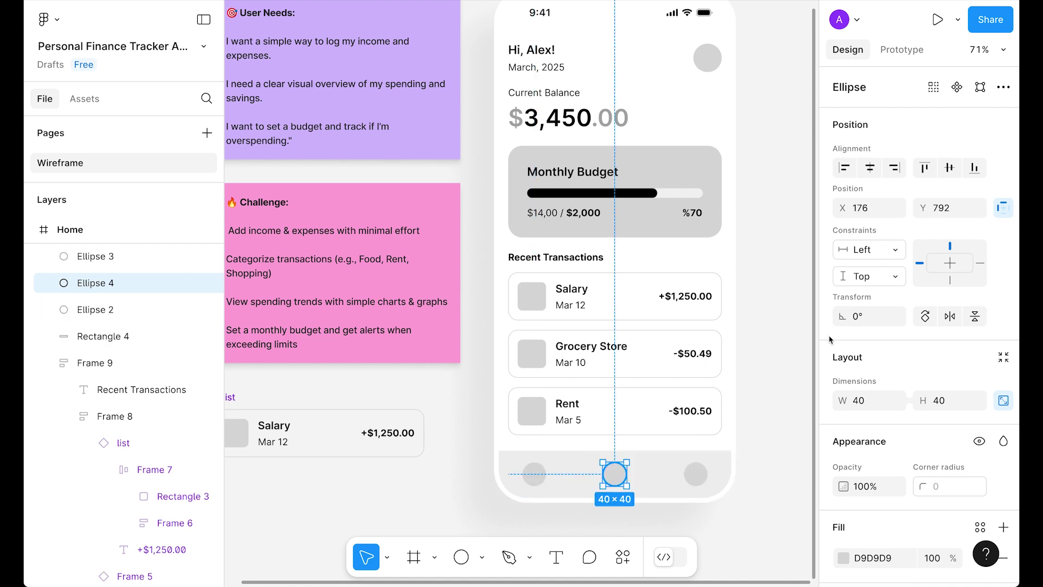
{"action": "left_click", "coordinate": [869, 167]}
{"action": "left_click", "coordinate": [954, 408]}
{"action": "type", "text": "6"}
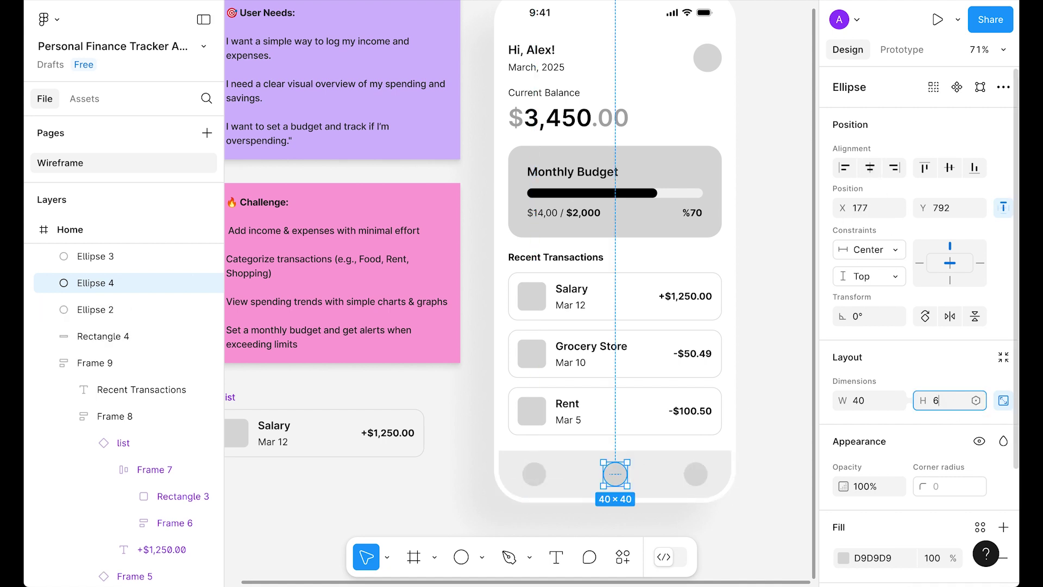
{"action": "key", "text": "Return"}
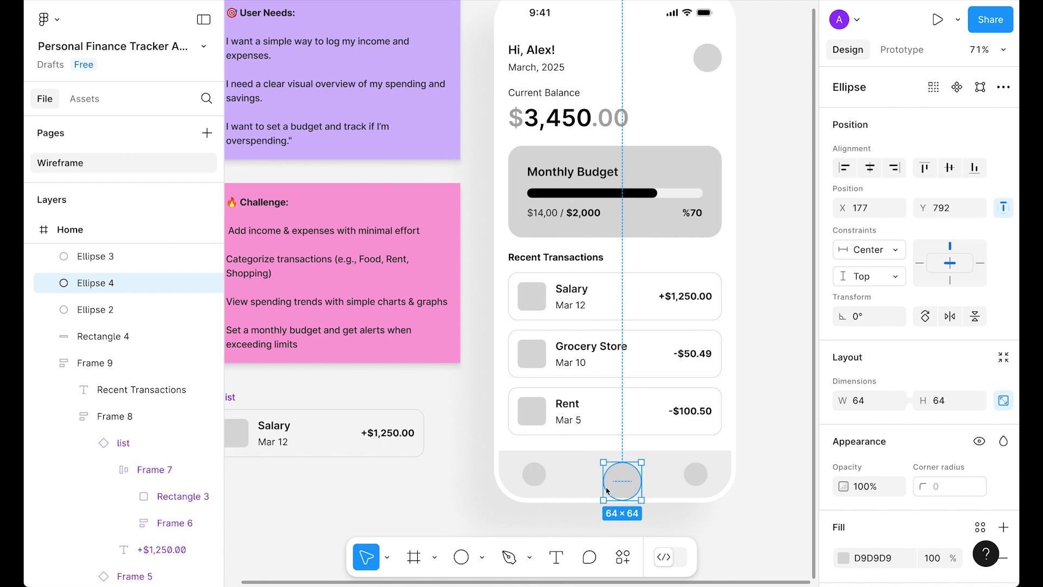
Move the large circle up so it is horizontally centered and straddles the bottom bar's upper edge
{"action": "left_click_drag", "start_coordinate": [609, 481], "coordinate": [615, 449]}
{"action": "left_click", "coordinate": [728, 319]}
{"action": "scroll", "coordinate": [729, 318], "scroll_direction": "up", "scroll_amount": 2}
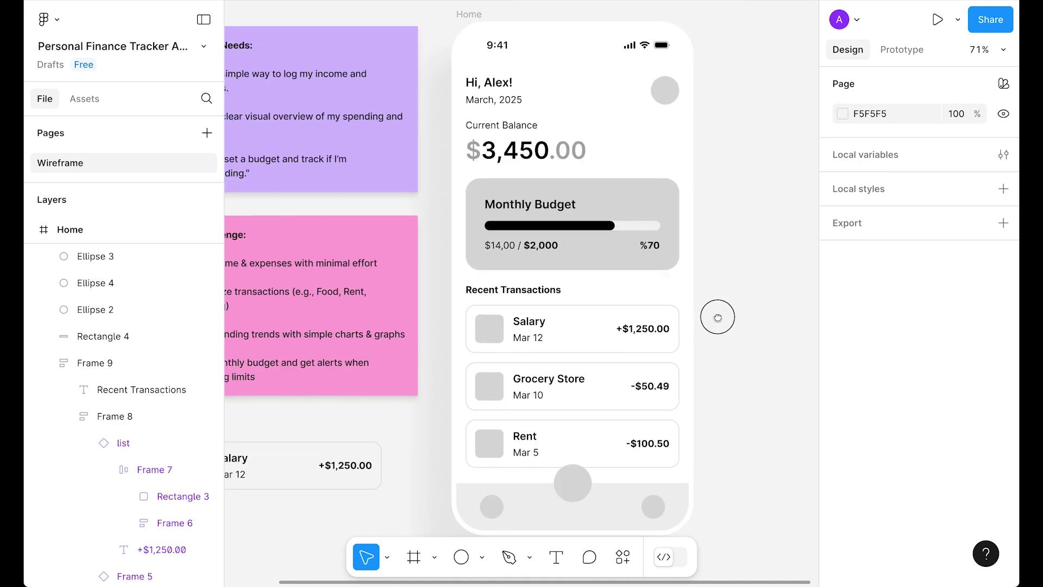
{"action": "scroll", "coordinate": [717, 319], "scroll_direction": "left", "scroll_amount": 3}
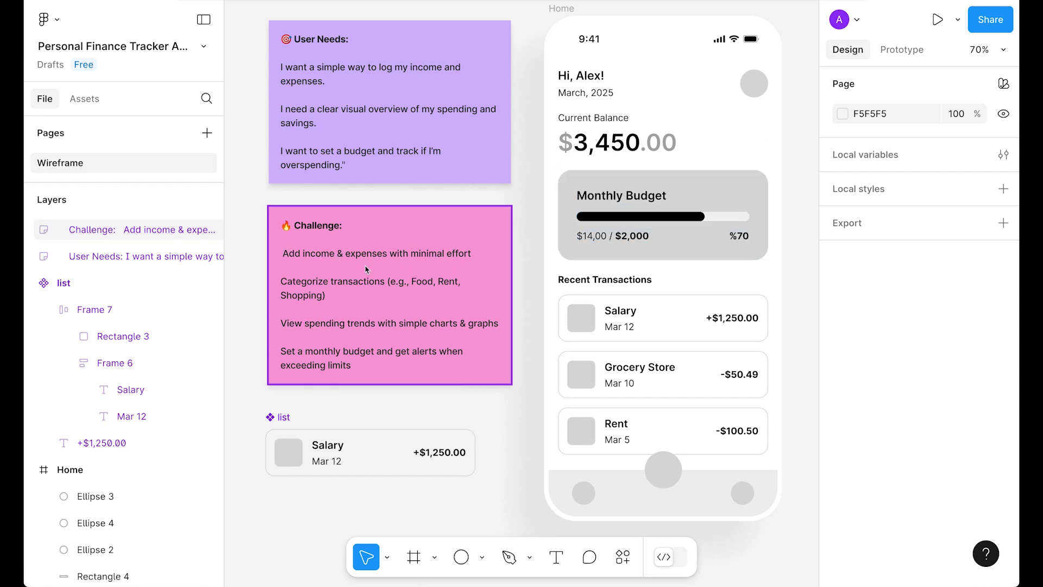
Duplicate the Home frame and place the copy beside the original at X 458, Y 0
{"action": "scroll", "coordinate": [536, 179], "scroll_direction": "right", "scroll_amount": 5}
{"action": "left_click", "coordinate": [460, 26]}
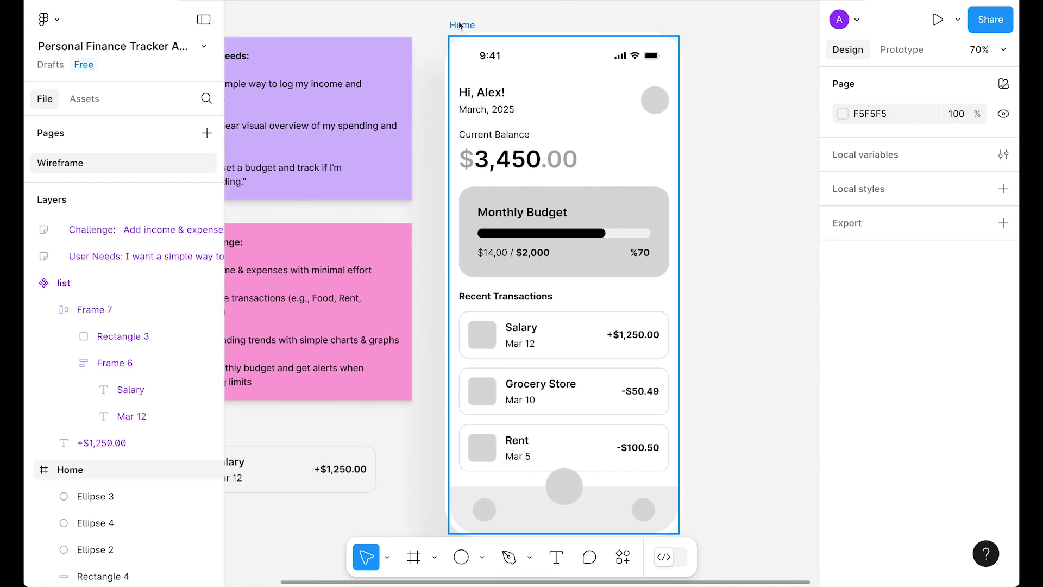
{"action": "left_click", "coordinate": [456, 25]}
{"action": "key", "text": "ctrl+d"}
{"action": "left_click_drag", "start_coordinate": [564, 22], "coordinate": [582, 25]}
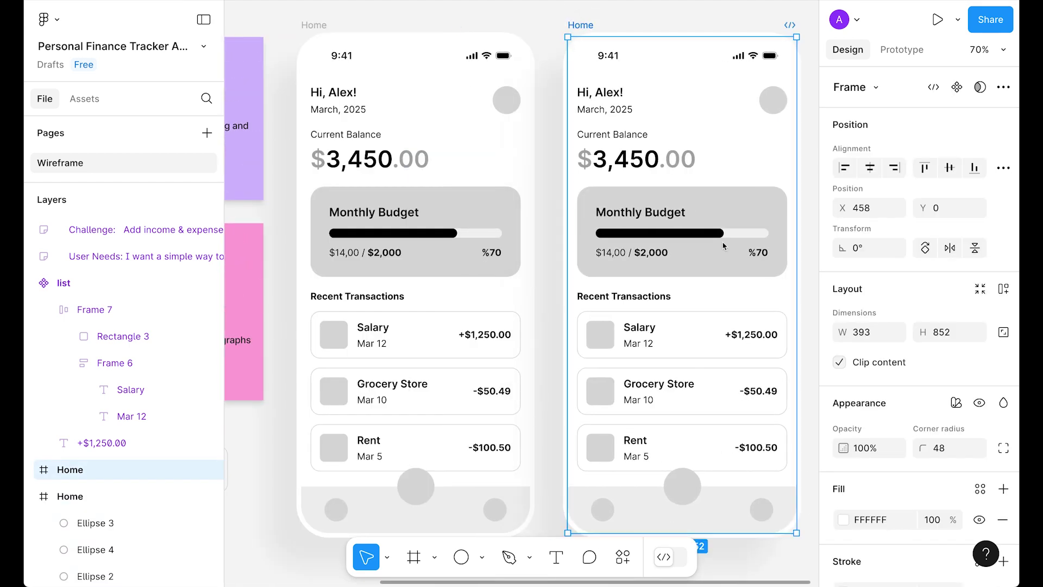
{"action": "scroll", "coordinate": [549, 95], "scroll_direction": "right", "scroll_amount": 5}
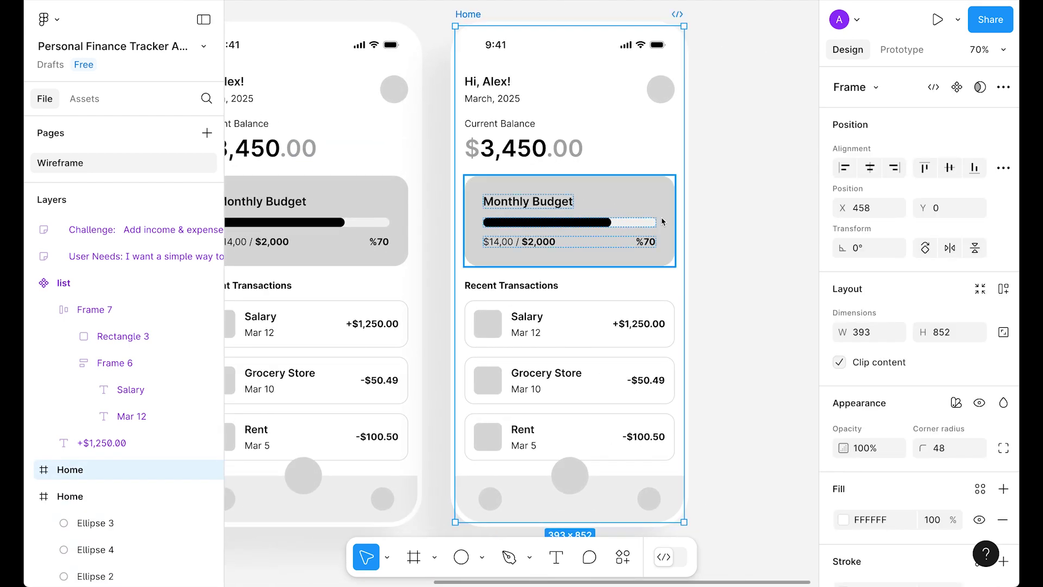
Rename the duplicated Home frame as Add Transaction
{"action": "left_click", "coordinate": [742, 109]}
{"action": "scroll", "coordinate": [745, 119], "scroll_direction": "up", "scroll_amount": 2}
{"action": "scroll", "coordinate": [747, 146], "scroll_direction": "up", "scroll_amount": 2}
{"action": "left_click", "coordinate": [450, 55]}
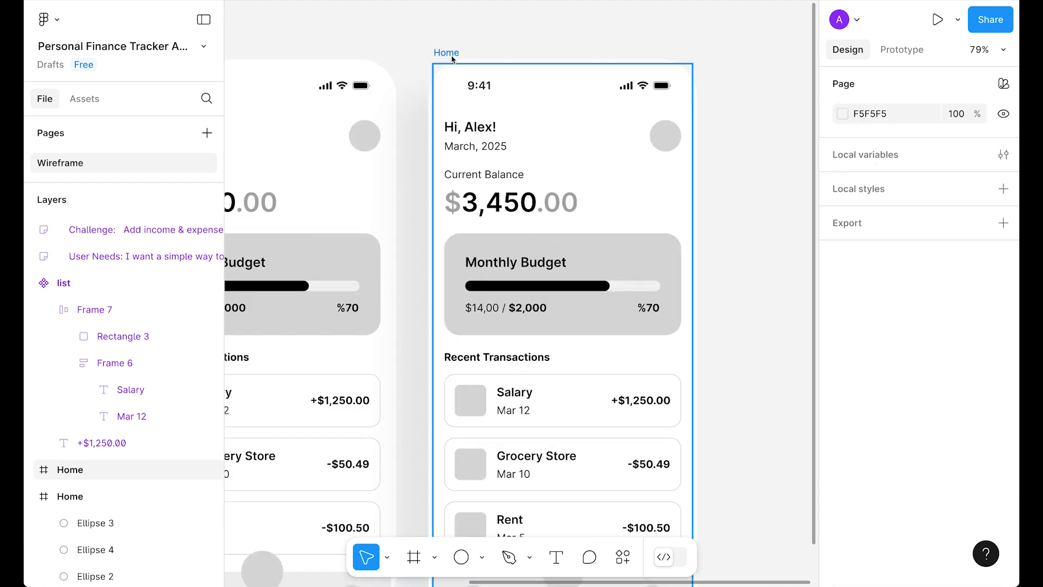
{"action": "double_click", "coordinate": [450, 55]}
{"action": "type", "text": "Add Transaction"}
{"action": "key", "text": "Return"}
Ungroup the greeting and date in the Add Transaction header and set both texts to auto width
{"action": "left_click", "coordinate": [481, 143]}
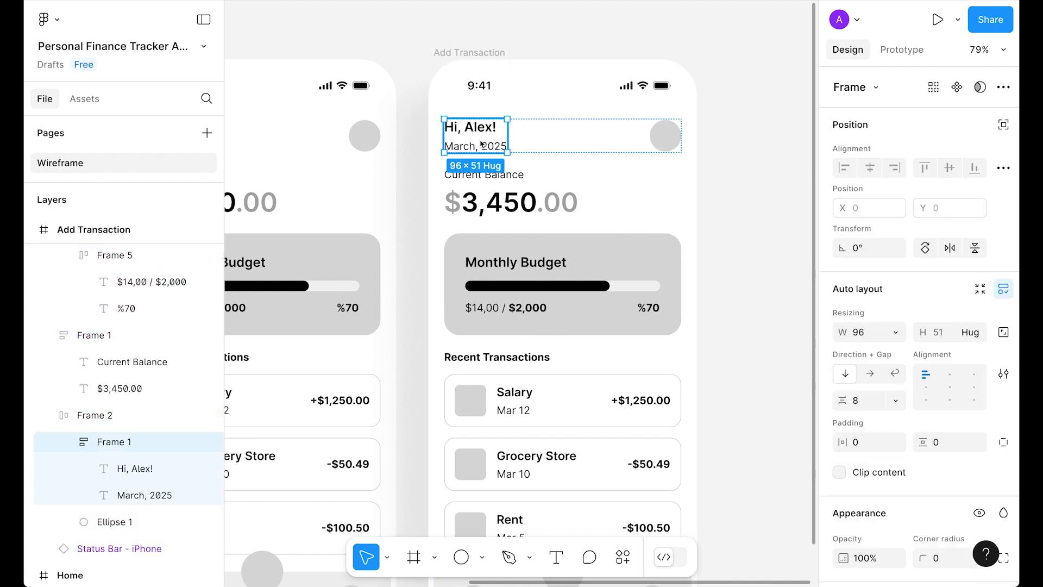
{"action": "key", "text": "ctrl+shift+g"}
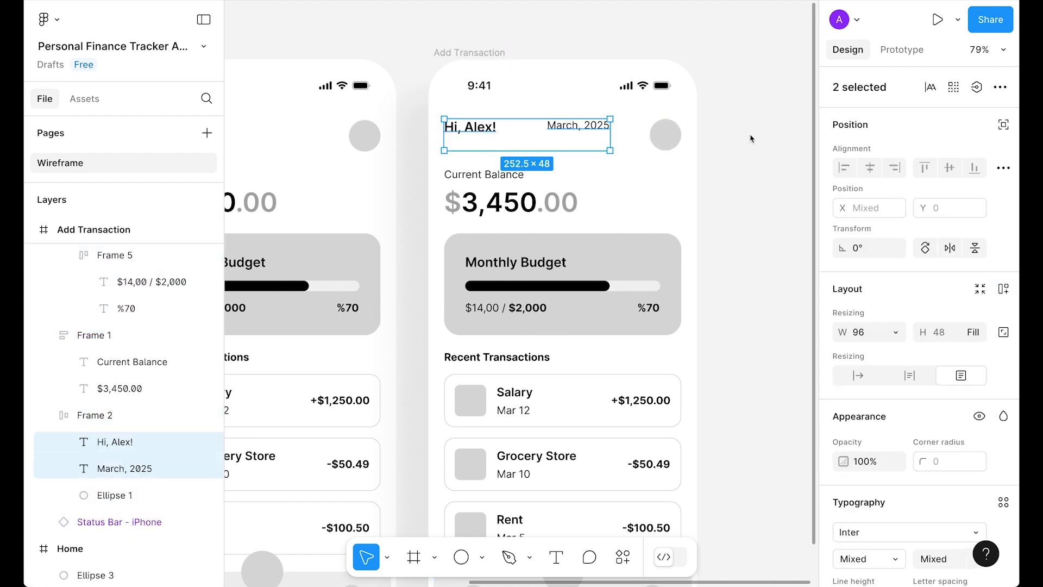
{"action": "left_click", "coordinate": [580, 135]}
{"action": "left_click", "coordinate": [580, 131]}
{"action": "left_click", "coordinate": [485, 136], "text": "shift"}
{"action": "left_click", "coordinate": [858, 375]}
Delete the avatar circle from the Add Transaction header and replace the date text with "Cancel"
{"action": "left_click", "coordinate": [666, 135]}
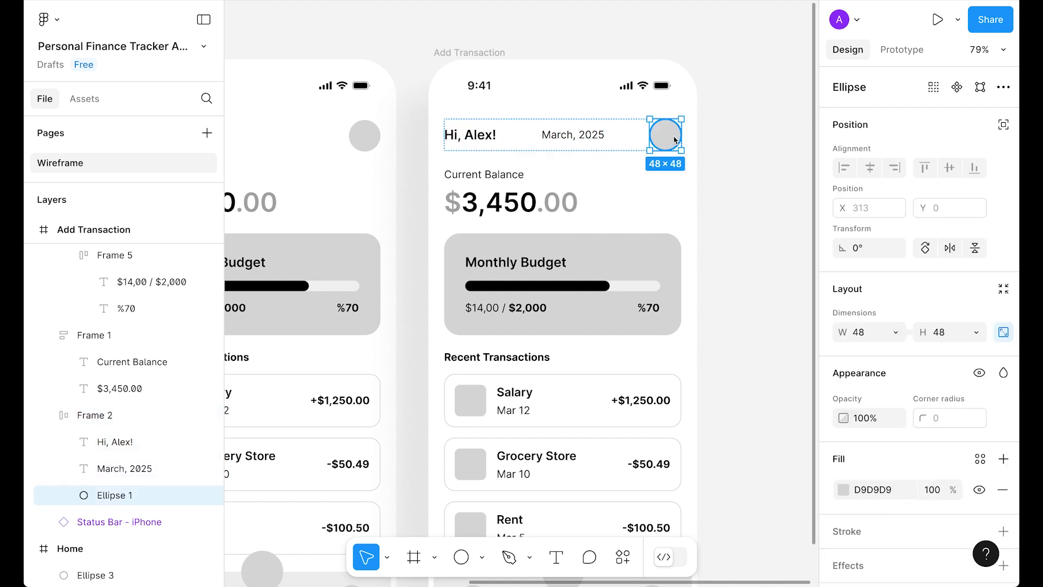
{"action": "key", "text": "Delete"}
{"action": "double_click", "coordinate": [665, 128]}
{"action": "type", "text": "Cancel"}
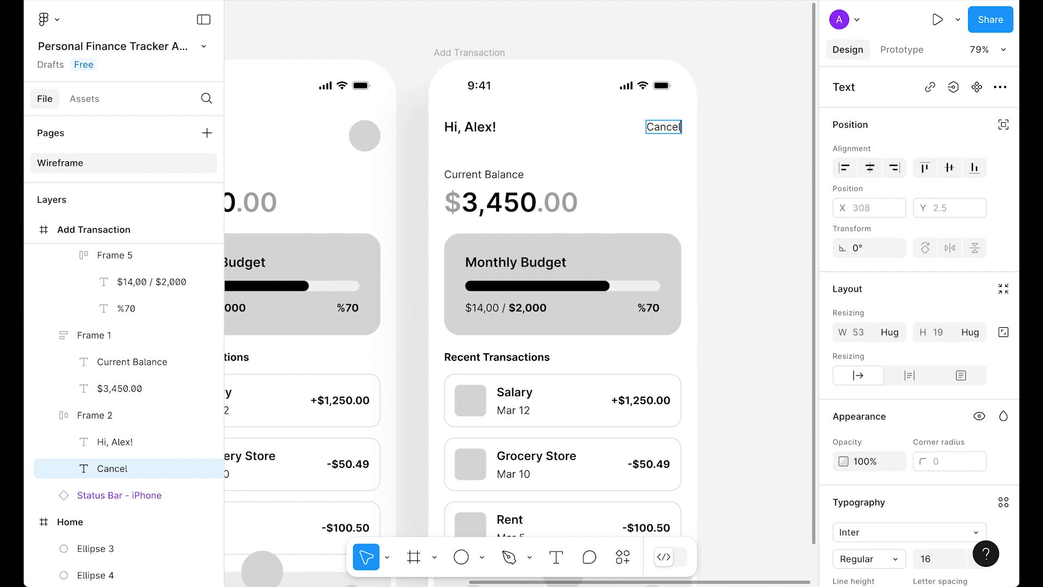
{"action": "key", "text": "Escape"}
Replace the greeting text in the header with "Add Transaction"
{"action": "double_click", "coordinate": [470, 126]}
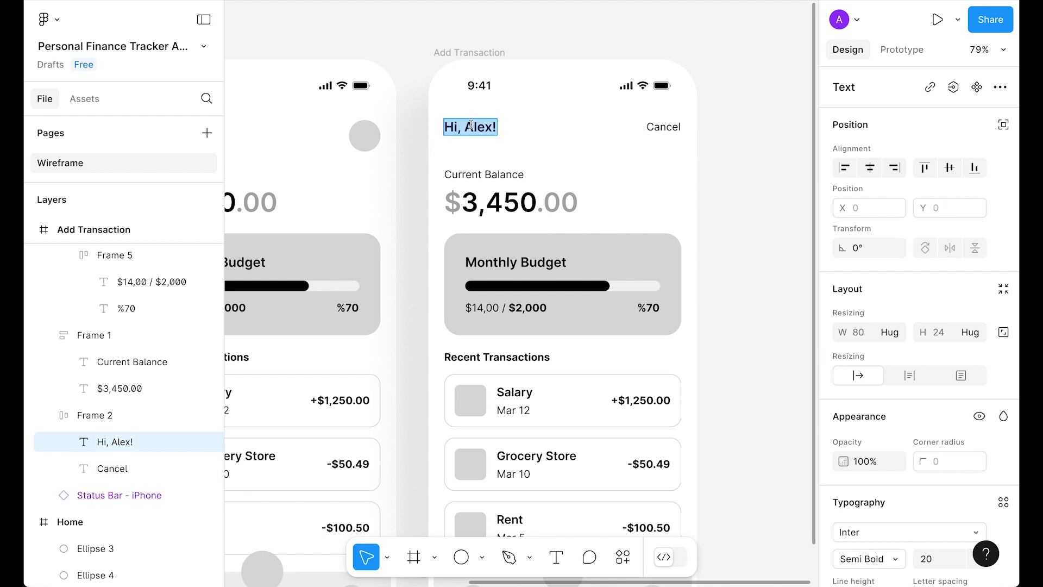
{"action": "type", "text": "Add Transaction"}
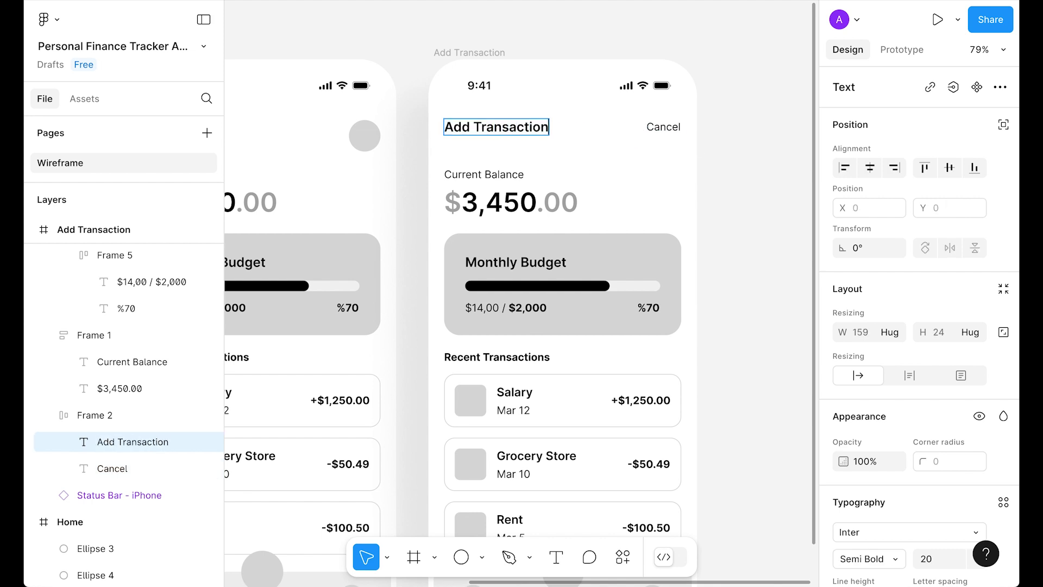
{"action": "key", "text": "Escape"}
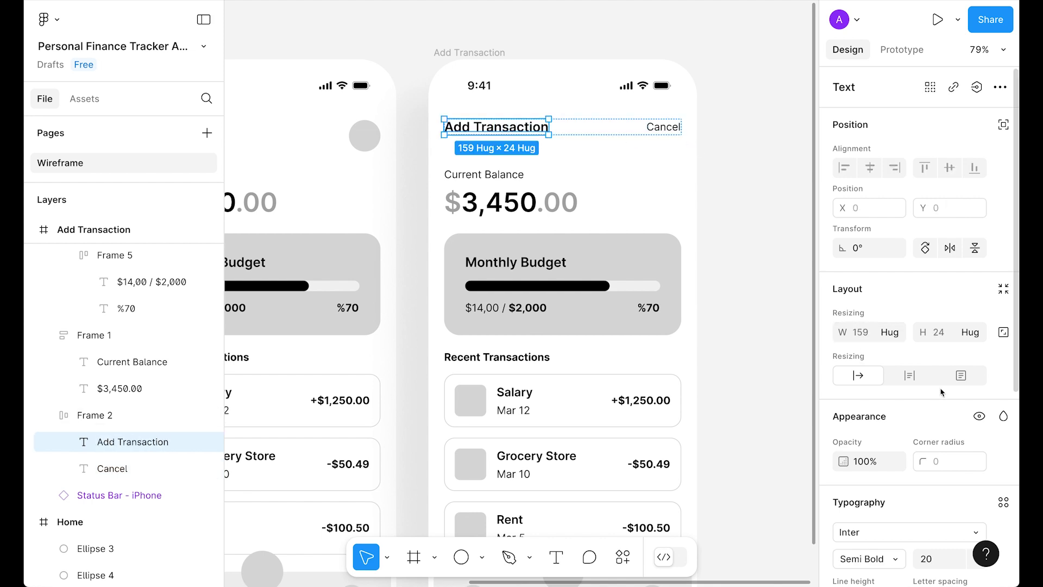
Set the header title's width to Fill and center its text horizontally
{"action": "left_click", "coordinate": [891, 331]}
{"action": "left_click", "coordinate": [907, 351]}
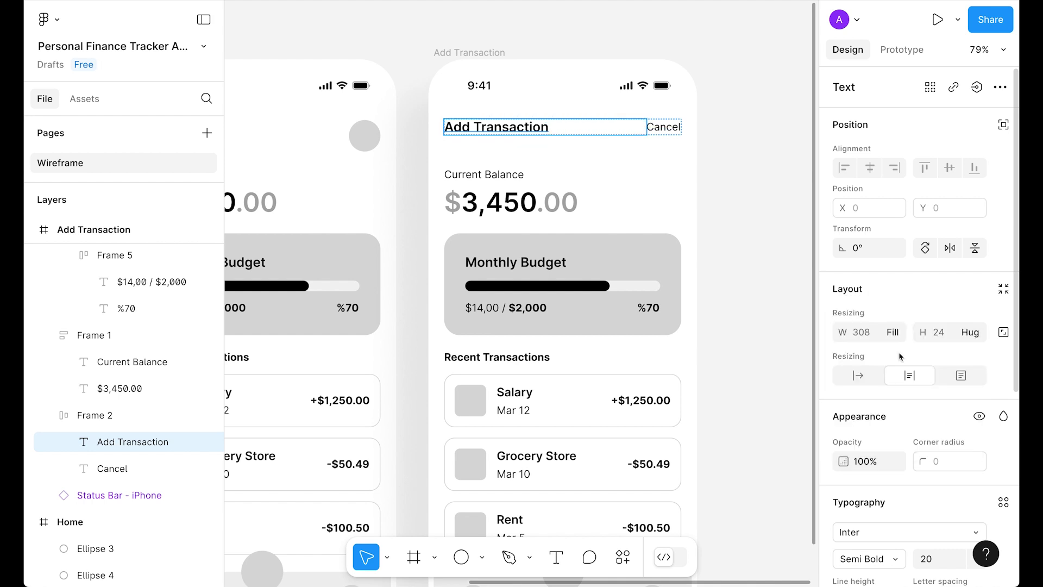
{"action": "scroll", "coordinate": [880, 478], "scroll_direction": "down", "scroll_amount": 2}
{"action": "left_click", "coordinate": [869, 527]}
{"action": "left_click", "coordinate": [762, 217]}
{"action": "scroll", "coordinate": [761, 218], "scroll_direction": "down", "scroll_amount": 1}
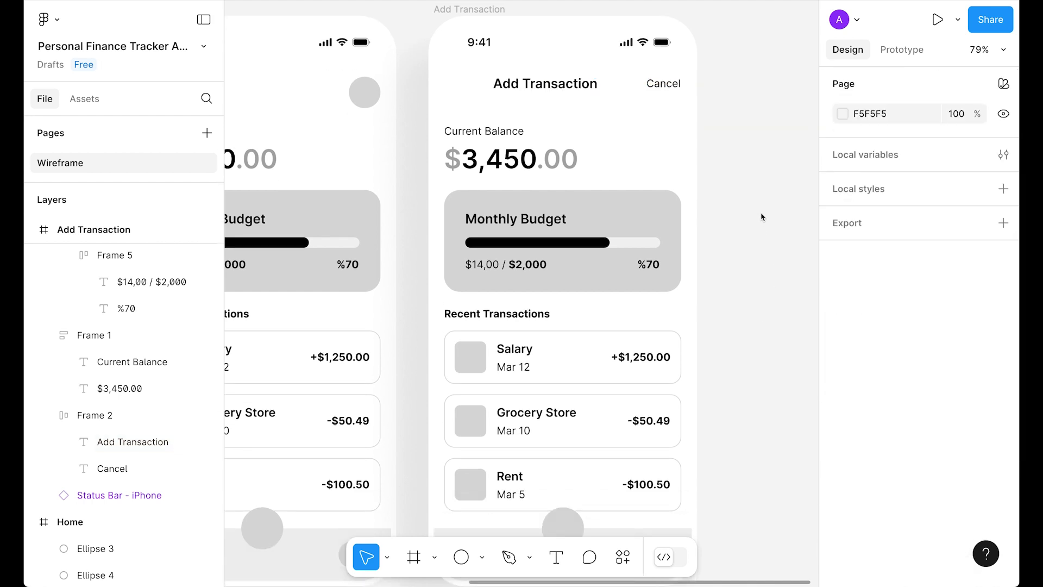
{"action": "scroll", "coordinate": [752, 218], "scroll_direction": "down", "scroll_amount": 1}
{"action": "scroll", "coordinate": [751, 219], "scroll_direction": "left", "scroll_amount": 1}
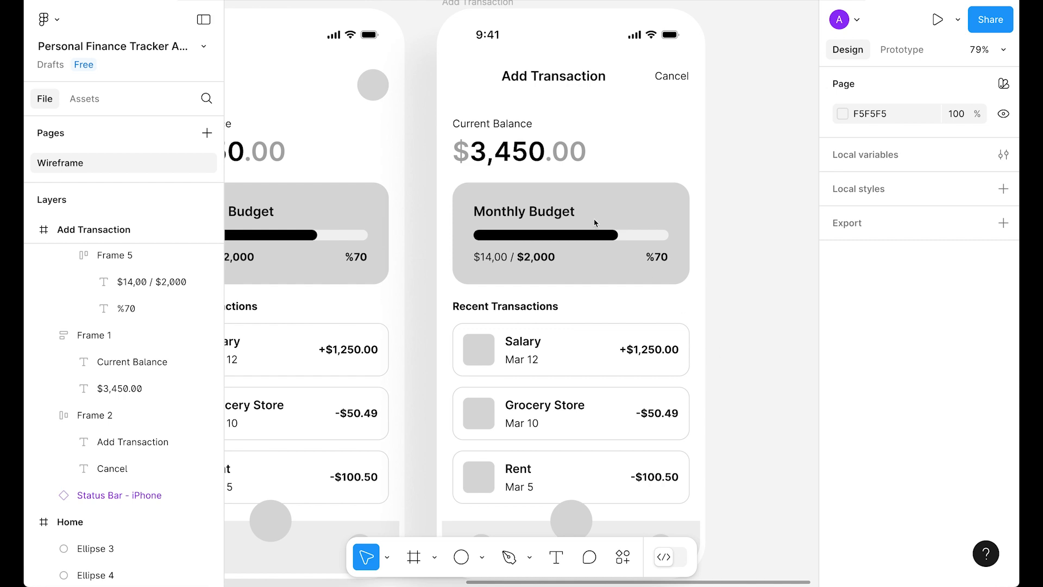
Delete the Current Balance block from the Add Transaction frame and move the Monthly Budget card up to Y 140
{"action": "left_click", "coordinate": [492, 148]}
{"action": "key", "text": "Delete"}
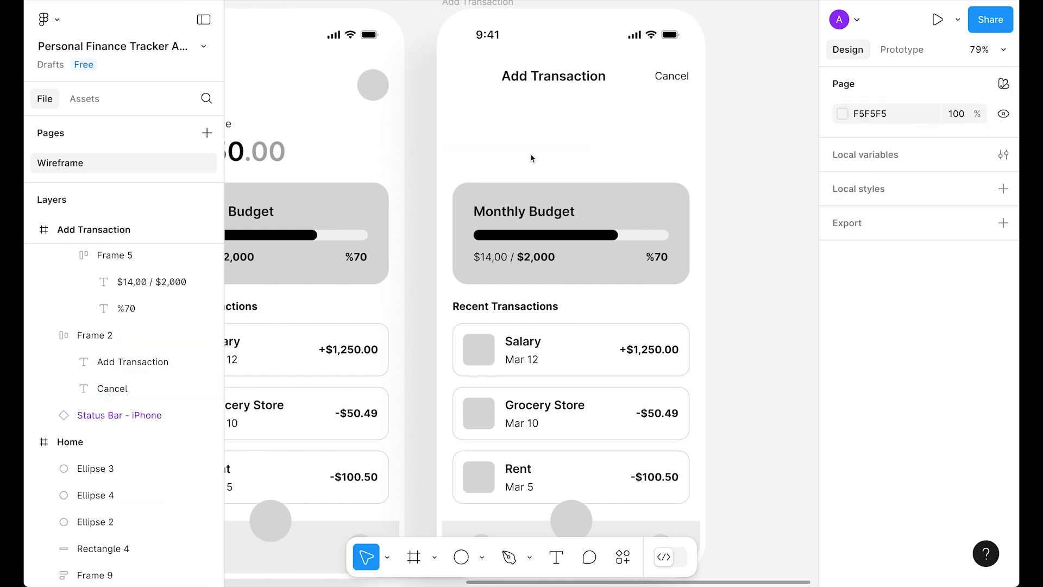
{"action": "left_click", "coordinate": [588, 239]}
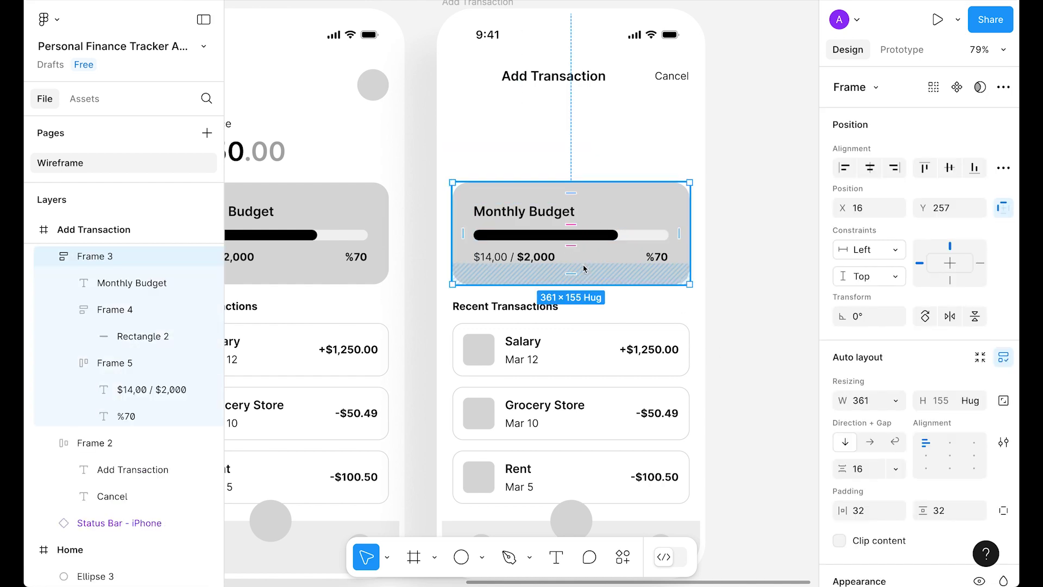
{"action": "left_click_drag", "start_coordinate": [630, 262], "coordinate": [619, 180]}
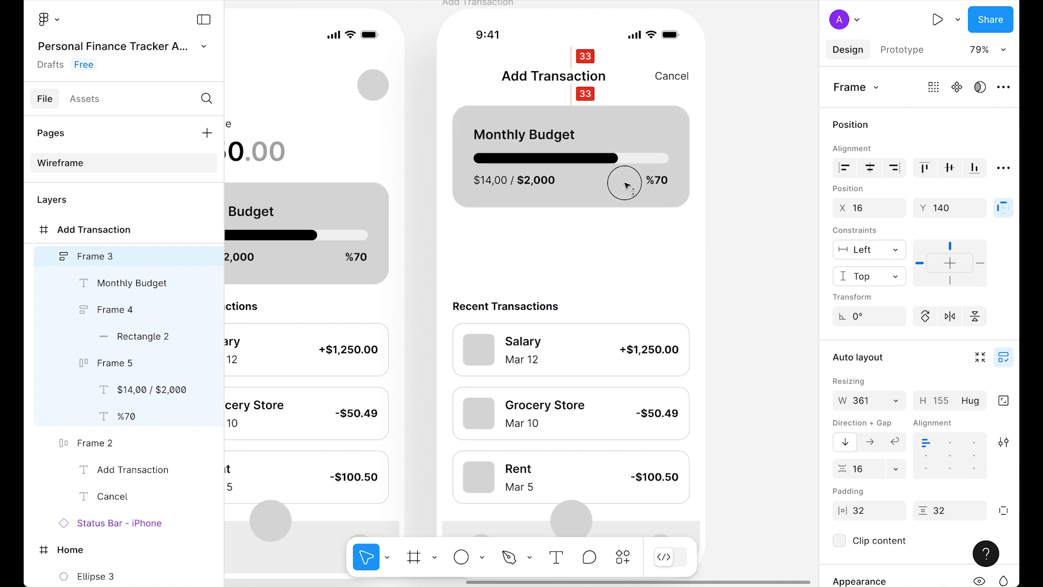
Delete the progress bar and the Monthly Budget title from the card
{"action": "double_click", "coordinate": [529, 159]}
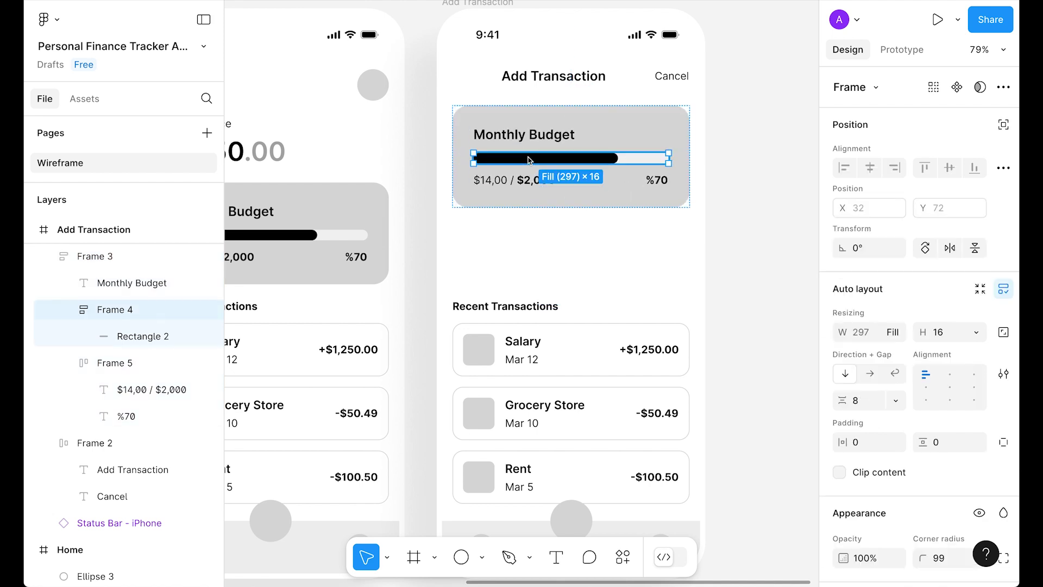
{"action": "key", "text": "Delete"}
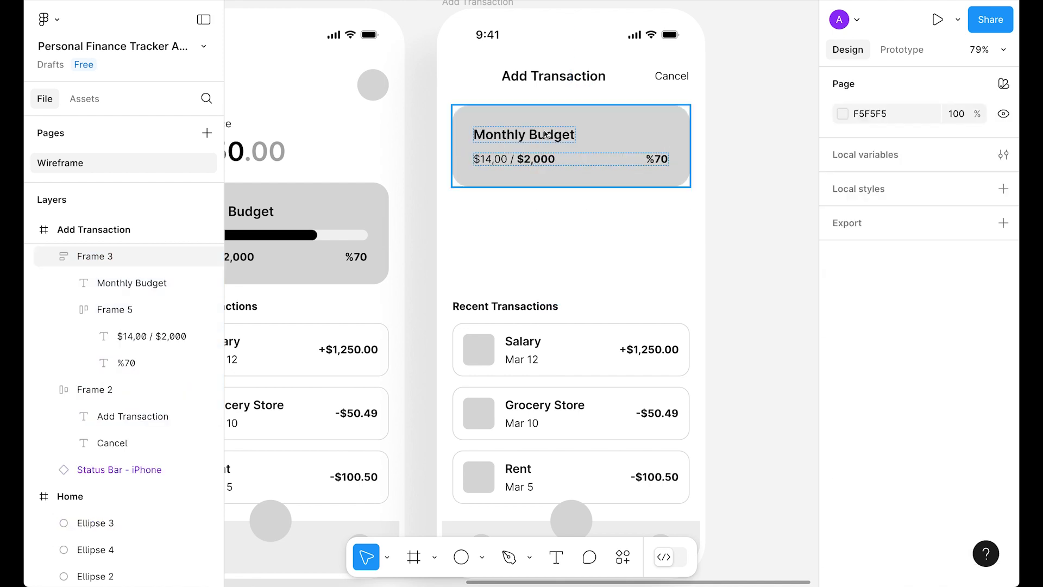
{"action": "double_click", "coordinate": [546, 137]}
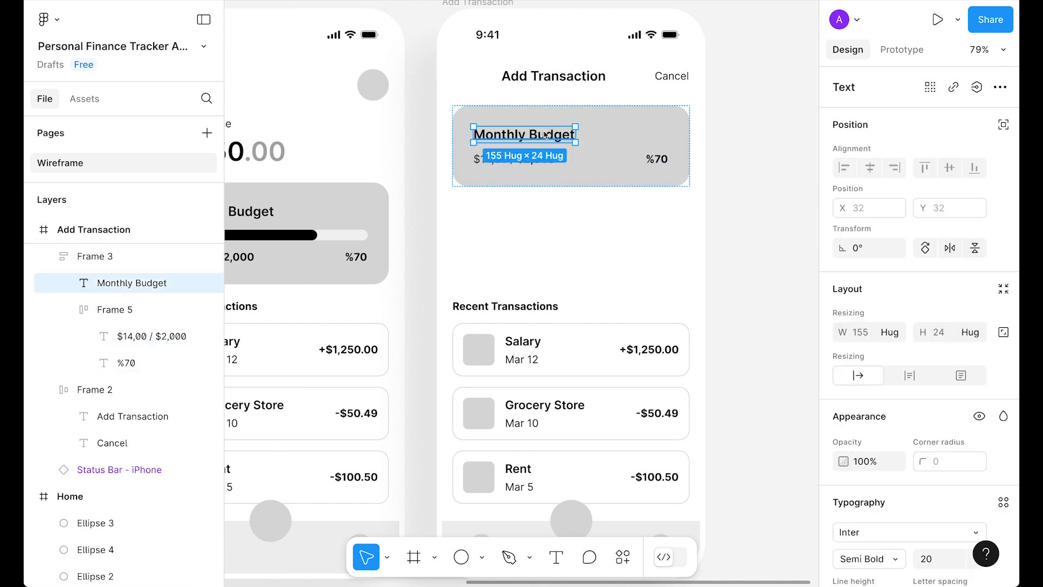
{"action": "key", "text": "Delete"}
Ungroup the amount and percentage texts in the card and switch the card to a horizontal layout with automatic spacing
{"action": "double_click", "coordinate": [537, 135]}
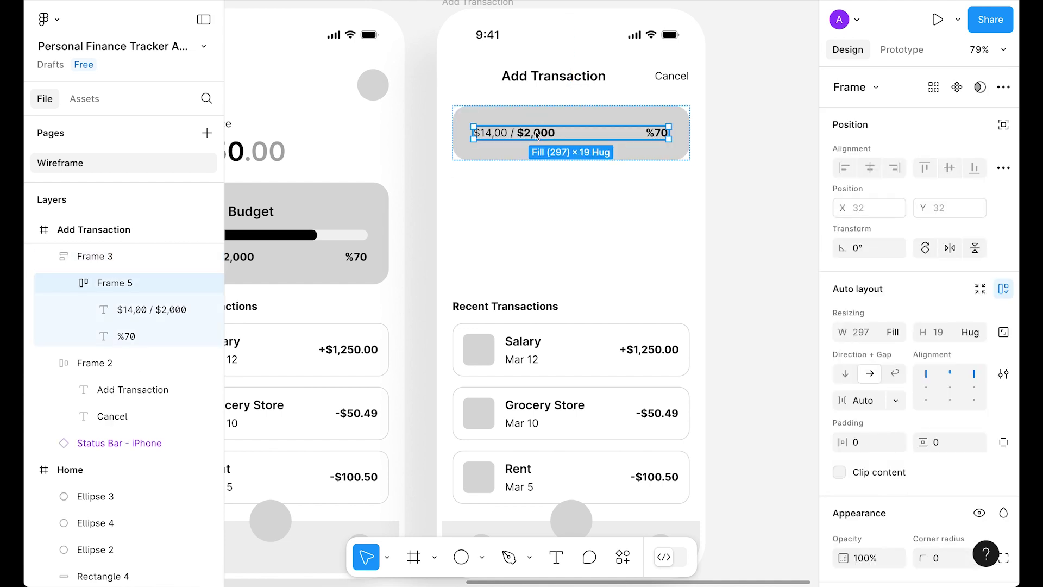
{"action": "key", "text": "ctrl+shift+g"}
{"action": "left_click", "coordinate": [757, 93]}
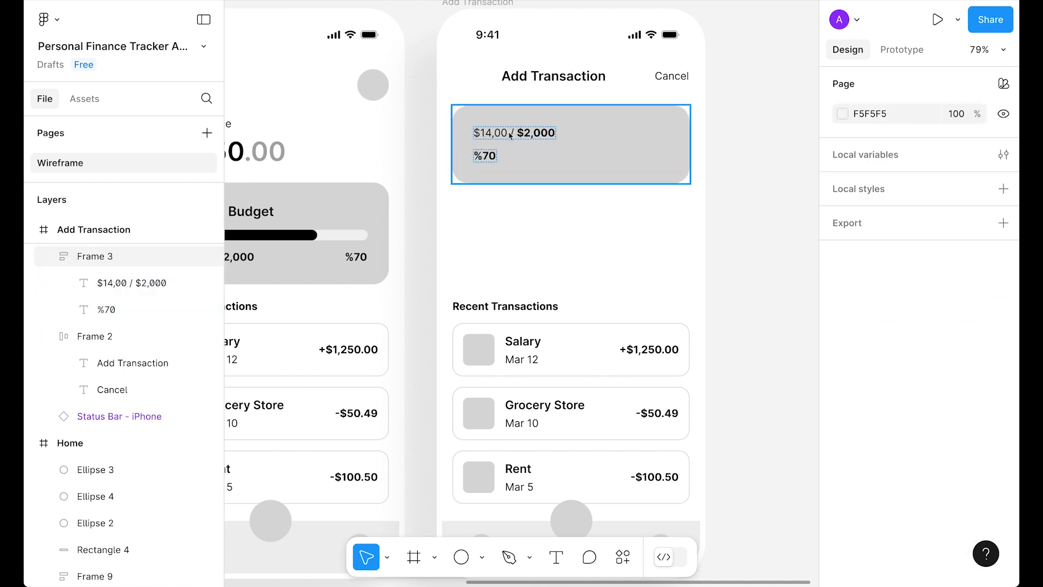
{"action": "left_click", "coordinate": [510, 136]}
{"action": "left_click", "coordinate": [870, 442]}
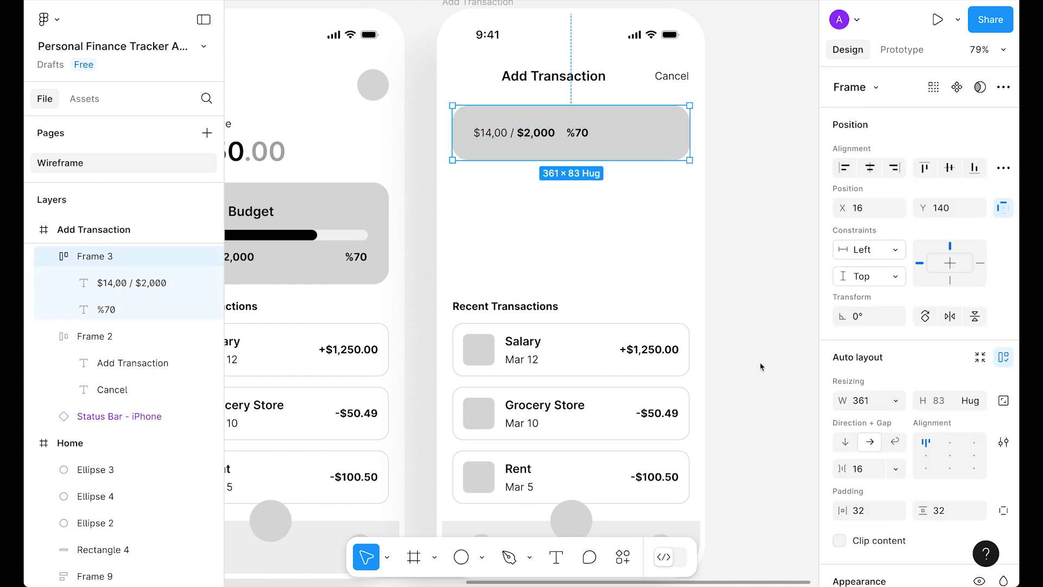
{"action": "double_click", "coordinate": [926, 442]}
Set the widths of the card's amount and percentage texts to Fill
{"action": "key", "text": "Return"}
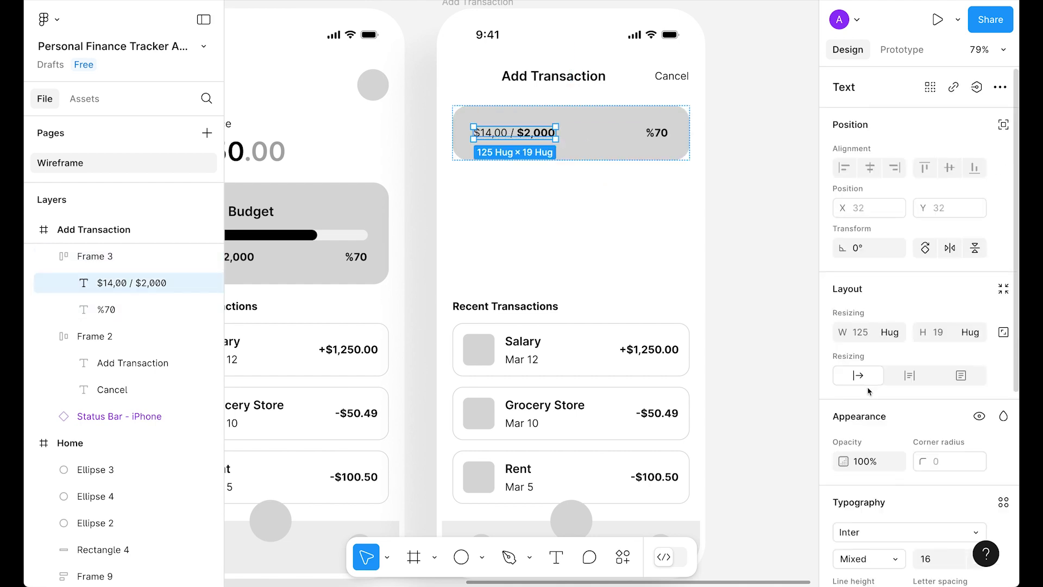
{"action": "left_click", "coordinate": [896, 332]}
{"action": "left_click", "coordinate": [891, 351]}
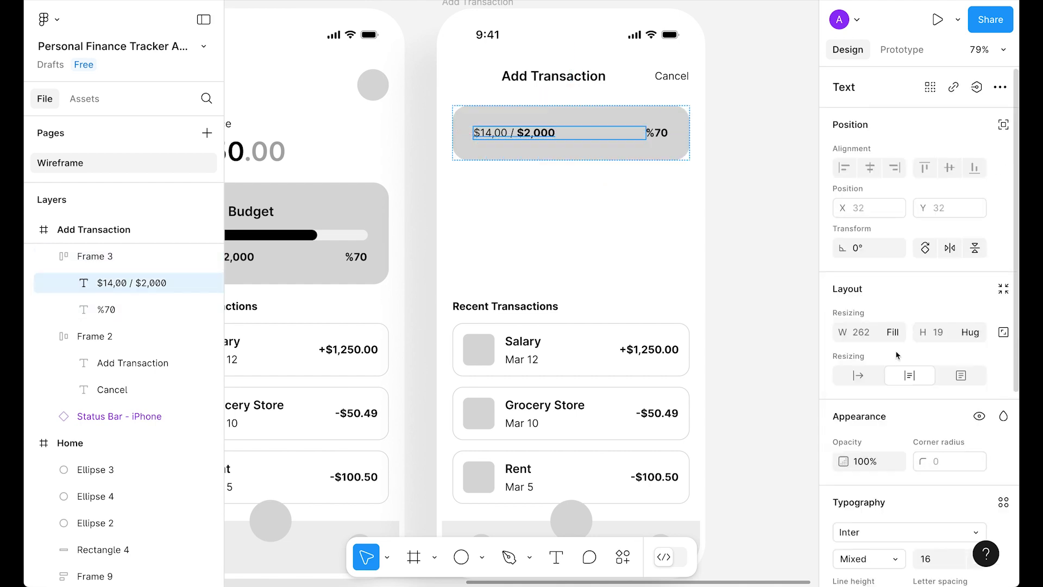
{"action": "left_click", "coordinate": [657, 132]}
{"action": "left_click", "coordinate": [893, 331]}
{"action": "left_click", "coordinate": [851, 351]}
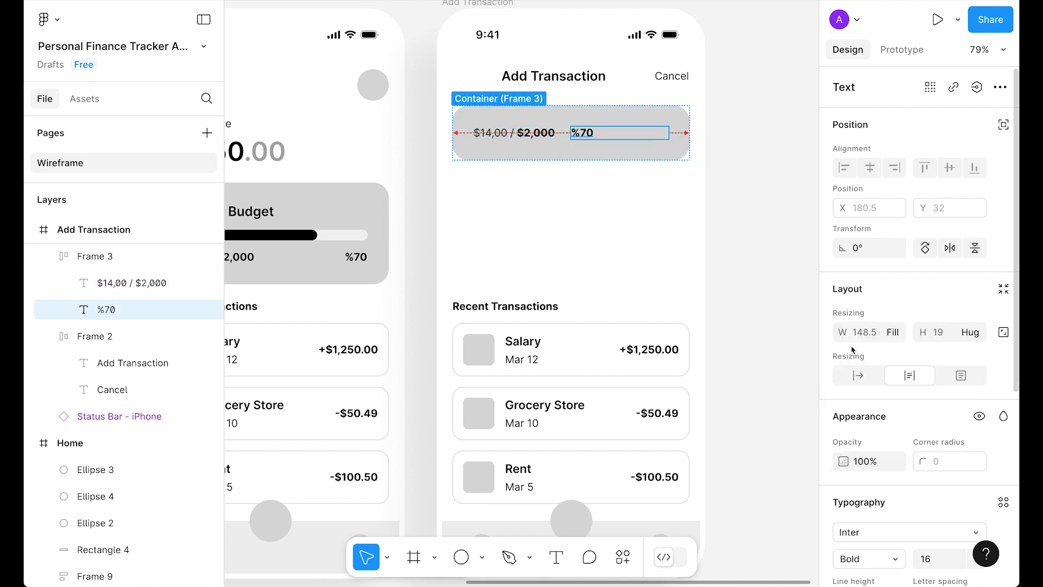
Center the percentage and amount texts horizontally within their halves of the card
{"action": "scroll", "coordinate": [851, 351], "scroll_direction": "down", "scroll_amount": 5}
{"action": "left_click", "coordinate": [869, 515]}
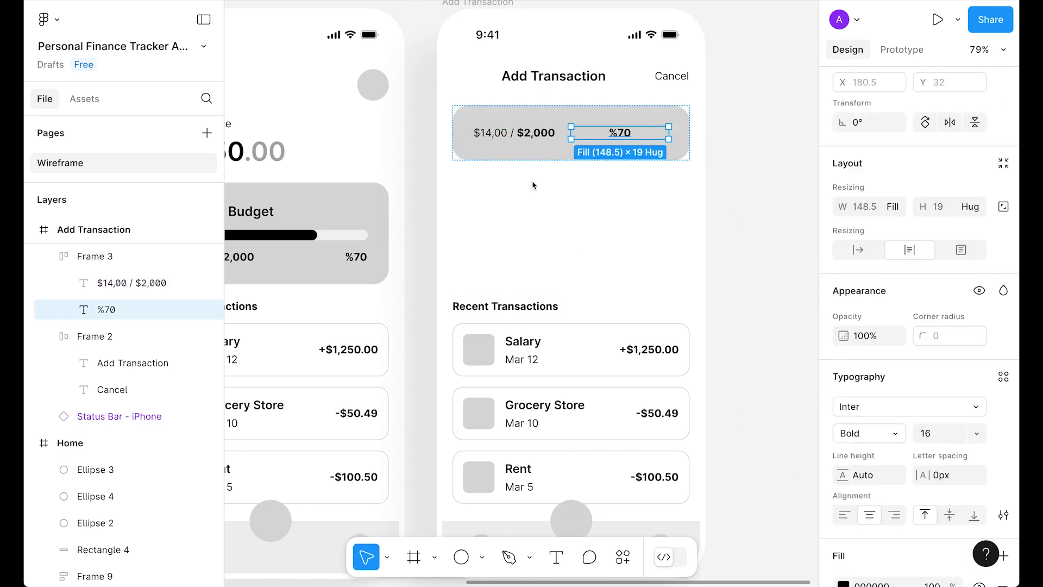
{"action": "left_click", "coordinate": [524, 133]}
{"action": "left_click", "coordinate": [869, 515]}
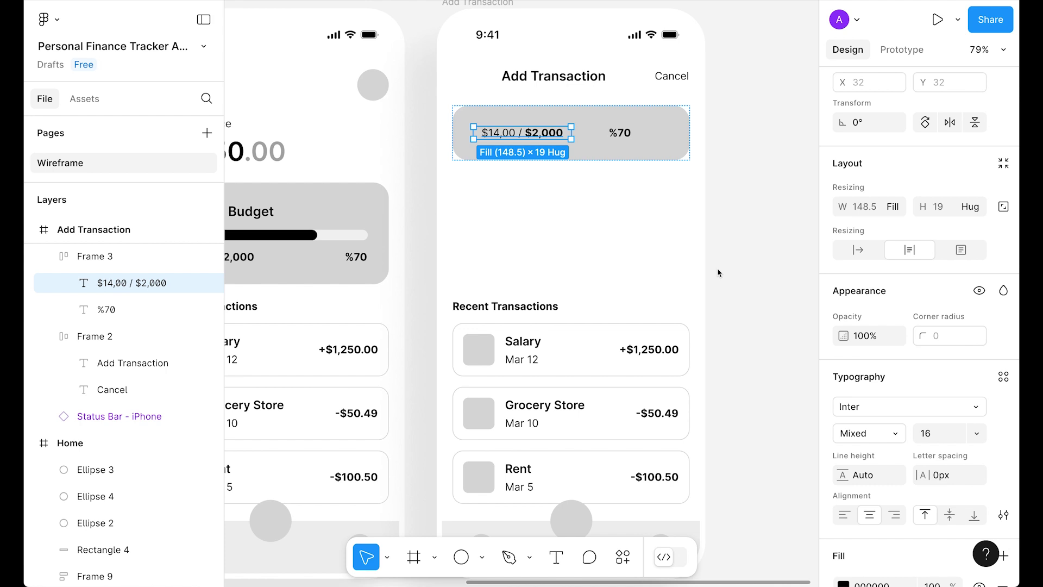
{"action": "left_click", "coordinate": [718, 273]}
Replace the amount text in the card with "Income"
{"action": "double_click", "coordinate": [519, 135]}
{"action": "double_click", "coordinate": [518, 133]}
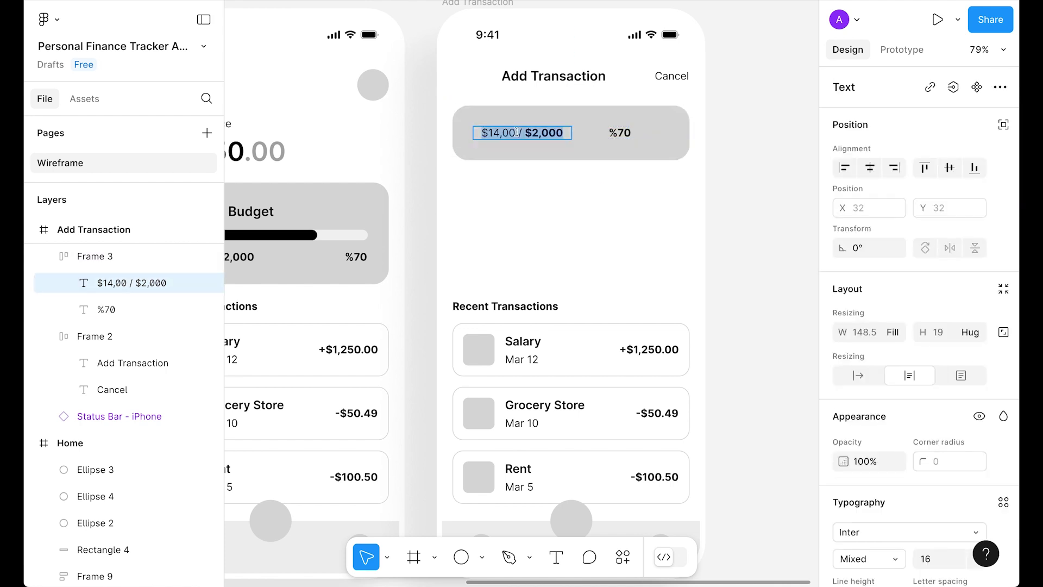
{"action": "type", "text": "Income"}
{"action": "key", "text": "Escape"}
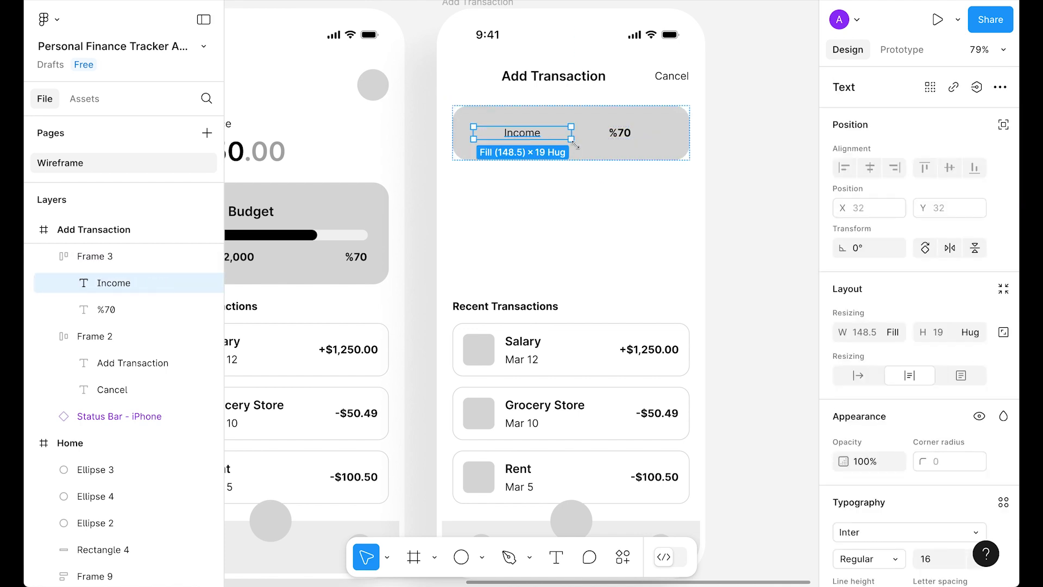
Replace the percentage text in the card with "Expense" and move it ahead of the Income text
{"action": "double_click", "coordinate": [626, 137]}
{"action": "type", "text": "Expe"}
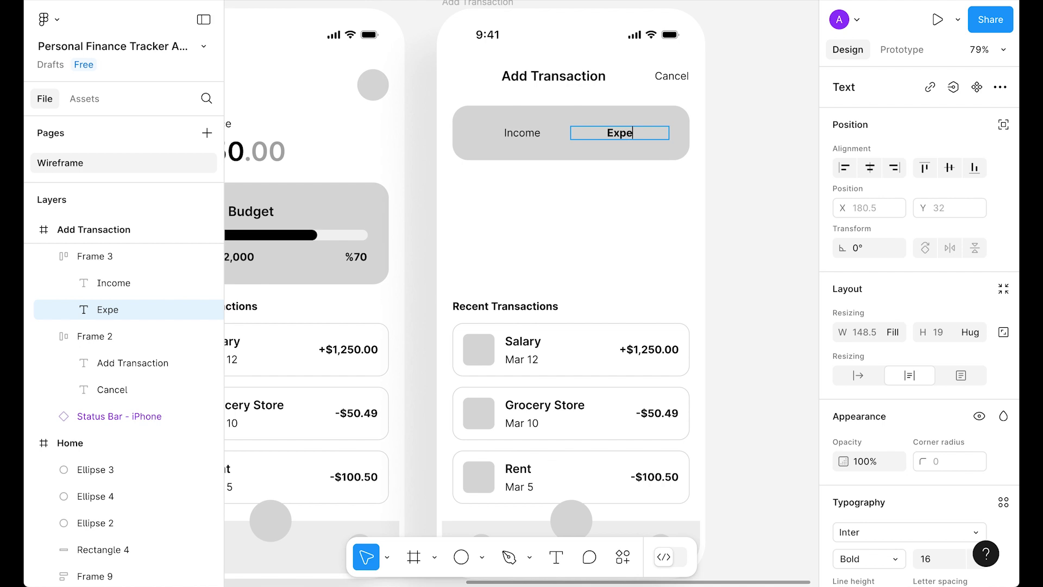
{"action": "type", "text": "nse"}
{"action": "key", "text": "Escape"}
{"action": "key", "text": "Escape"}
{"action": "left_click", "coordinate": [616, 136]}
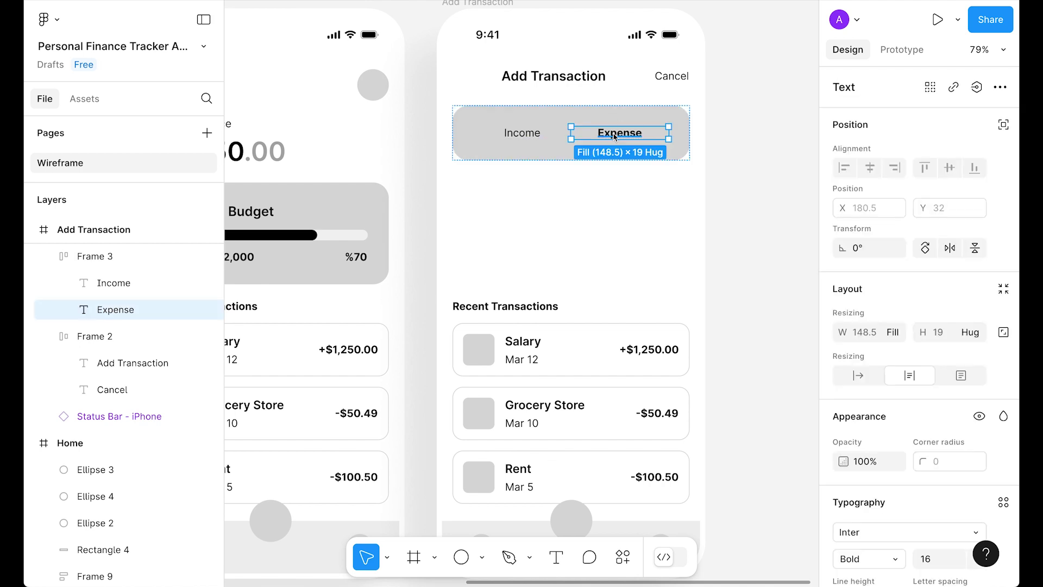
{"action": "key", "text": "Left"}
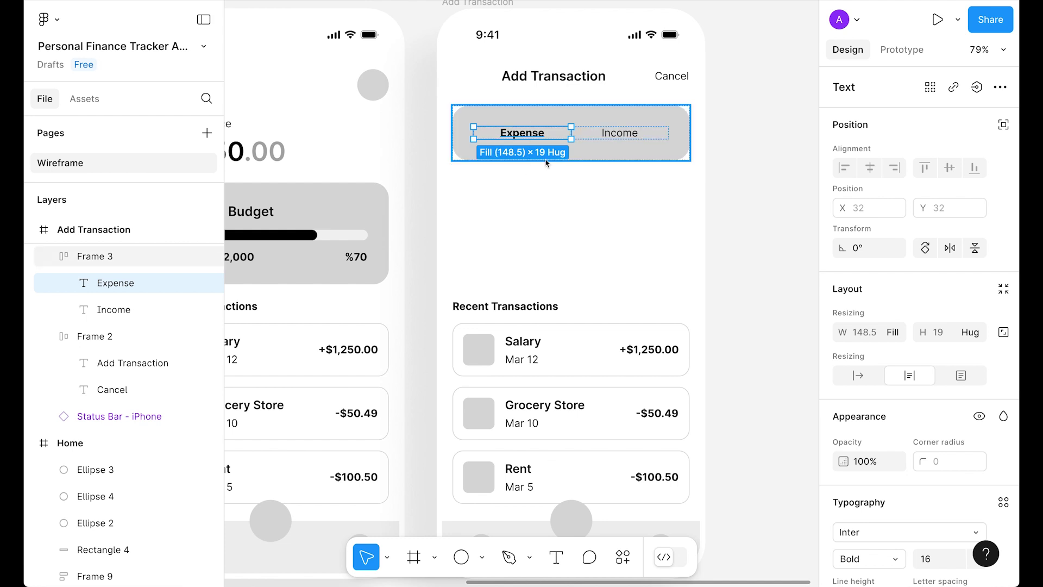
Wrap the Expense text in its own auto layout frame and give the frame a white FFFFFF fill
{"action": "key", "text": "shift+a"}
{"action": "scroll", "coordinate": [891, 386], "scroll_direction": "down", "scroll_amount": 2}
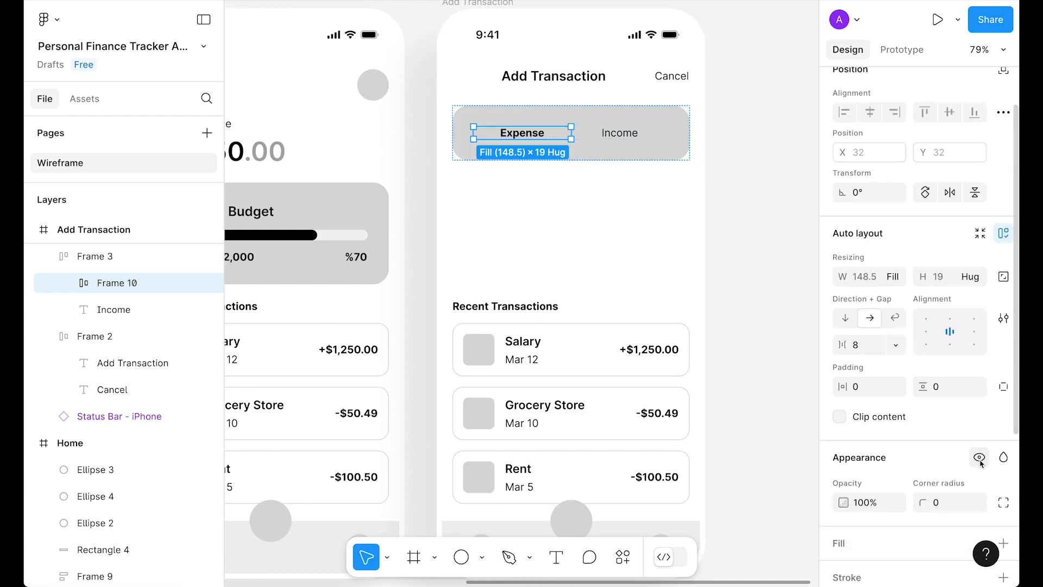
{"action": "scroll", "coordinate": [979, 462], "scroll_direction": "down", "scroll_amount": 3}
{"action": "left_click", "coordinate": [1004, 400]}
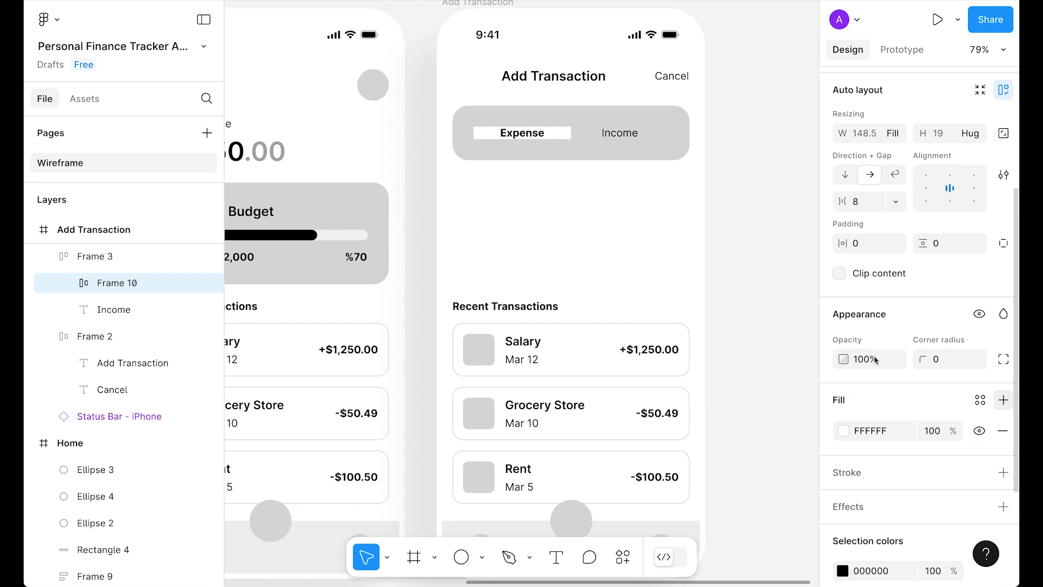
Set the Expense frame's horizontal and vertical padding to 16
{"action": "scroll", "coordinate": [1003, 402], "scroll_direction": "up", "scroll_amount": 2}
{"action": "left_click", "coordinate": [869, 294]}
{"action": "type", "text": "16"}
{"action": "key", "text": "Tab"}
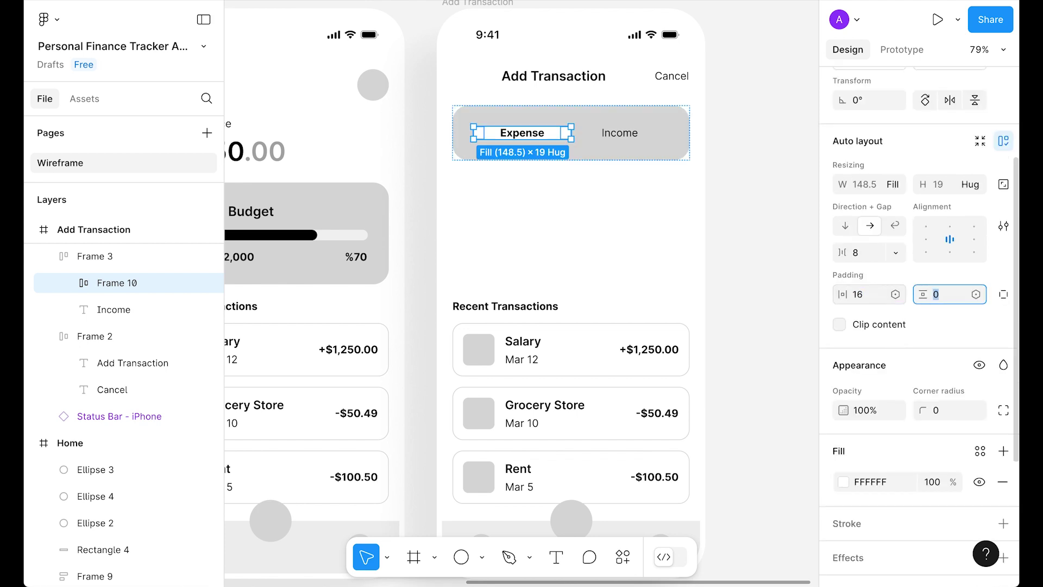
{"action": "type", "text": "16"}
{"action": "key", "text": "Return"}
{"action": "key", "text": "Escape"}
{"action": "key", "text": "Escape"}
Set the corner radius of both the Expense frame and its enclosing card to 99
{"action": "left_click", "coordinate": [950, 307]}
{"action": "left_click", "coordinate": [522, 143]}
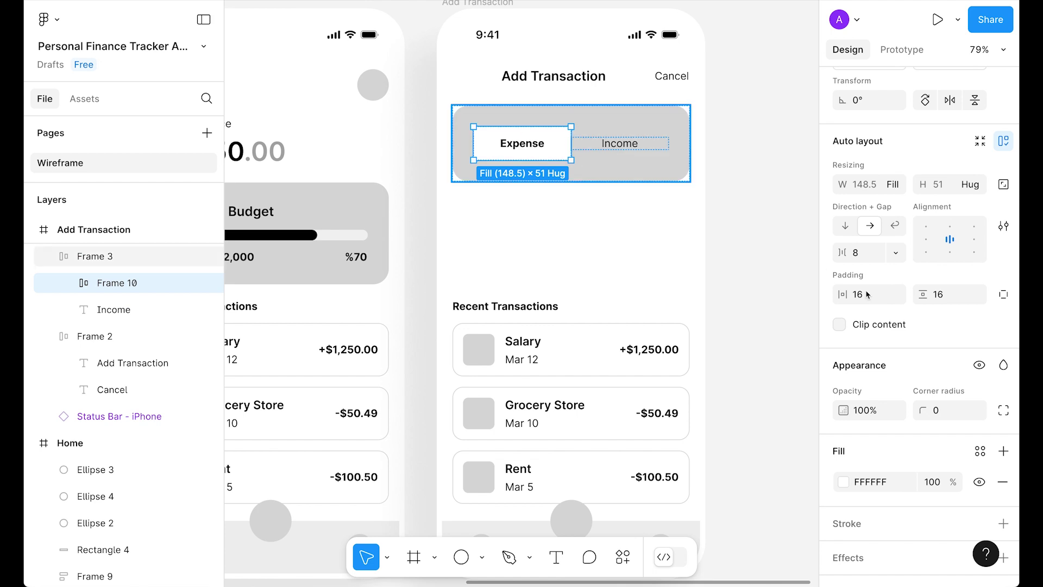
{"action": "scroll", "coordinate": [946, 380], "scroll_direction": "down", "scroll_amount": 1}
{"action": "left_click", "coordinate": [944, 385]}
{"action": "type", "text": "99"}
{"action": "key", "text": "Escape"}
{"action": "key", "text": "Escape"}
{"action": "left_click", "coordinate": [944, 451]}
{"action": "type", "text": "99"}
{"action": "key", "text": "Escape"}
Set the enclosing card's horizontal and vertical padding to 8
{"action": "left_click", "coordinate": [944, 336]}
{"action": "type", "text": "8"}
{"action": "key", "text": "Return"}
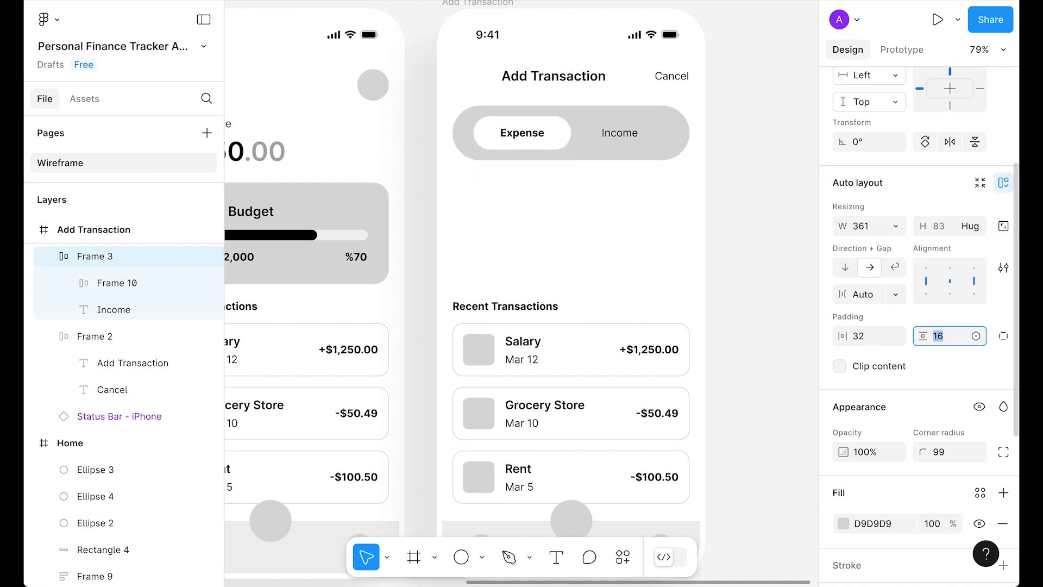
{"action": "key", "text": "shift+Tab"}
{"action": "key", "text": "shift+Down"}
{"action": "key", "text": "shift+Down"}
{"action": "key", "text": "shift+Down"}
{"action": "key", "text": "Escape"}
Remove the enclosing card's gray fill and give it a light gray stroke
{"action": "left_click", "coordinate": [670, 145]}
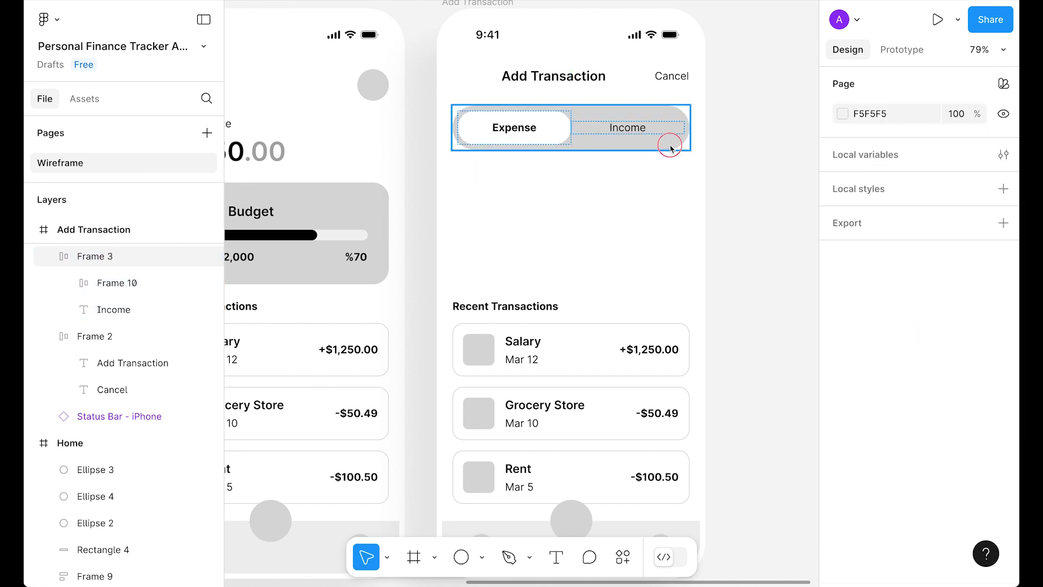
{"action": "scroll", "coordinate": [959, 404], "scroll_direction": "down", "scroll_amount": 5}
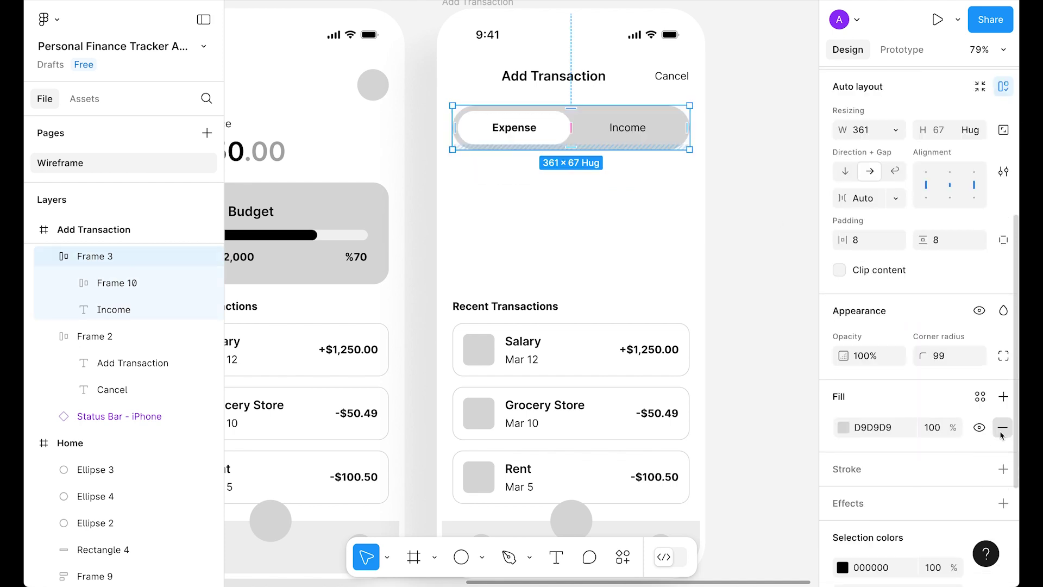
{"action": "left_click", "coordinate": [1003, 431]}
{"action": "left_click", "coordinate": [883, 461]}
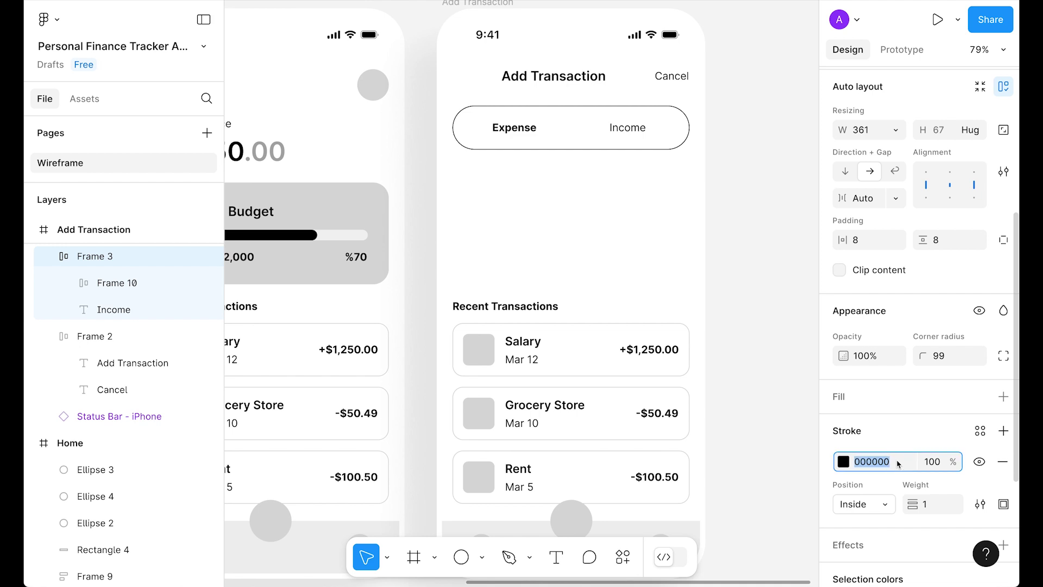
{"action": "type", "text": "light gray"}
{"action": "key", "text": "Return"}
Fill the Expense pill with black and color its text white
{"action": "left_click", "coordinate": [873, 358]}
{"action": "type", "text": "black"}
{"action": "key", "text": "Return"}
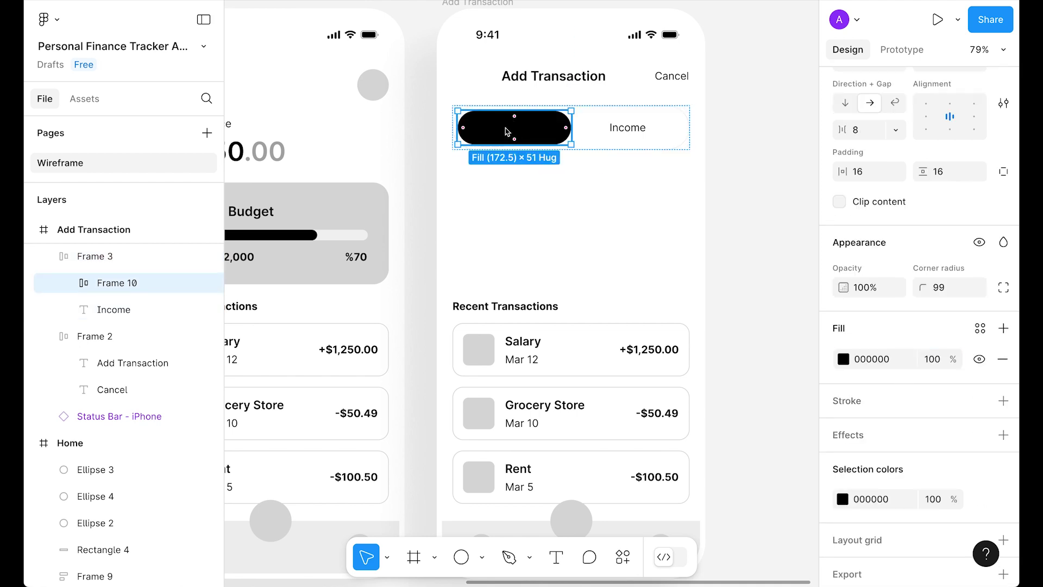
{"action": "key", "text": "Return"}
{"action": "left_click", "coordinate": [875, 441]}
{"action": "type", "text": "white"}
{"action": "key", "text": "Return"}
{"action": "key", "text": "Escape"}
{"action": "scroll", "coordinate": [577, 167], "scroll_direction": "up", "scroll_amount": 3}
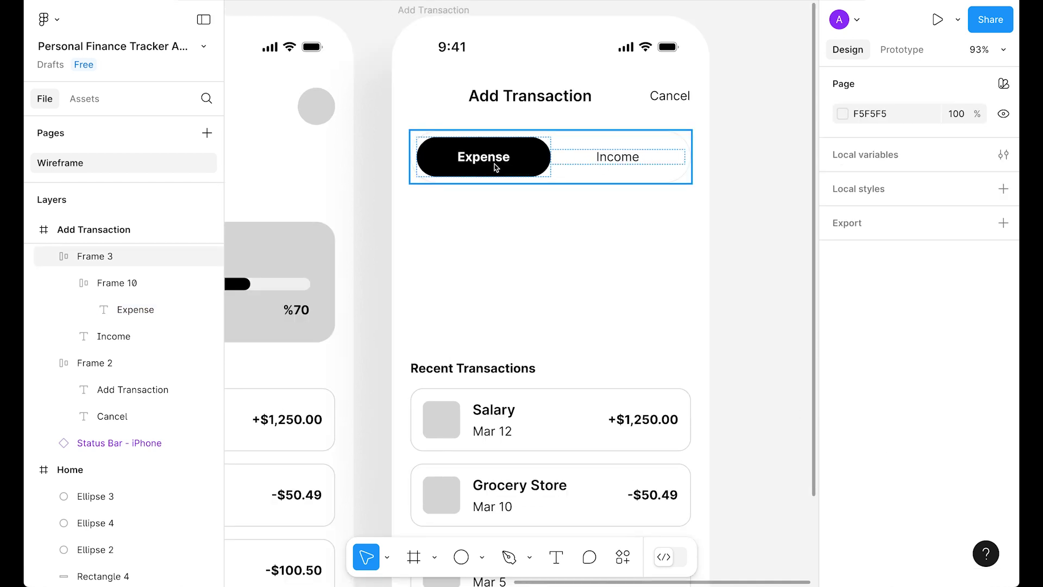
Replace the plain Income text with a duplicate of the Expense pill relabeled "Income"
{"action": "left_click", "coordinate": [603, 156]}
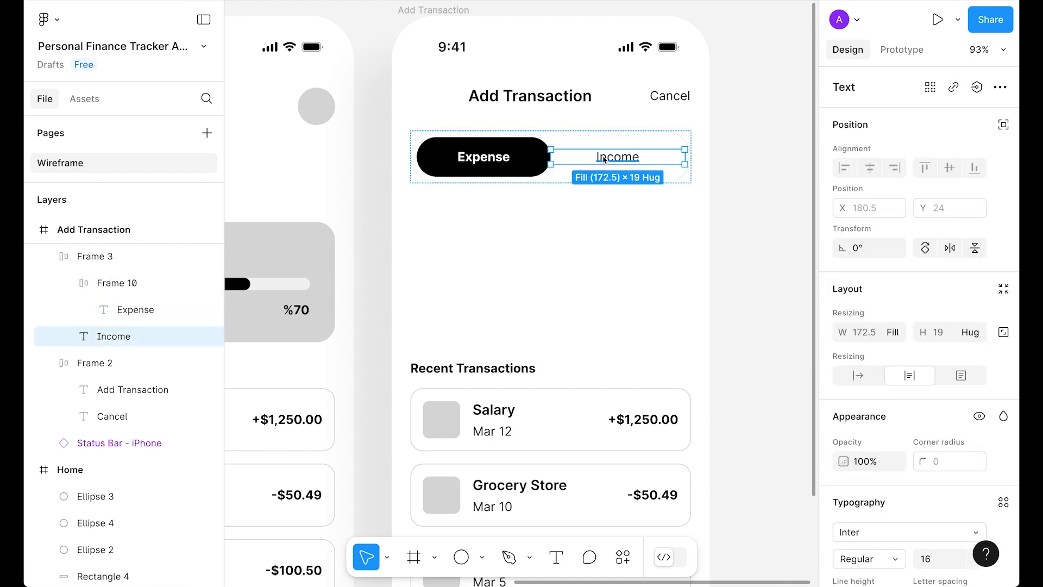
{"action": "key", "text": "Delete"}
{"action": "left_click", "coordinate": [523, 161]}
{"action": "left_click", "coordinate": [523, 161]}
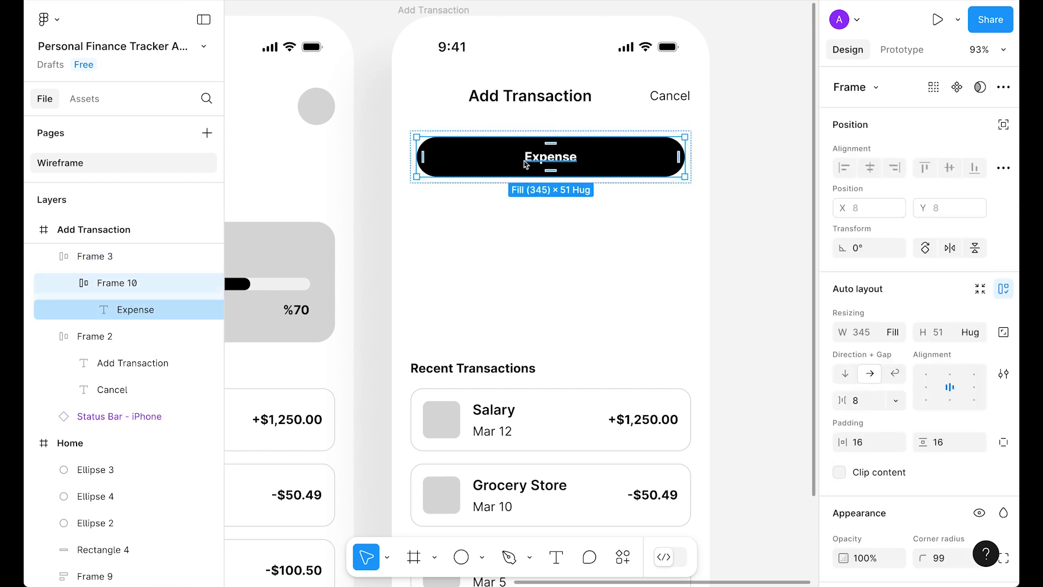
{"action": "key", "text": "ctrl+d"}
{"action": "left_click", "coordinate": [620, 158]}
{"action": "double_click", "coordinate": [626, 159]}
{"action": "type", "text": "Income"}
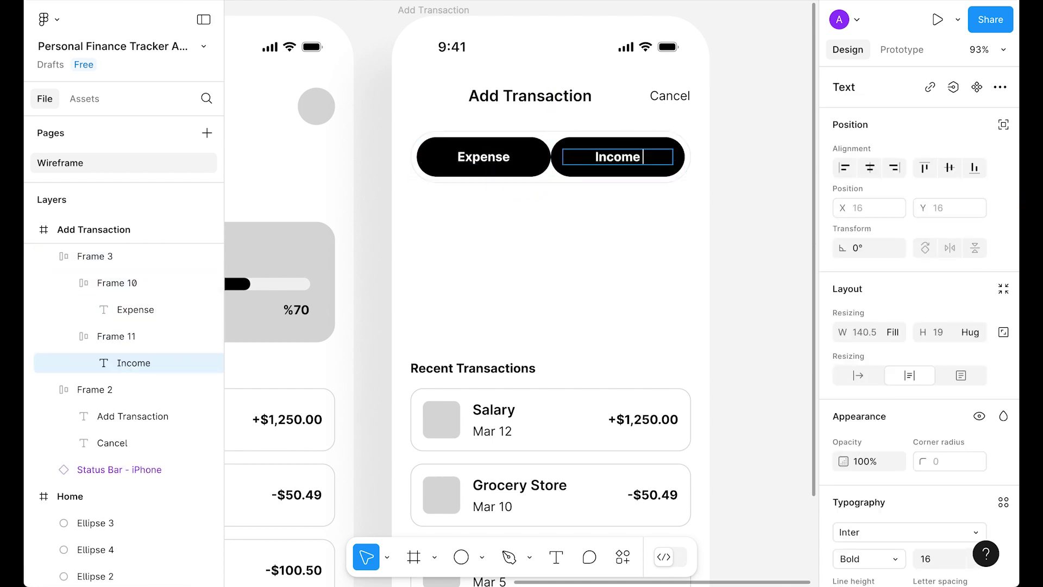
{"action": "key", "text": "Escape"}
Restyle the Income pill as unselected with regular-weight text colored 000000 on an FFFFFF fill
{"action": "key", "text": "ctrl+b"}
{"action": "key", "text": "Escape"}
{"action": "left_click", "coordinate": [897, 425]}
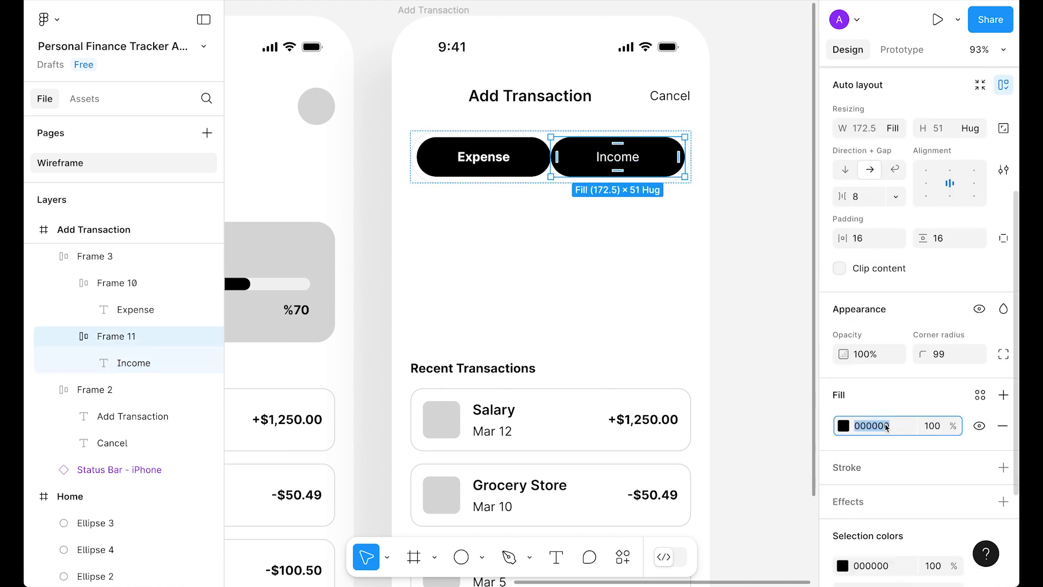
{"action": "type", "text": "FFFFFF"}
{"action": "key", "text": "Return"}
{"action": "left_click", "coordinate": [617, 158]}
{"action": "left_click", "coordinate": [889, 506]}
{"action": "type", "text": "000000"}
{"action": "key", "text": "Return"}
{"action": "left_click", "coordinate": [614, 183]}
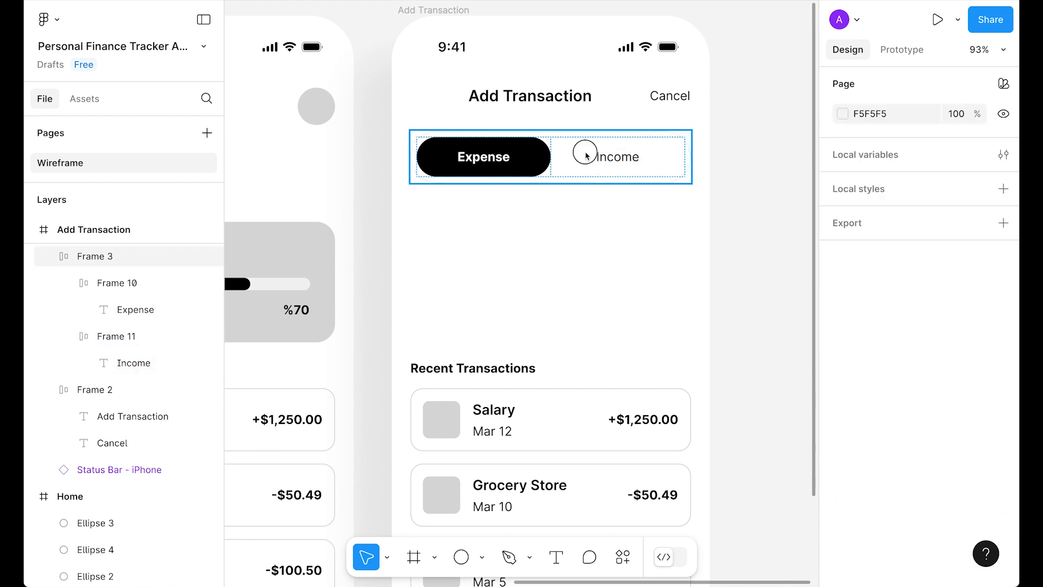
{"action": "double_click", "coordinate": [590, 156]}
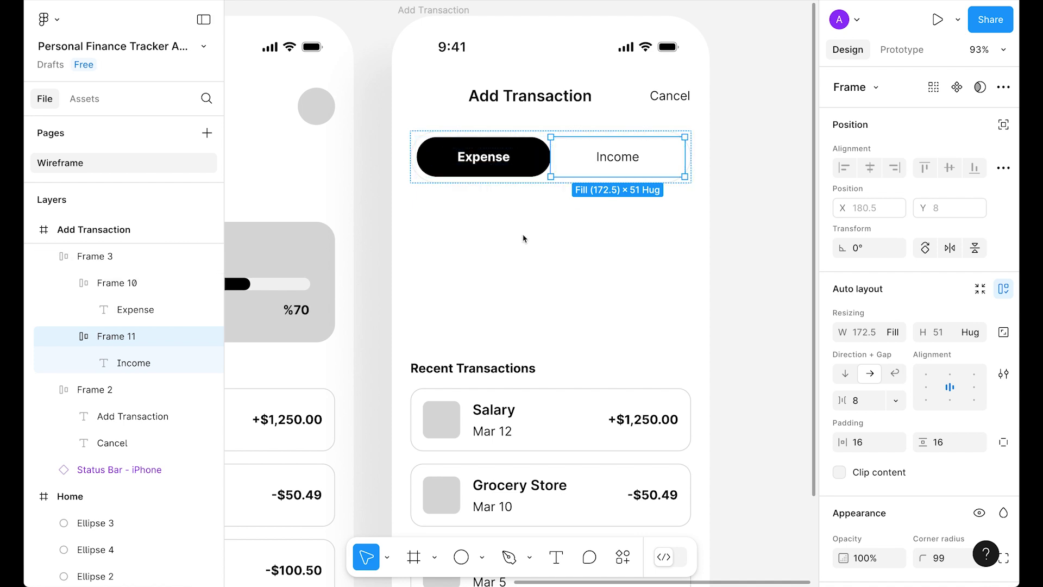
{"action": "left_click", "coordinate": [526, 241]}
{"action": "left_click", "coordinate": [562, 164]}
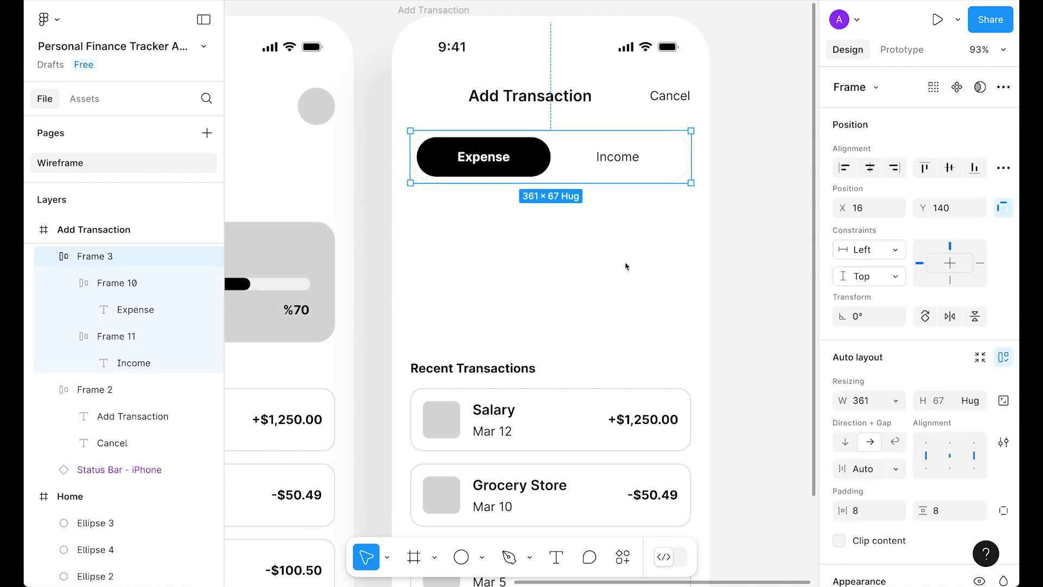
{"action": "left_click", "coordinate": [598, 263]}
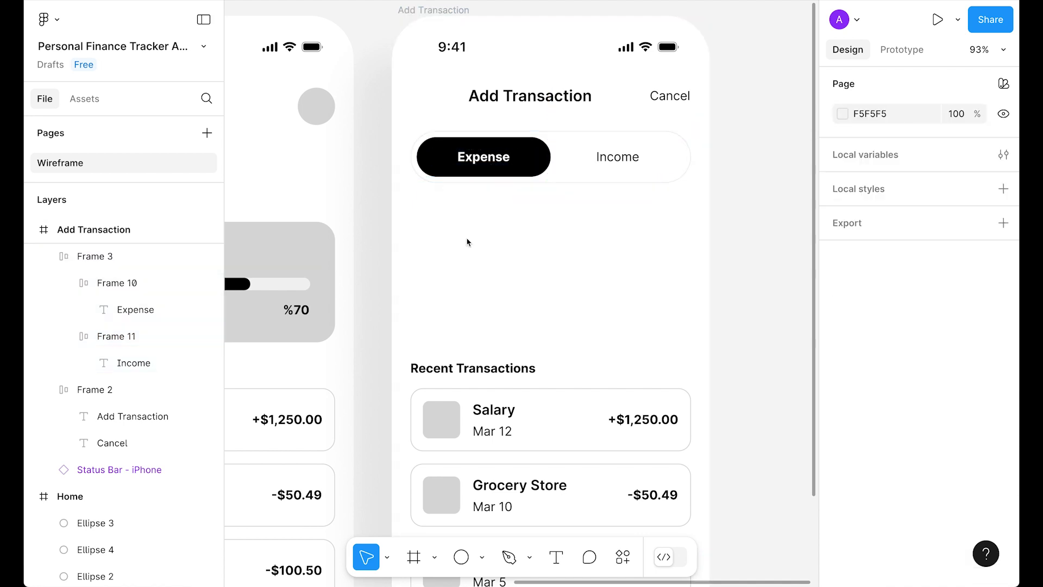
Move the Recent Transactions section up toward the Expense/Income toggle and delete its Grocery Store and Rent rows
{"action": "scroll", "coordinate": [740, 328], "scroll_direction": "down", "scroll_amount": 3}
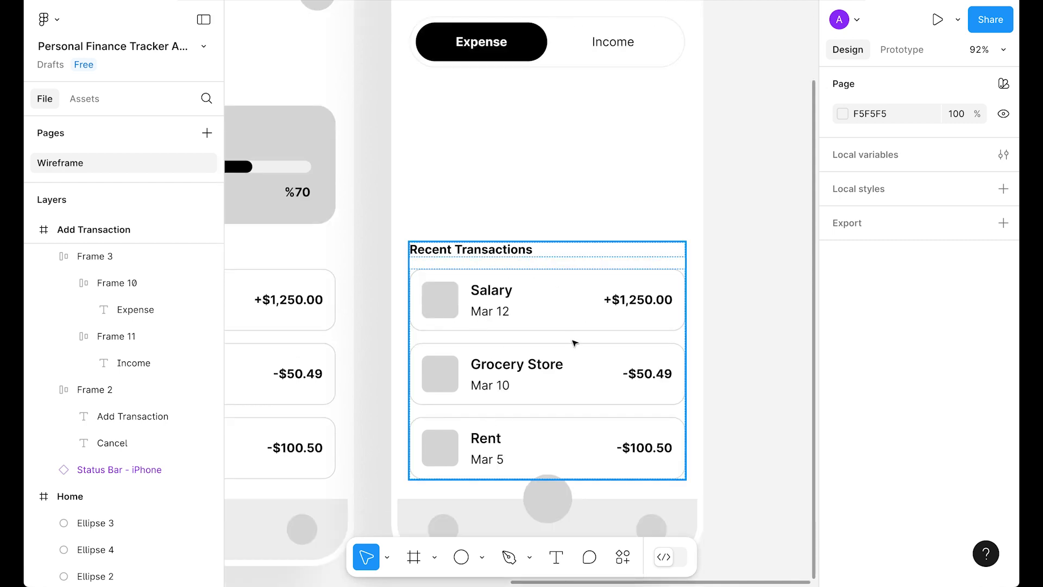
{"action": "scroll", "coordinate": [574, 342], "scroll_direction": "up", "scroll_amount": 2}
{"action": "left_click_drag", "start_coordinate": [550, 339], "coordinate": [549, 239]}
{"action": "left_click", "coordinate": [595, 258]}
{"action": "key", "text": "ctrl+shift+g"}
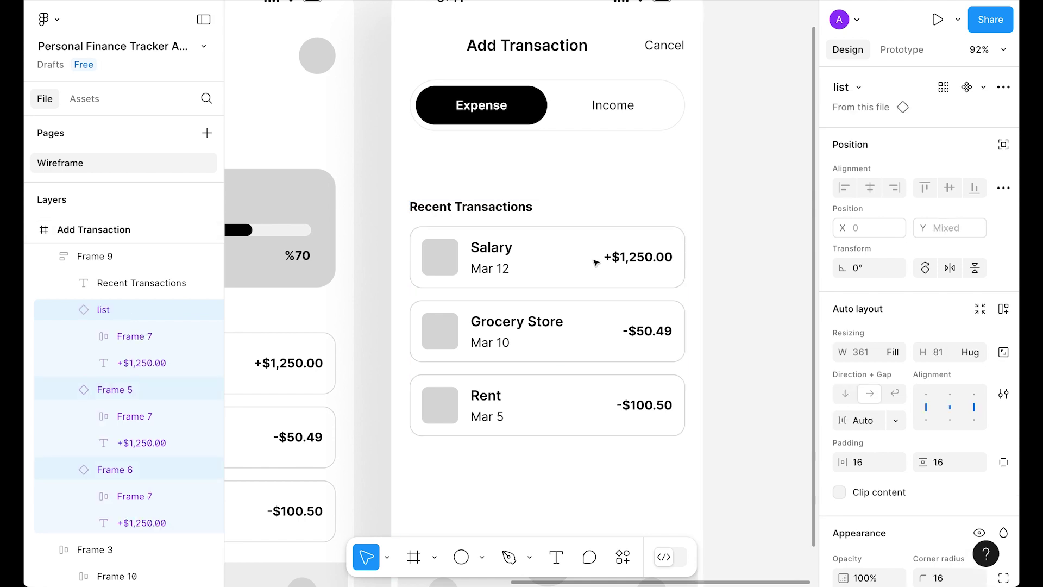
{"action": "key", "text": "Delete"}
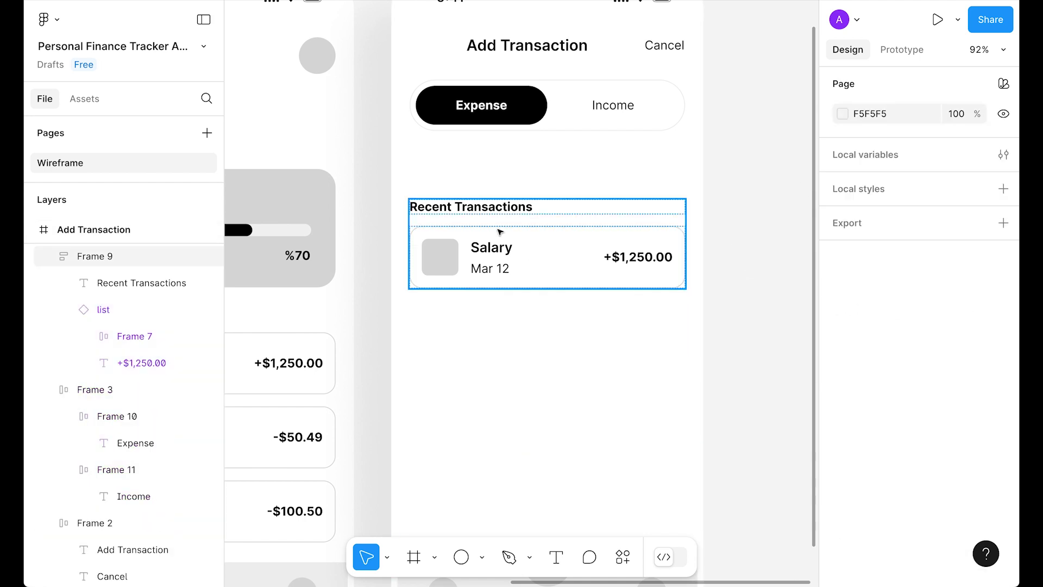
Change the Recent Transactions heading to "Amount" and detach the Salary row from its component
{"action": "double_click", "coordinate": [493, 211]}
{"action": "double_click", "coordinate": [493, 211]}
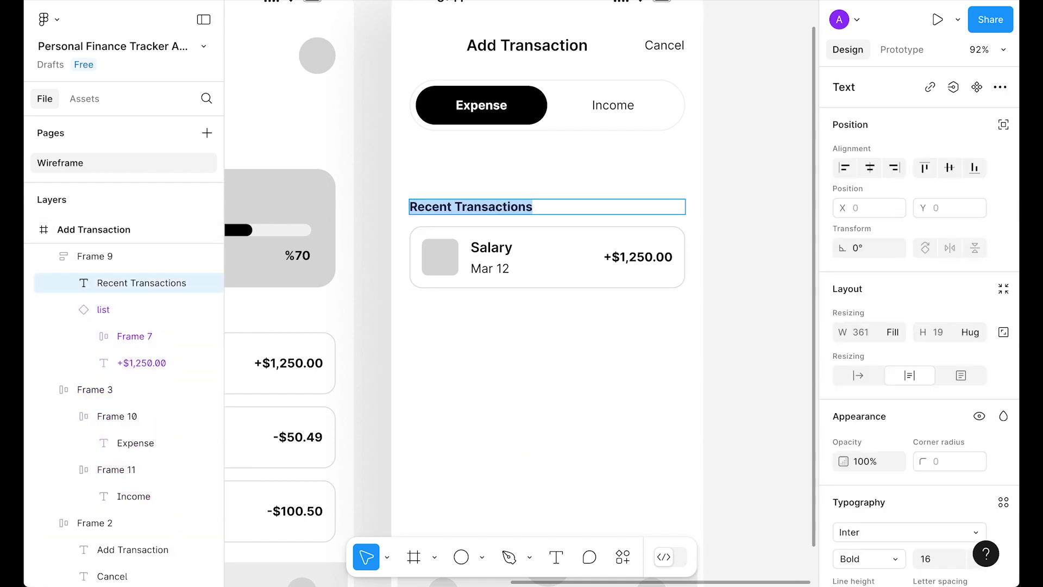
{"action": "type", "text": "Amount"}
{"action": "right_click", "coordinate": [577, 255]}
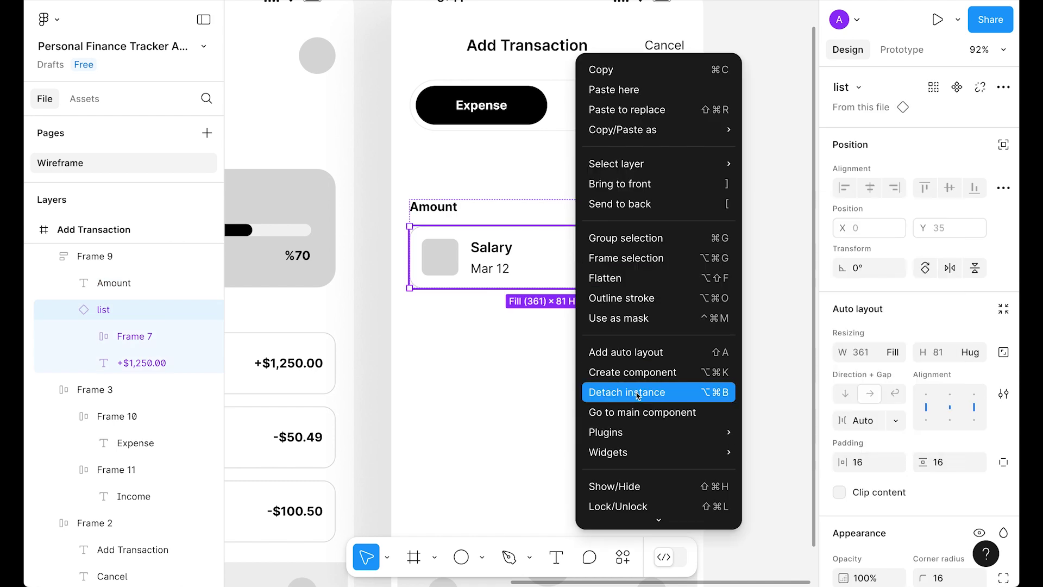
{"action": "left_click", "coordinate": [638, 394]}
{"action": "left_click", "coordinate": [766, 247]}
Ungroup the Salary row's inner frame and delete its placeholder square and +$1,250.00 text
{"action": "scroll", "coordinate": [470, 294], "scroll_direction": "up", "scroll_amount": 1}
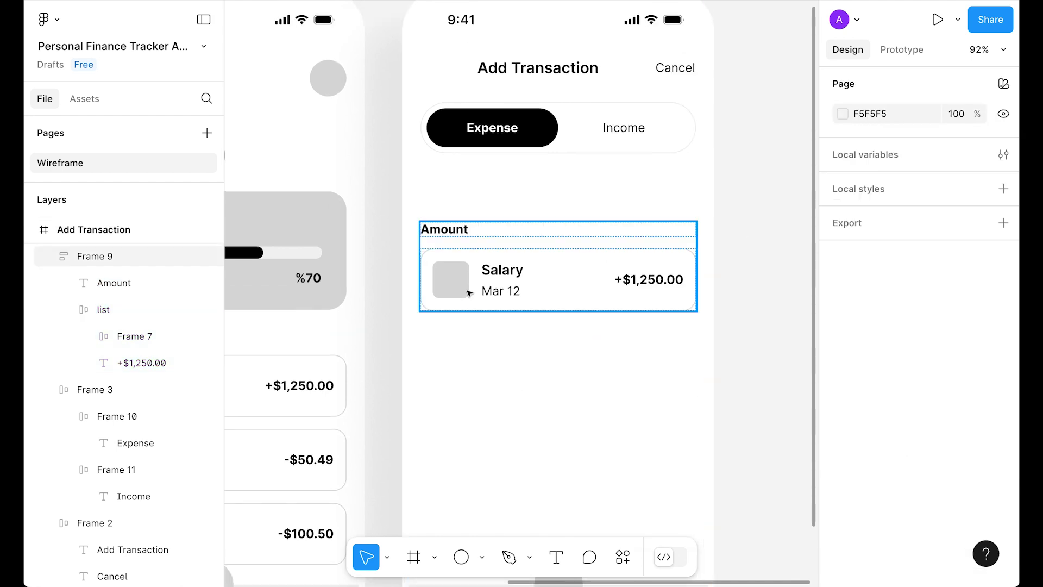
{"action": "left_click", "coordinate": [458, 292]}
{"action": "left_click", "coordinate": [457, 291]}
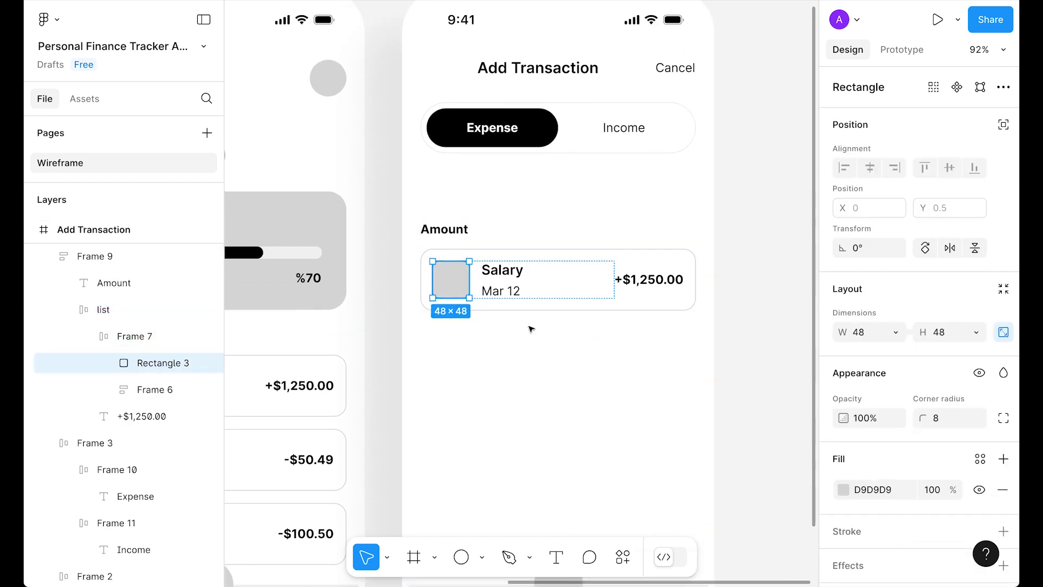
{"action": "key", "text": "shift+Return"}
{"action": "key", "text": "ctrl+shift+g"}
{"action": "left_click", "coordinate": [460, 285]}
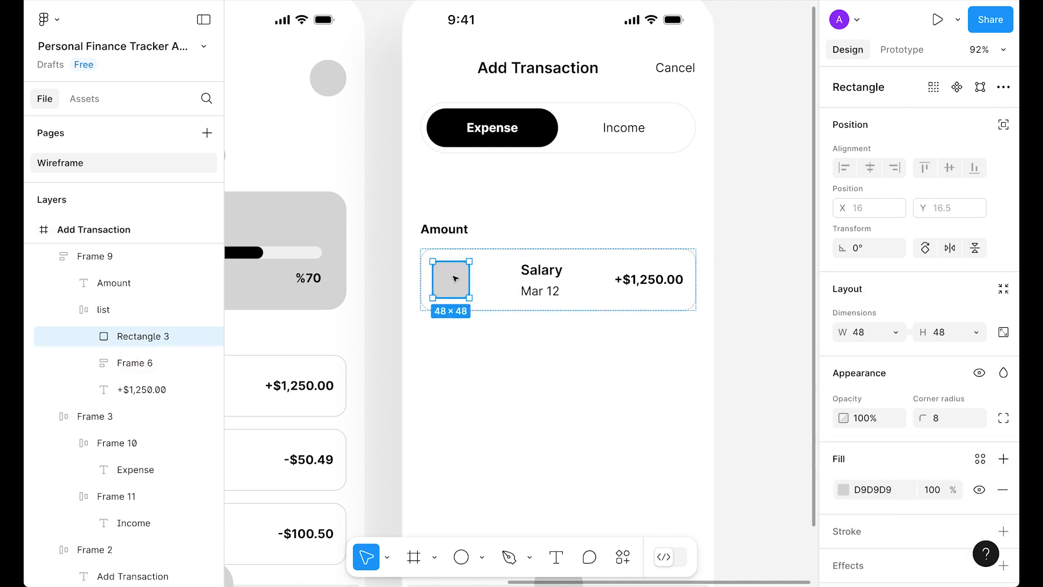
{"action": "key", "text": "Delete"}
{"action": "left_click", "coordinate": [655, 280]}
{"action": "key", "text": "Delete"}
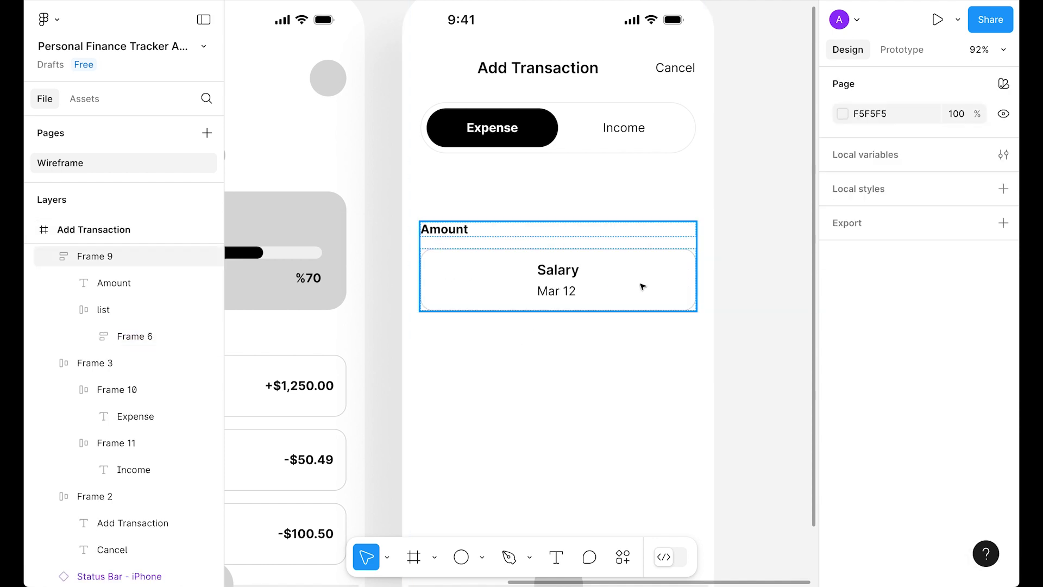
Ungroup the row's stacked Salary and date texts and replace "Salary" with "$0.00"
{"action": "left_click", "coordinate": [563, 286]}
{"action": "key", "text": "ctrl+shift+g"}
{"action": "key", "text": "Escape"}
{"action": "left_click", "coordinate": [453, 270]}
{"action": "double_click", "coordinate": [461, 271]}
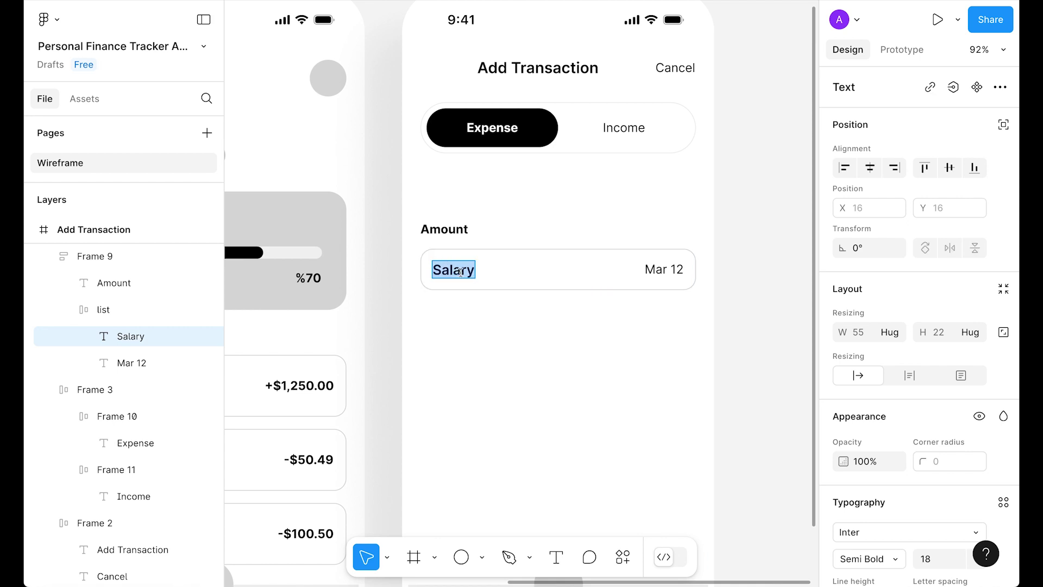
{"action": "type", "text": "$0.00"}
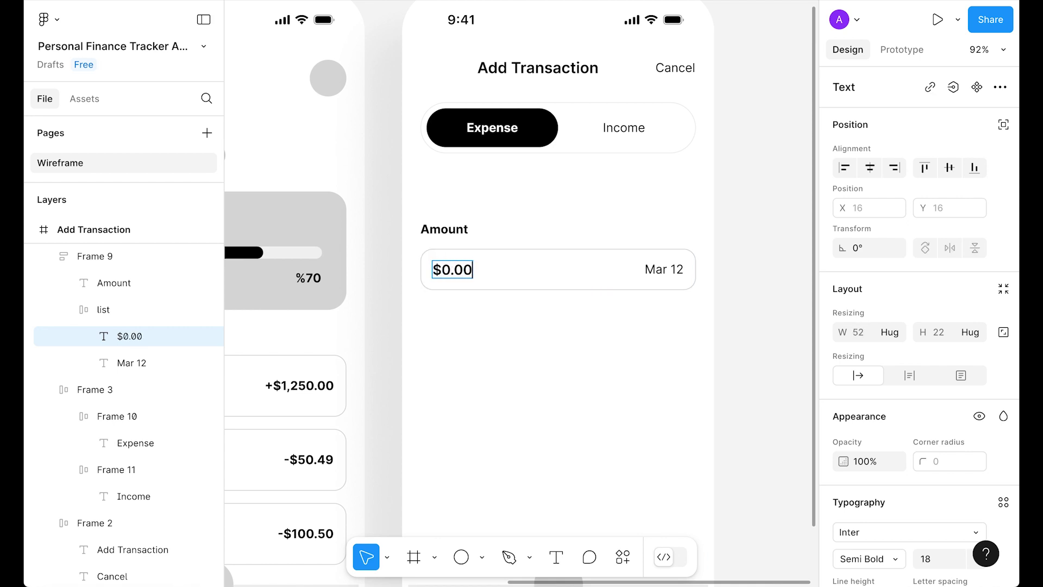
{"action": "key", "text": "Escape"}
Set the $0.00 text to Regular weight, Fill width and centered alignment
{"action": "key", "text": "super+alt+comma"}
{"action": "key", "text": "super+alt+comma"}
{"action": "left_click", "coordinate": [889, 241]}
{"action": "left_click", "coordinate": [894, 261]}
{"action": "left_click", "coordinate": [869, 548]}
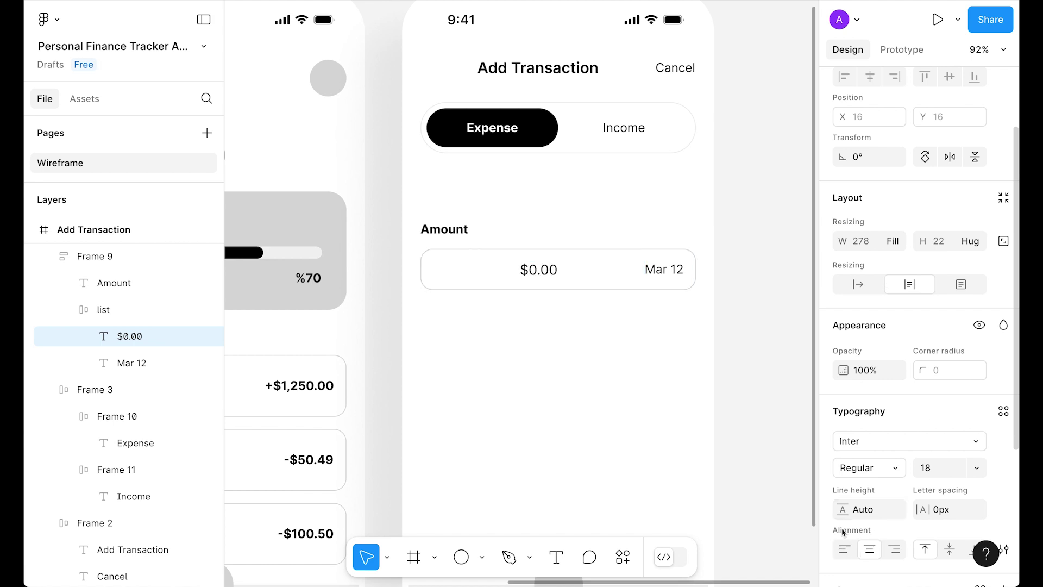
Delete the Mar 12 text from the amount field and color the $0.00 text light grey
{"action": "left_click", "coordinate": [679, 272]}
{"action": "key", "text": "BackSpace"}
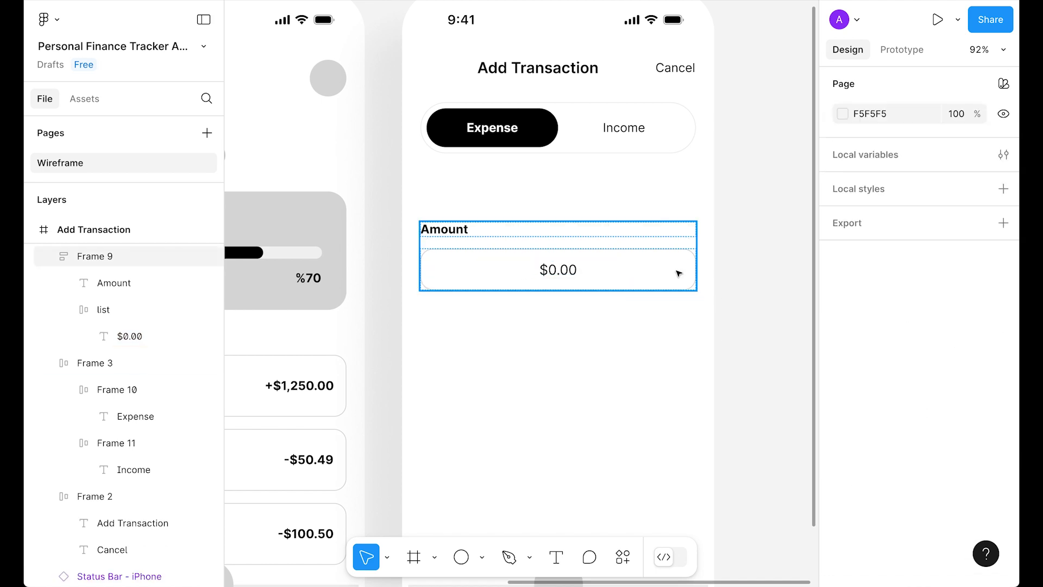
{"action": "left_click", "coordinate": [558, 270]}
{"action": "left_click", "coordinate": [875, 508]}
{"action": "type", "text": "light grey"}
{"action": "left_click", "coordinate": [738, 380]}
{"action": "scroll", "coordinate": [752, 277], "scroll_direction": "up", "scroll_amount": 1}
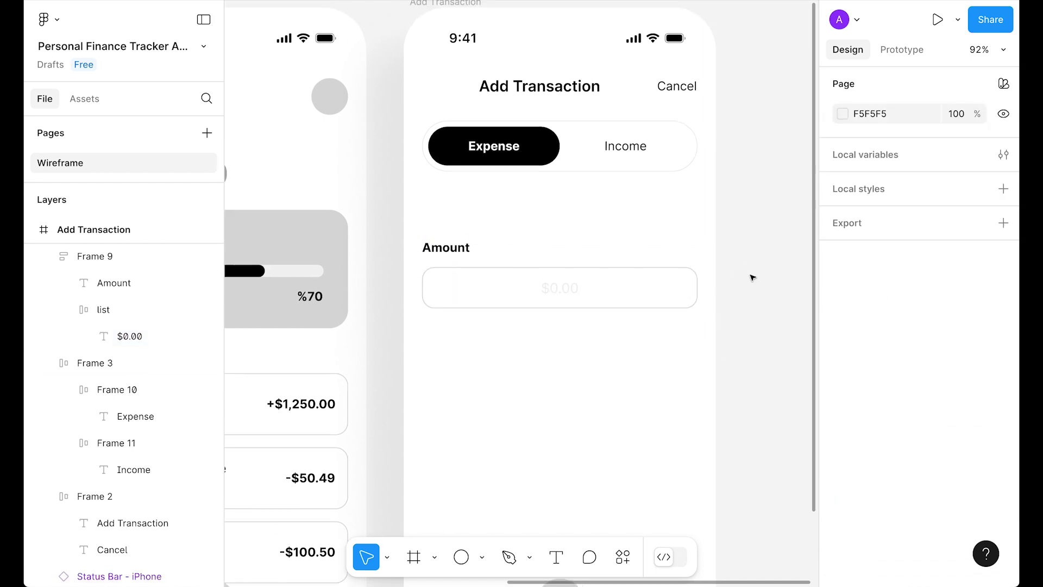
Set the Amount label's font weight to Semi Bold and its size to 14
{"action": "scroll", "coordinate": [712, 353], "scroll_direction": "down", "scroll_amount": 1}
{"action": "left_click", "coordinate": [458, 231]}
{"action": "scroll", "coordinate": [945, 429], "scroll_direction": "down", "scroll_amount": 3}
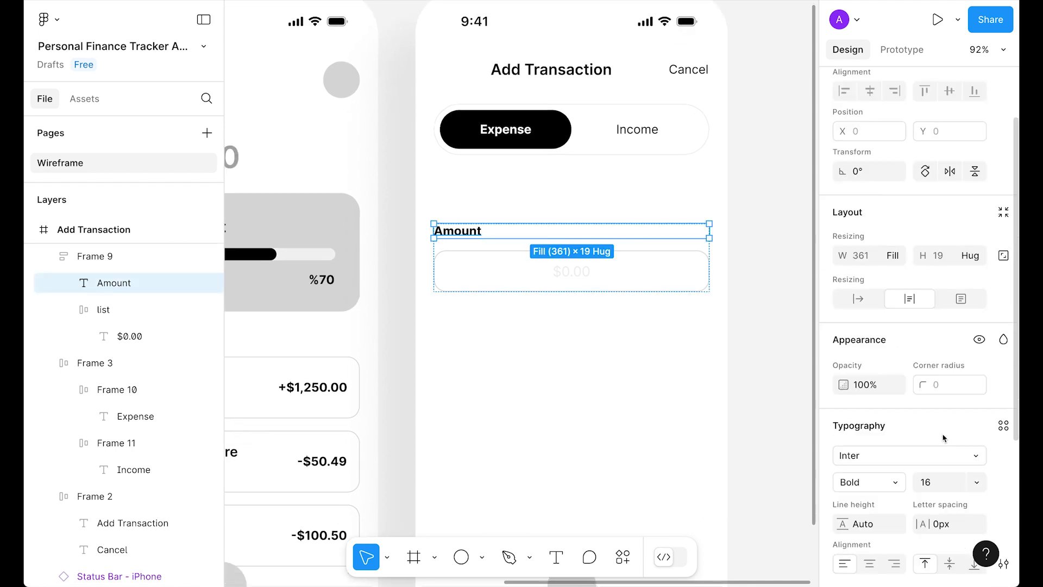
{"action": "left_click", "coordinate": [901, 467]}
{"action": "left_click", "coordinate": [891, 447]}
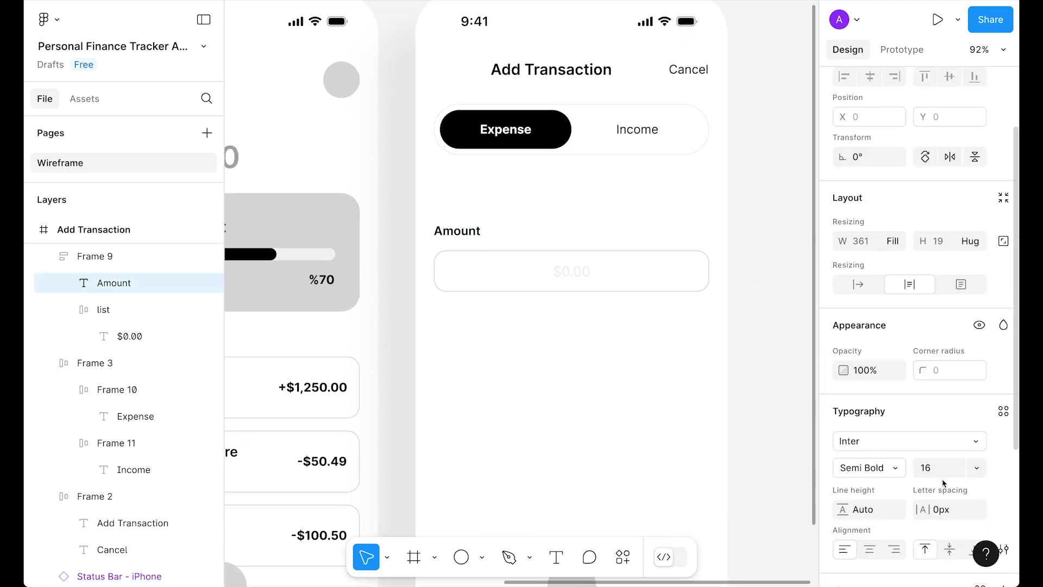
Set the Amount field's vertical gap to 8 and move the field up beneath the Expense/Income toggle to Y 240
{"action": "left_click", "coordinate": [531, 286]}
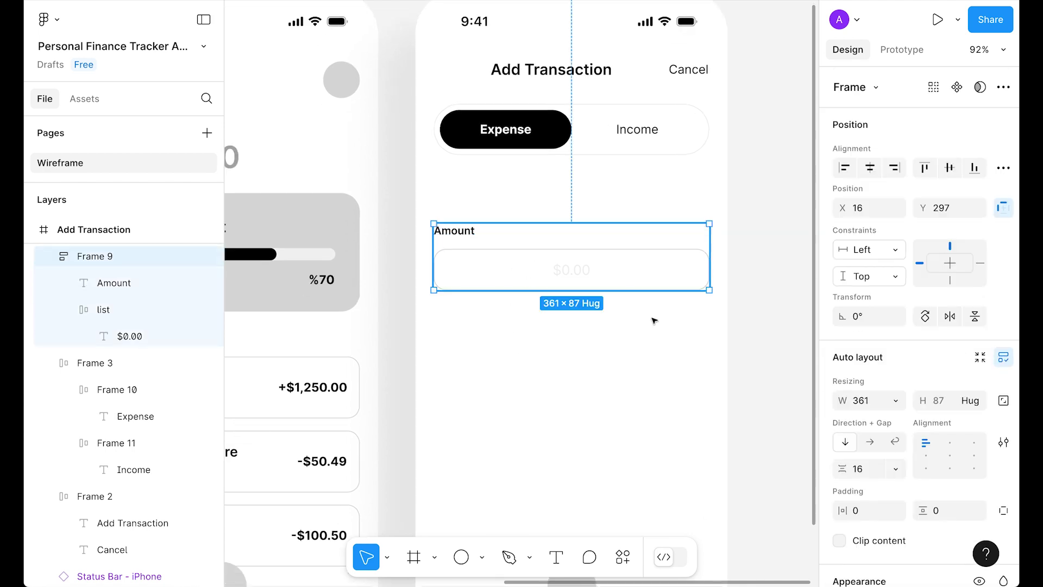
{"action": "left_click", "coordinate": [858, 475]}
{"action": "type", "text": "8"}
{"action": "key", "text": "Return"}
{"action": "key", "text": "Escape"}
{"action": "left_click", "coordinate": [548, 267]}
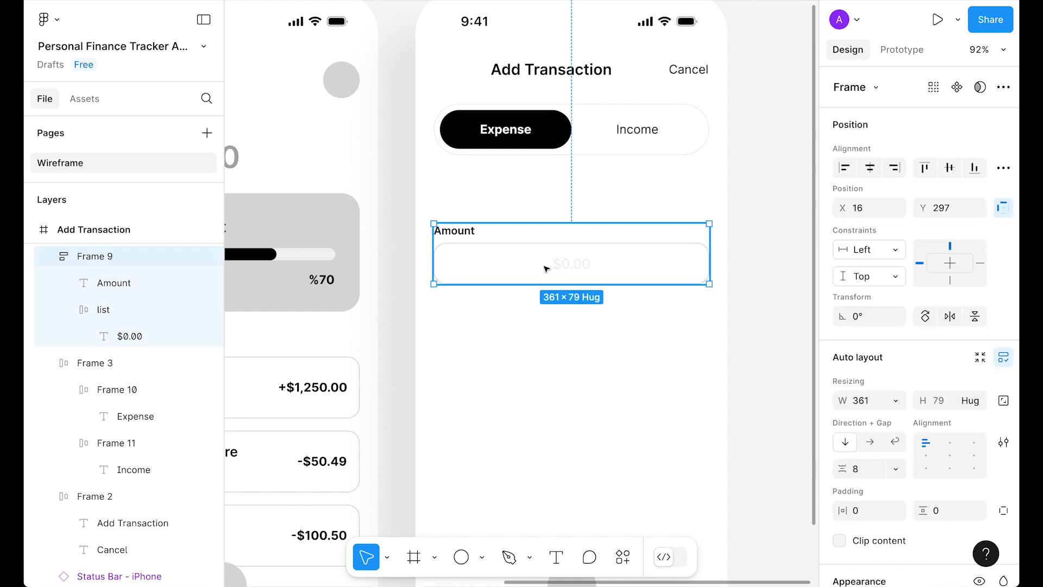
{"action": "left_click_drag", "start_coordinate": [545, 241], "coordinate": [546, 197]}
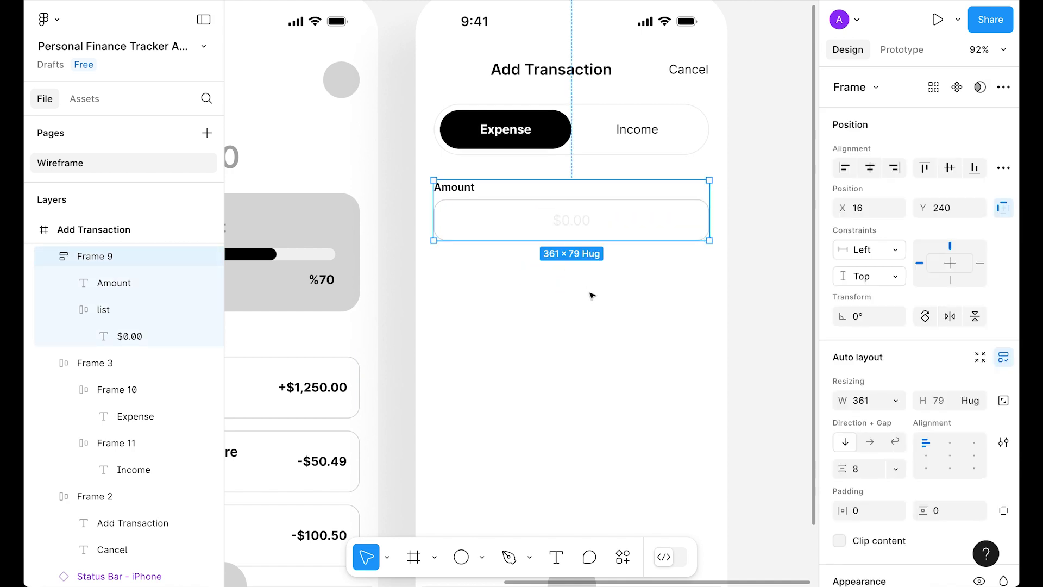
{"action": "left_click", "coordinate": [602, 346]}
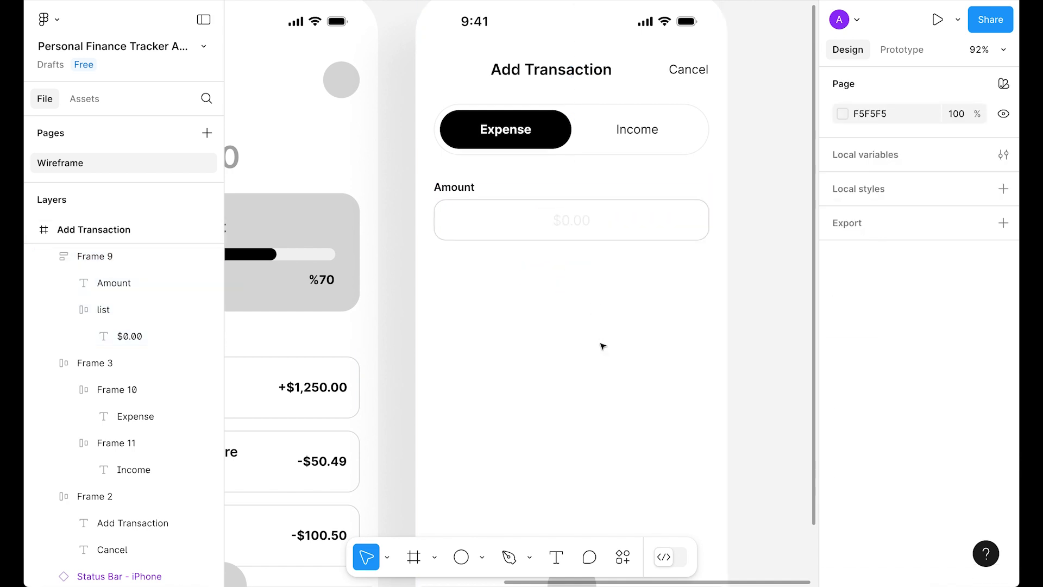
Duplicate the Amount field directly below the original and change the copy's label to "Category"
{"action": "key", "text": "shift+1"}
{"action": "scroll", "coordinate": [508, 301], "scroll_direction": "up", "scroll_amount": 4}
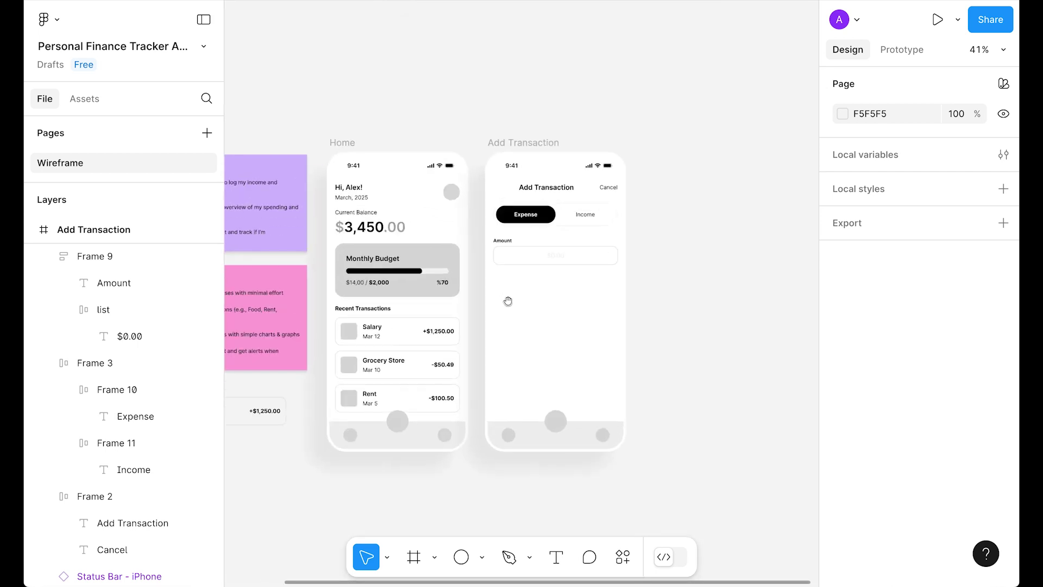
{"action": "scroll", "coordinate": [571, 310], "scroll_direction": "up", "scroll_amount": 3}
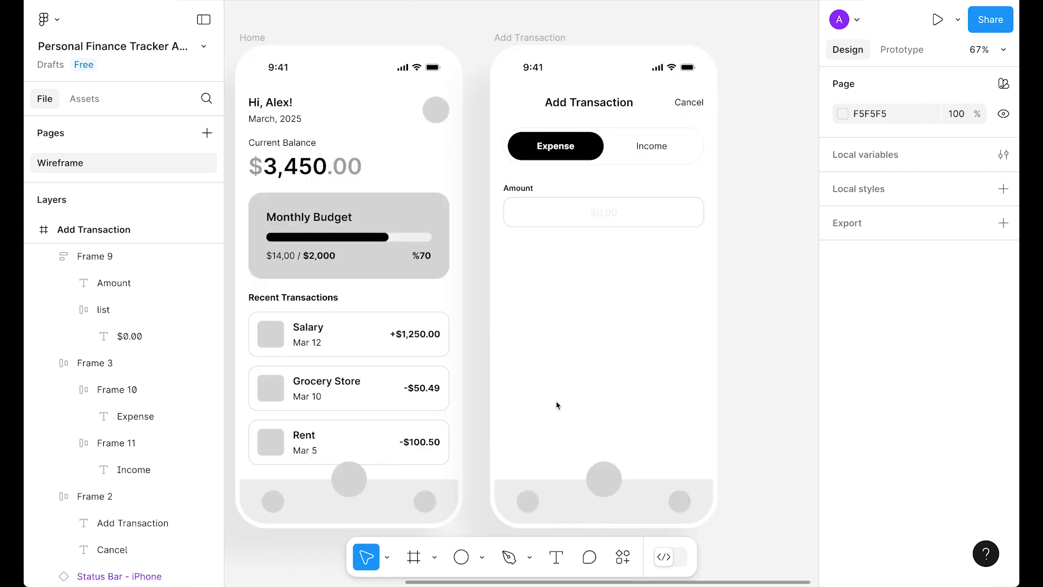
{"action": "left_click", "coordinate": [585, 207]}
{"action": "left_click_drag", "start_coordinate": [556, 215], "coordinate": [566, 278]}
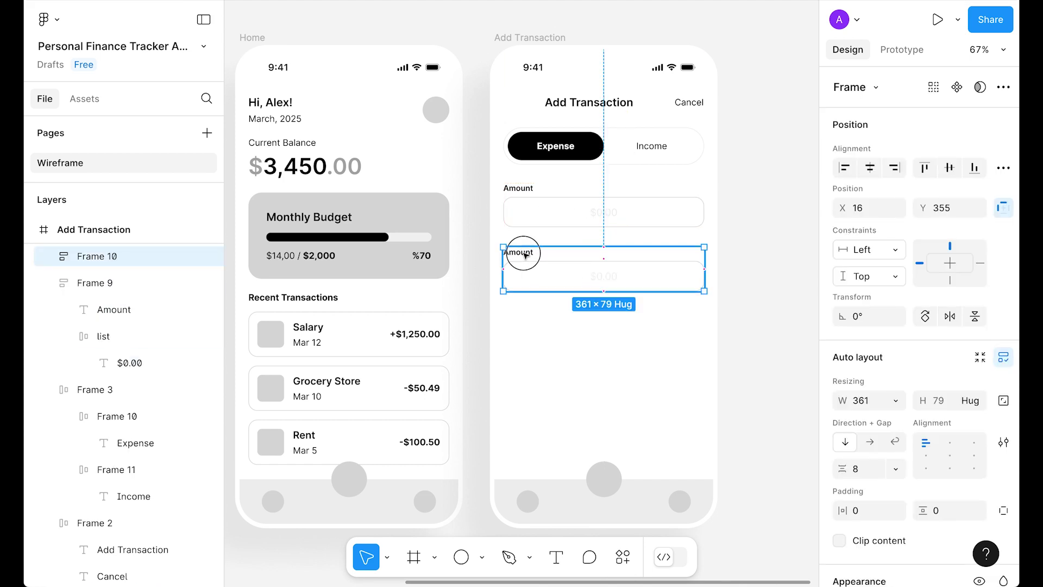
{"action": "double_click", "coordinate": [522, 251]}
{"action": "type", "text": "Categoryt"}
{"action": "key", "text": "BackSpace"}
Duplicate the $0.00 text inside the Category field and replace the second copy with "Dropdown"
{"action": "left_click", "coordinate": [597, 282]}
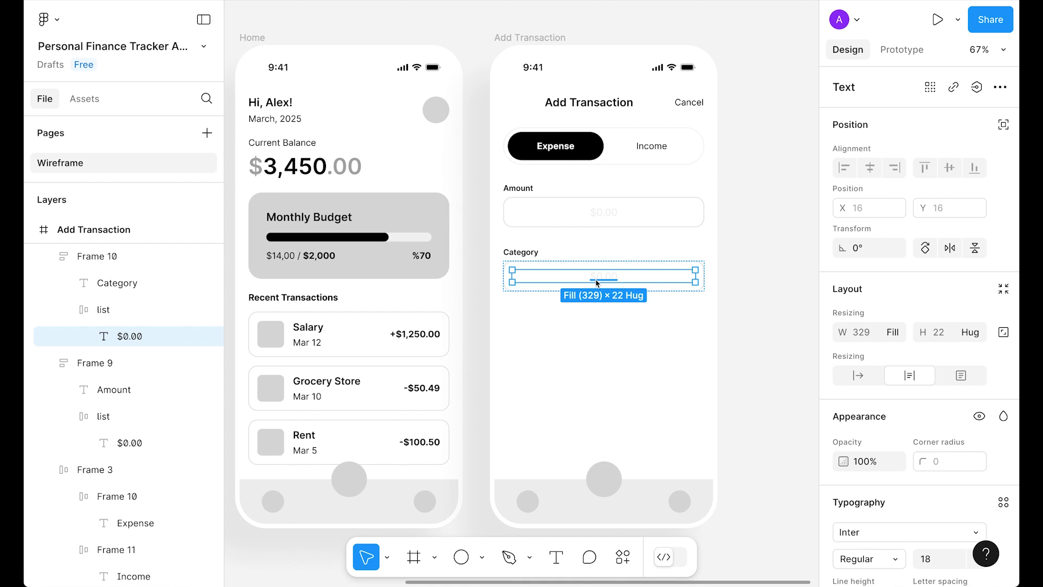
{"action": "key", "text": "ctrl+d"}
{"action": "left_click", "coordinate": [562, 280]}
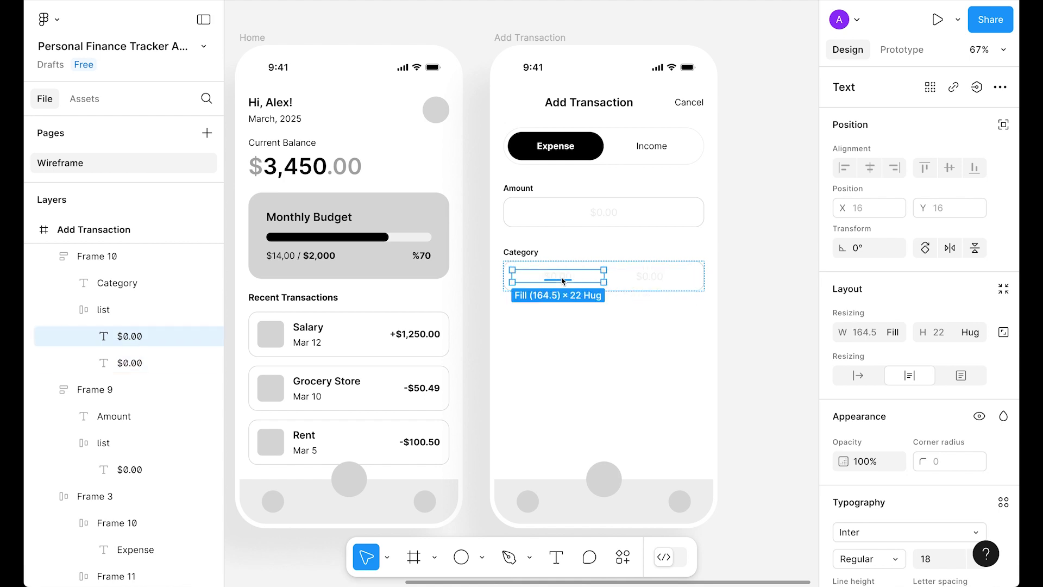
{"action": "double_click", "coordinate": [657, 278]}
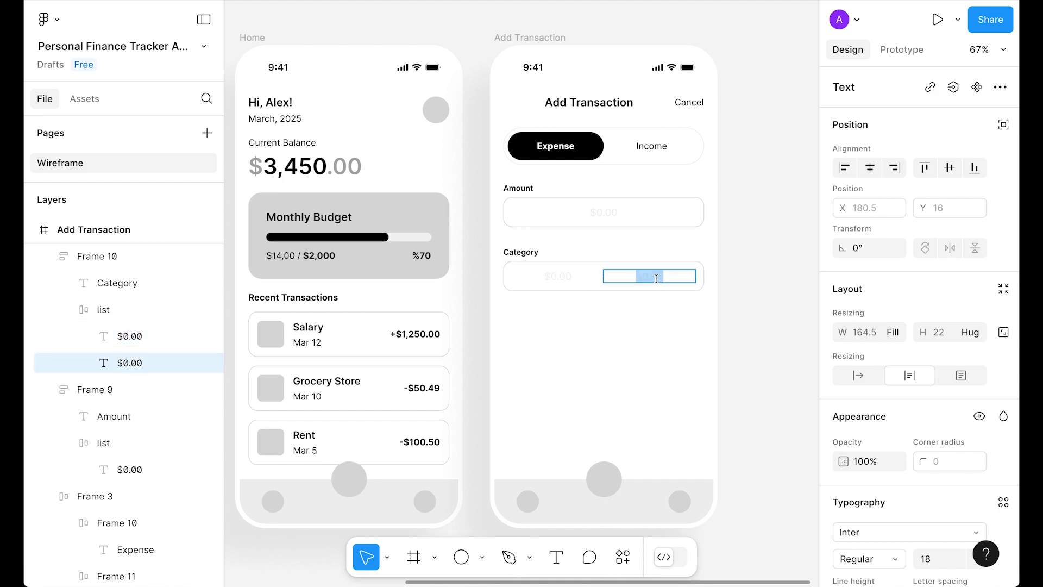
{"action": "type", "text": "Dropd"}
{"action": "key", "text": "Escape"}
Color the Dropdown text black, right-align it and set its width to Hug contents
{"action": "scroll", "coordinate": [918, 326], "scroll_direction": "down", "scroll_amount": 5}
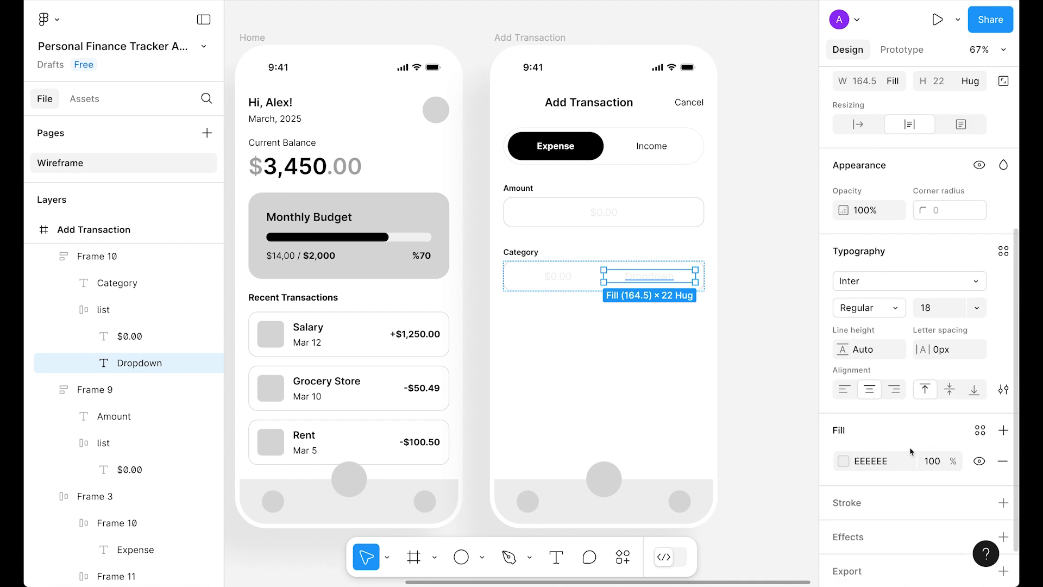
{"action": "left_click", "coordinate": [863, 460]}
{"action": "type", "text": "d"}
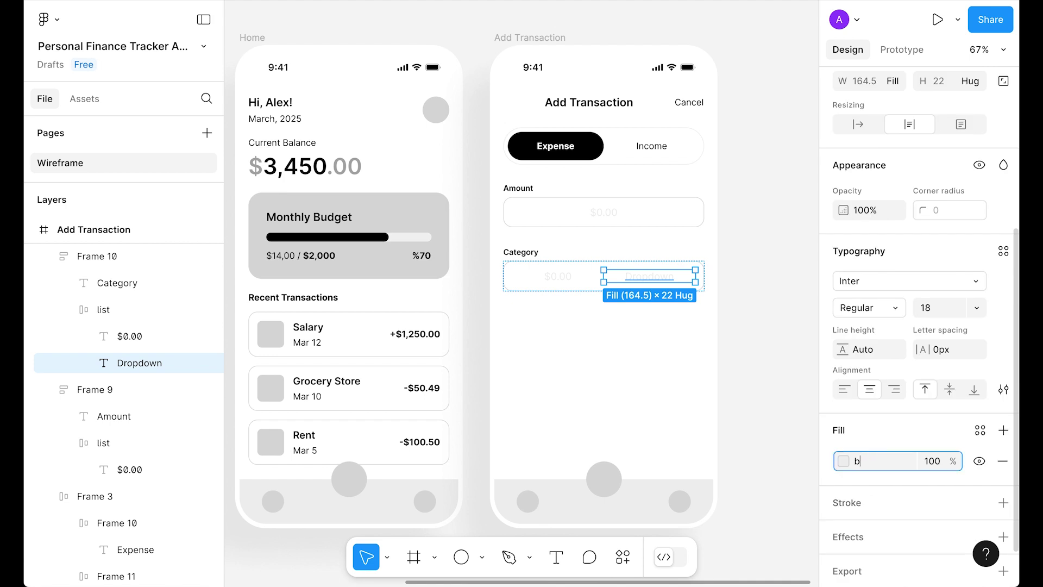
{"action": "type", "text": "lack"}
{"action": "key", "text": "Return"}
{"action": "left_click", "coordinate": [894, 389]}
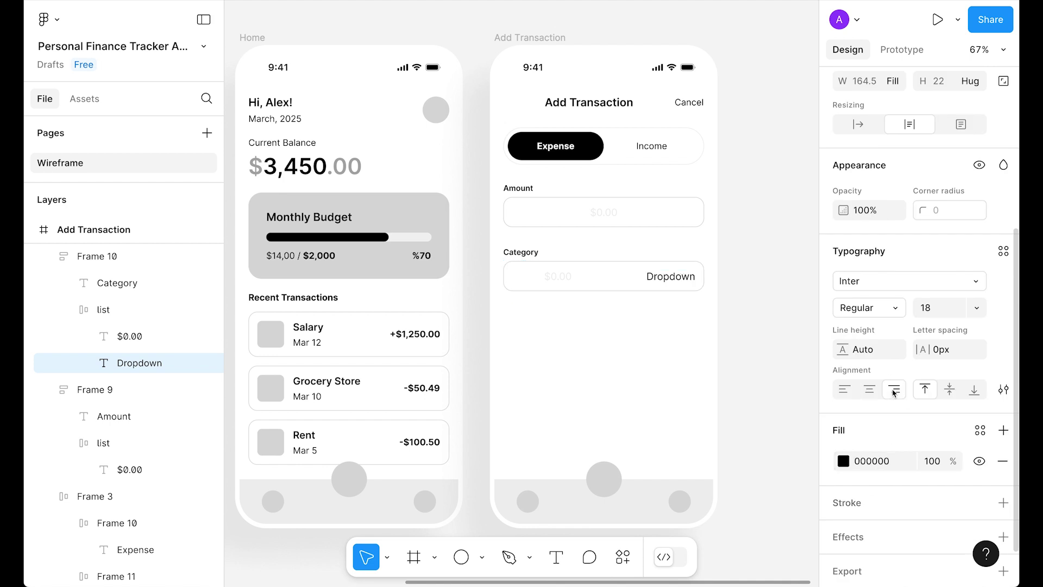
{"action": "scroll", "coordinate": [891, 209], "scroll_direction": "up", "scroll_amount": 4}
{"action": "left_click", "coordinate": [892, 255]}
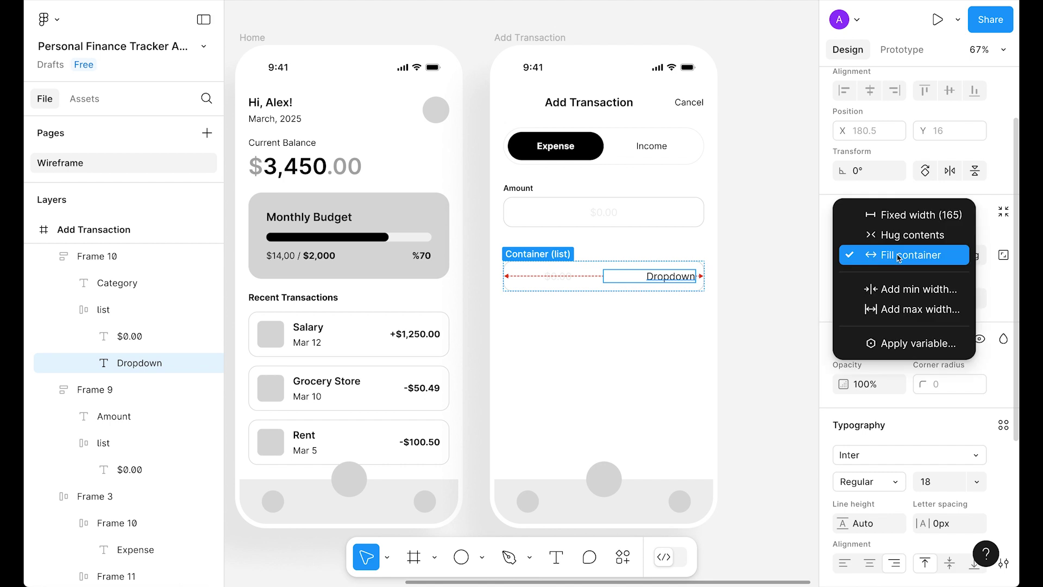
{"action": "left_click", "coordinate": [869, 234]}
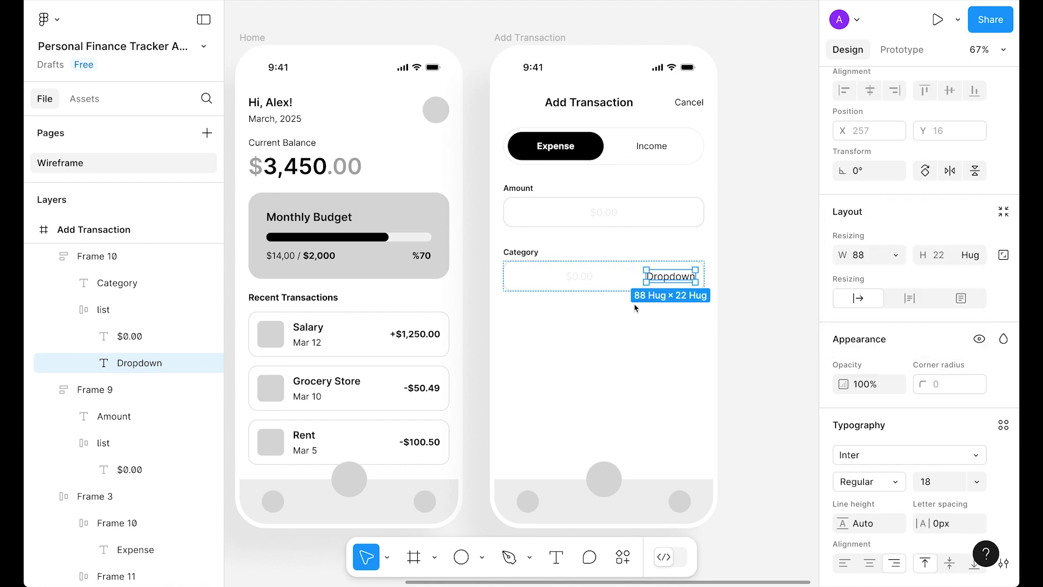
Left-align the Category field's $0.00 text, color it 000000 and replace it with "Food"
{"action": "left_click", "coordinate": [579, 276]}
{"action": "scroll", "coordinate": [891, 435], "scroll_direction": "down", "scroll_amount": 1}
{"action": "left_click", "coordinate": [846, 534]}
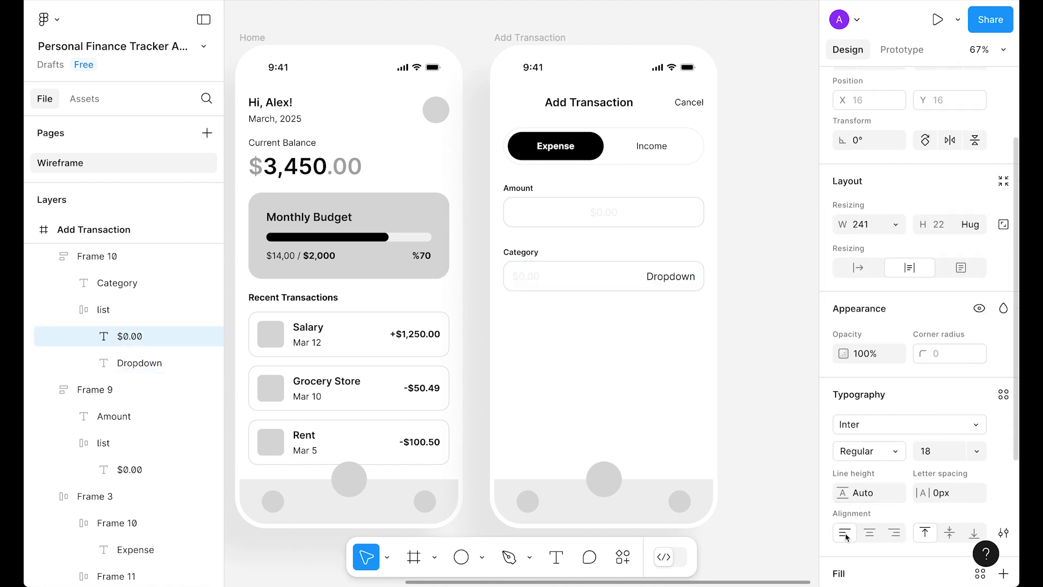
{"action": "scroll", "coordinate": [889, 424], "scroll_direction": "down", "scroll_amount": 3}
{"action": "left_click", "coordinate": [888, 424]}
{"action": "type", "text": "000000"}
{"action": "key", "text": "Return"}
{"action": "key", "text": "Return"}
{"action": "type", "text": "Food"}
Duplicate the Category field below the original and change the copy's label to "Description (opti0nal)"
{"action": "left_click", "coordinate": [581, 267]}
{"action": "left_click_drag", "start_coordinate": [632, 273], "coordinate": [623, 329]}
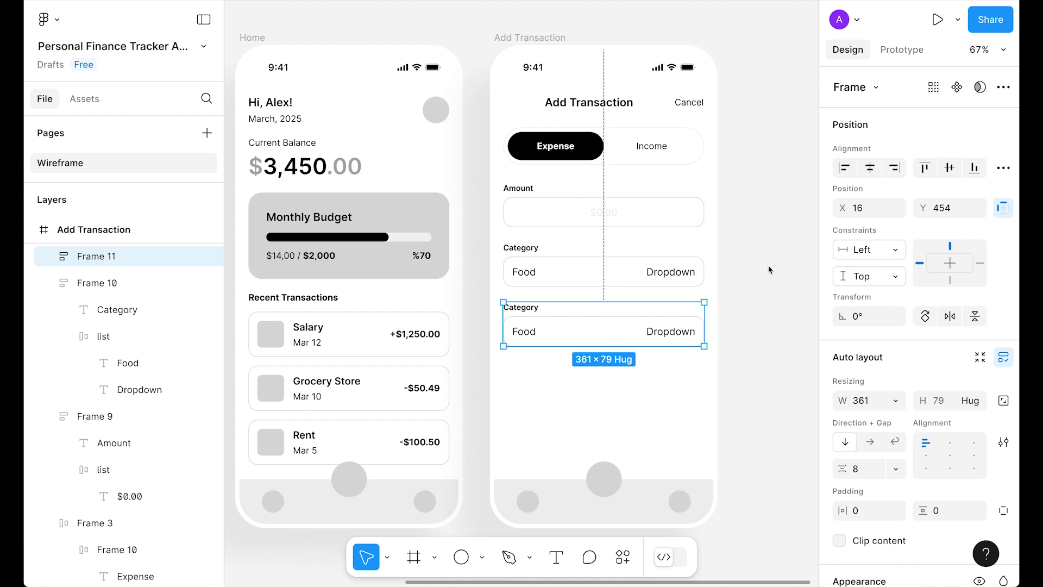
{"action": "key", "text": "Escape"}
{"action": "key", "text": "Escape"}
{"action": "double_click", "coordinate": [533, 309]}
{"action": "type", "text": "Description (opti0nal)"}
{"action": "key", "text": "Escape"}
{"action": "key", "text": "Escape"}
Delete the Dropdown text from the Description field and replace "Food" with "Grocery shopping"
{"action": "left_click", "coordinate": [669, 336]}
{"action": "key", "text": "Delete"}
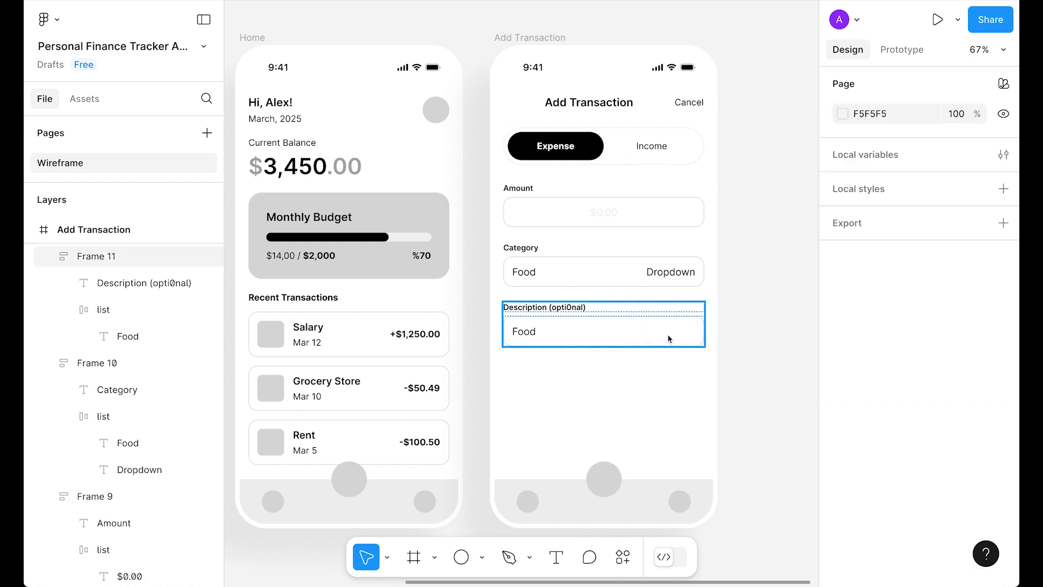
{"action": "double_click", "coordinate": [523, 331]}
{"action": "type", "text": "Grocery shopping"}
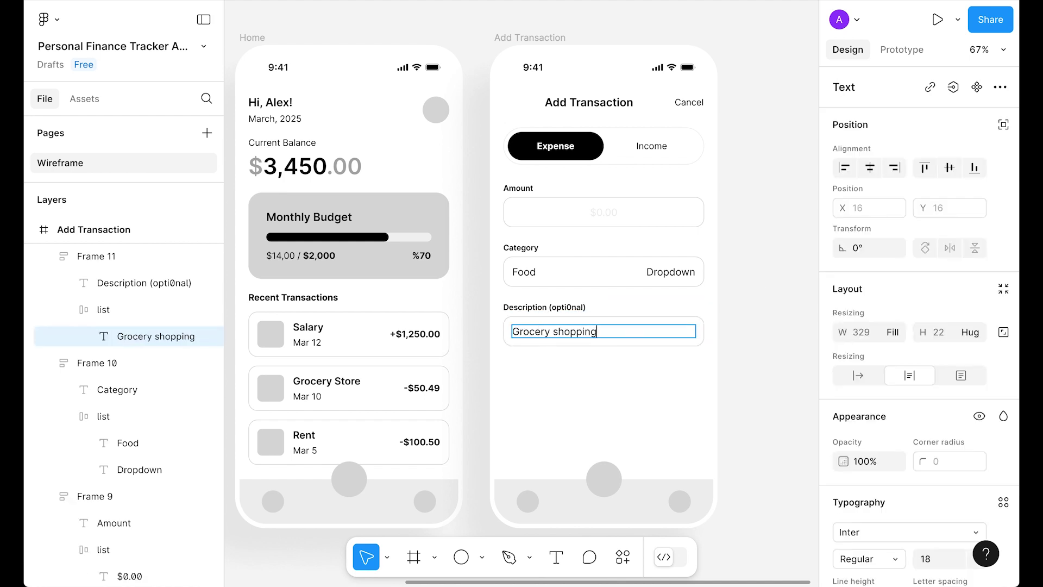
{"action": "key", "text": "Escape"}
Color the Grocery shopping placeholder text EEEEEE
{"action": "scroll", "coordinate": [918, 326], "scroll_direction": "down", "scroll_amount": 5}
{"action": "left_click", "coordinate": [875, 418]}
{"action": "type", "text": "EEEEEE"}
{"action": "key", "text": "Return"}
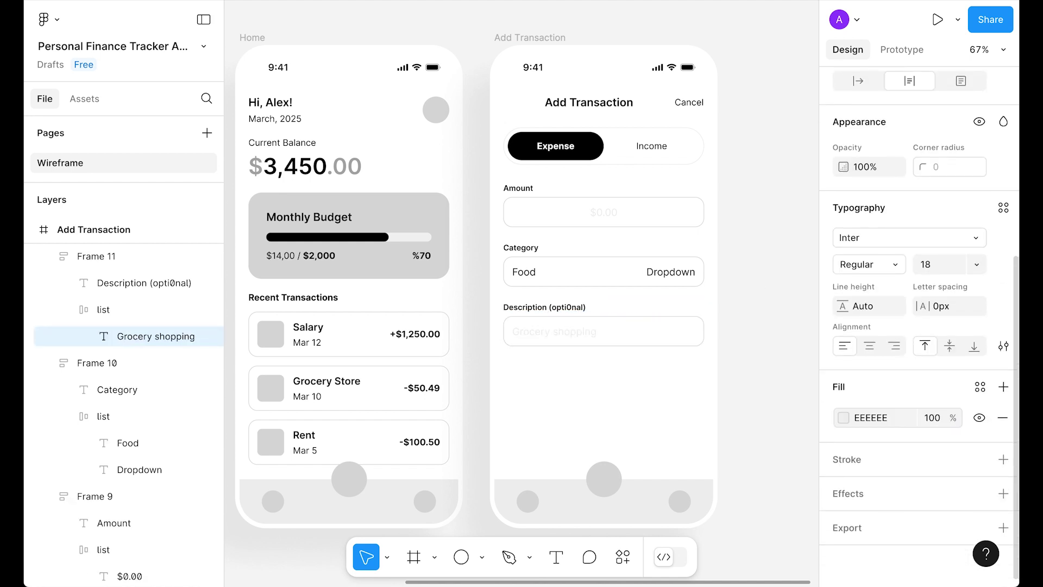
{"action": "left_click", "coordinate": [763, 334]}
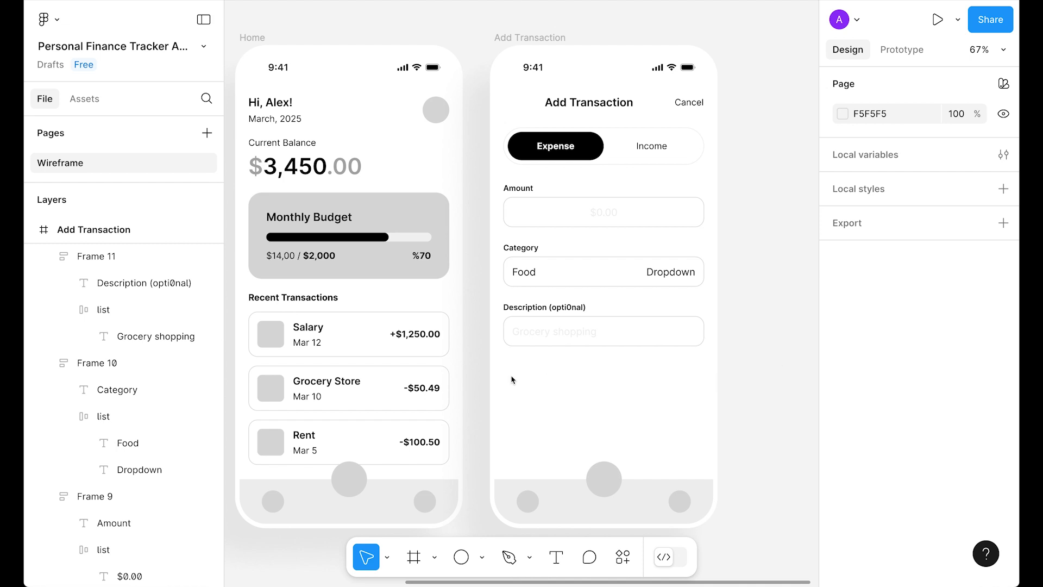
Delete the Add Transaction screen's bottom navigation shapes and place a 361-wide copy of the Expense pill below the Description field
{"action": "left_click_drag", "start_coordinate": [526, 418], "coordinate": [696, 507]}
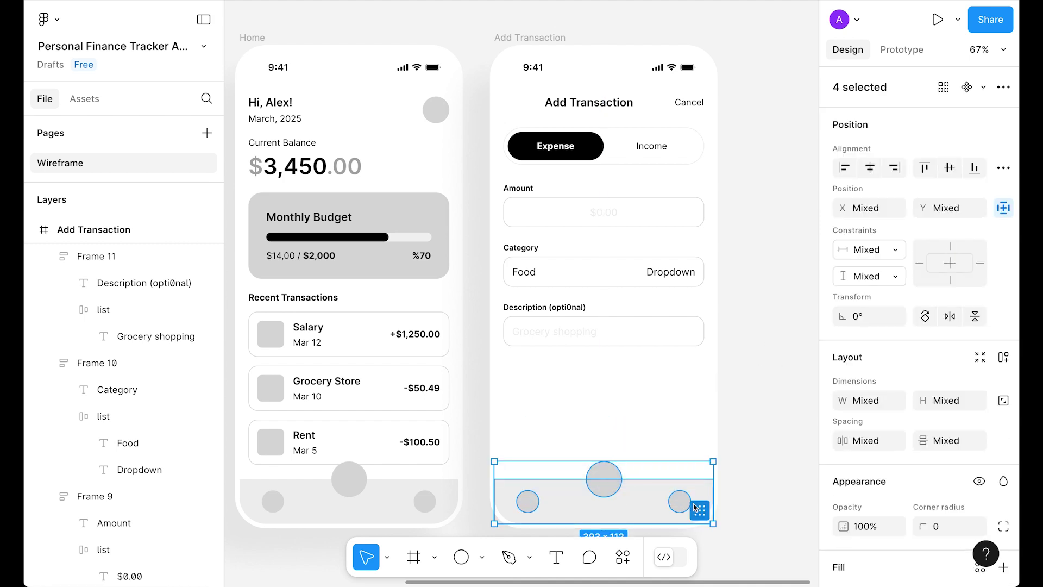
{"action": "key", "text": "Delete"}
{"action": "left_click", "coordinate": [568, 151]}
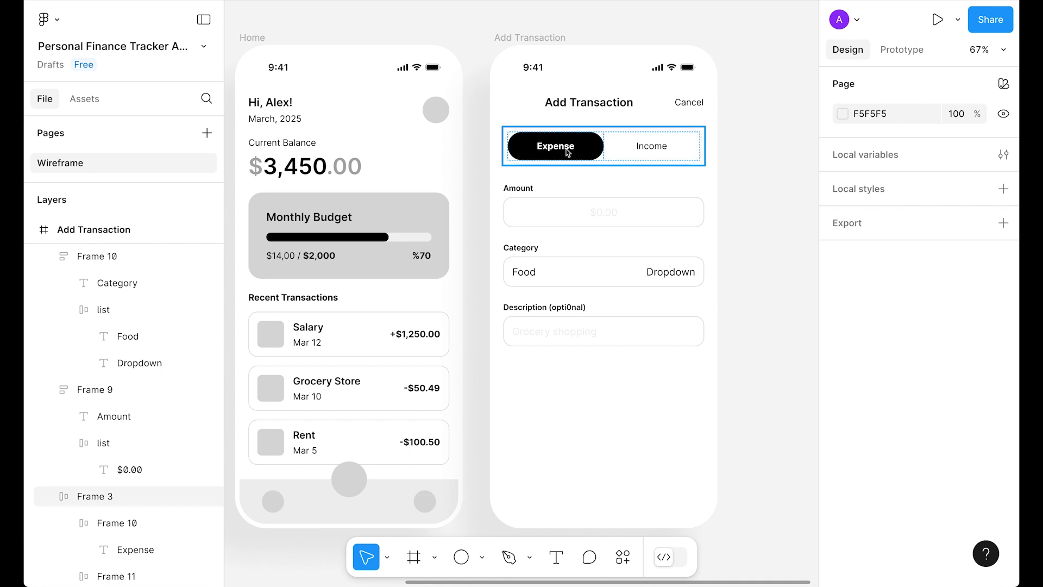
{"action": "left_click", "coordinate": [568, 152]}
{"action": "left_click_drag", "start_coordinate": [570, 152], "coordinate": [706, 389]}
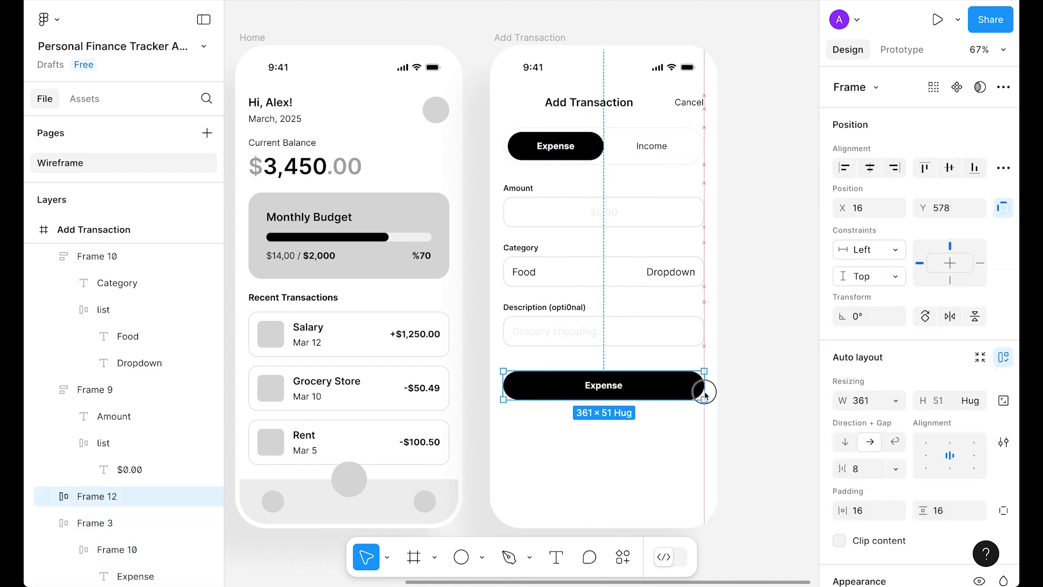
Set the new button's vertical padding to 24 and change its label to "Save"
{"action": "scroll", "coordinate": [922, 461], "scroll_direction": "down", "scroll_amount": 3}
{"action": "left_click", "coordinate": [940, 426]}
{"action": "type", "text": "24"}
{"action": "key", "text": "Return"}
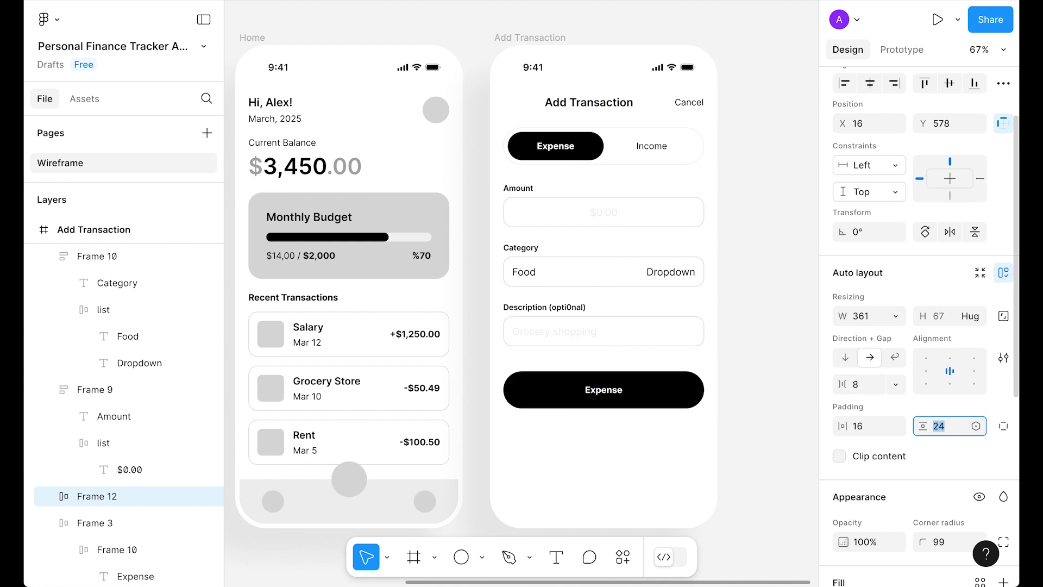
{"action": "double_click", "coordinate": [607, 391]}
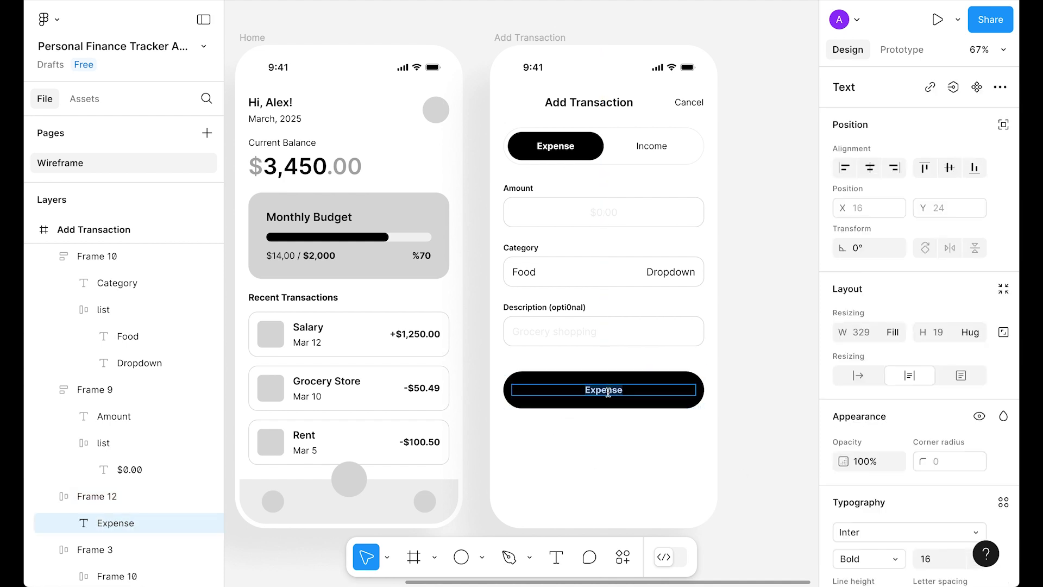
{"action": "type", "text": "Save"}
{"action": "left_click", "coordinate": [777, 324]}
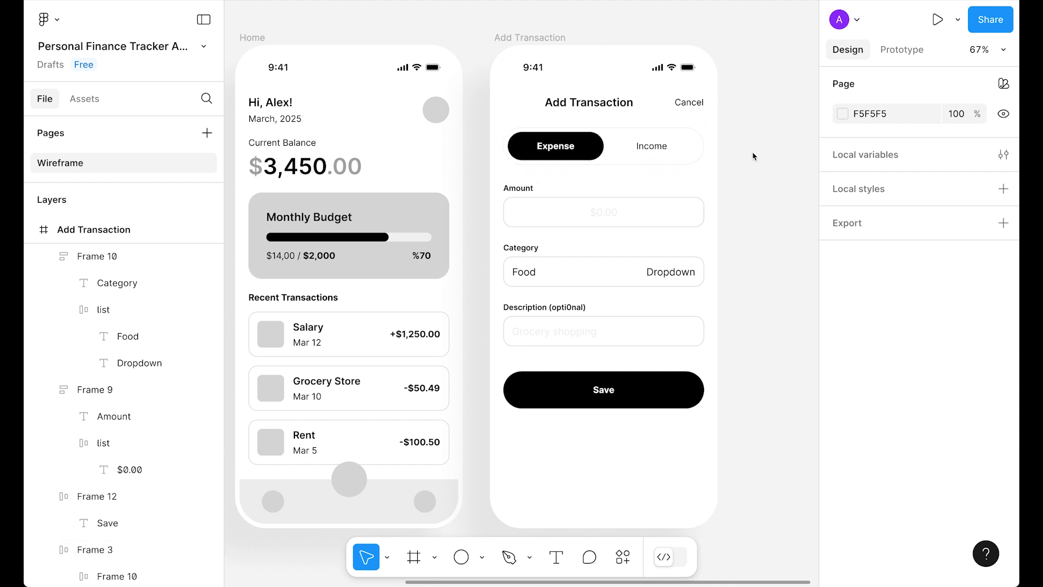
Correct the misspelled description label to read "Description (optional)"
{"action": "scroll", "coordinate": [464, 303], "scroll_direction": "right", "scroll_amount": 3}
{"action": "double_click", "coordinate": [464, 304]}
{"action": "double_click", "coordinate": [463, 305]}
{"action": "left_click", "coordinate": [463, 308]}
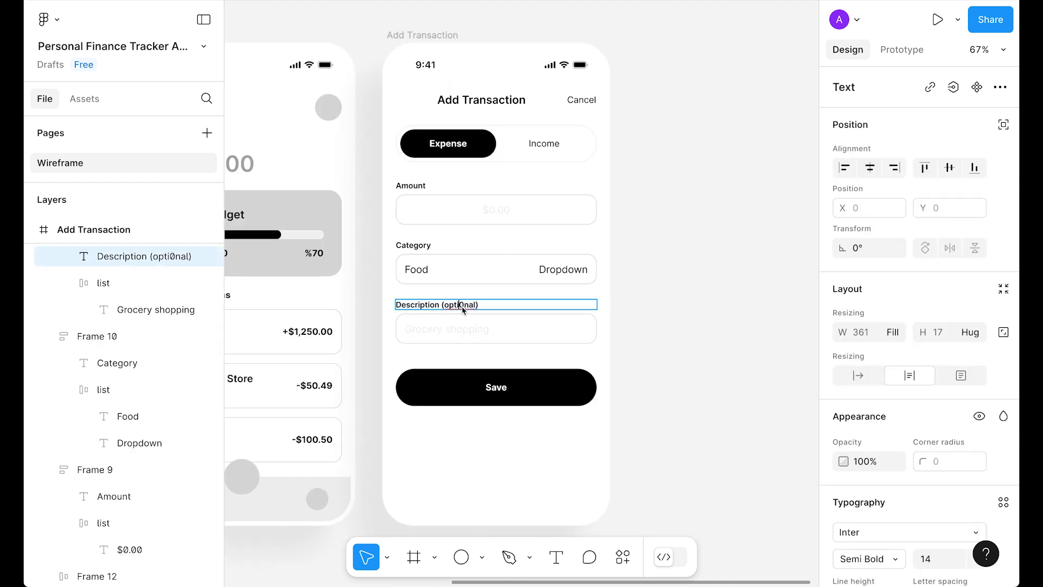
{"action": "type", "text": "o"}
{"action": "left_click", "coordinate": [731, 263]}
Turn the Expense/Income toggle frame into a component and rename it "Tabs"
{"action": "scroll", "coordinate": [750, 298], "scroll_direction": "left", "scroll_amount": 4}
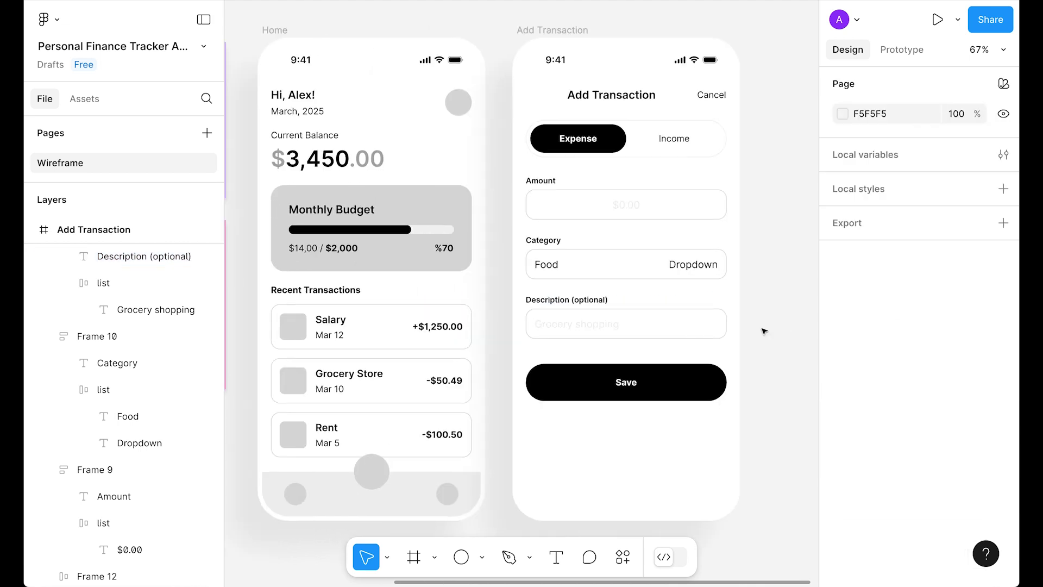
{"action": "scroll", "coordinate": [767, 341], "scroll_direction": "down", "scroll_amount": 3}
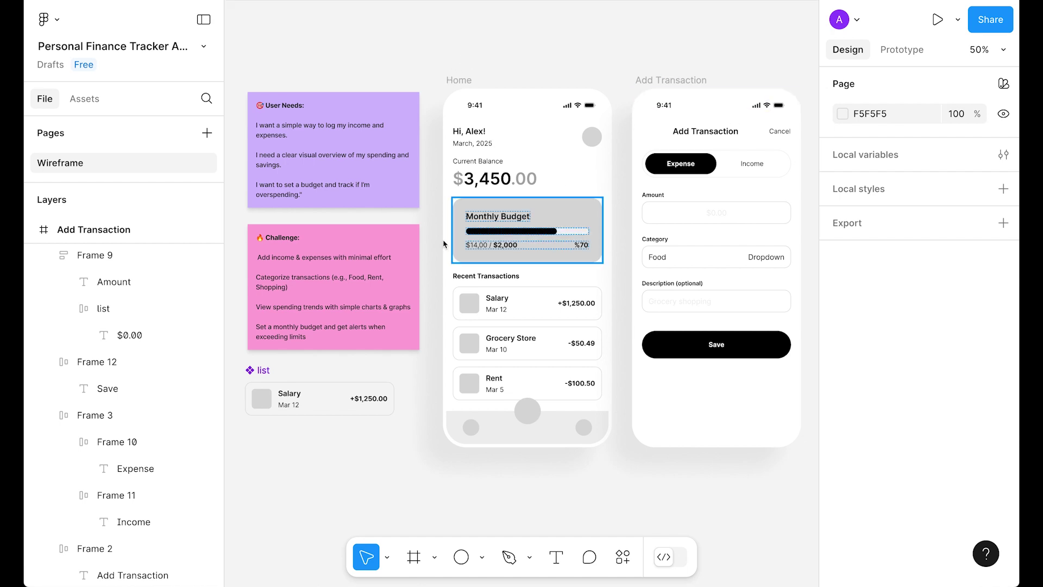
{"action": "scroll", "coordinate": [255, 344], "scroll_direction": "up", "scroll_amount": 5}
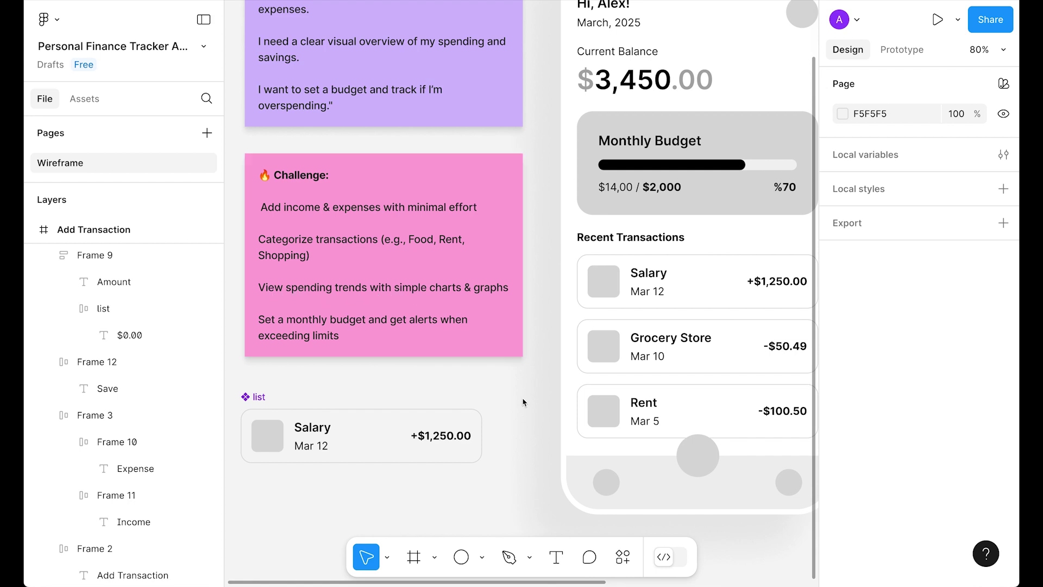
{"action": "scroll", "coordinate": [522, 399], "scroll_direction": "down", "scroll_amount": 3}
{"action": "scroll", "coordinate": [522, 400], "scroll_direction": "right", "scroll_amount": 10}
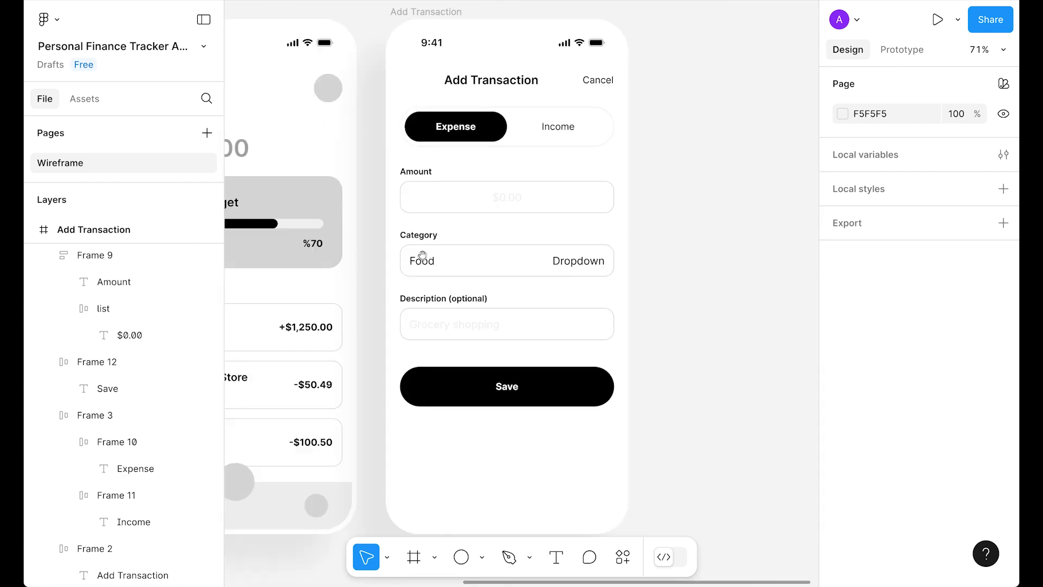
{"action": "left_click", "coordinate": [462, 136]}
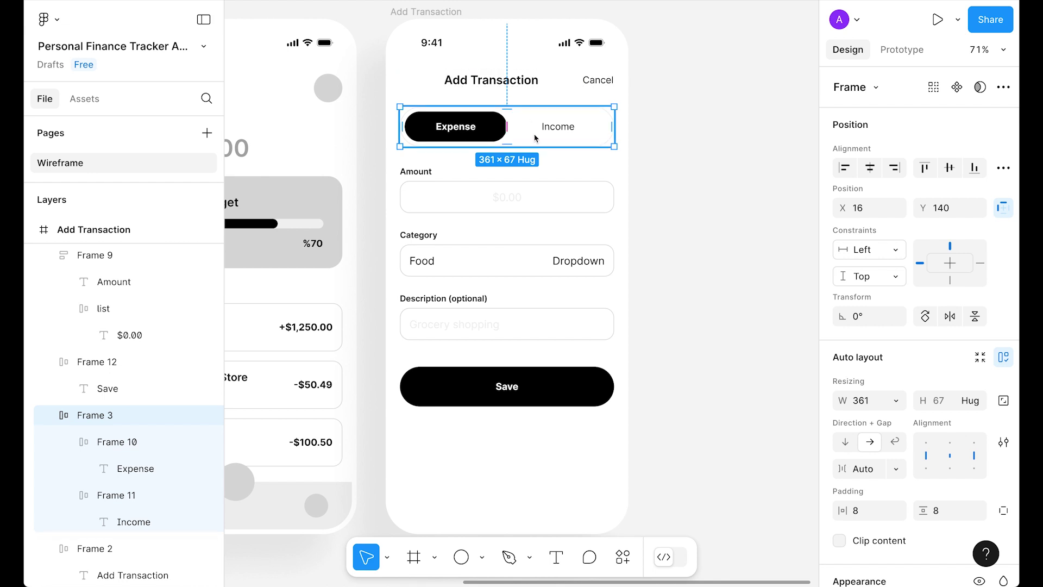
{"action": "key", "text": "ctrl+alt+k"}
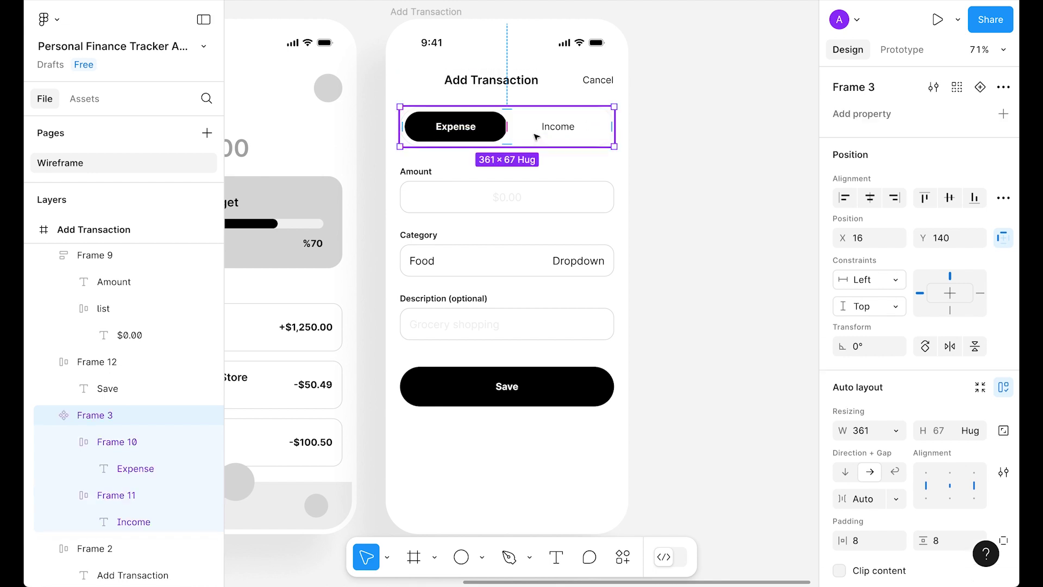
{"action": "double_click", "coordinate": [95, 415]}
{"action": "type", "text": "Tabs"}
{"action": "key", "text": "Return"}
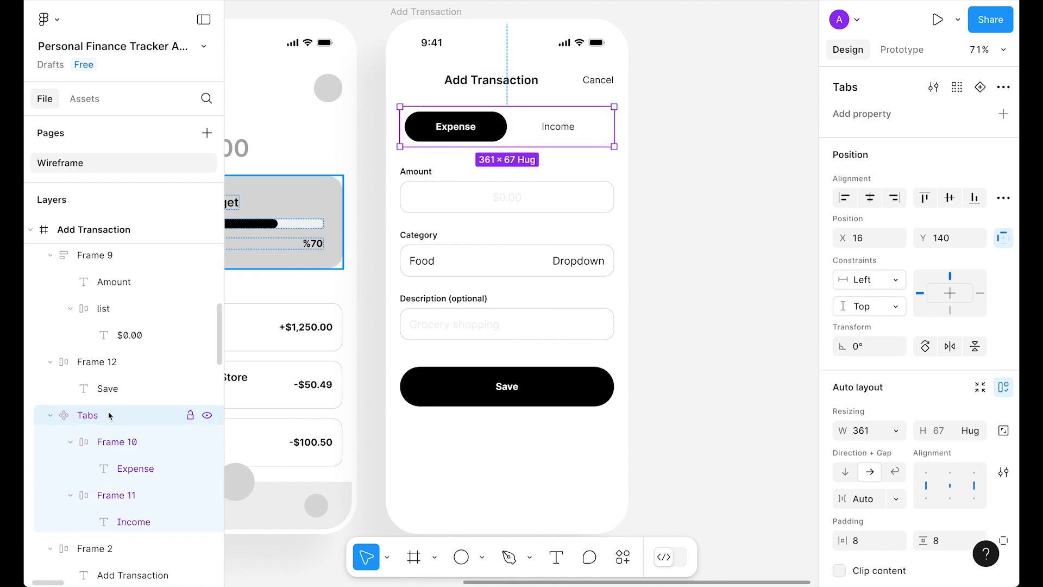
Keep an instance of Tabs on the Add Transaction screen and move its main component onto the canvas below the list component
{"action": "key", "text": "ctrl+d"}
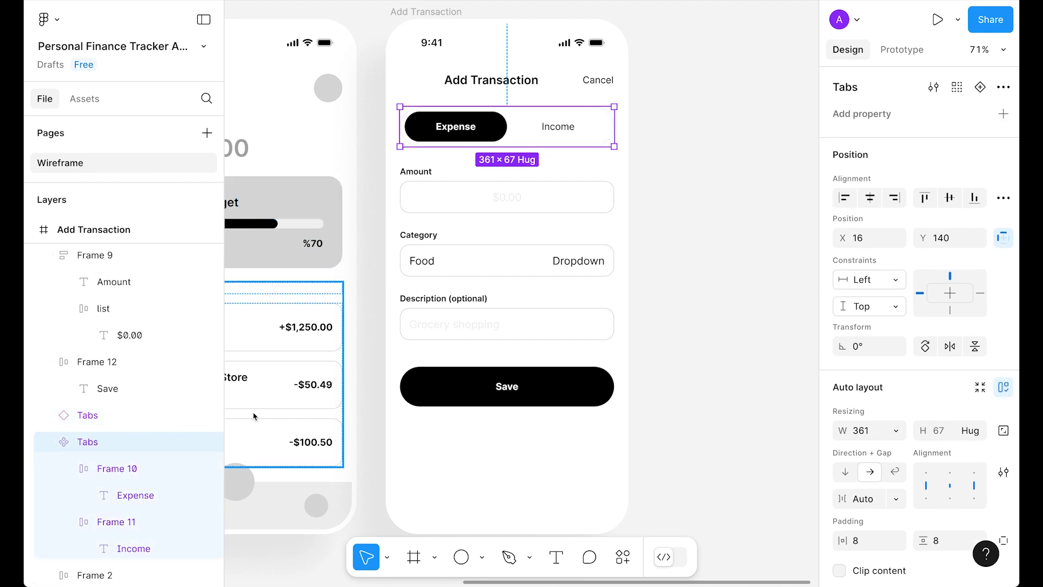
{"action": "left_click", "coordinate": [449, 428]}
{"action": "scroll", "coordinate": [449, 428], "scroll_direction": "left", "scroll_amount": 5}
{"action": "scroll", "coordinate": [449, 428], "scroll_direction": "down", "scroll_amount": 5}
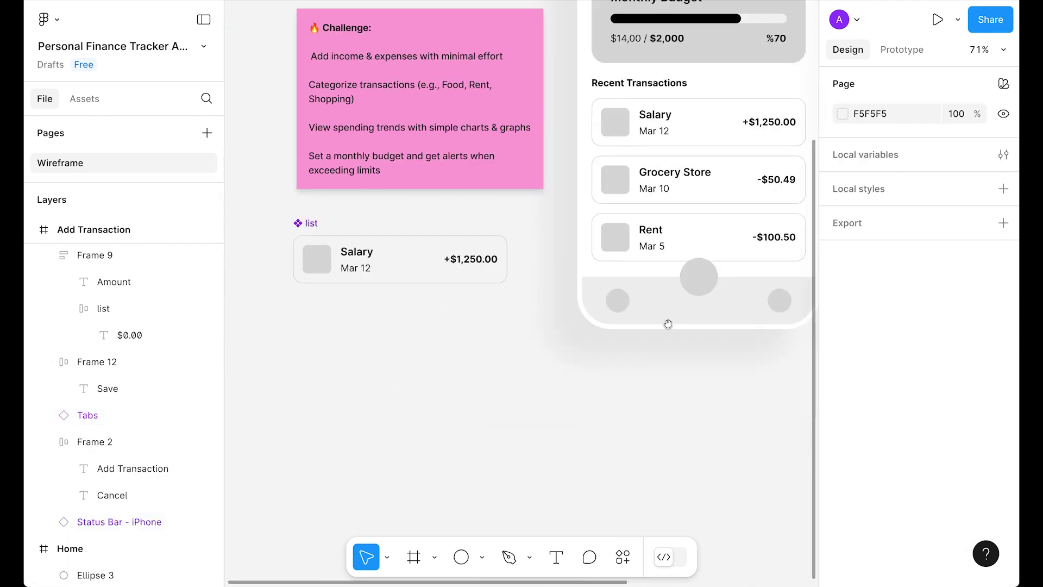
{"action": "right_click", "coordinate": [343, 338]}
{"action": "left_click", "coordinate": [390, 346]}
{"action": "left_click_drag", "start_coordinate": [299, 302], "coordinate": [318, 302]}
{"action": "left_click", "coordinate": [500, 441]}
Duplicate the Add Transaction screen and place the copy beside the original with the same 65 spacing
{"action": "scroll", "coordinate": [500, 441], "scroll_direction": "right", "scroll_amount": 6}
{"action": "scroll", "coordinate": [500, 441], "scroll_direction": "up", "scroll_amount": 2}
{"action": "scroll", "coordinate": [499, 441], "scroll_direction": "right", "scroll_amount": 4}
{"action": "scroll", "coordinate": [499, 441], "scroll_direction": "up", "scroll_amount": 3}
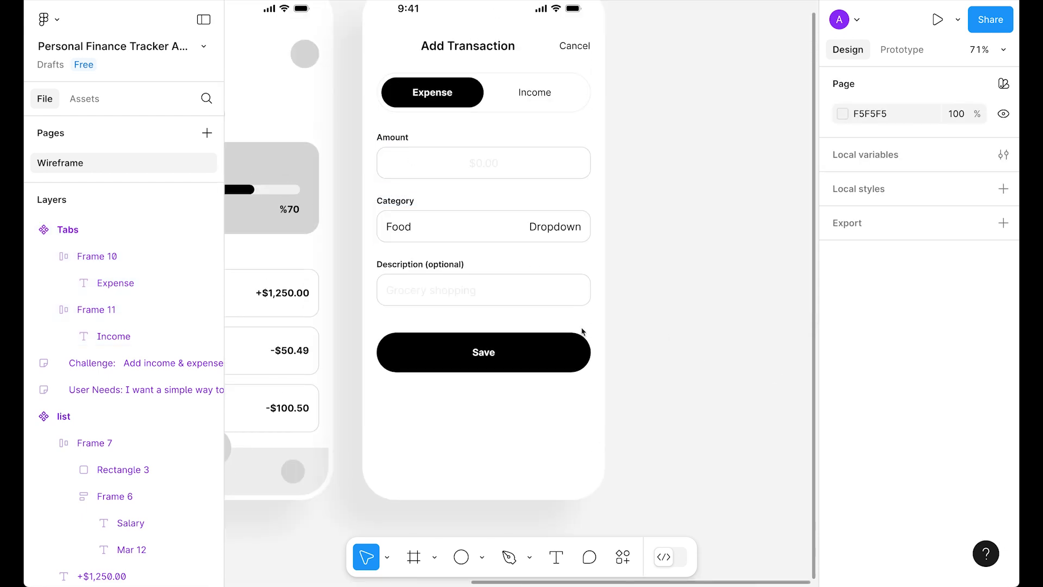
{"action": "left_click_drag", "start_coordinate": [404, 215], "coordinate": [609, 214]}
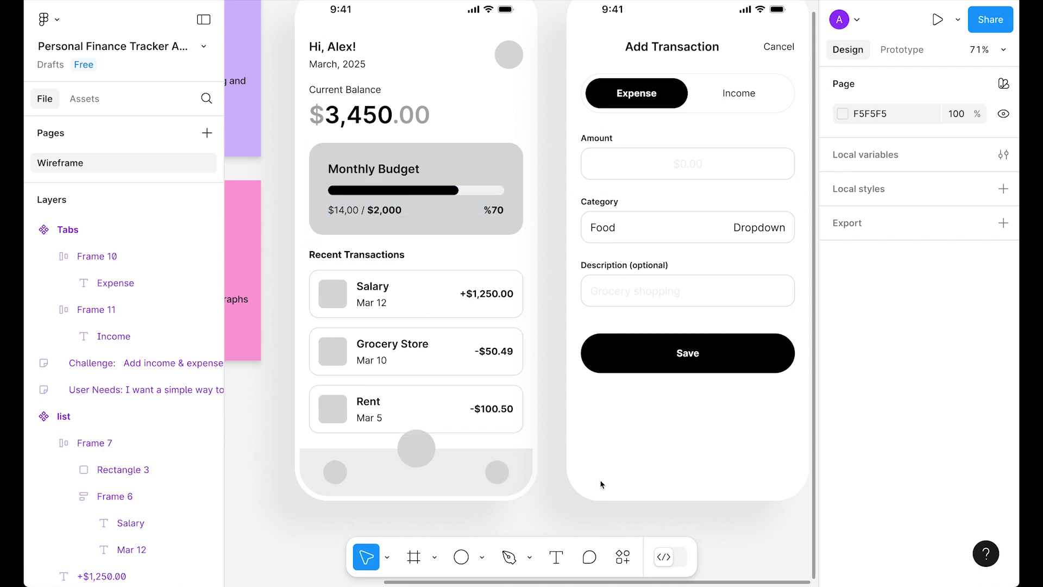
{"action": "left_click_drag", "start_coordinate": [603, 482], "coordinate": [301, 538]}
{"action": "left_click_drag", "start_coordinate": [571, 270], "coordinate": [621, 291]}
{"action": "left_click_drag", "start_coordinate": [621, 290], "coordinate": [672, 252]}
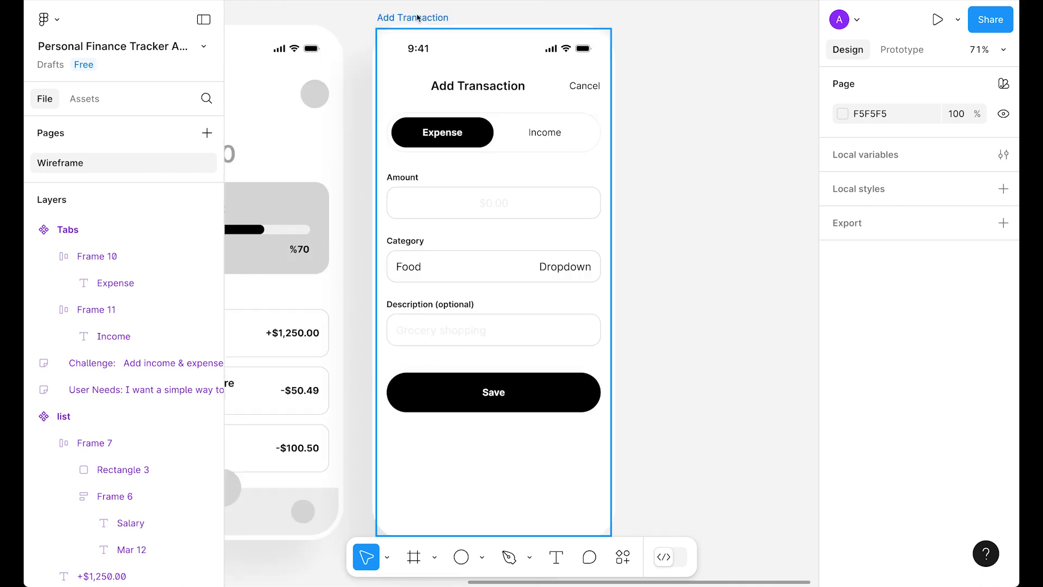
{"action": "left_click", "coordinate": [415, 16]}
{"action": "key", "text": "ctrl+d"}
{"action": "scroll", "coordinate": [638, 68], "scroll_direction": "down", "scroll_amount": 2}
{"action": "left_click_drag", "start_coordinate": [639, 68], "coordinate": [649, 68]}
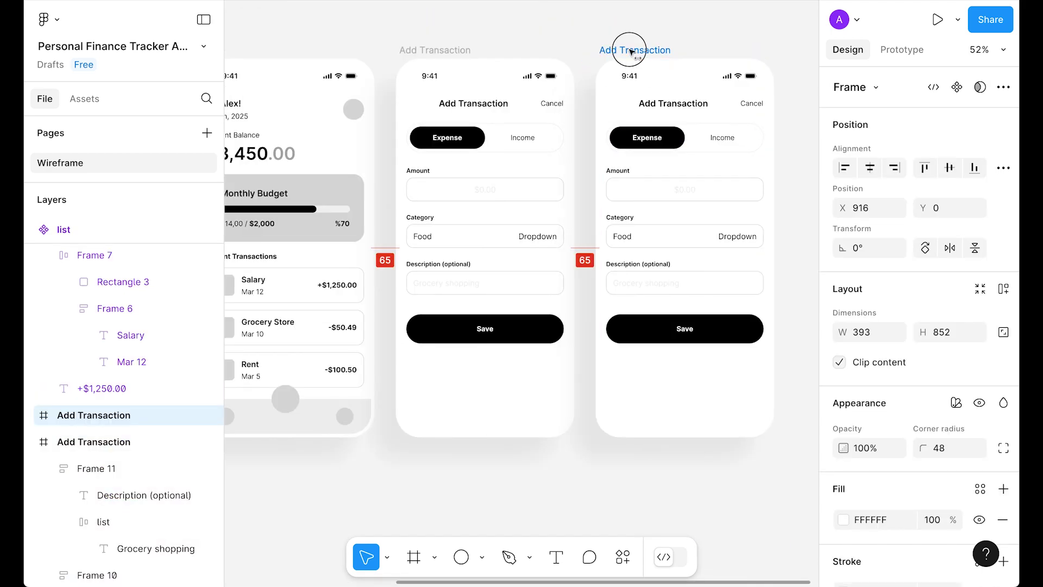
Rename the duplicated screen's frame to Analytics
{"action": "double_click", "coordinate": [630, 50]}
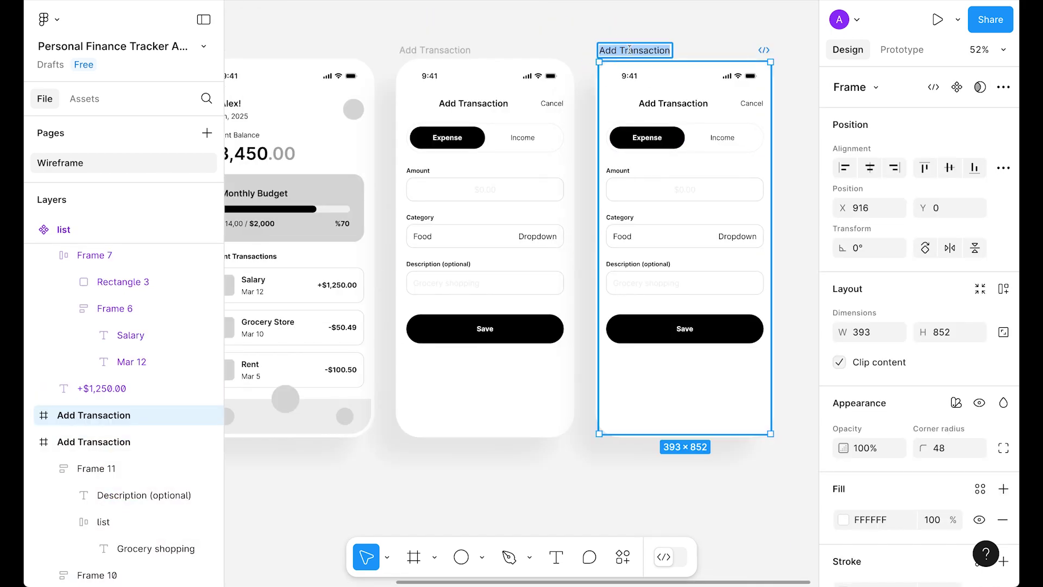
{"action": "type", "text": "Analytics"}
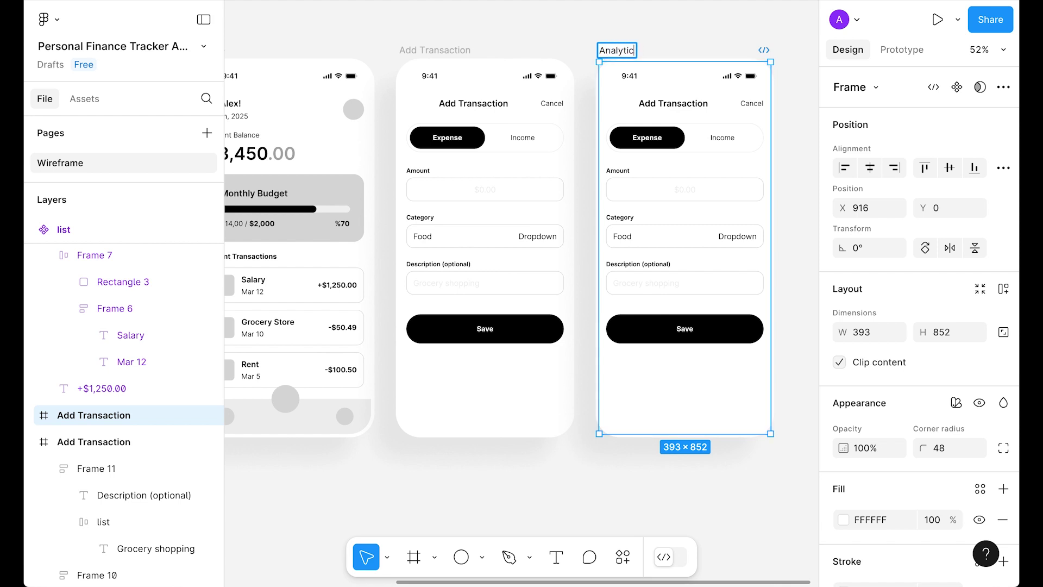
{"action": "key", "text": "Return"}
Change the header title on the Analytics screen to "Spending Analysis"
{"action": "double_click", "coordinate": [682, 103]}
{"action": "type", "text": "Spending Analysis"}
{"action": "key", "text": "Escape"}
{"action": "key", "text": "Escape"}
Move the Cancel label in front of the Spending Analysis title and change its text to "Back"
{"action": "left_click", "coordinate": [751, 103]}
{"action": "left_click_drag", "start_coordinate": [751, 103], "coordinate": [619, 103]}
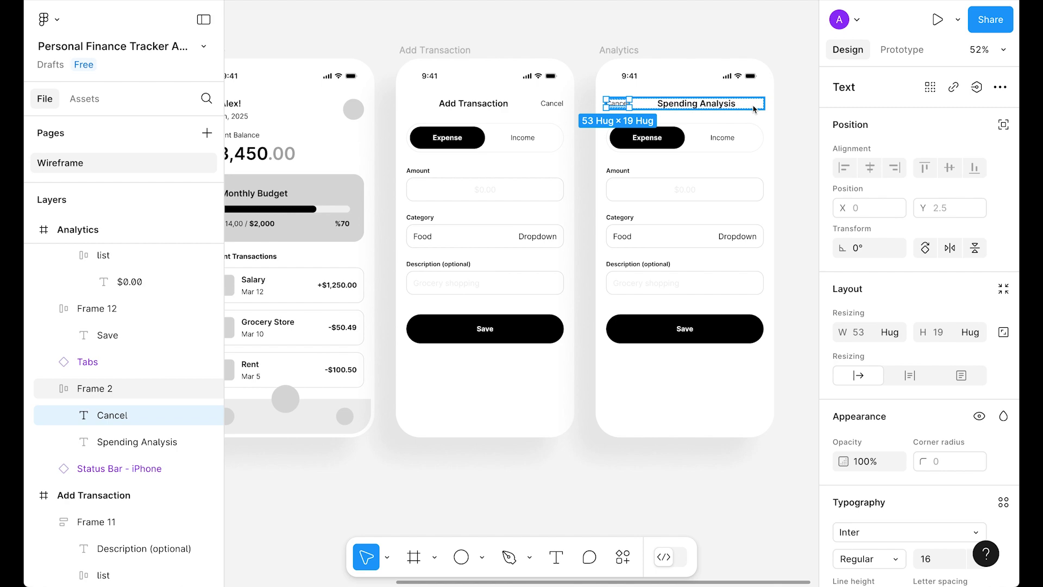
{"action": "type", "text": "Back"}
{"action": "key", "text": "Escape"}
{"action": "left_click", "coordinate": [798, 69]}
{"action": "scroll", "coordinate": [747, 207], "scroll_direction": "right", "scroll_amount": 3}
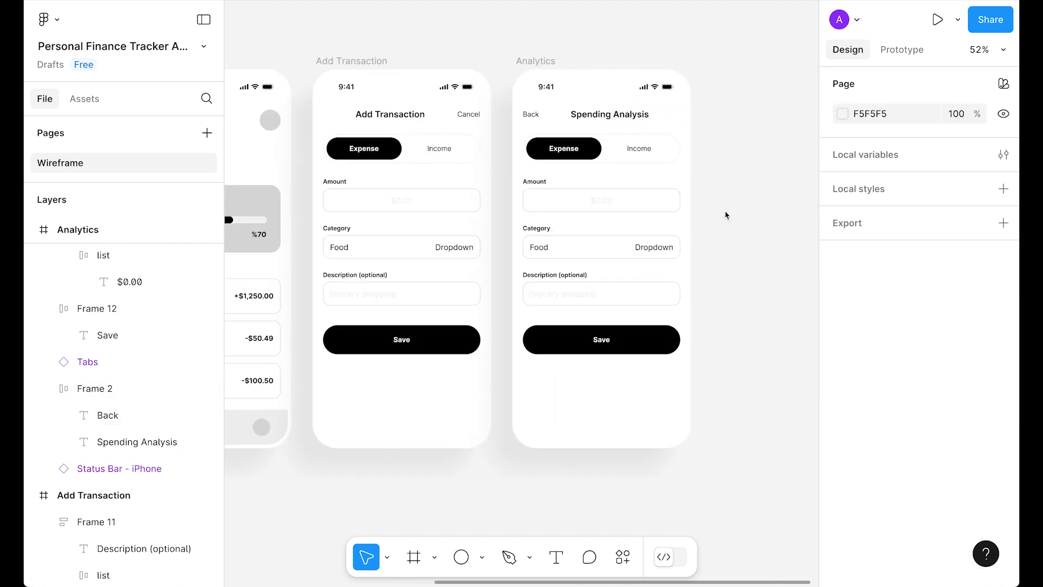
{"action": "left_click", "coordinate": [605, 157]}
{"action": "scroll", "coordinate": [603, 156], "scroll_direction": "up", "scroll_amount": 5}
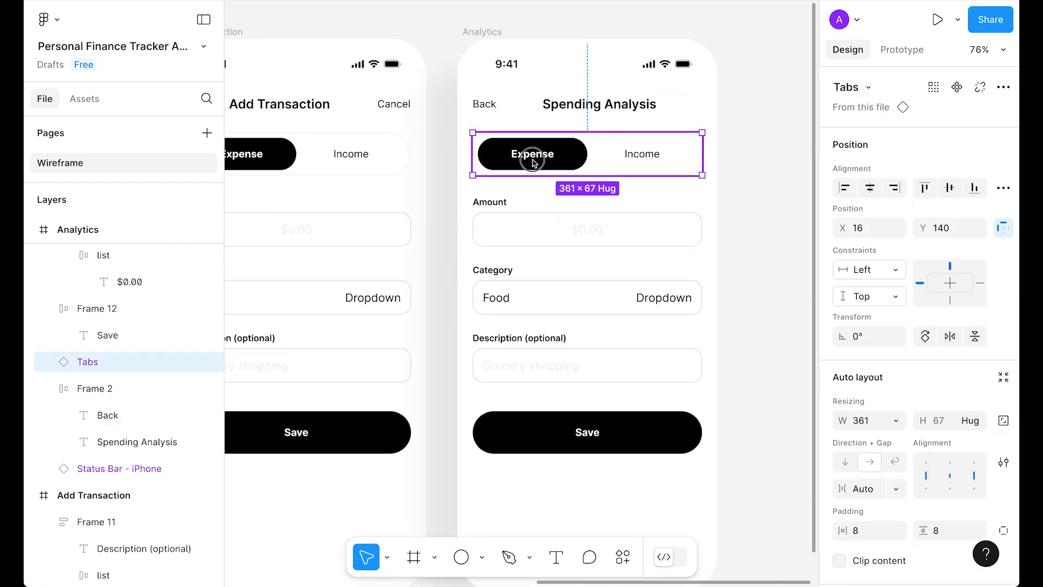
{"action": "left_click", "coordinate": [564, 154]}
{"action": "key", "text": "ctrl+alt+g"}
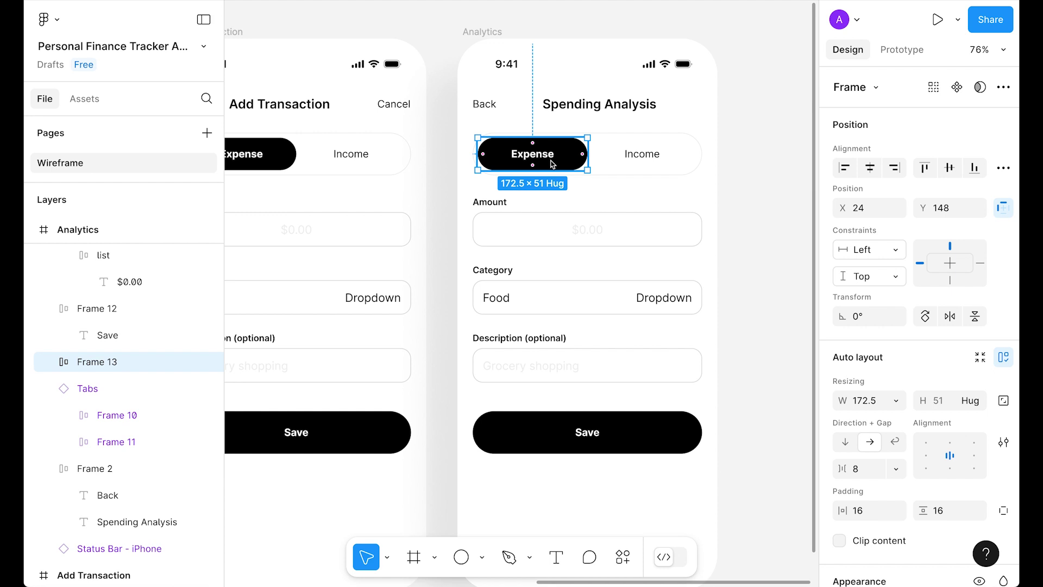
{"action": "key", "text": "ctrl+z"}
Detach the Tabs instance on the Analytics screen and duplicate its Income tab to make a third tab
{"action": "left_click", "coordinate": [516, 154]}
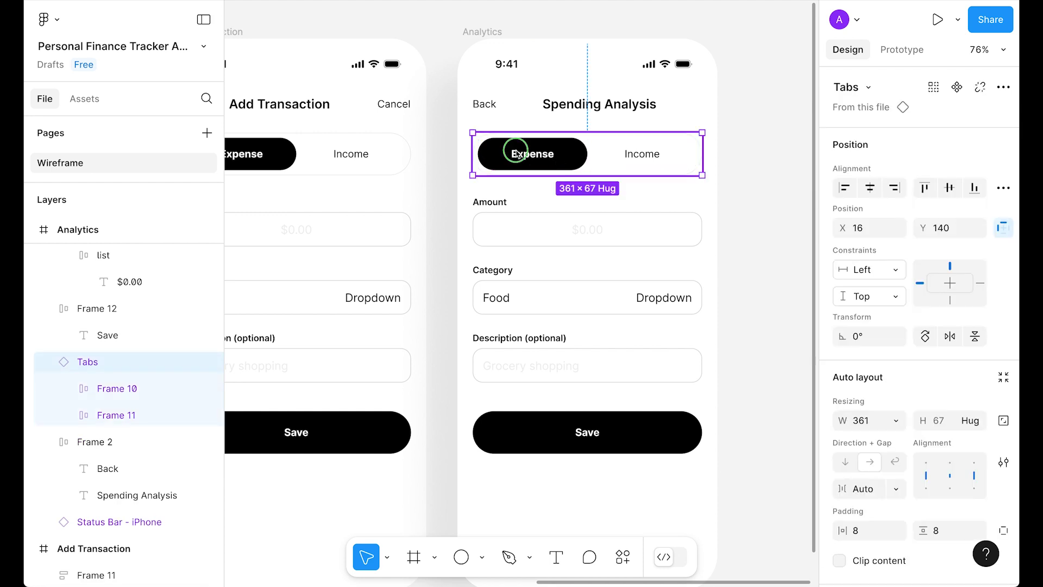
{"action": "right_click", "coordinate": [517, 154]}
{"action": "left_click", "coordinate": [584, 391]}
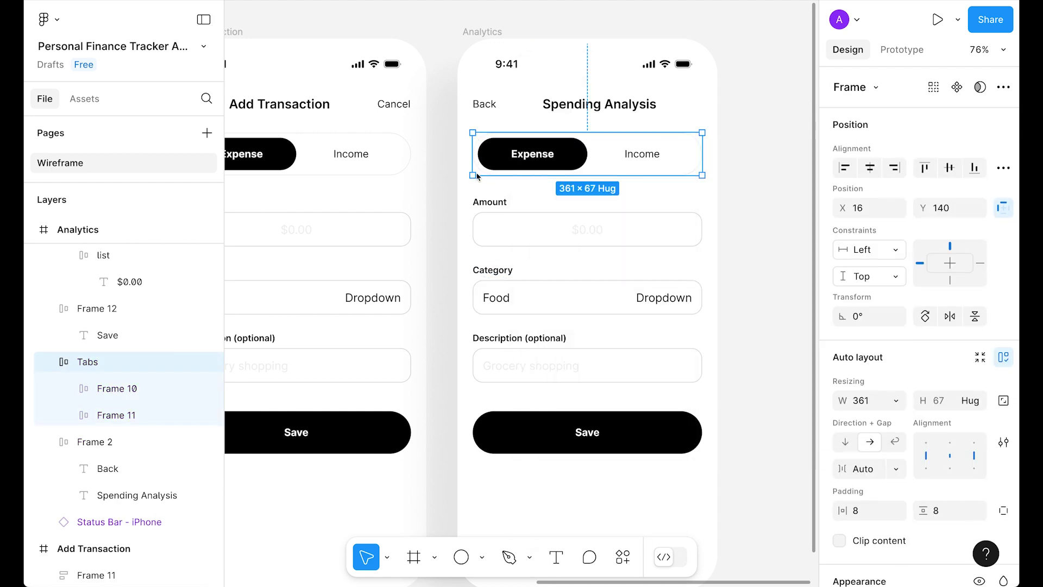
{"action": "double_click", "coordinate": [520, 158]}
{"action": "key", "text": "Tab"}
{"action": "key", "text": "ctrl+d"}
{"action": "key", "text": "Escape"}
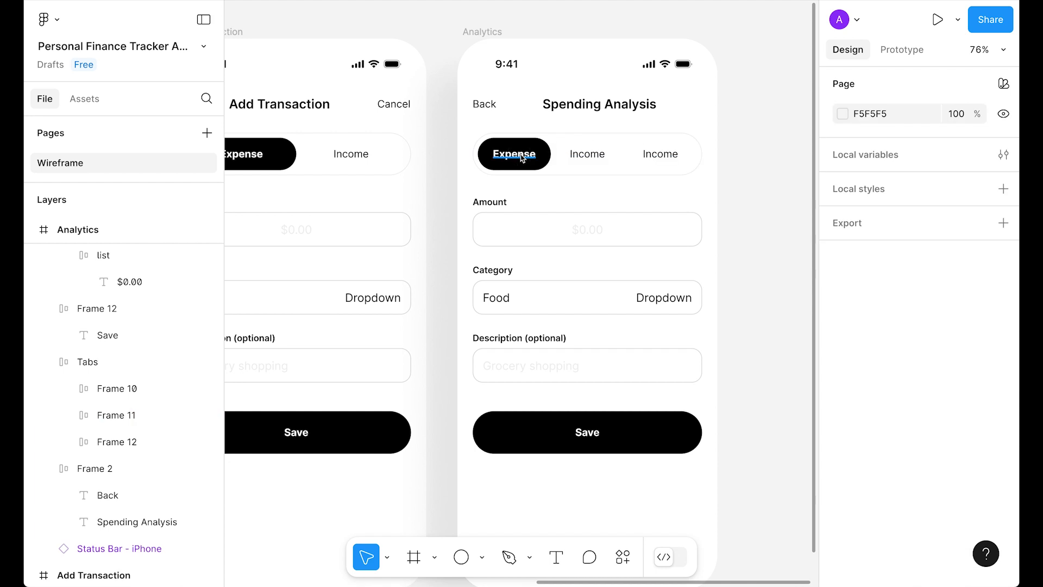
Change the three tab labels on the Analytics screen to Week, Month and Year
{"action": "left_click", "coordinate": [520, 157]}
{"action": "type", "text": "Weekl"}
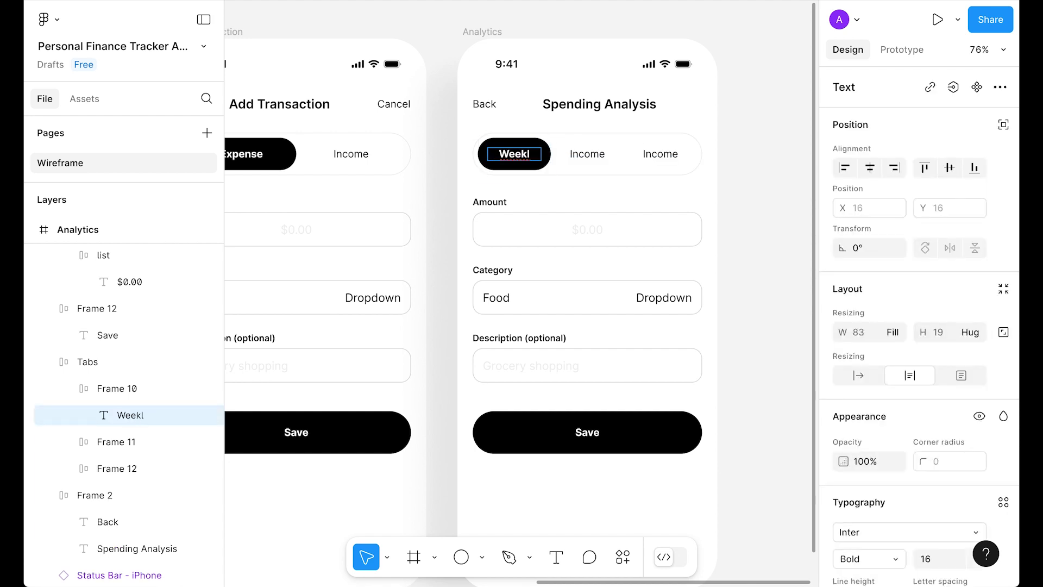
{"action": "key", "text": "BackSpace"}
{"action": "double_click", "coordinate": [587, 155]}
{"action": "type", "text": "Month"}
{"action": "double_click", "coordinate": [647, 155]}
{"action": "type", "text": "Y"}
{"action": "left_click", "coordinate": [731, 109]}
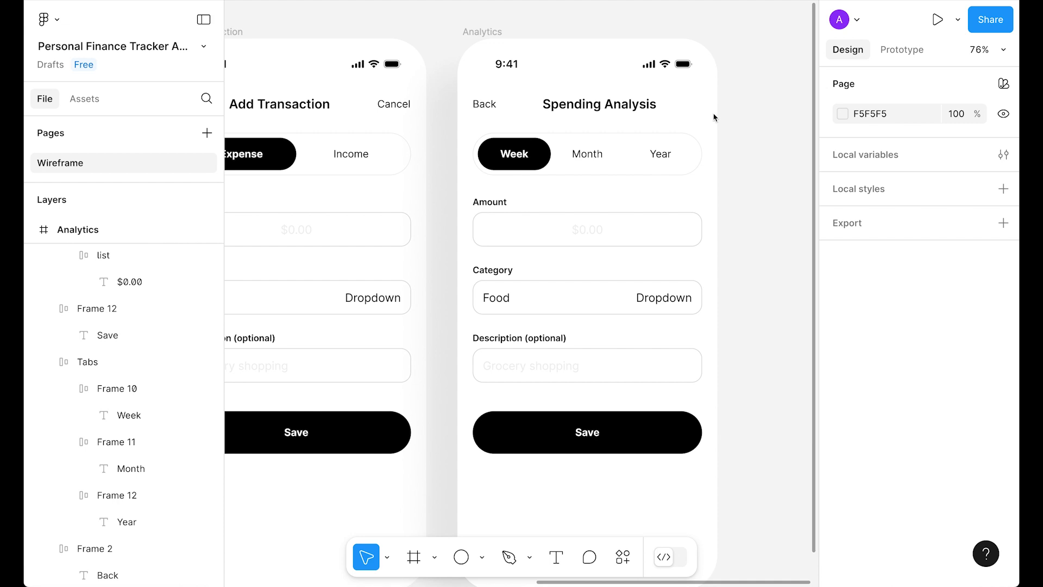
Delete the Amount, Category and Description fields and the Save button from the Analytics screen
{"action": "left_click", "coordinate": [519, 239]}
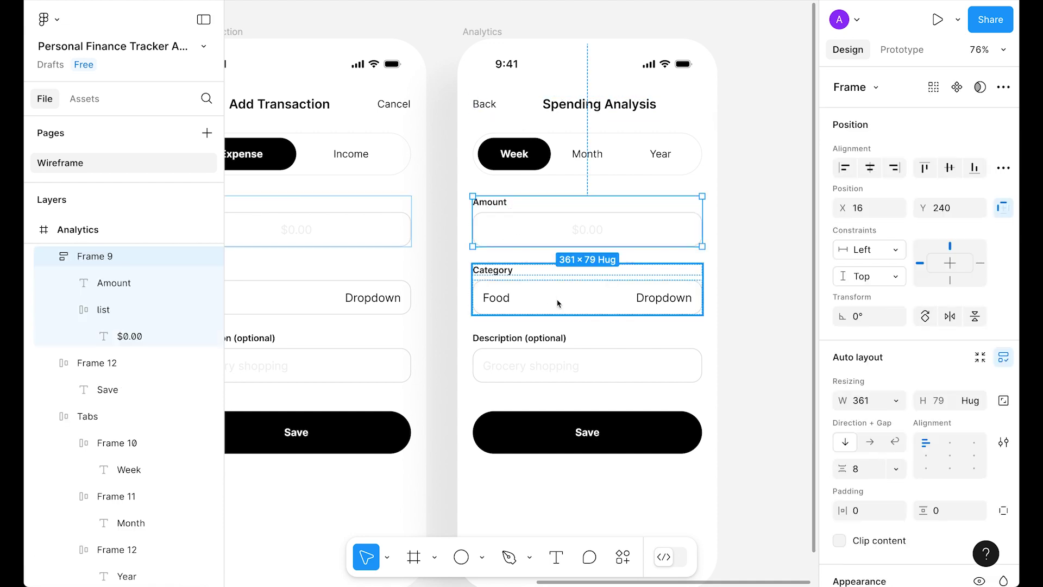
{"action": "left_click", "coordinate": [558, 303], "text": "shift"}
{"action": "left_click", "coordinate": [523, 373], "text": "shift"}
{"action": "key", "text": "Delete"}
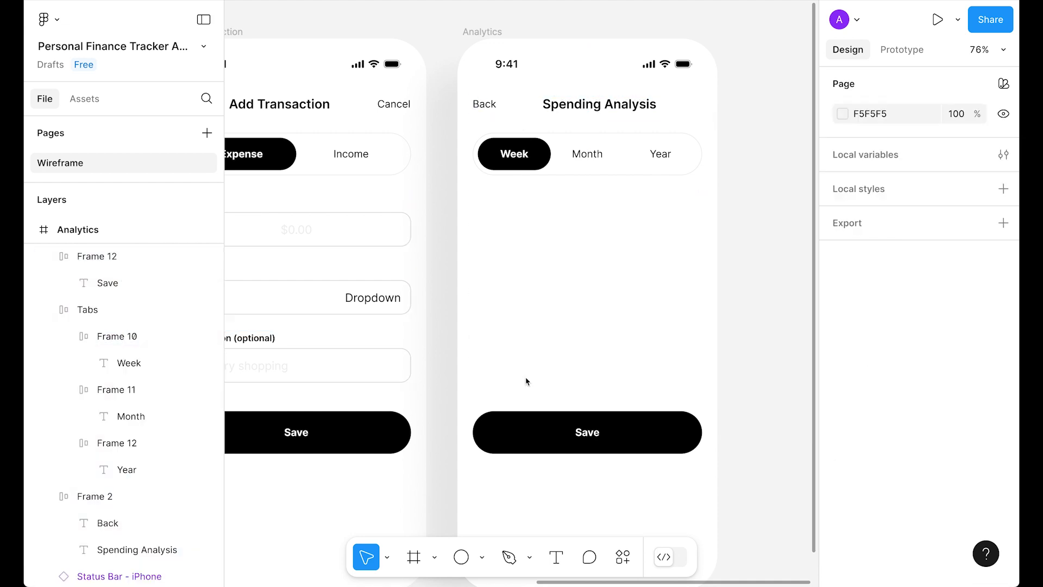
{"action": "left_click", "coordinate": [538, 427]}
{"action": "key", "text": "Delete"}
Draw a full-width placeholder rectangle for the chart below the Week, Month and Year tabs
{"action": "key", "text": "r"}
{"action": "left_click_drag", "start_coordinate": [462, 196], "coordinate": [714, 355]}
{"action": "left_click_drag", "start_coordinate": [594, 273], "coordinate": [594, 279]}
{"action": "left_click", "coordinate": [554, 362]}
Copy the Recent Transactions section from the Home screen into the Analytics screen and place it below the placeholder rectangle
{"action": "scroll", "coordinate": [568, 354], "scroll_direction": "left", "scroll_amount": 5}
{"action": "scroll", "coordinate": [569, 353], "scroll_direction": "down", "scroll_amount": 2}
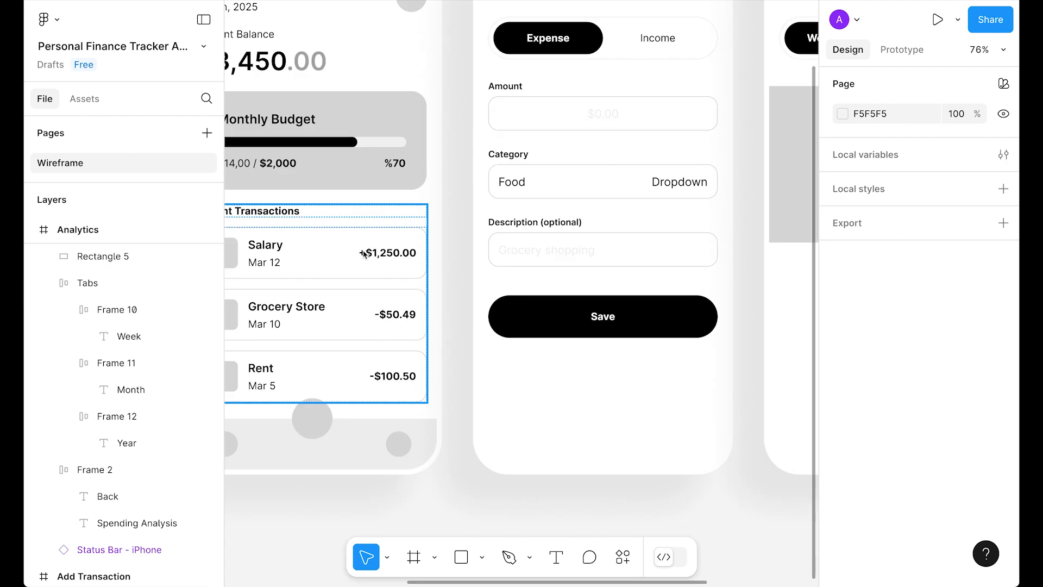
{"action": "left_click", "coordinate": [352, 256]}
{"action": "scroll", "coordinate": [661, 326], "scroll_direction": "right", "scroll_amount": 5}
{"action": "scroll", "coordinate": [661, 326], "scroll_direction": "down", "scroll_amount": 1}
{"action": "left_click", "coordinate": [530, 316]}
{"action": "key", "text": "ctrl+v"}
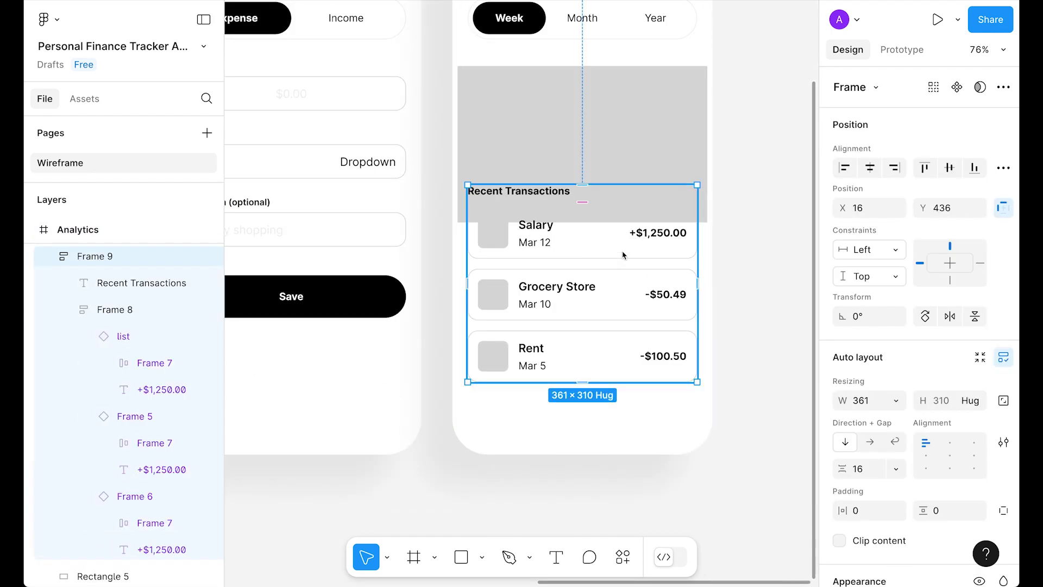
{"action": "left_click_drag", "start_coordinate": [617, 262], "coordinate": [626, 312]}
Change the pasted section's heading to "Top Categories"
{"action": "key", "text": "Escape"}
{"action": "double_click", "coordinate": [536, 248]}
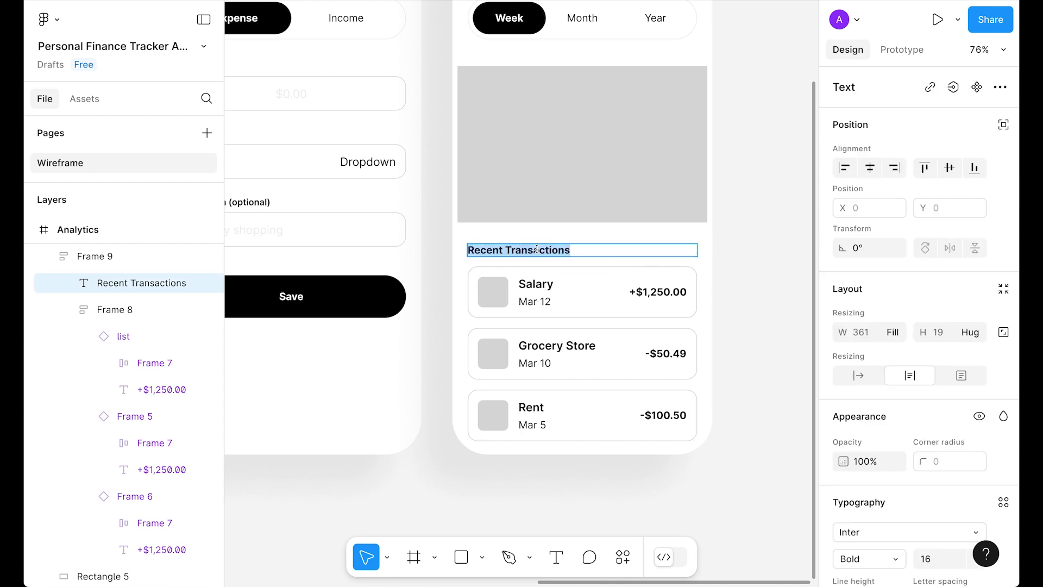
{"action": "type", "text": "Top Categories"}
Delete the Grocery Store and Rent rows from the Top Categories section
{"action": "left_click", "coordinate": [585, 289]}
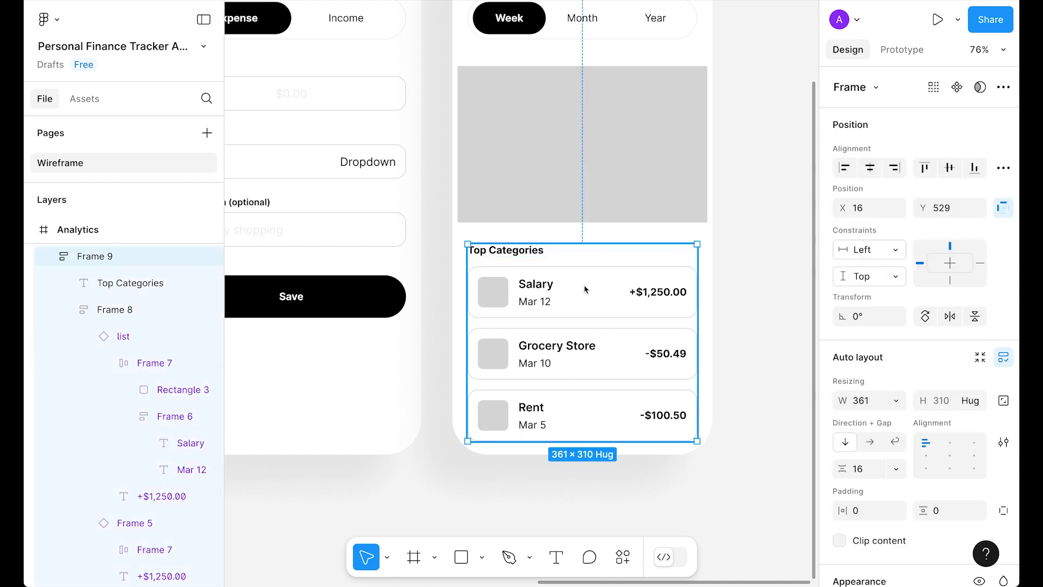
{"action": "left_click", "coordinate": [585, 289]}
{"action": "left_click", "coordinate": [551, 358]}
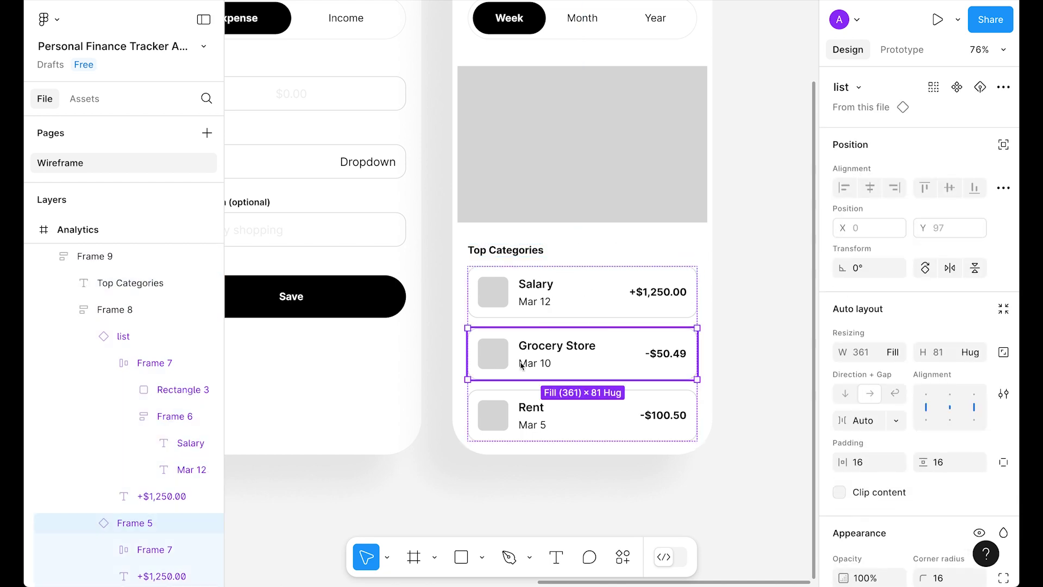
{"action": "key", "text": "Delete"}
{"action": "double_click", "coordinate": [548, 365]}
{"action": "key", "text": "Delete"}
Detach the remaining Salary row from its list component
{"action": "left_click", "coordinate": [531, 291]}
{"action": "left_click", "coordinate": [530, 290]}
{"action": "right_click", "coordinate": [531, 290]}
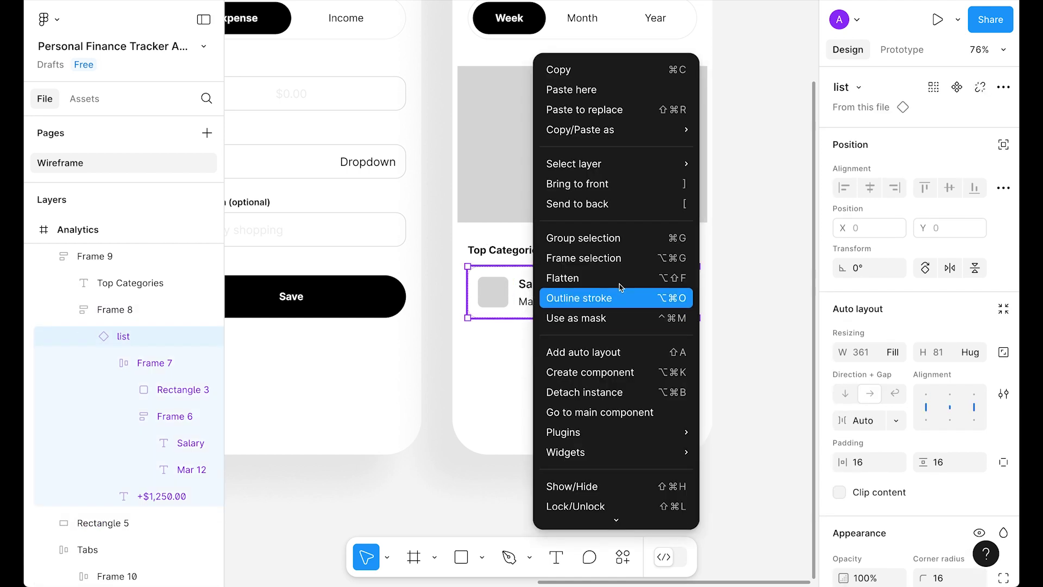
{"action": "left_click", "coordinate": [596, 392]}
Change the row's title to "Food" and its second line to "35% of total"
{"action": "left_click", "coordinate": [540, 289], "text": "super"}
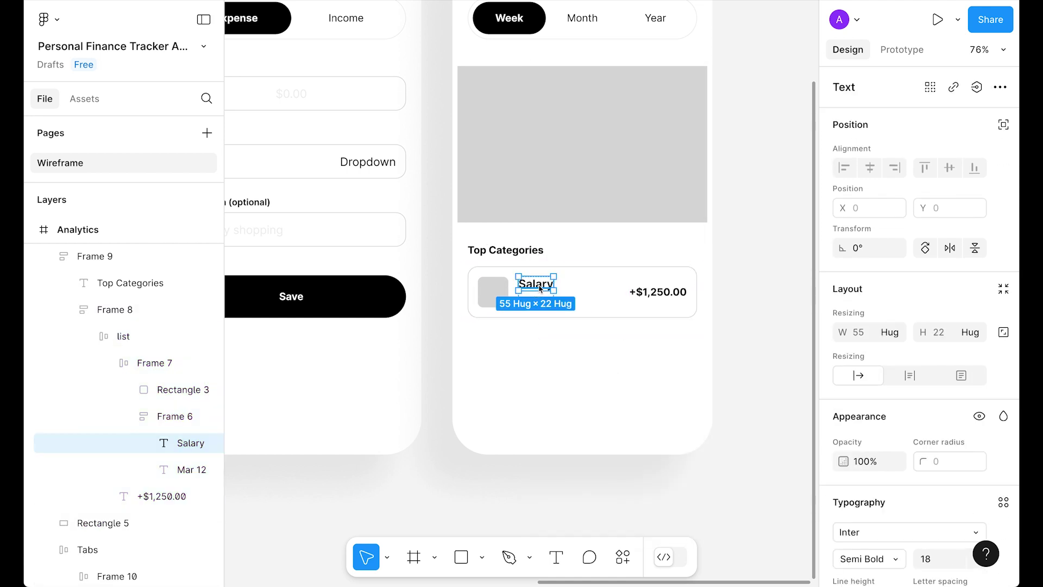
{"action": "double_click", "coordinate": [538, 285]}
{"action": "type", "text": "Food"}
{"action": "key", "text": "Escape"}
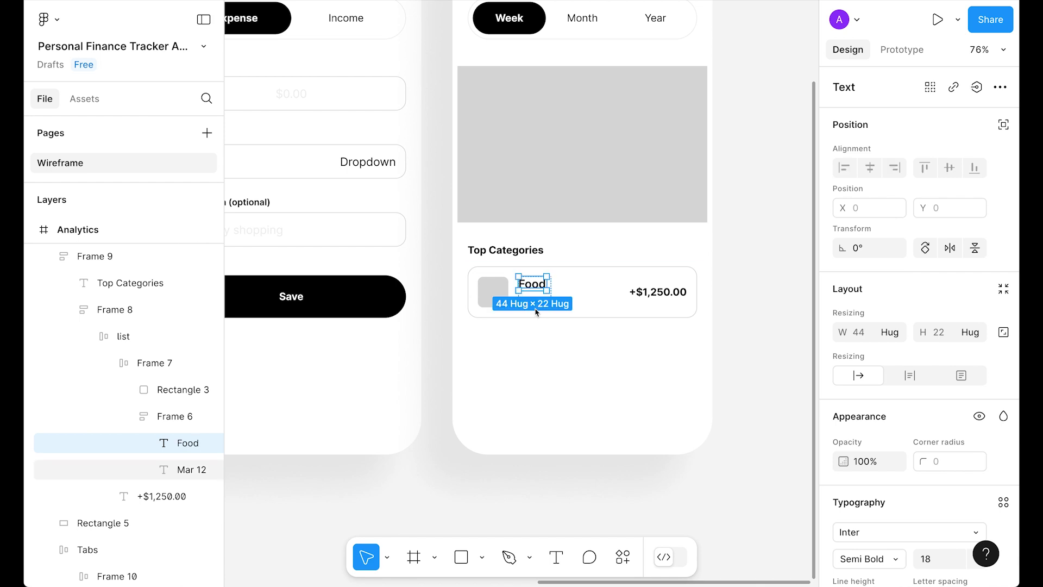
{"action": "key", "text": "Tab"}
{"action": "key", "text": "Return"}
{"action": "type", "text": "35% of tota"}
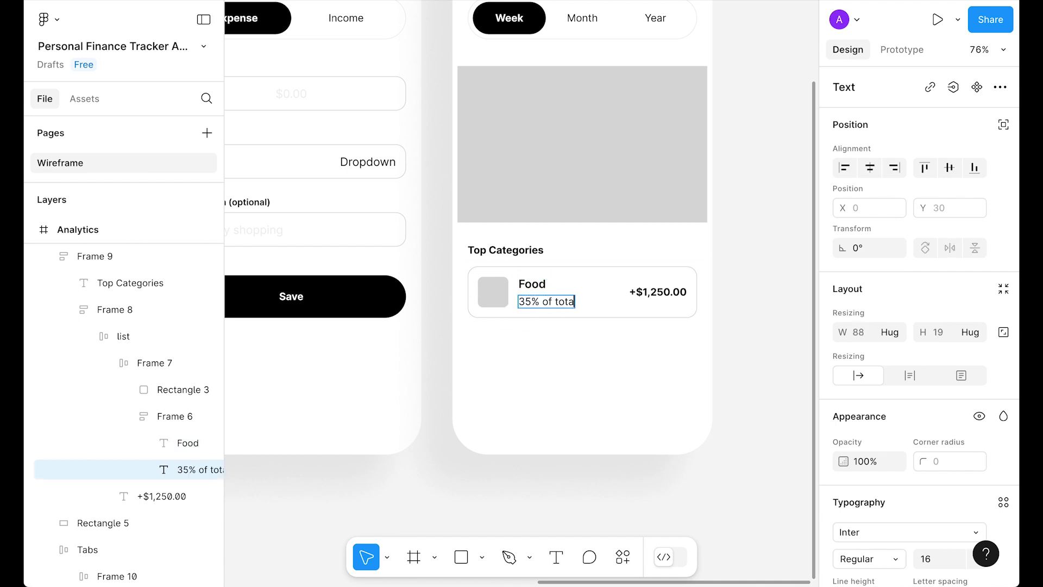
{"action": "type", "text": "l"}
Delete the amount from the Food row and put a copy of its grey square after the text
{"action": "left_click", "coordinate": [652, 294]}
{"action": "key", "text": "Delete"}
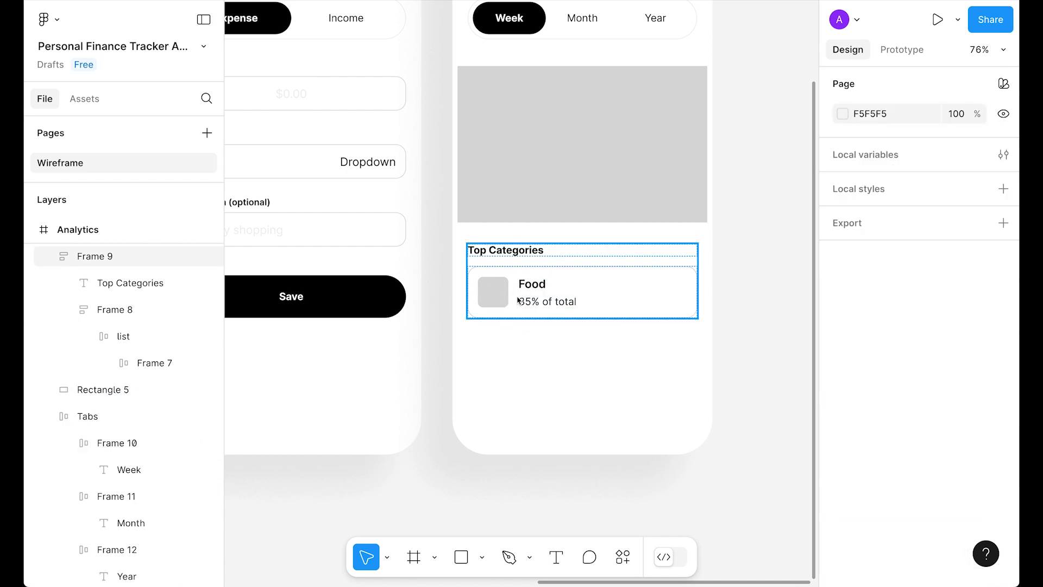
{"action": "left_click", "coordinate": [500, 298]}
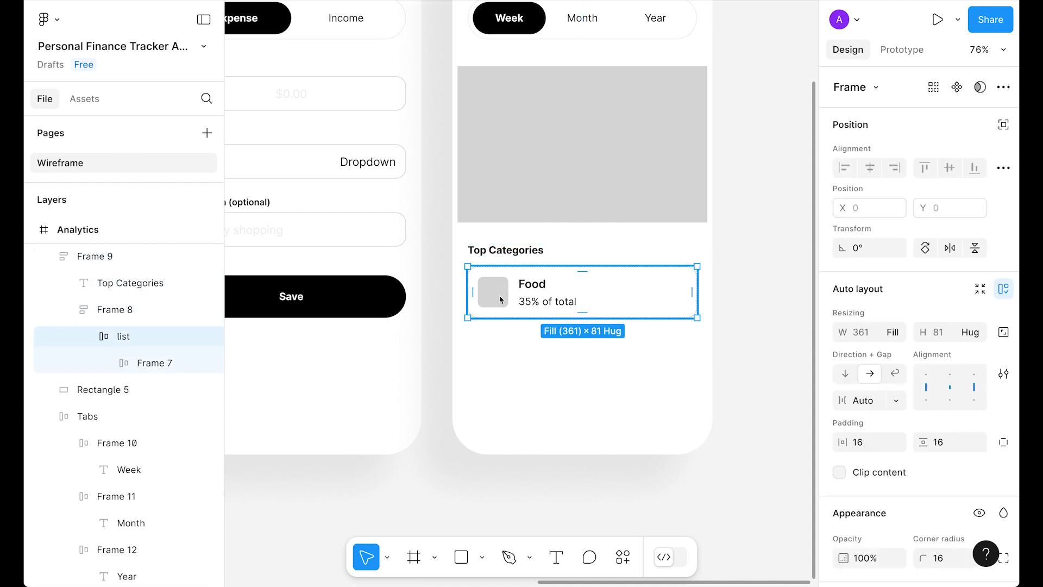
{"action": "left_click", "coordinate": [502, 299]}
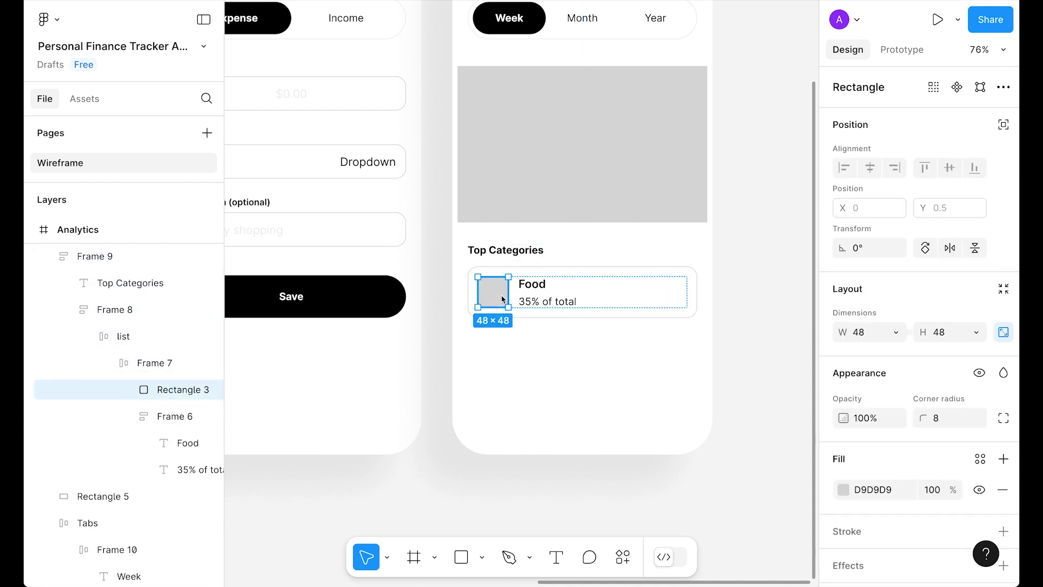
{"action": "key", "text": "ctrl+d"}
{"action": "key", "text": "Right"}
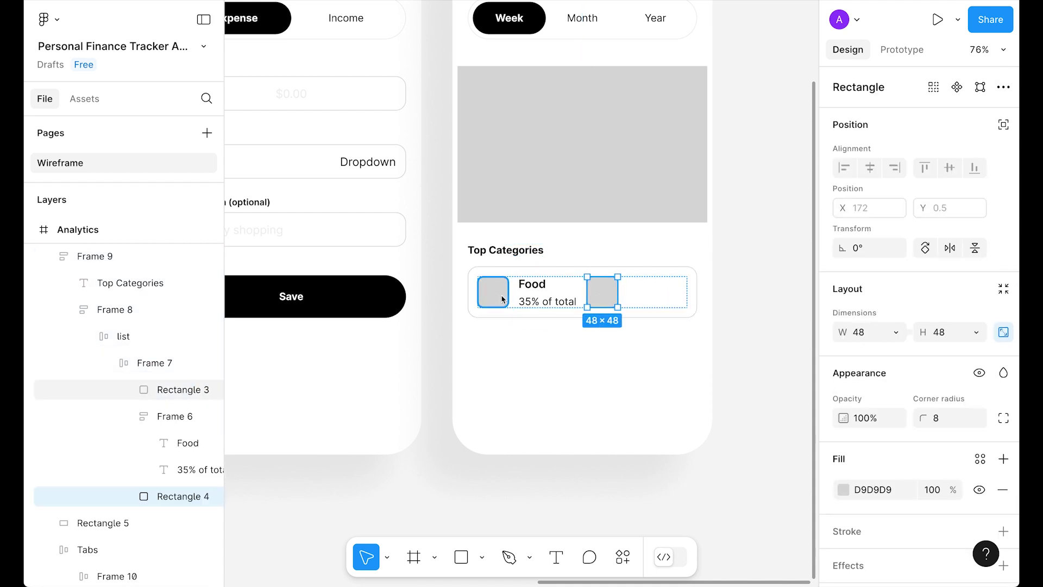
Wrap the first square and the Food text in an auto layout, and set the enclosing frame's gap to Auto
{"action": "left_click", "coordinate": [543, 293]}
{"action": "left_click", "coordinate": [502, 299], "text": "shift"}
{"action": "key", "text": "shift+a"}
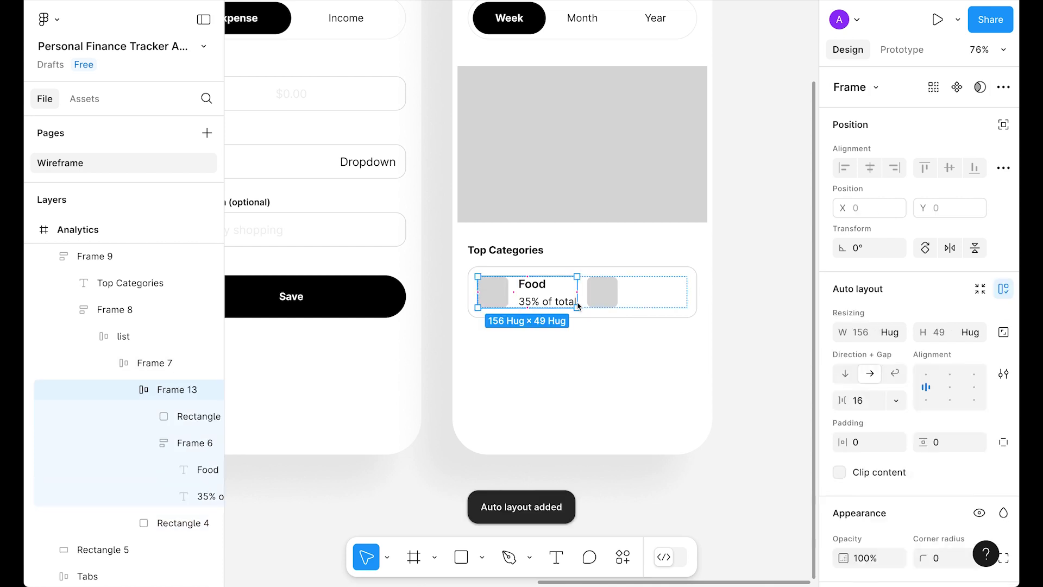
{"action": "left_click", "coordinate": [669, 296]}
{"action": "double_click", "coordinate": [929, 388]}
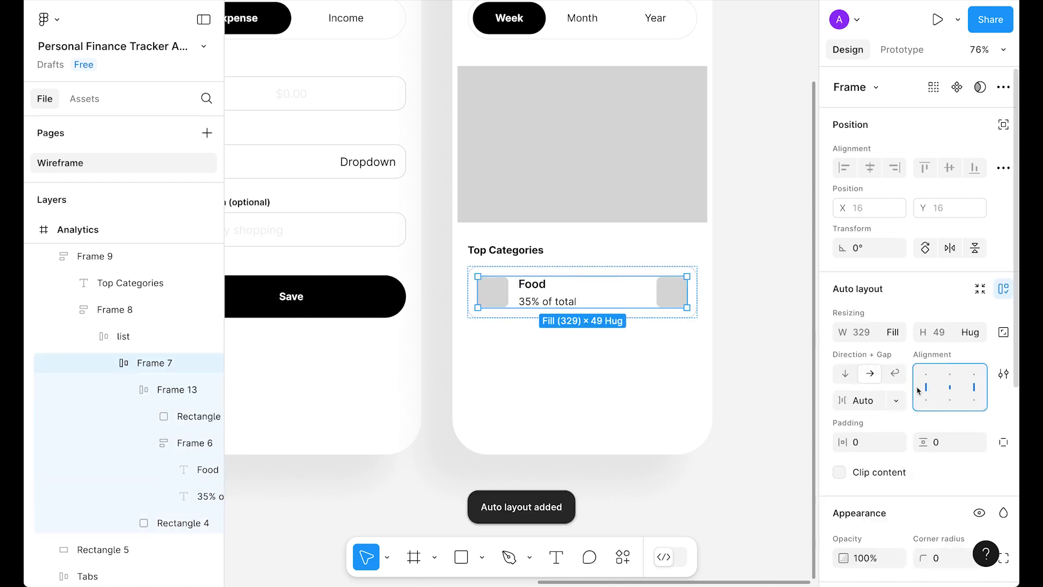
Increase the corner radius of the Food row's second square to make it a circle
{"action": "left_click", "coordinate": [673, 294]}
{"action": "left_click", "coordinate": [950, 419]}
{"action": "key", "text": "Return"}
{"action": "left_click", "coordinate": [751, 261]}
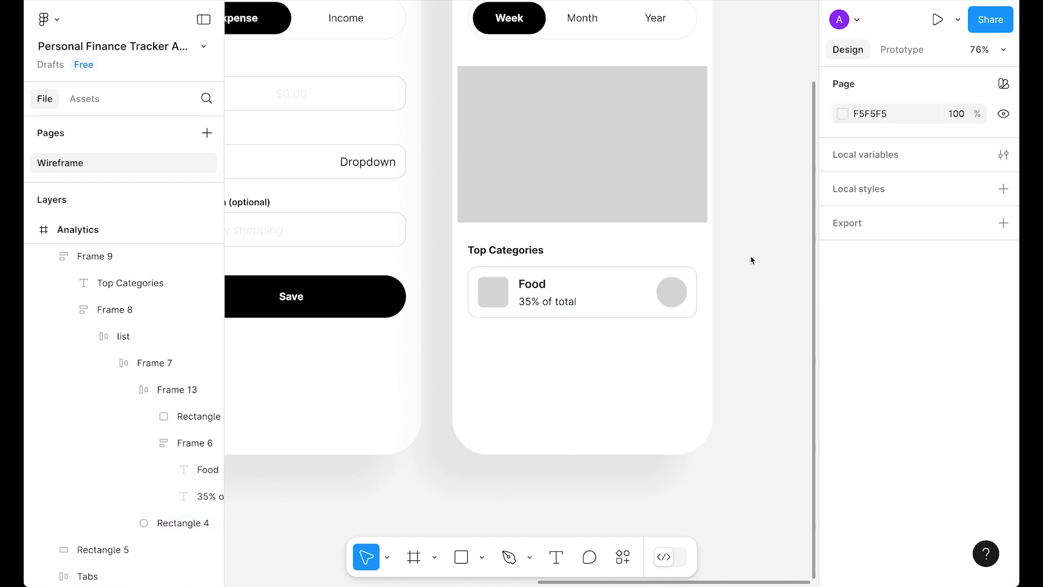
Duplicate the Food row twice, then title the second row "Rent" with the second line "15% of total"
{"action": "left_click", "coordinate": [516, 291]}
{"action": "key", "text": "ctrl+d"}
{"action": "key", "text": "ctrl+d"}
{"action": "double_click", "coordinate": [522, 346]}
{"action": "type", "text": "Rent"}
{"action": "double_click", "coordinate": [531, 362]}
{"action": "type", "text": "15"}
Change the third row's title to "Utility Bills" and its second line to "30% of total"
{"action": "double_click", "coordinate": [531, 412]}
{"action": "double_click", "coordinate": [535, 407]}
{"action": "type", "text": "Utility Bills"}
{"action": "double_click", "coordinate": [528, 424]}
{"action": "double_click", "coordinate": [528, 424]}
{"action": "left_click", "coordinate": [759, 289]}
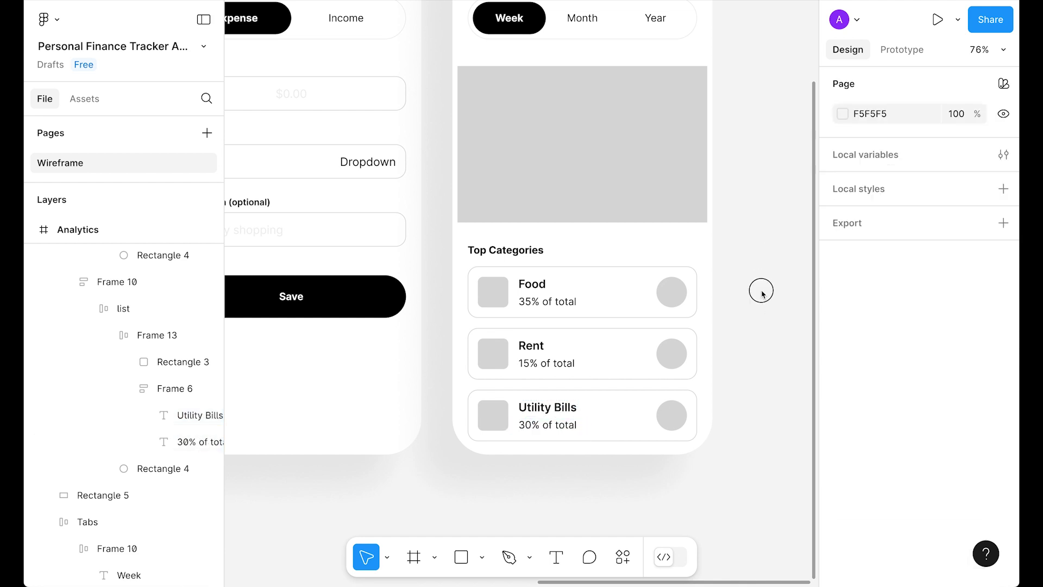
Review the Home, Add Transaction and Analytics screens against the User Needs and Challenge notes
{"action": "scroll", "coordinate": [784, 299], "scroll_direction": "down", "scroll_amount": 3}
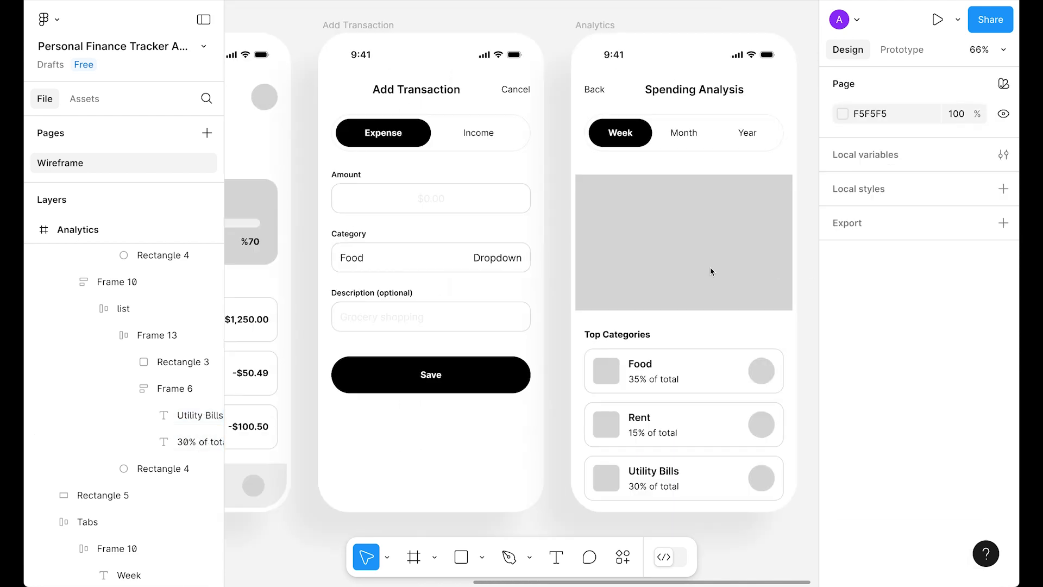
{"action": "left_click", "coordinate": [710, 270]}
{"action": "key", "text": "shift+2"}
{"action": "left_click", "coordinate": [407, 118]}
{"action": "left_click", "coordinate": [571, 117], "text": "shift"}
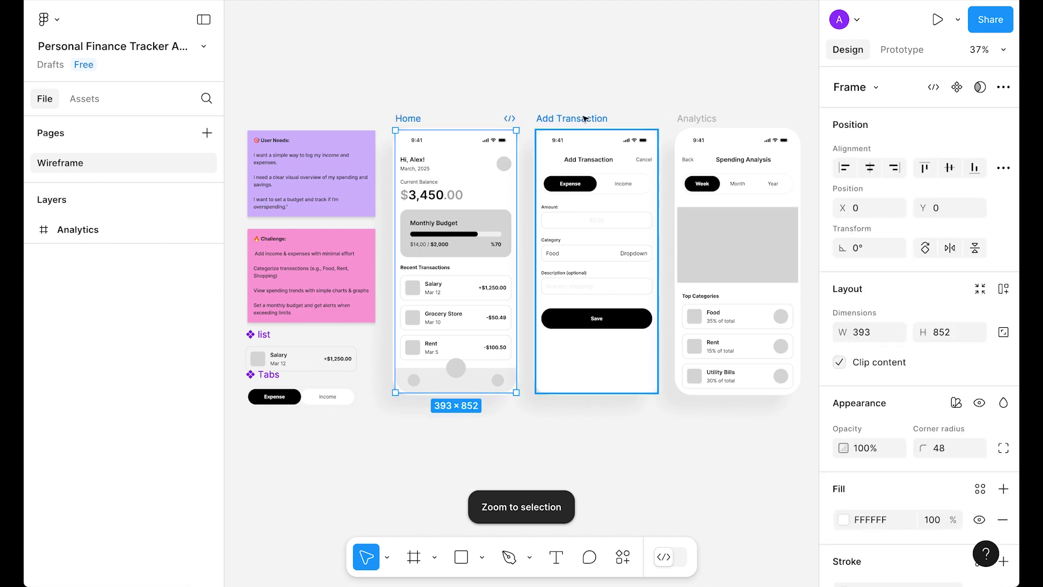
{"action": "left_click", "coordinate": [697, 118], "text": "shift"}
{"action": "key", "text": "shift+2"}
{"action": "left_click", "coordinate": [538, 60]}
{"action": "left_click_drag", "start_coordinate": [370, 34], "coordinate": [480, 51]}
{"action": "scroll", "coordinate": [341, 138], "scroll_direction": "up", "scroll_amount": 3}
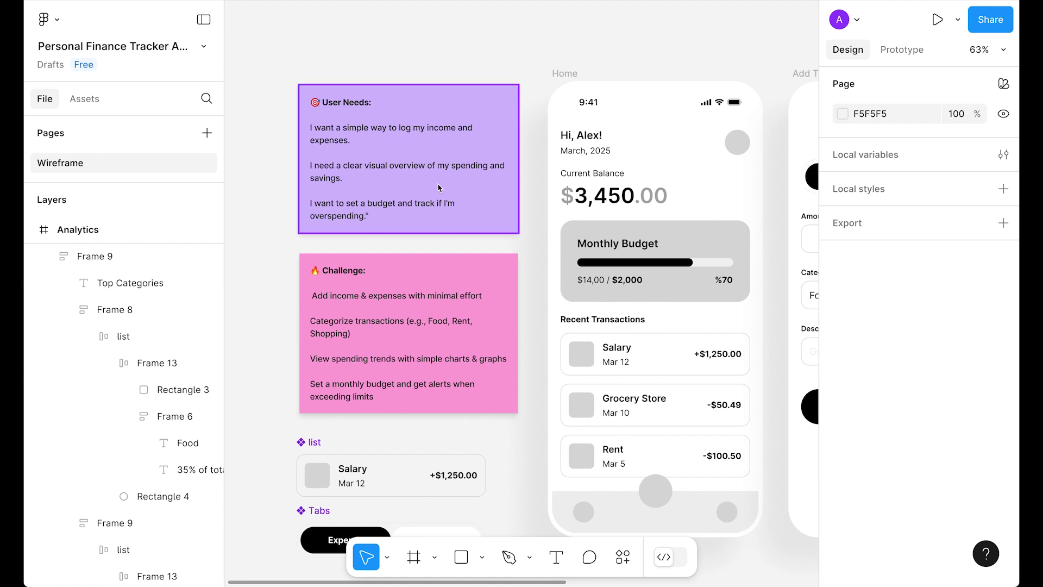
{"action": "scroll", "coordinate": [440, 188], "scroll_direction": "right", "scroll_amount": 6}
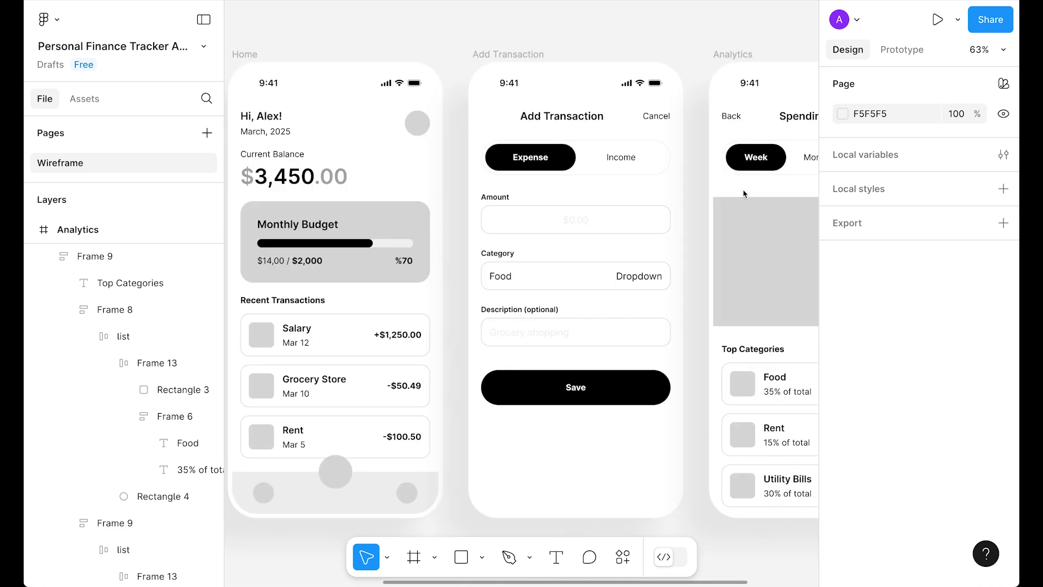
Strike through the line "Add income & expenses with minimal effort" in the Challenge note
{"action": "scroll", "coordinate": [442, 233], "scroll_direction": "left", "scroll_amount": 5}
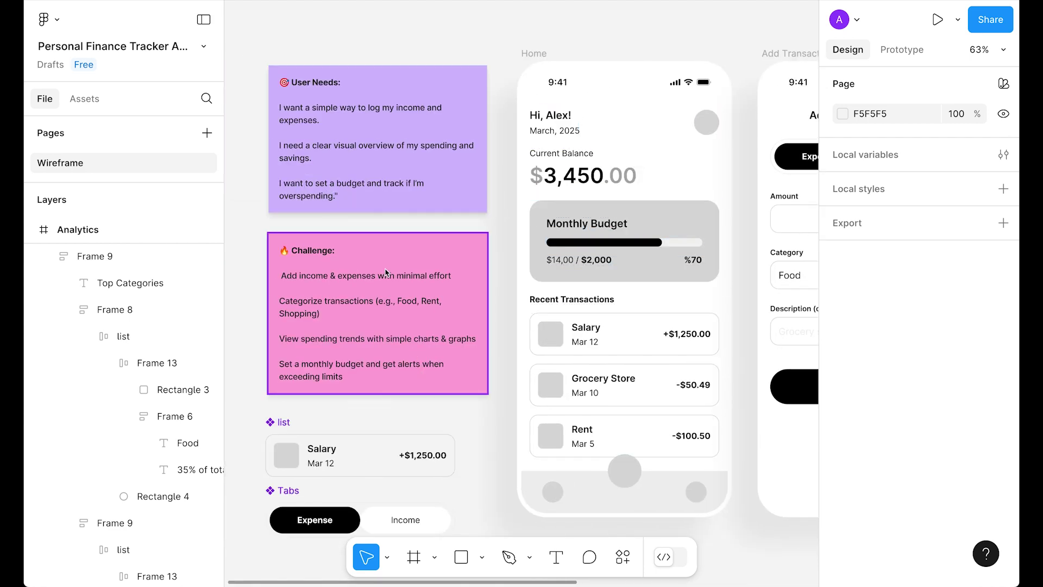
{"action": "triple_click", "coordinate": [340, 278]}
{"action": "left_click", "coordinate": [340, 279]}
{"action": "triple_click", "coordinate": [351, 277]}
{"action": "left_click", "coordinate": [451, 276]}
{"action": "triple_click", "coordinate": [450, 277]}
{"action": "scroll", "coordinate": [911, 433], "scroll_direction": "down", "scroll_amount": 3}
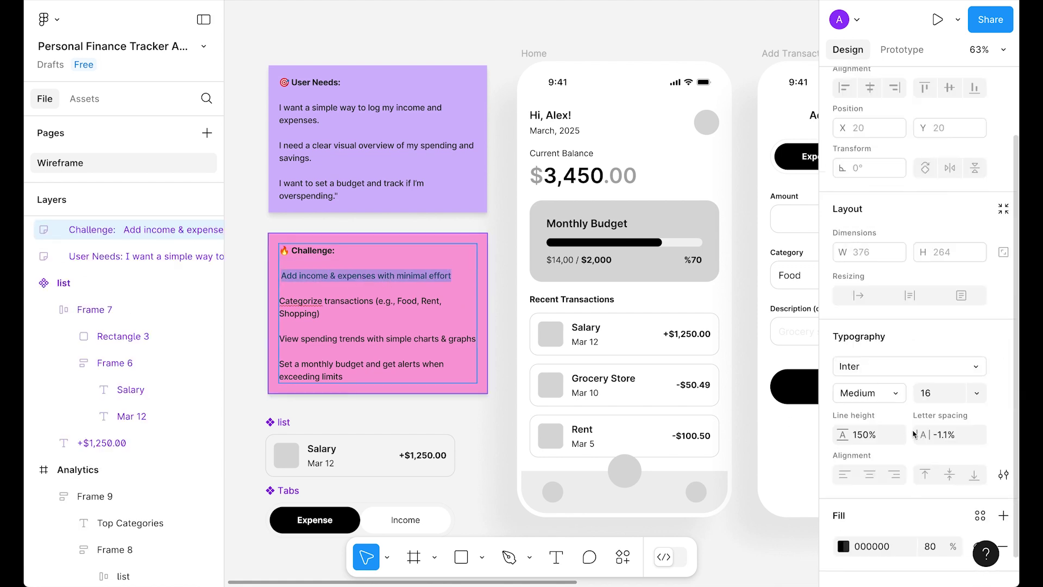
{"action": "left_click", "coordinate": [1004, 475]}
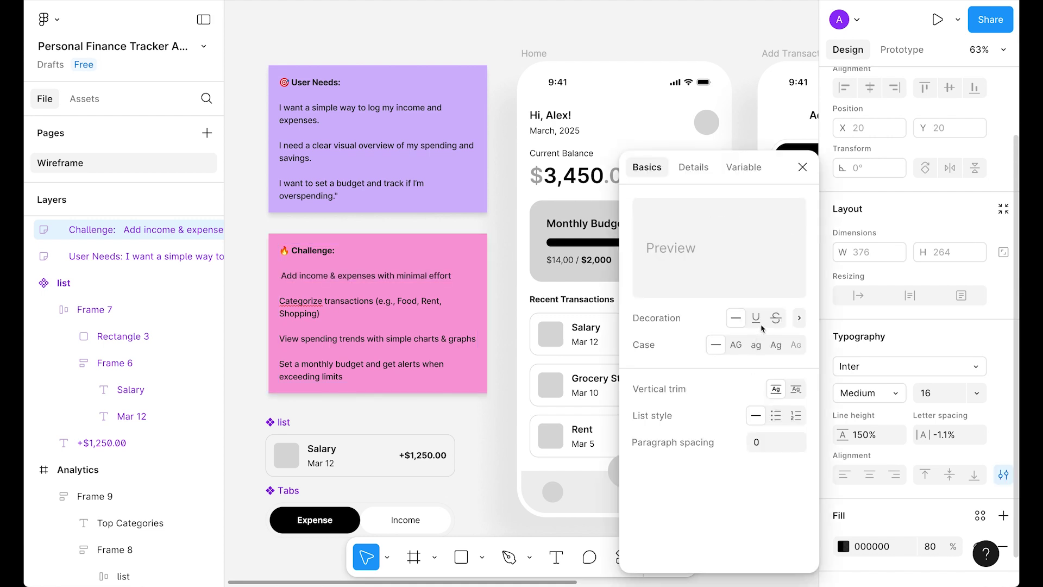
{"action": "left_click", "coordinate": [776, 318]}
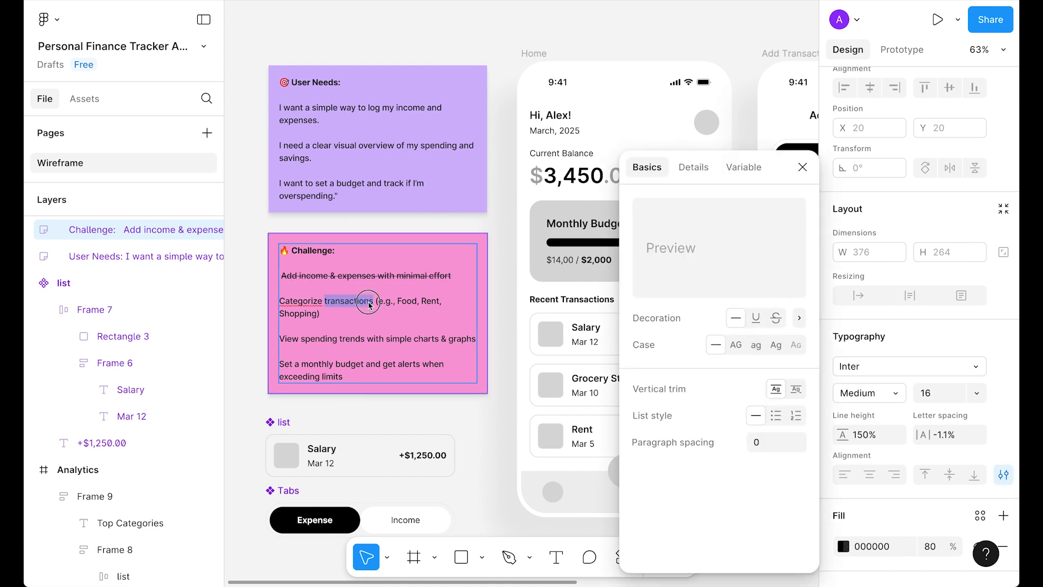
Strike through the Challenge note's remaining three lines about categorizing transactions, viewing spending trends and setting a monthly budget
{"action": "triple_click", "coordinate": [348, 301]}
{"action": "key", "text": "ctrl+shift+x"}
{"action": "left_click", "coordinate": [380, 344]}
{"action": "triple_click", "coordinate": [380, 343]}
{"action": "key", "text": "ctrl+shift+x"}
{"action": "left_click", "coordinate": [776, 318]}
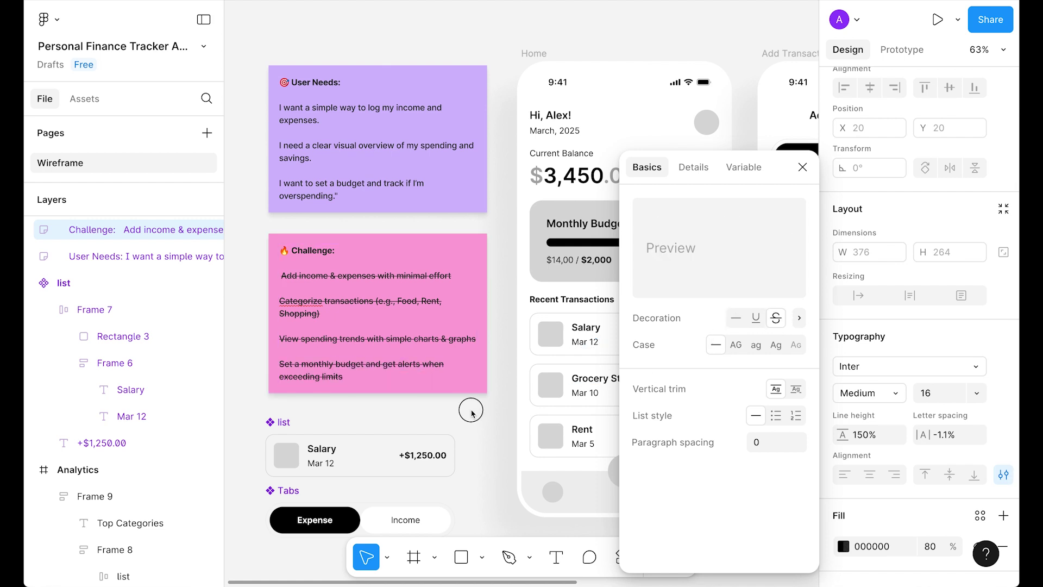
{"action": "left_click", "coordinate": [471, 409]}
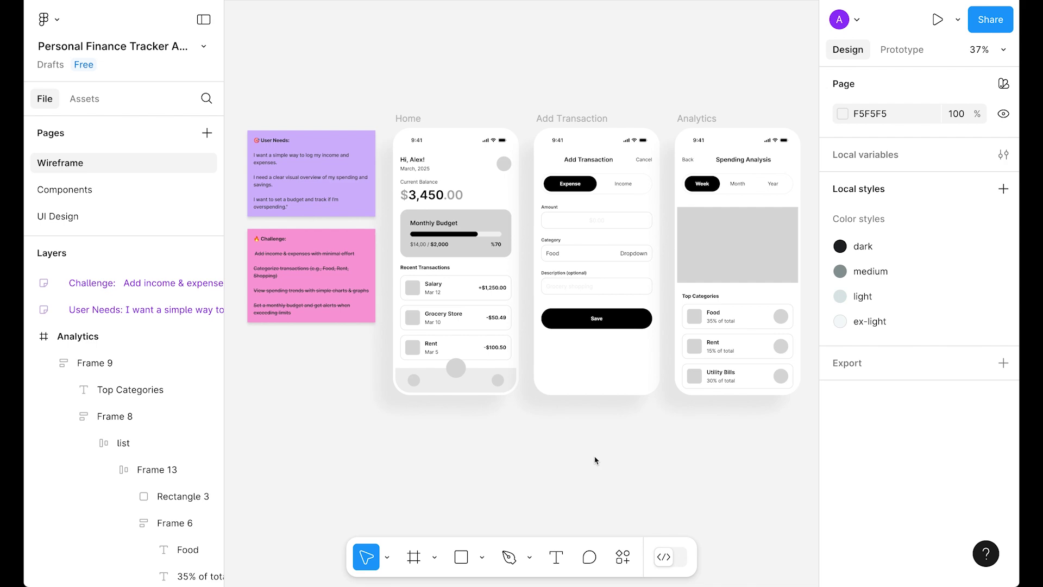
Copy the Home, Add Transaction and Analytics screens to the UI Design page and place them below the icons
{"action": "left_click_drag", "start_coordinate": [390, 96], "coordinate": [654, 366]}
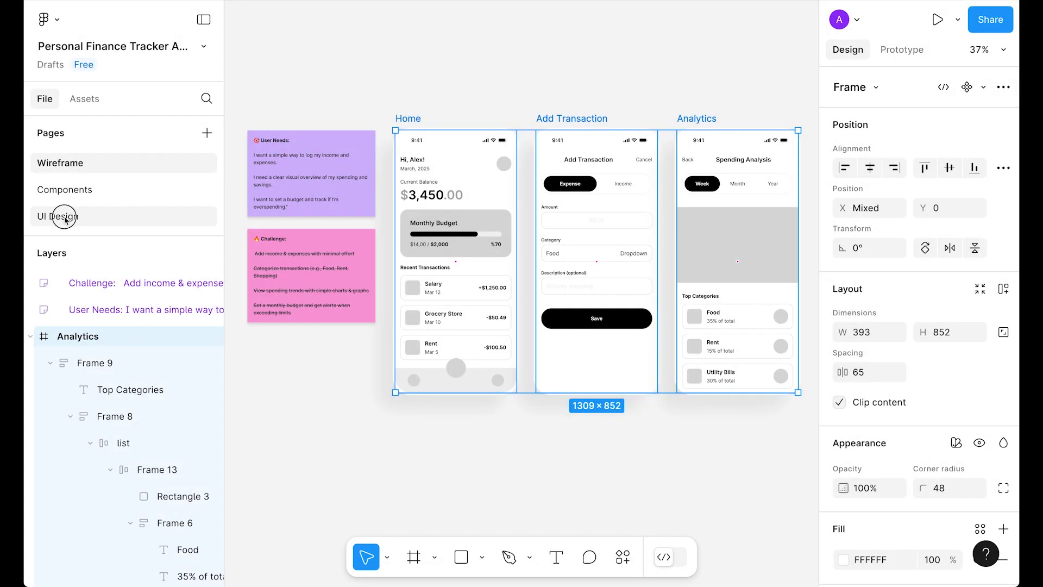
{"action": "left_click", "coordinate": [64, 217]}
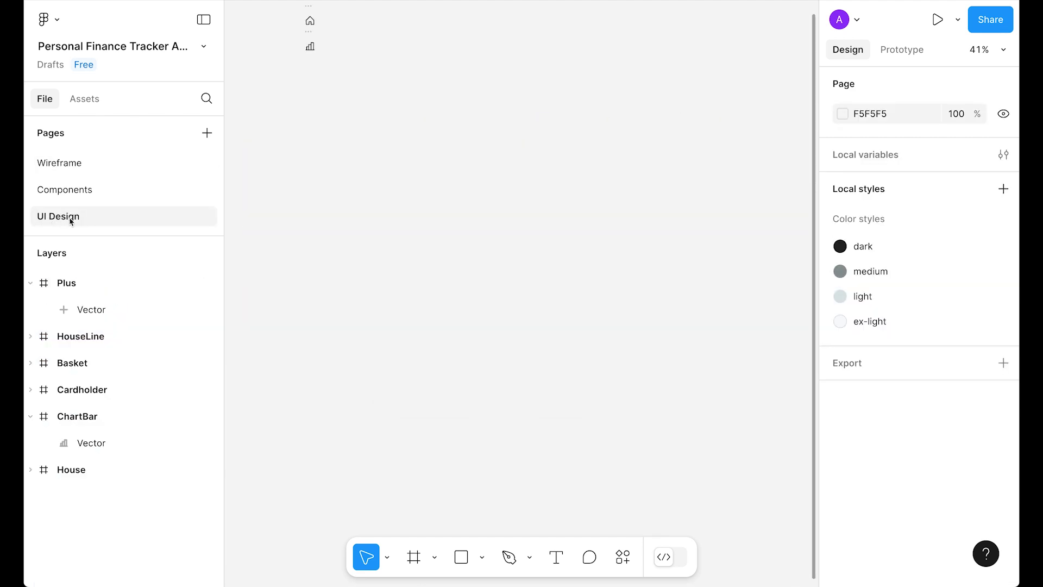
{"action": "right_click", "coordinate": [318, 115]}
{"action": "left_click", "coordinate": [341, 130]}
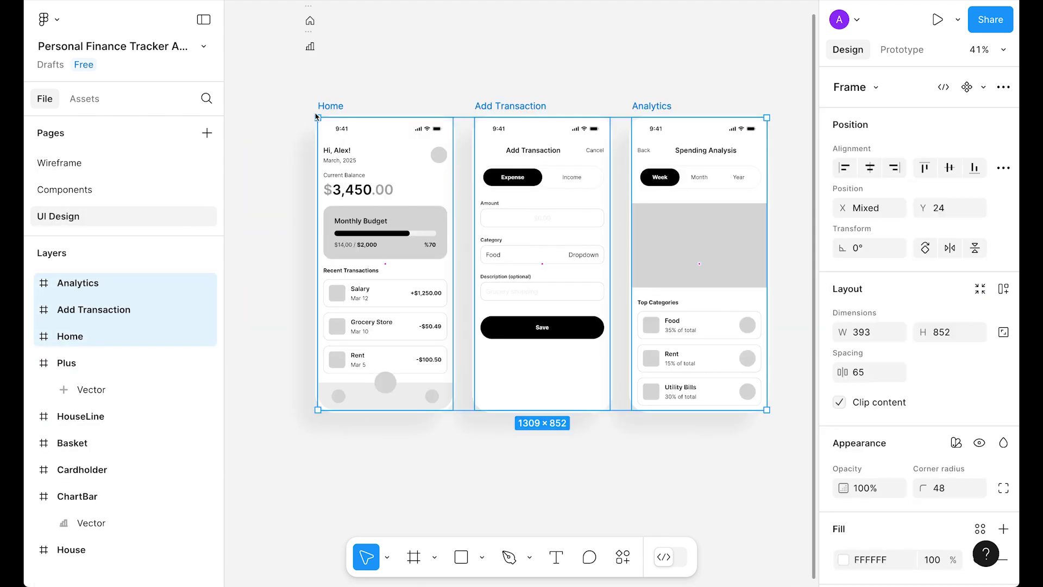
{"action": "left_click_drag", "start_coordinate": [337, 107], "coordinate": [316, 74]}
{"action": "scroll", "coordinate": [348, 69], "scroll_direction": "up", "scroll_amount": 2}
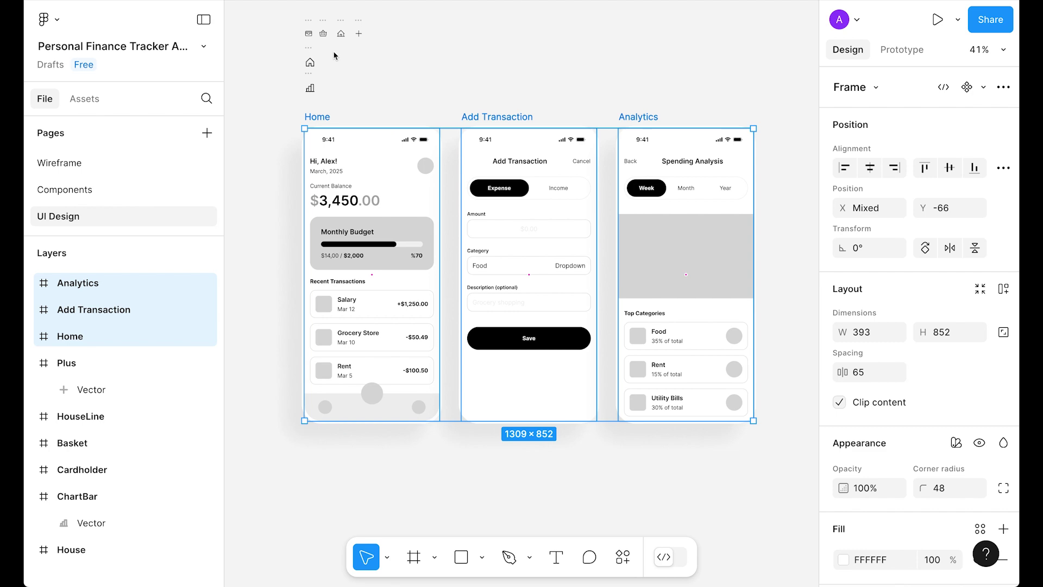
{"action": "left_click", "coordinate": [270, 213]}
Apply the "dark" color style to the greeting text on the Home screen
{"action": "scroll", "coordinate": [270, 213], "scroll_direction": "up", "scroll_amount": 5}
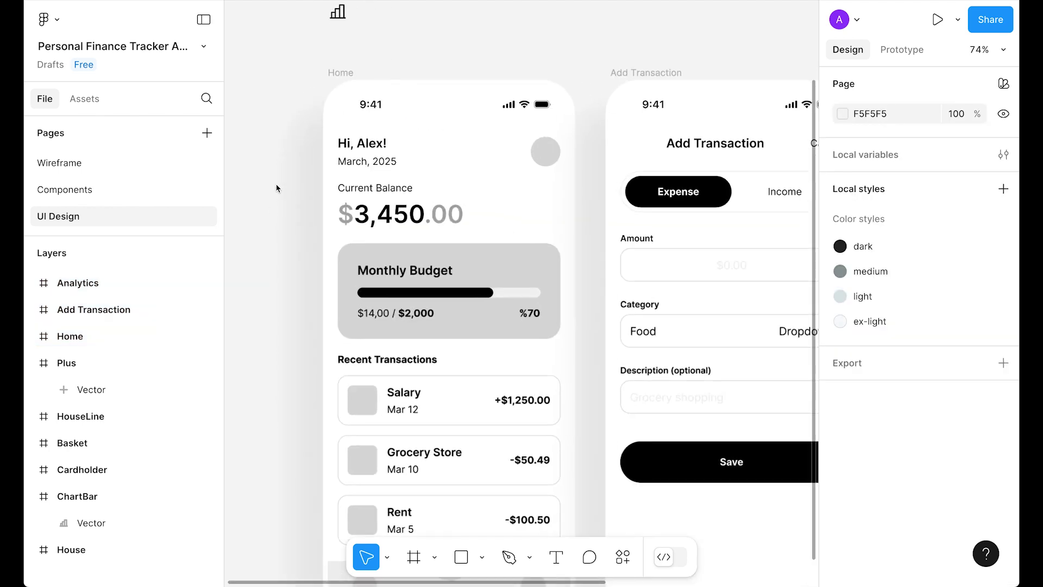
{"action": "scroll", "coordinate": [445, 157], "scroll_direction": "up", "scroll_amount": 2}
{"action": "left_click", "coordinate": [363, 201], "text": "ctrl"}
{"action": "scroll", "coordinate": [993, 416], "scroll_direction": "down", "scroll_amount": 3}
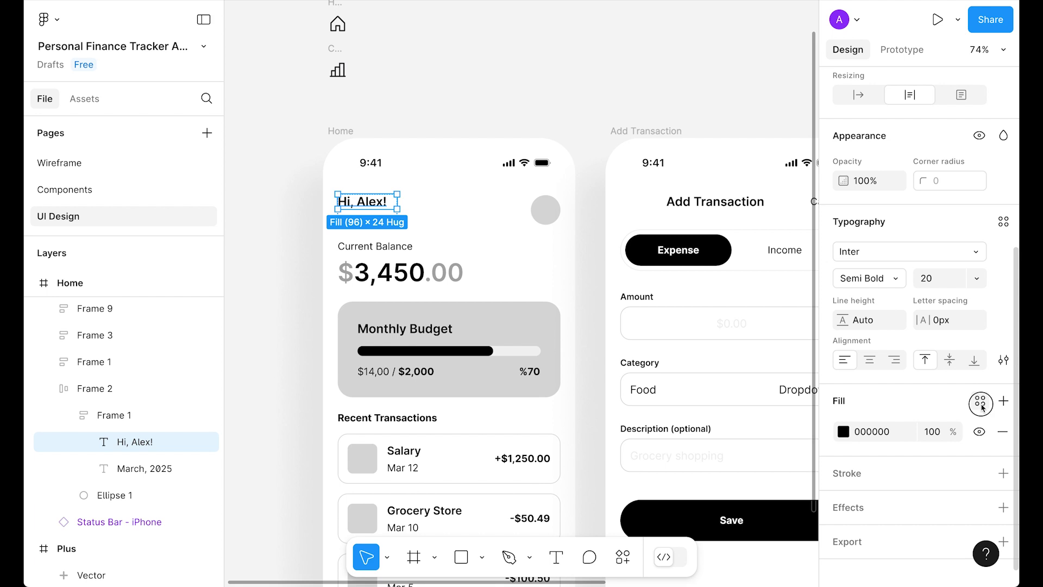
{"action": "left_click", "coordinate": [982, 406]}
{"action": "left_click", "coordinate": [644, 346]}
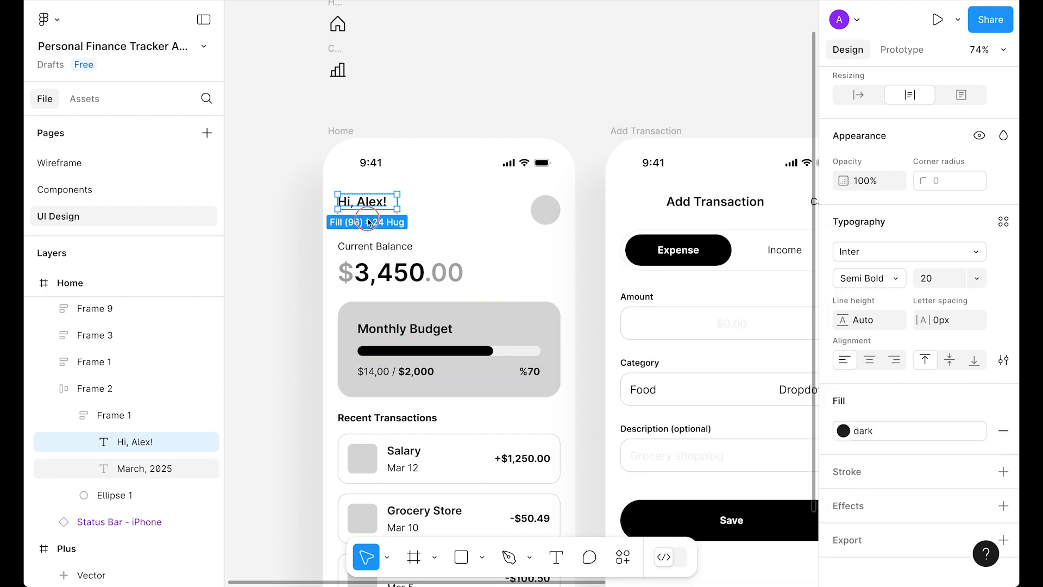
Give the date under the greeting the "medium" color style and a font size of 14
{"action": "left_click", "coordinate": [368, 221]}
{"action": "left_click", "coordinate": [981, 401]}
{"action": "left_click", "coordinate": [672, 347]}
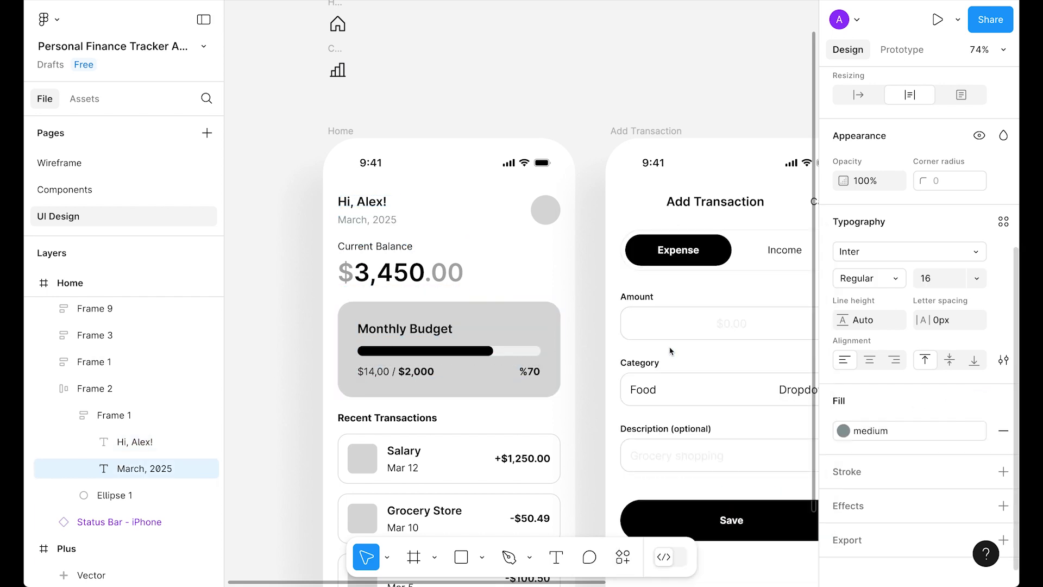
{"action": "type", "text": "14"}
{"action": "key", "text": "Return"}
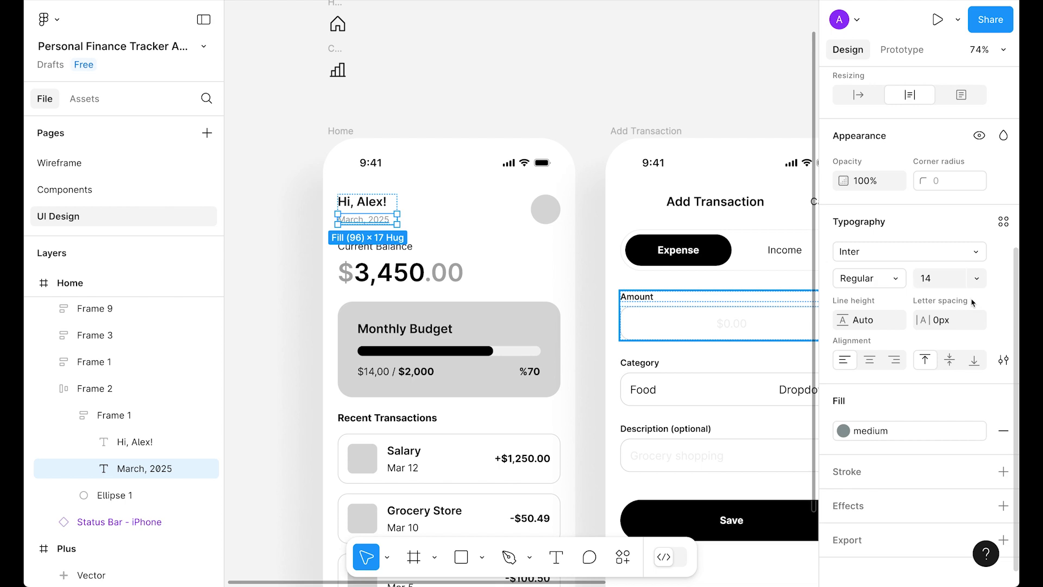
{"action": "left_click", "coordinate": [266, 211]}
Apply the "dark" color style to the "Current Balance" label
{"action": "scroll", "coordinate": [298, 225], "scroll_direction": "down", "scroll_amount": 2}
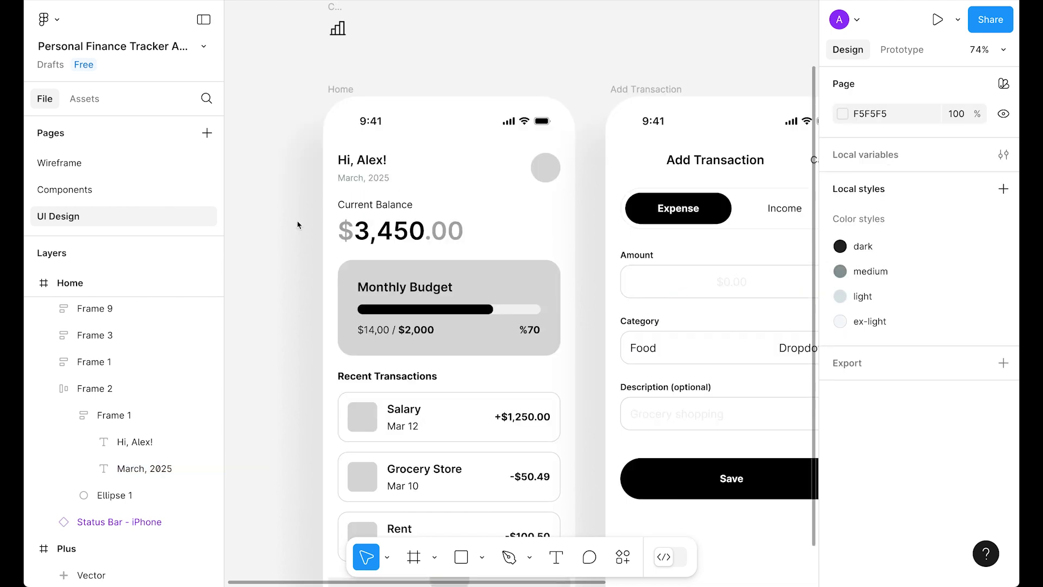
{"action": "left_click", "coordinate": [384, 208]}
{"action": "scroll", "coordinate": [972, 353], "scroll_direction": "down", "scroll_amount": 2}
{"action": "left_click", "coordinate": [980, 387]}
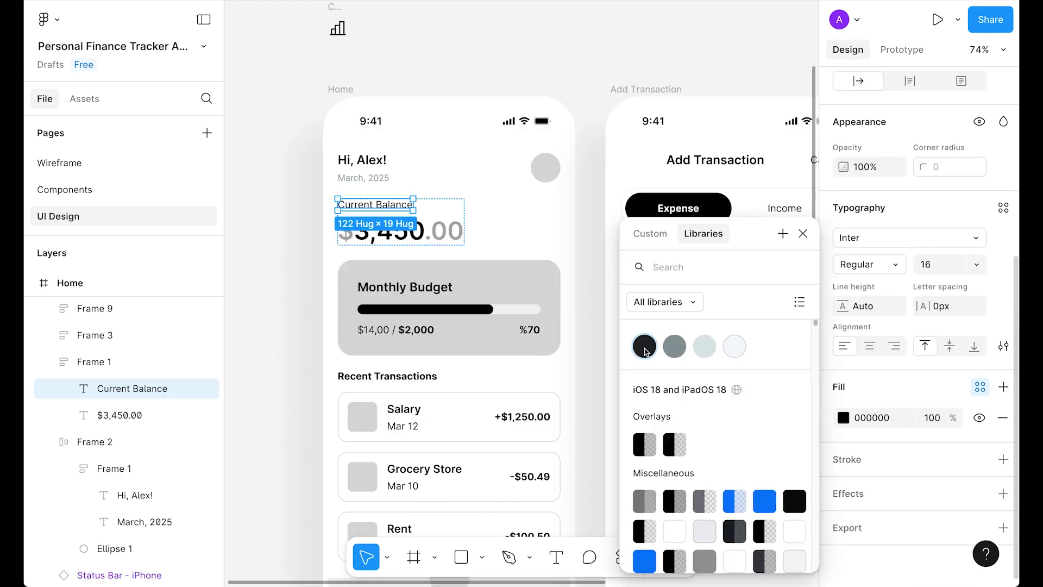
{"action": "left_click", "coordinate": [645, 346]}
Recolor the balance amount, using the "dark" style for its black digits and "light" for its grey characters
{"action": "left_click", "coordinate": [120, 414]}
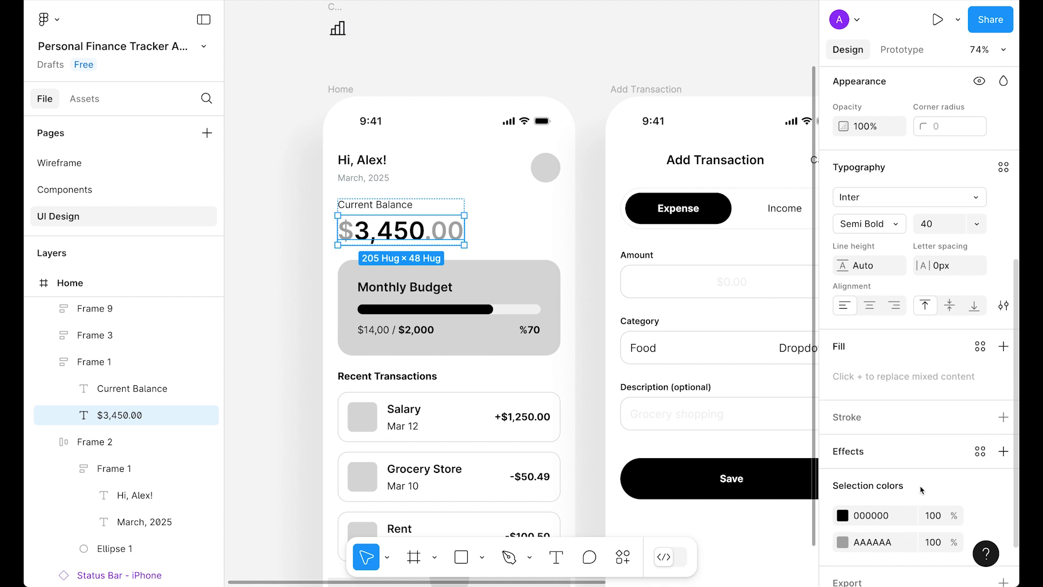
{"action": "scroll", "coordinate": [921, 490], "scroll_direction": "down", "scroll_amount": 1}
{"action": "left_click", "coordinate": [979, 460]}
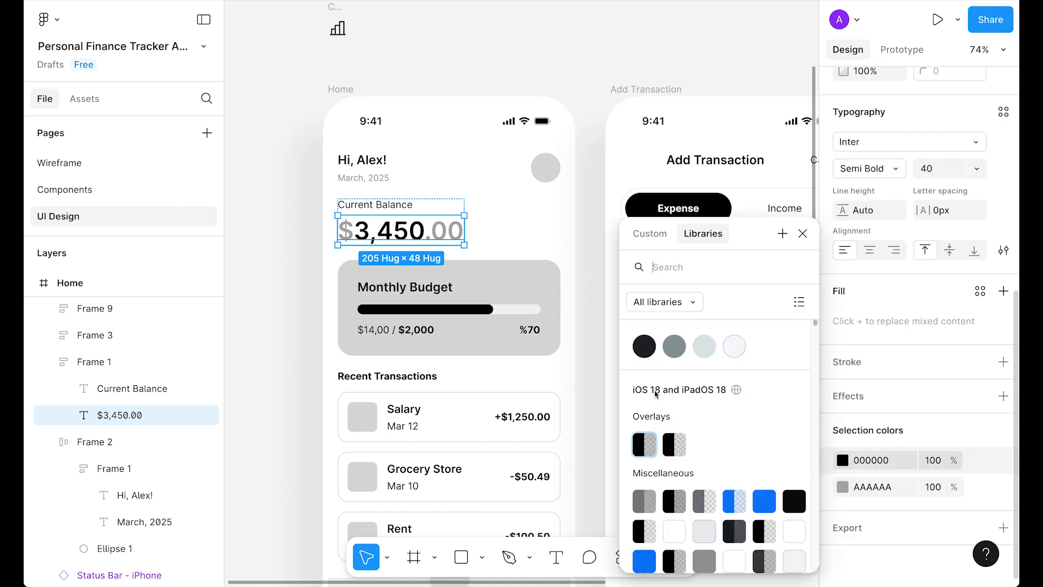
{"action": "left_click", "coordinate": [651, 353]}
{"action": "left_click", "coordinate": [980, 486]}
{"action": "left_click", "coordinate": [675, 347]}
{"action": "left_click", "coordinate": [871, 487]}
{"action": "left_click", "coordinate": [698, 351]}
{"action": "left_click", "coordinate": [270, 341]}
Fill the Monthly Budget card with the Colors/Teal library color
{"action": "left_click_drag", "start_coordinate": [270, 340], "coordinate": [259, 274]}
{"action": "left_click", "coordinate": [348, 277]}
{"action": "scroll", "coordinate": [999, 421], "scroll_direction": "down", "scroll_amount": 4}
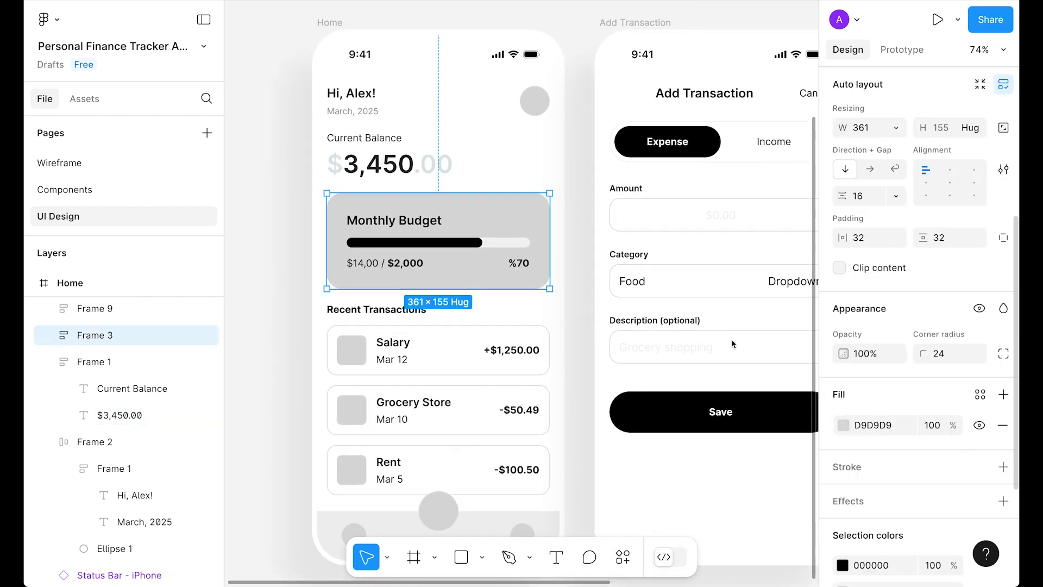
{"action": "scroll", "coordinate": [972, 271], "scroll_direction": "down", "scroll_amount": 3}
{"action": "left_click", "coordinate": [980, 228]}
{"action": "scroll", "coordinate": [773, 425], "scroll_direction": "down", "scroll_amount": 5}
{"action": "scroll", "coordinate": [773, 425], "scroll_direction": "up", "scroll_amount": 3}
{"action": "left_click", "coordinate": [794, 348]}
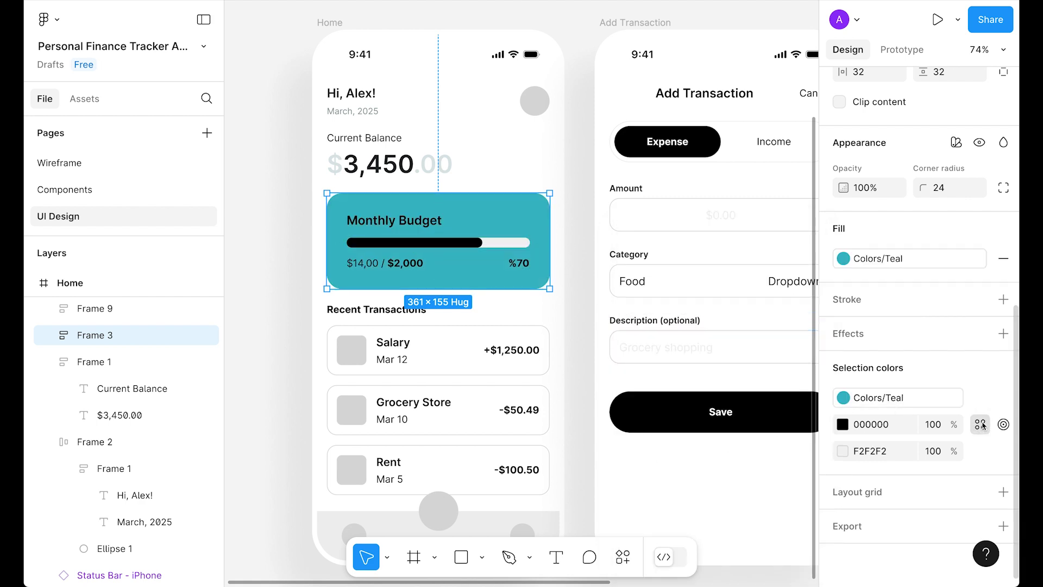
Replace the Monthly Budget card's black and F2F2F2 colors with the Grays/White library color
{"action": "left_click", "coordinate": [981, 424]}
{"action": "type", "text": "white"}
{"action": "left_click", "coordinate": [679, 390]}
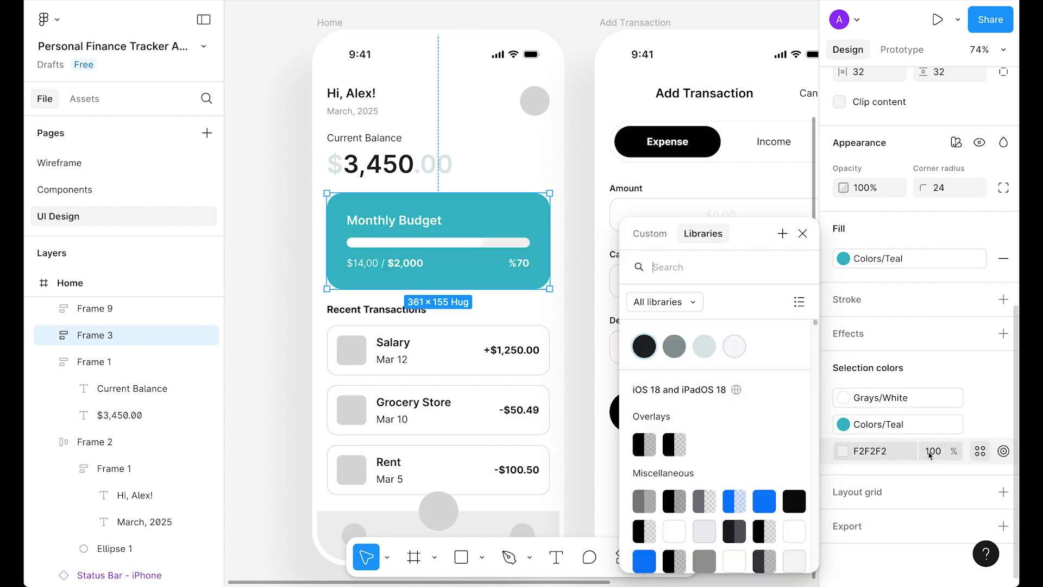
{"action": "type", "text": "white"}
{"action": "left_click", "coordinate": [679, 390]}
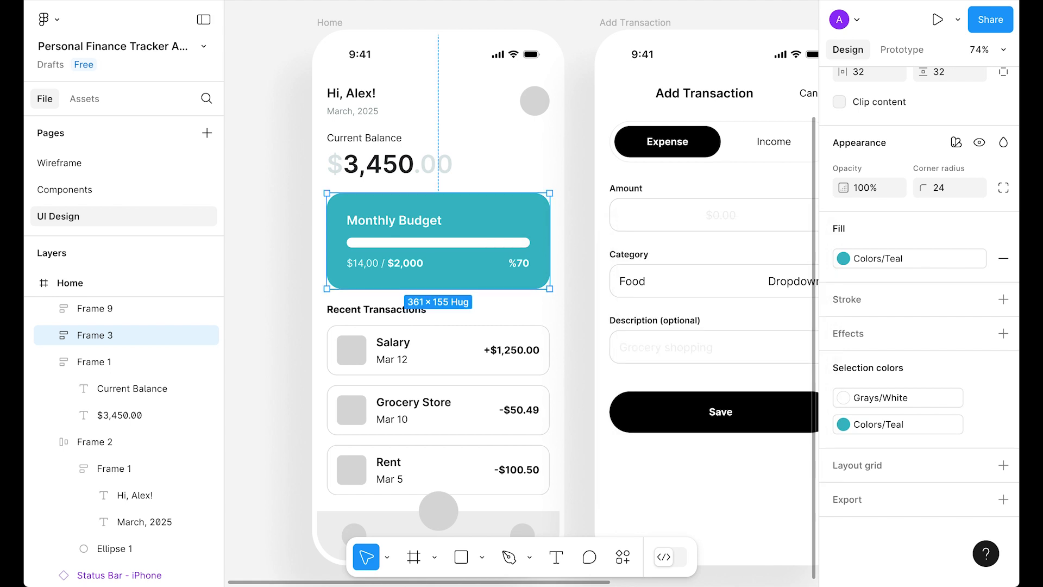
Detach the fill style of the budget progress bar's track and set its white fill to 20% opacity
{"action": "left_click", "coordinate": [505, 243]}
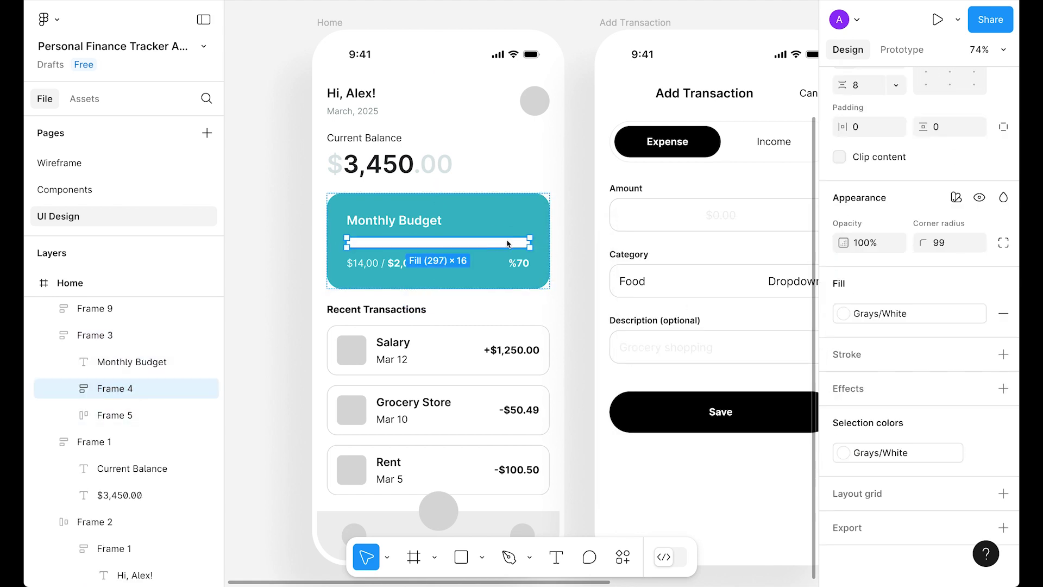
{"action": "left_click", "coordinate": [981, 318]}
{"action": "left_click", "coordinate": [931, 314]}
{"action": "type", "text": "2"}
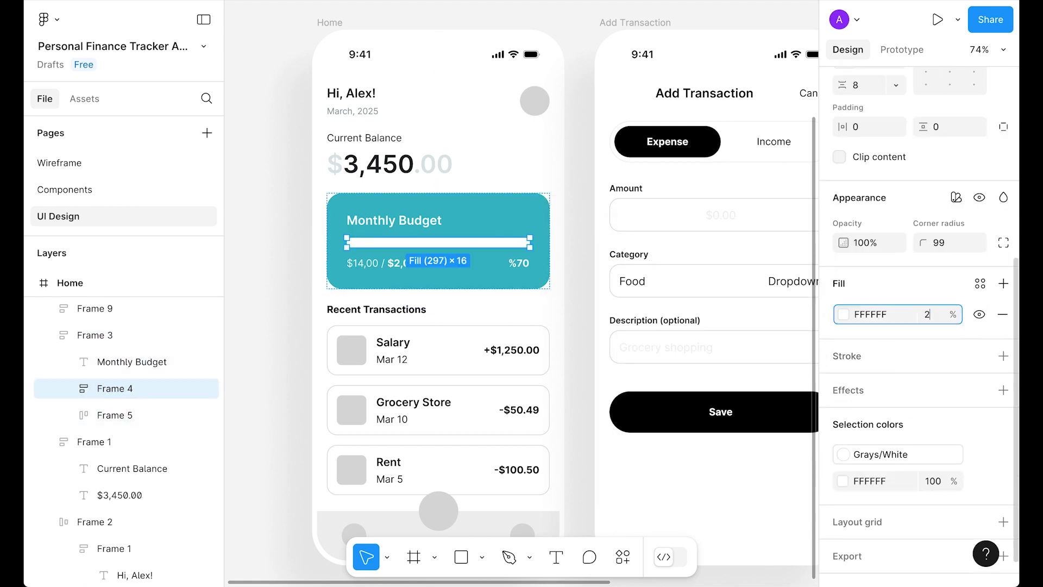
{"action": "type", "text": ",0"}
{"action": "key", "text": "Return"}
{"action": "key", "text": "Escape"}
Set the Monthly Budget card's corner radius to 16
{"action": "left_click", "coordinate": [952, 430]}
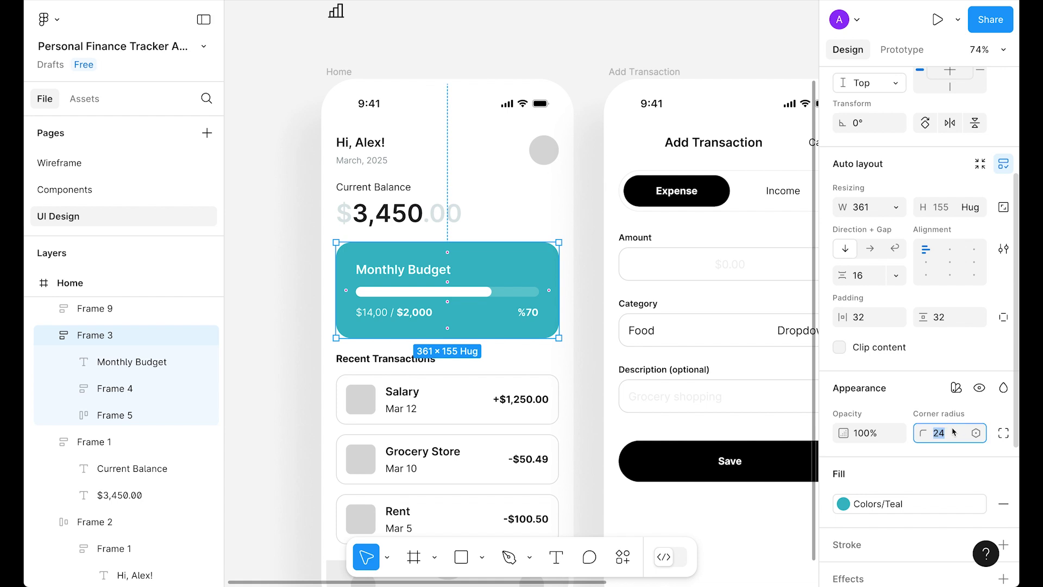
{"action": "type", "text": "16"}
{"action": "key", "text": "Return"}
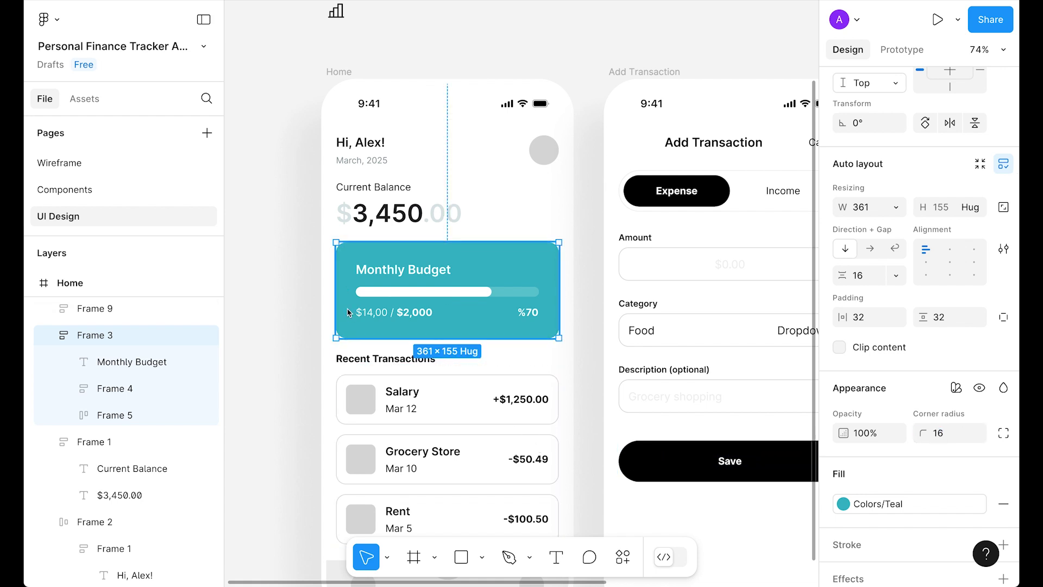
{"action": "left_click", "coordinate": [238, 243]}
Change the "Recent Transactions" heading's font weight to Semi Bold
{"action": "scroll", "coordinate": [238, 243], "scroll_direction": "down", "scroll_amount": 3}
{"action": "scroll", "coordinate": [289, 249], "scroll_direction": "up", "scroll_amount": 1}
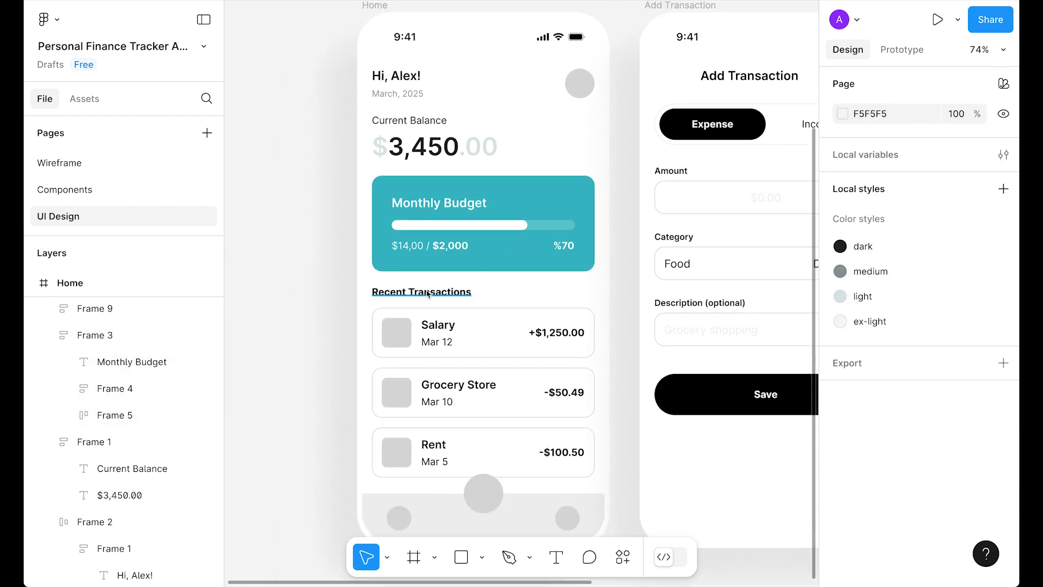
{"action": "left_click", "coordinate": [407, 293]}
{"action": "scroll", "coordinate": [923, 399], "scroll_direction": "down", "scroll_amount": 3}
{"action": "left_click", "coordinate": [897, 435]}
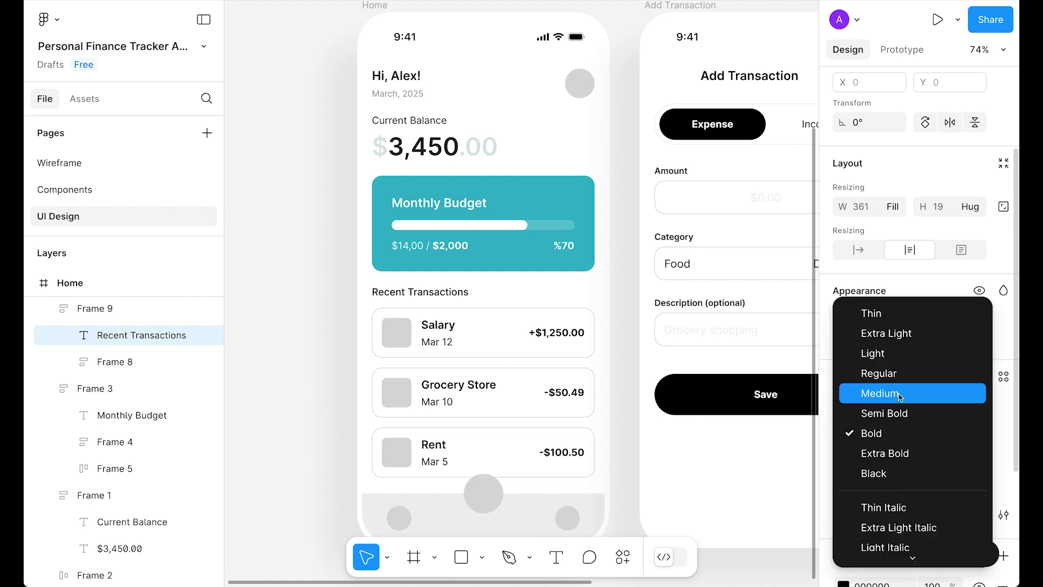
{"action": "left_click", "coordinate": [898, 412]}
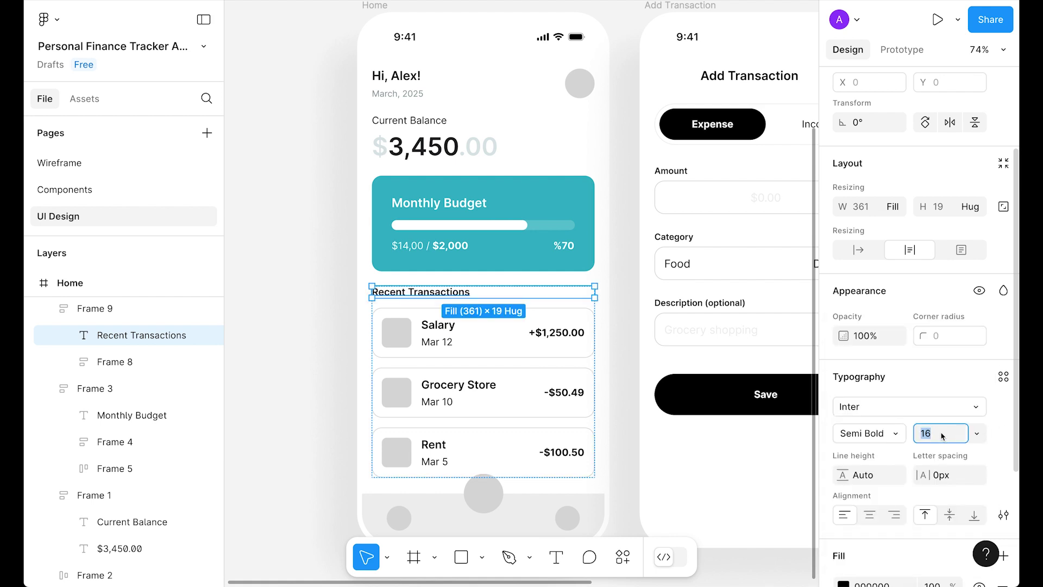
Set the "Recent Transactions" heading's font size to 14 and apply the dark color style to its fill
{"action": "type", "text": "14"}
{"action": "key", "text": "Return"}
{"action": "scroll", "coordinate": [925, 443], "scroll_direction": "down", "scroll_amount": 2}
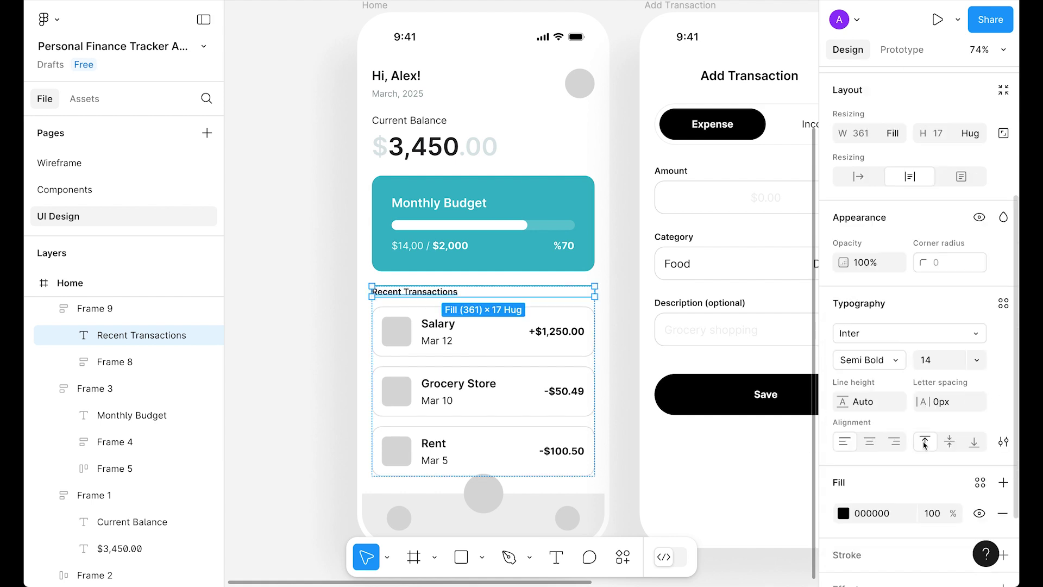
{"action": "left_click", "coordinate": [980, 482]}
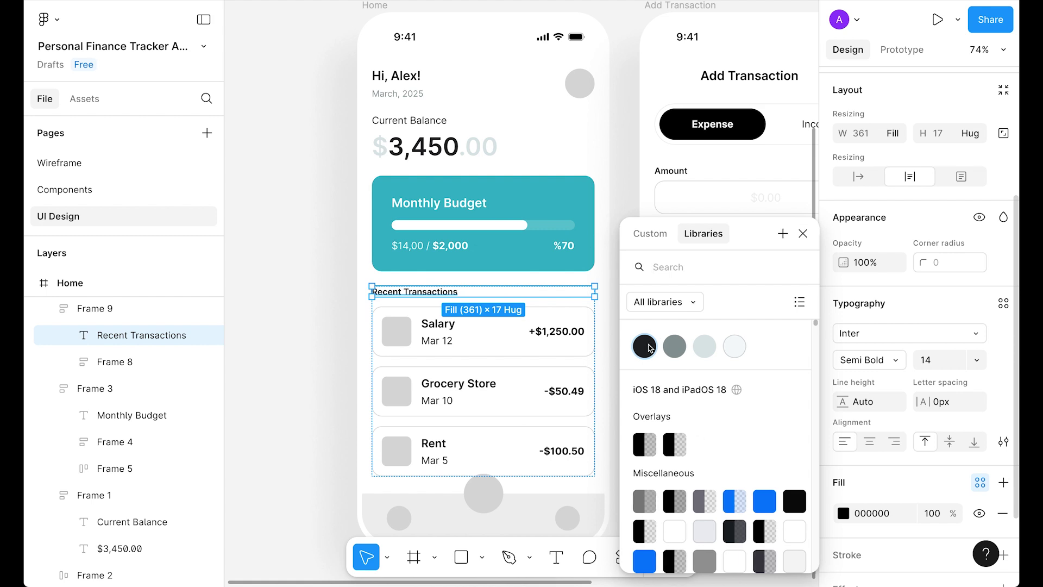
{"action": "left_click", "coordinate": [310, 298]}
{"action": "left_click", "coordinate": [310, 302]}
{"action": "scroll", "coordinate": [284, 319], "scroll_direction": "right", "scroll_amount": 1}
{"action": "scroll", "coordinate": [283, 316], "scroll_direction": "down", "scroll_amount": 1}
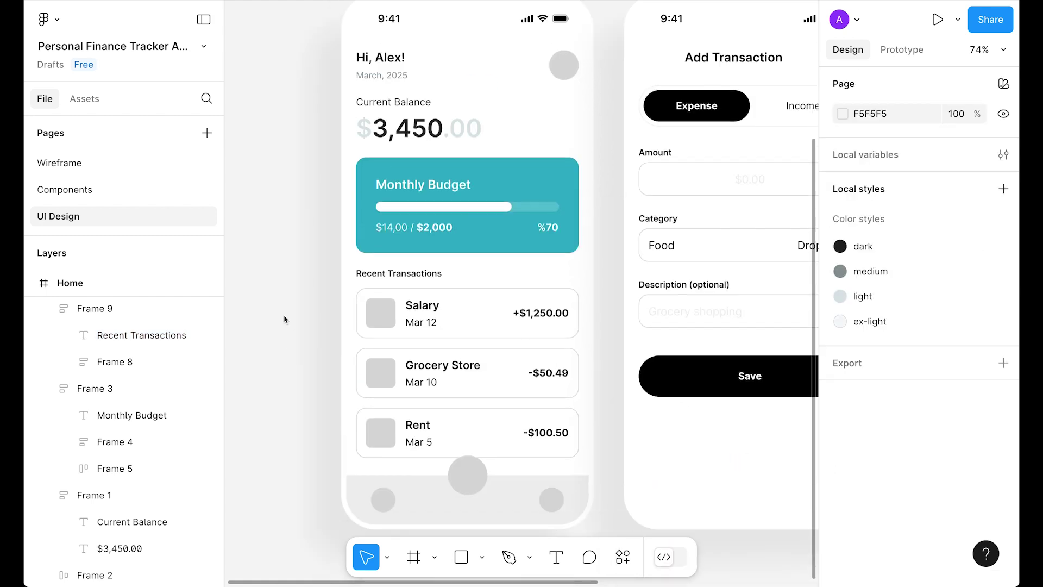
Detach the three transaction cards in the Recent Transactions list from their component
{"action": "left_click", "coordinate": [465, 313]}
{"action": "left_click", "coordinate": [466, 314]}
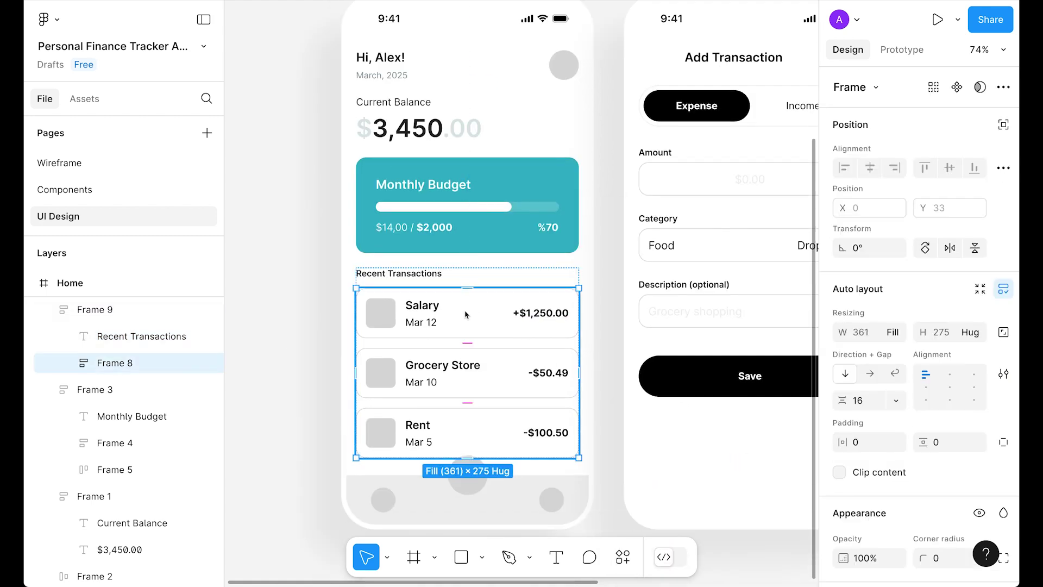
{"action": "key", "text": "Return"}
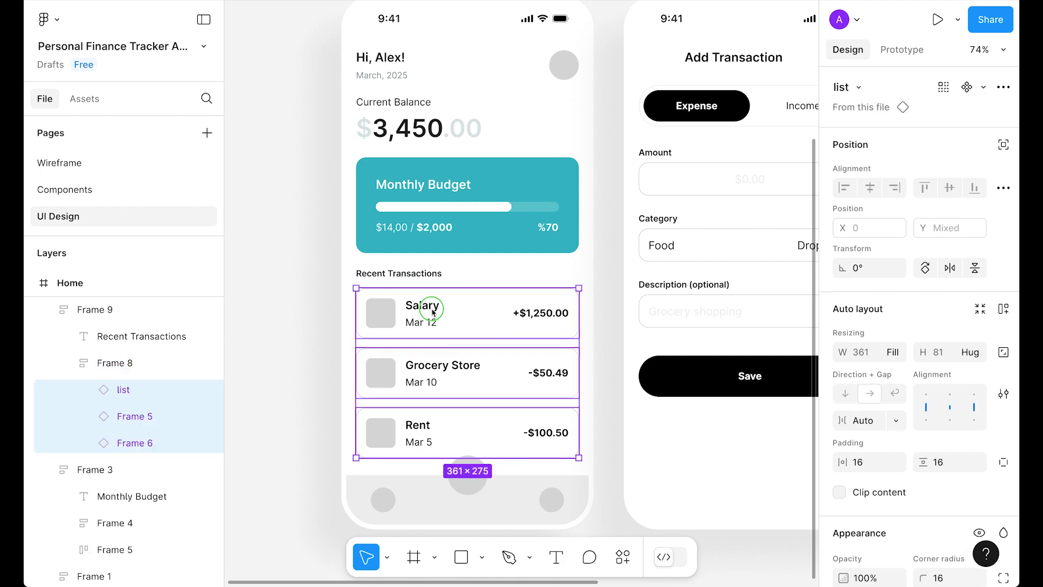
{"action": "right_click", "coordinate": [433, 309]}
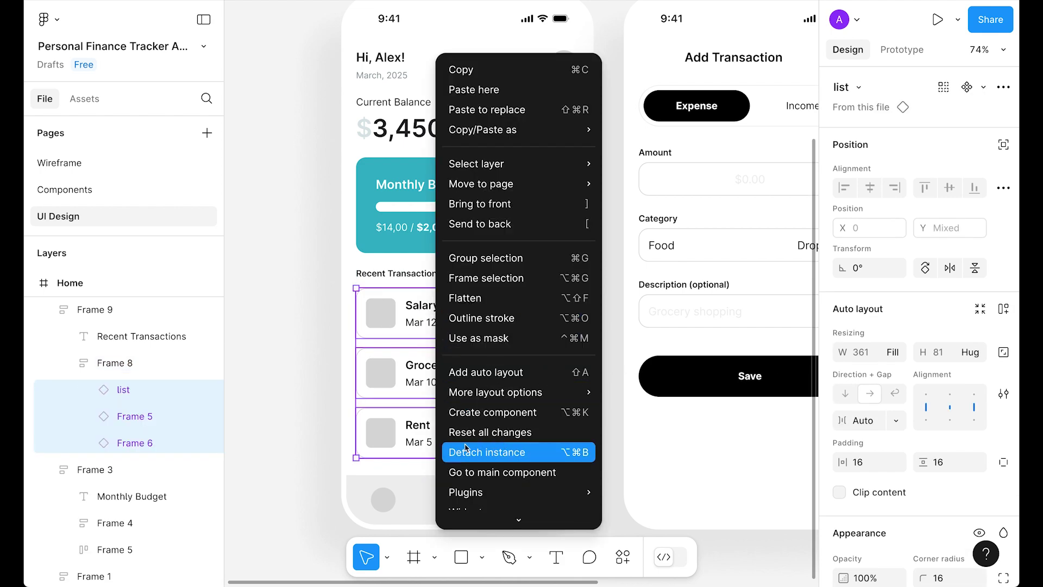
{"action": "left_click", "coordinate": [465, 452]}
Apply the light color style to the strokes of the Salary, Grocery Store and Rent cards
{"action": "left_click", "coordinate": [435, 321]}
{"action": "left_click", "coordinate": [438, 390], "text": "shift"}
{"action": "left_click", "coordinate": [467, 429], "text": "shift"}
{"action": "scroll", "coordinate": [943, 448], "scroll_direction": "down", "scroll_amount": 4}
{"action": "left_click", "coordinate": [986, 417]}
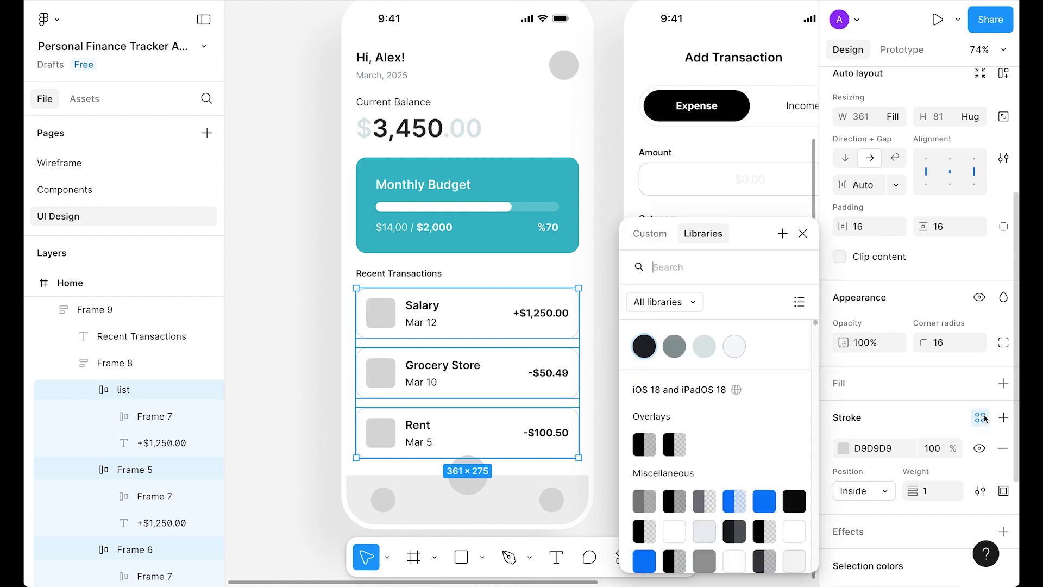
{"action": "left_click", "coordinate": [709, 351]}
Fill the three square icon placeholders in the transaction cards with the ex-light color style
{"action": "left_click", "coordinate": [380, 313], "text": "ctrl"}
{"action": "left_click", "coordinate": [381, 372], "text": "ctrl+shift"}
{"action": "left_click", "coordinate": [381, 433], "text": "ctrl+shift"}
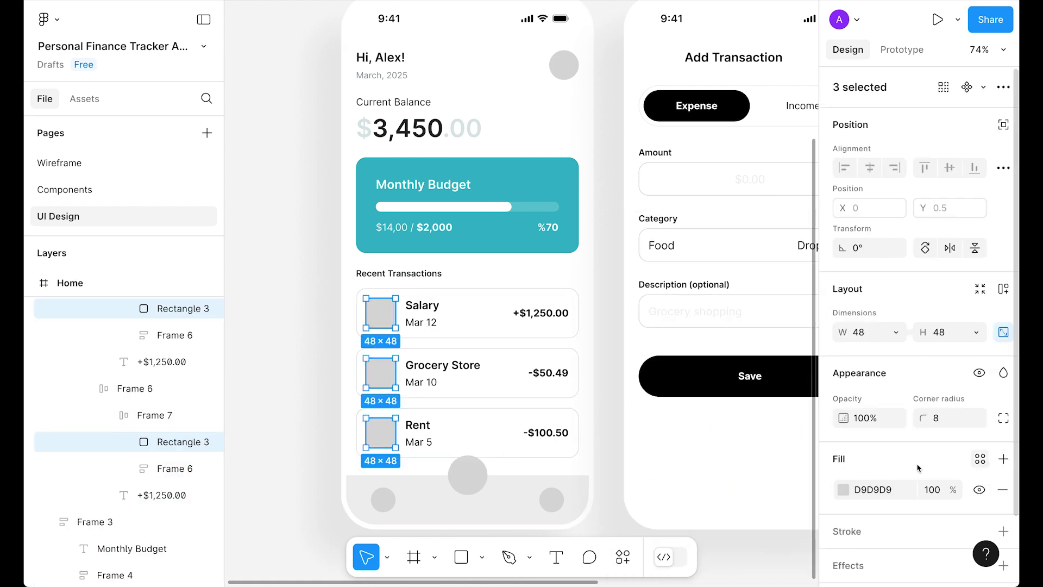
{"action": "left_click", "coordinate": [979, 459]}
{"action": "left_click", "coordinate": [734, 346]}
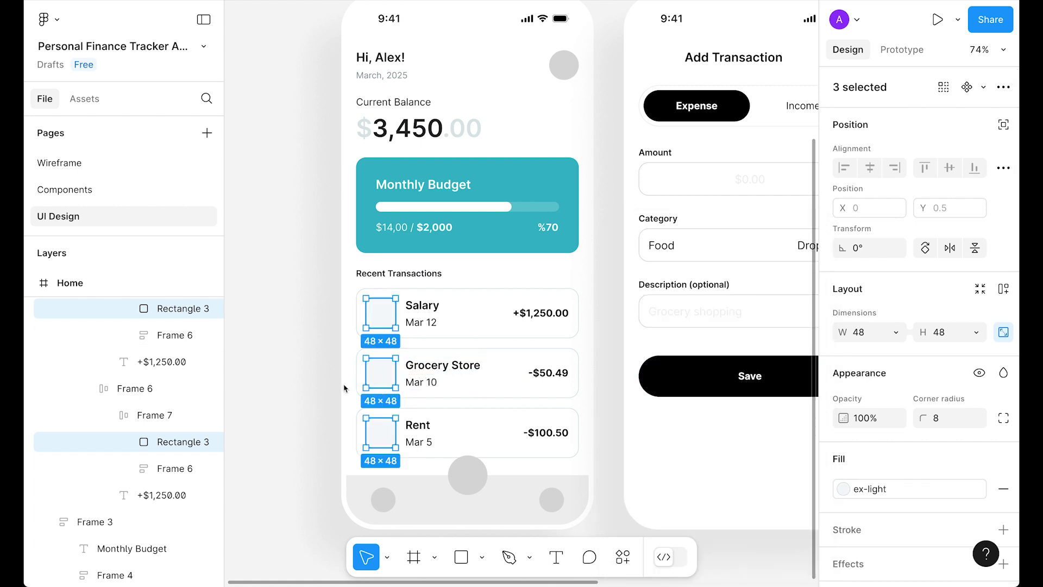
{"action": "left_click", "coordinate": [292, 342]}
Apply the dark color style to the Salary, Grocery Store and Rent titles
{"action": "left_click", "coordinate": [422, 305], "text": "ctrl"}
{"action": "left_click", "coordinate": [443, 365], "text": "ctrl+shift"}
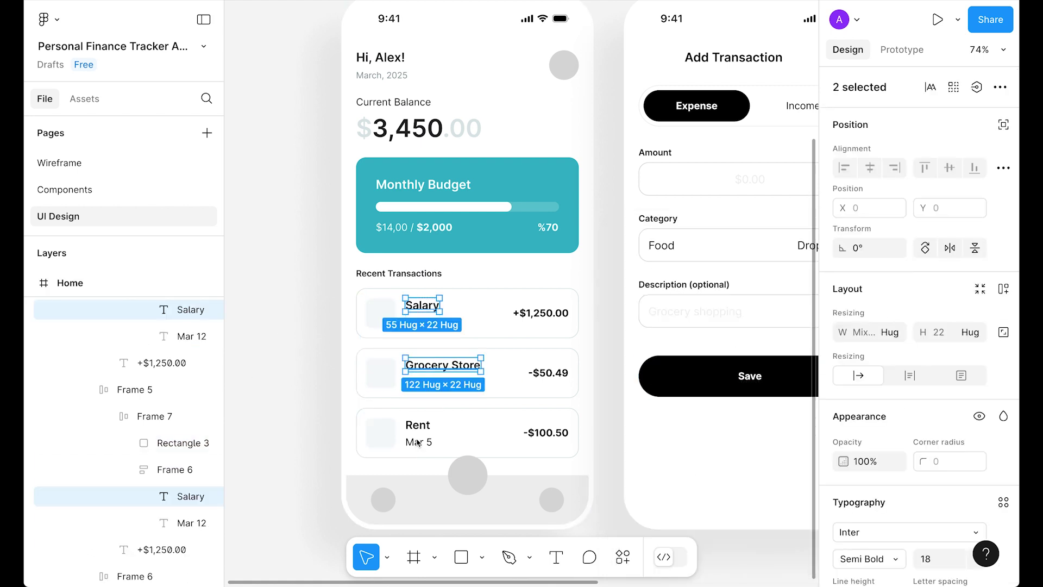
{"action": "left_click", "coordinate": [418, 425], "text": "ctrl+shift"}
{"action": "scroll", "coordinate": [965, 452], "scroll_direction": "down", "scroll_amount": 5}
{"action": "left_click", "coordinate": [980, 441]}
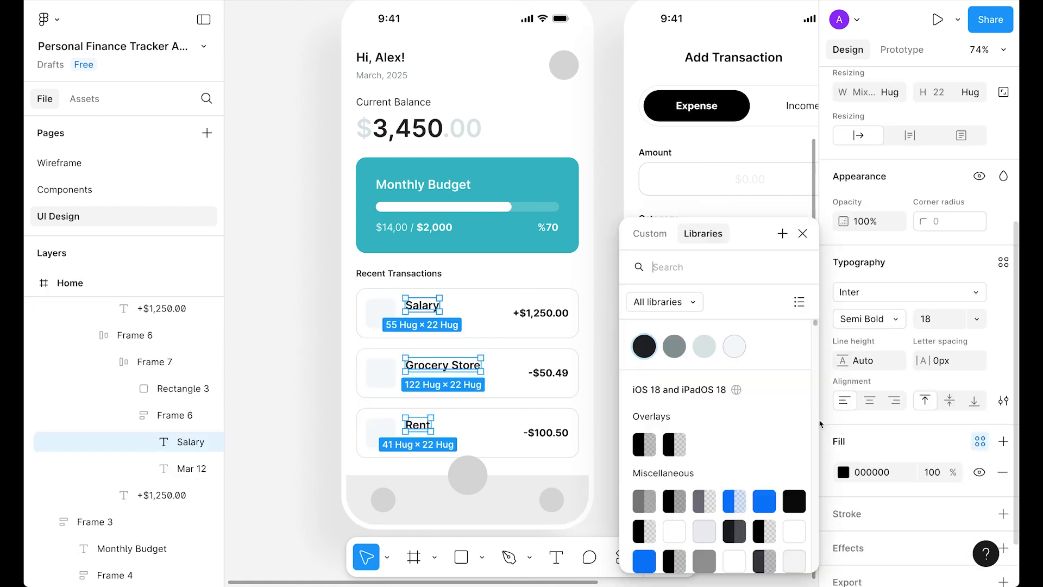
{"action": "left_click", "coordinate": [644, 346]}
{"action": "key", "text": "Escape"}
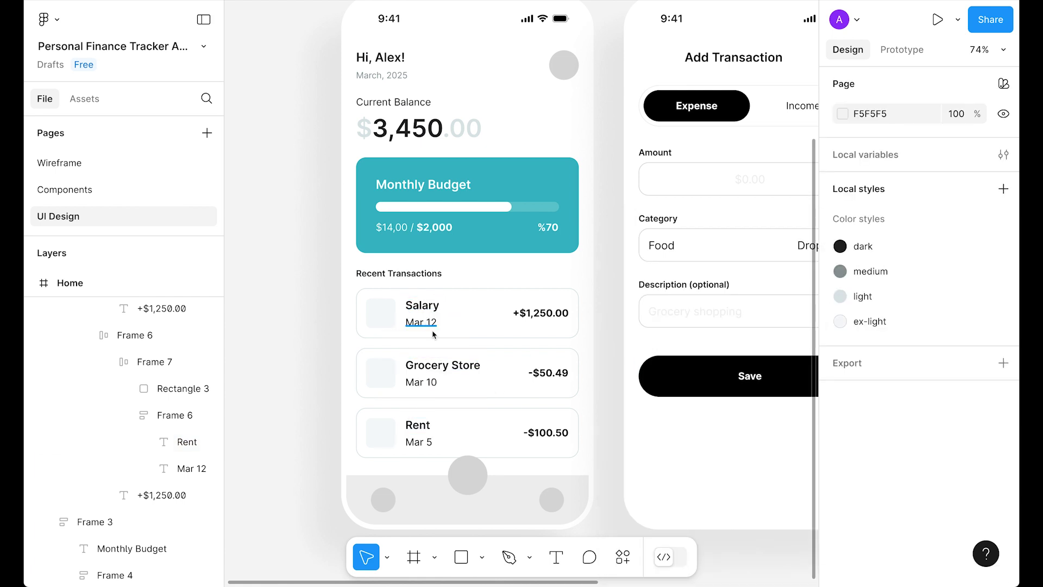
Set the three transaction dates to font size 14 and apply the medium color style to them
{"action": "left_click", "coordinate": [422, 322], "text": "ctrl"}
{"action": "left_click", "coordinate": [427, 382], "text": "ctrl+shift"}
{"action": "left_click", "coordinate": [419, 442], "text": "ctrl+shift"}
{"action": "scroll", "coordinate": [959, 461], "scroll_direction": "down", "scroll_amount": 3}
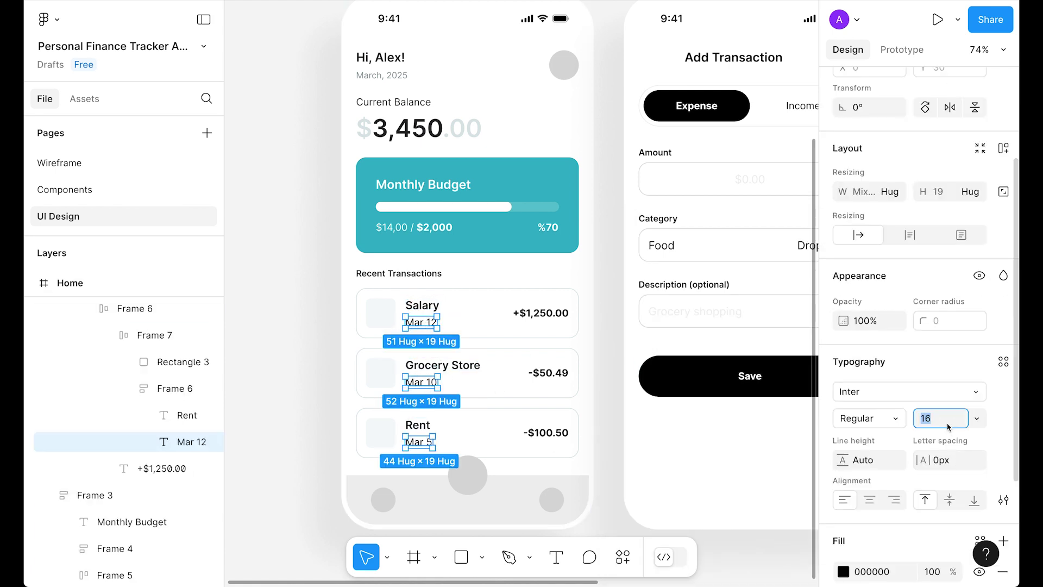
{"action": "type", "text": "14"}
{"action": "key", "text": "Return"}
{"action": "scroll", "coordinate": [956, 508], "scroll_direction": "down", "scroll_amount": 2}
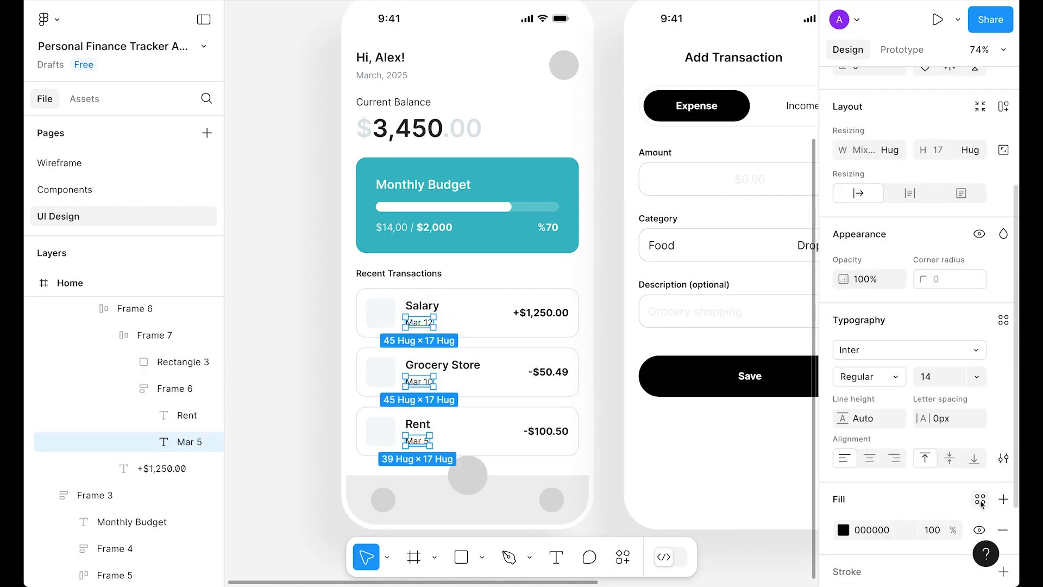
{"action": "left_click", "coordinate": [980, 500]}
Color the Salary card's +$1,250.00 amount with the library's green style
{"action": "left_click", "coordinate": [540, 312], "text": "ctrl"}
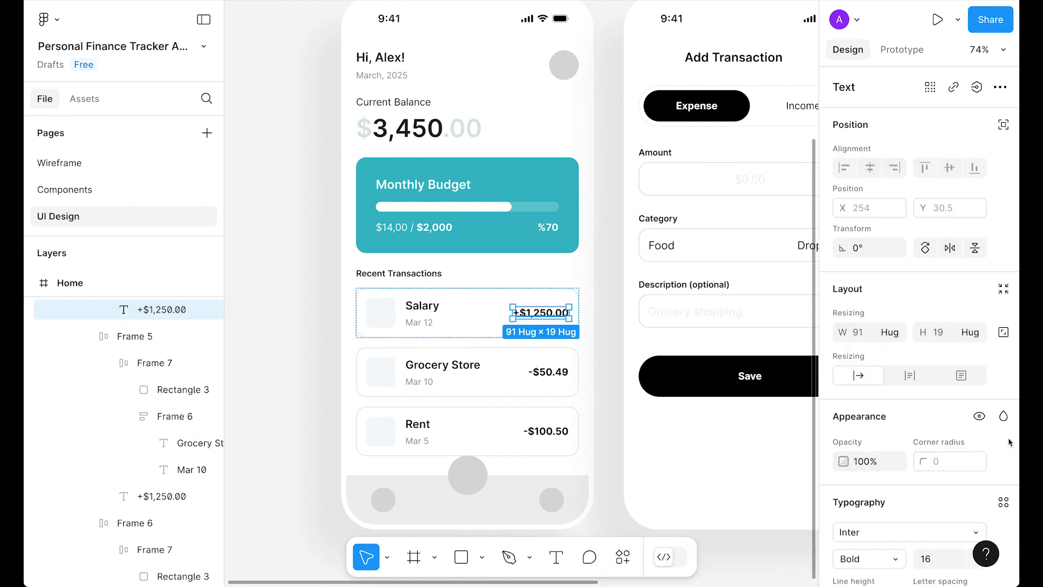
{"action": "scroll", "coordinate": [967, 444], "scroll_direction": "down", "scroll_amount": 5}
{"action": "left_click", "coordinate": [981, 409]}
{"action": "scroll", "coordinate": [776, 464], "scroll_direction": "down", "scroll_amount": 3}
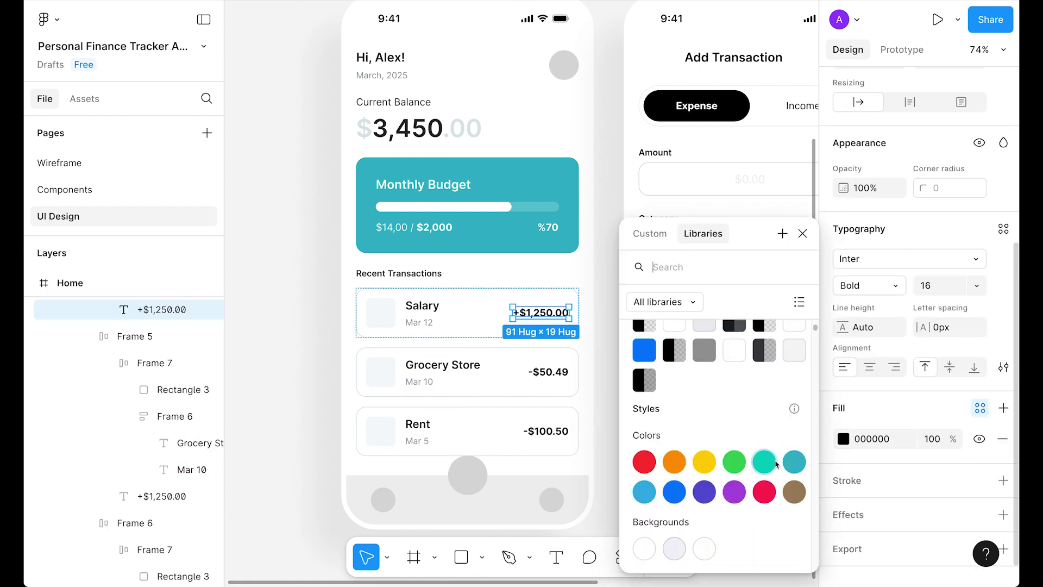
{"action": "left_click", "coordinate": [734, 462]}
Apply the Colors/Red library style to the -$50.49 and -$100.50 amounts
{"action": "left_click", "coordinate": [549, 371], "text": "ctrl"}
{"action": "left_click", "coordinate": [546, 431], "text": "ctrl+shift"}
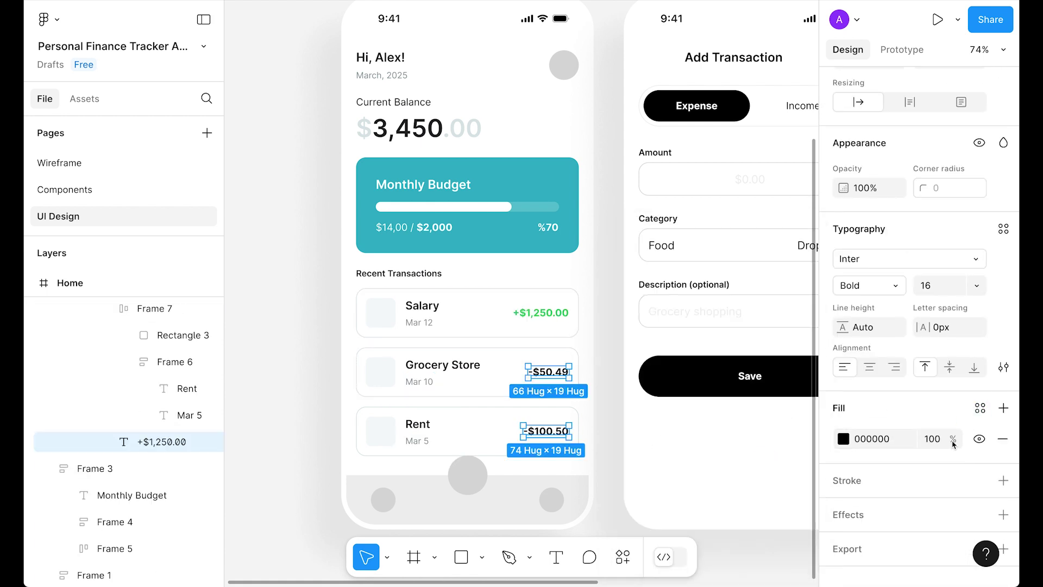
{"action": "left_click", "coordinate": [980, 408]}
{"action": "scroll", "coordinate": [724, 476], "scroll_direction": "down", "scroll_amount": 2}
{"action": "left_click", "coordinate": [704, 461]}
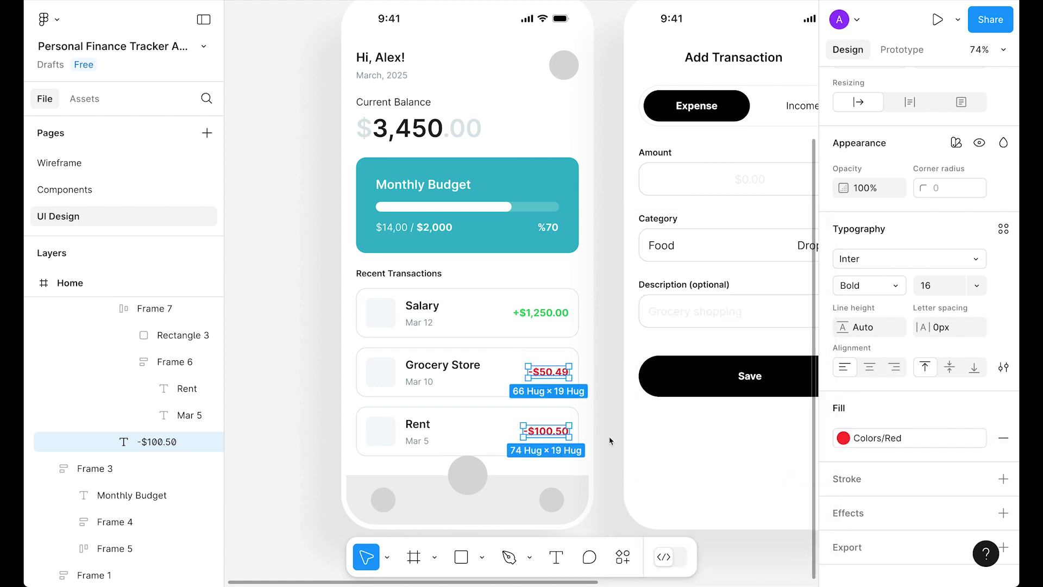
Set all three transaction amounts to Semi Bold at font size 14
{"action": "left_click", "coordinate": [540, 312], "text": "ctrl+shift"}
{"action": "left_click", "coordinate": [891, 286]}
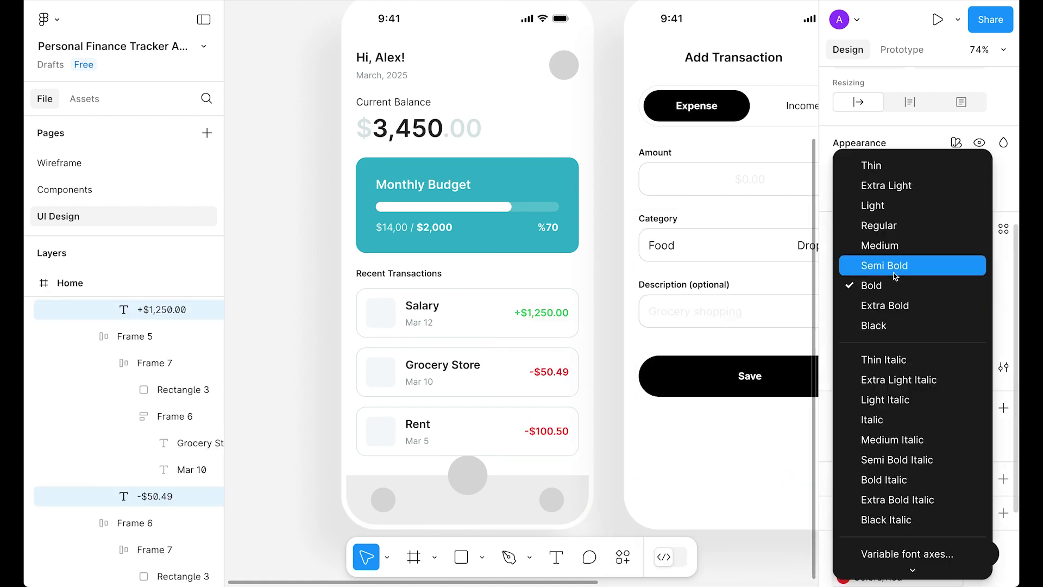
{"action": "left_click", "coordinate": [891, 262]}
{"action": "left_click", "coordinate": [943, 285]}
{"action": "key", "text": "Down"}
{"action": "key", "text": "Return"}
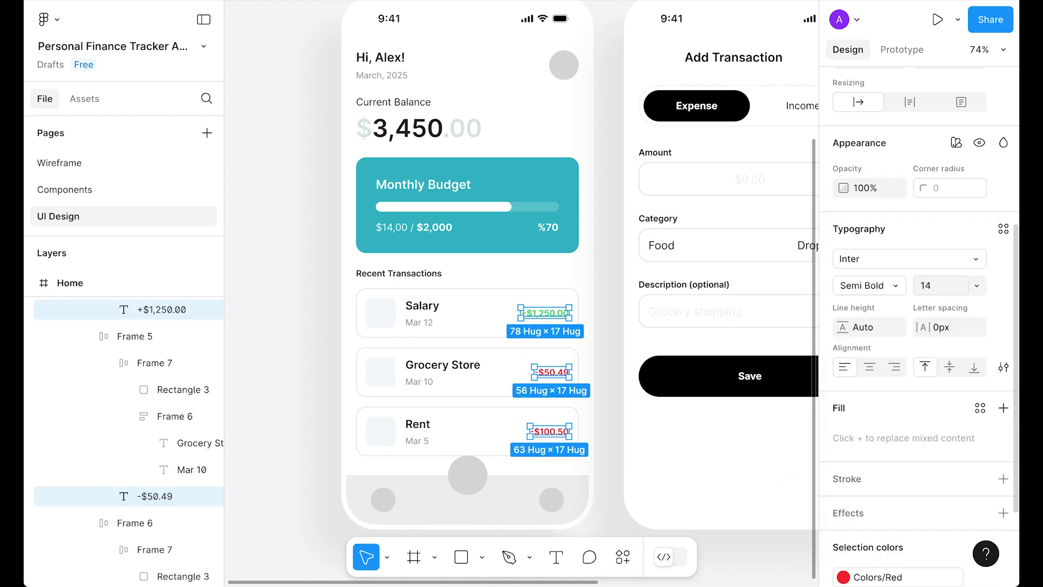
{"action": "left_click", "coordinate": [298, 257]}
Set the Monthly Budget card's "$14,00 / $2,000" and "%70" texts to font size 14
{"action": "left_click", "coordinate": [430, 232]}
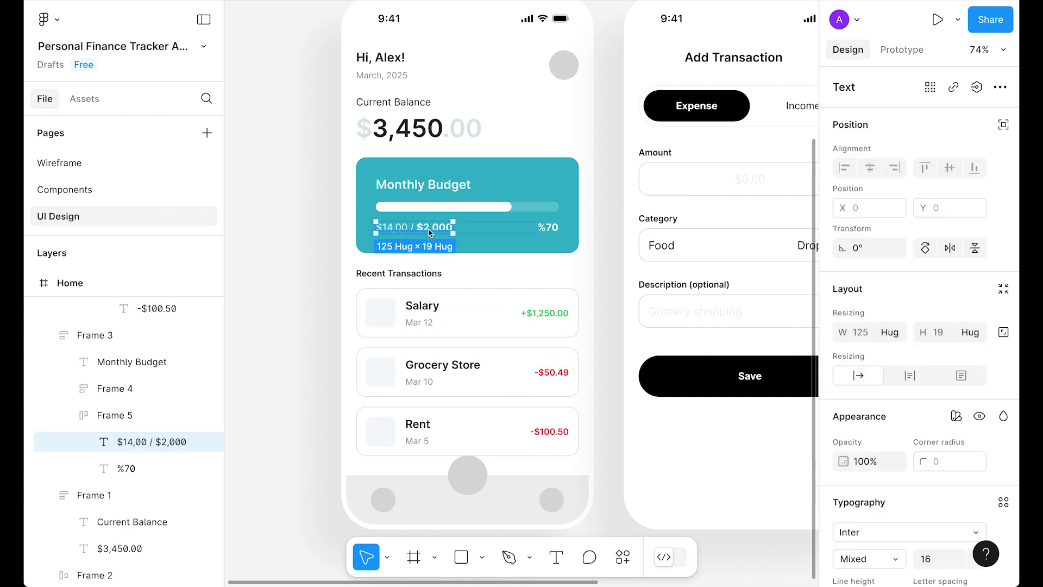
{"action": "left_click", "coordinate": [548, 227], "text": "shift"}
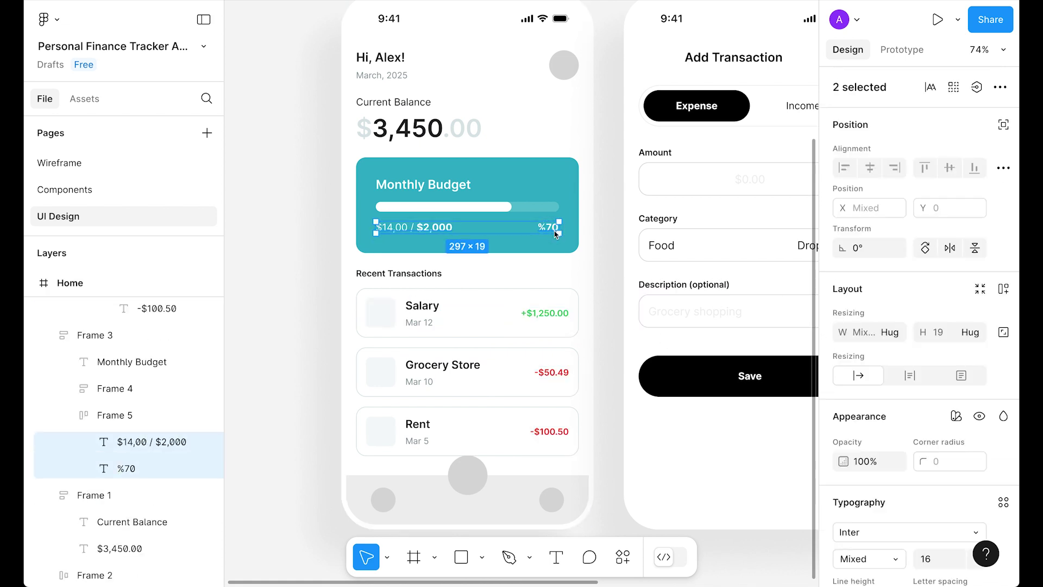
{"action": "scroll", "coordinate": [1018, 438], "scroll_direction": "down", "scroll_amount": 5}
{"action": "type", "text": "14"}
{"action": "key", "text": "Return"}
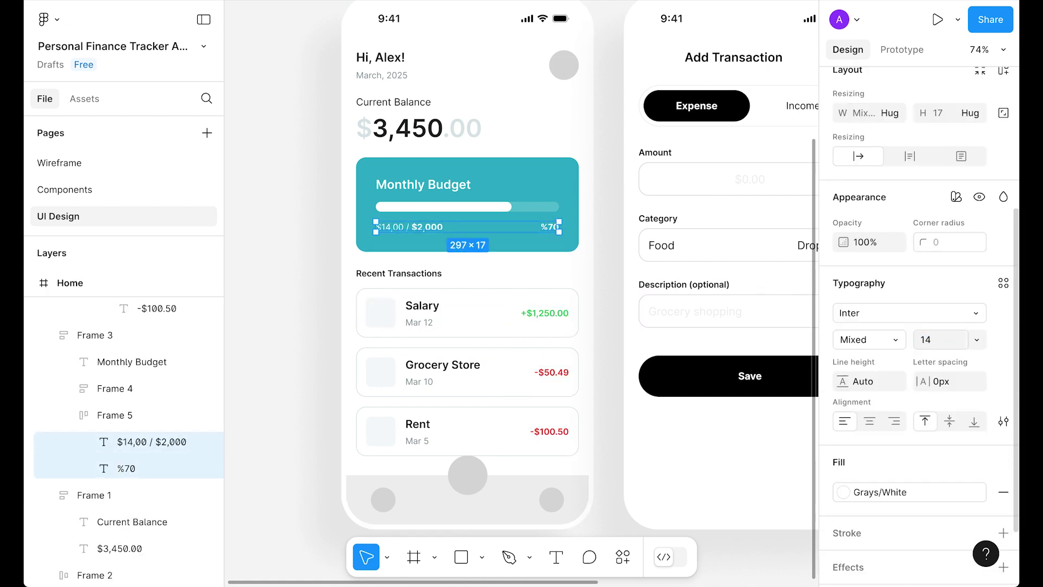
{"action": "left_click", "coordinate": [274, 313]}
Set the "Current Balance" label's font size to 14
{"action": "scroll", "coordinate": [273, 313], "scroll_direction": "right", "scroll_amount": 2}
{"action": "scroll", "coordinate": [297, 322], "scroll_direction": "up", "scroll_amount": 1}
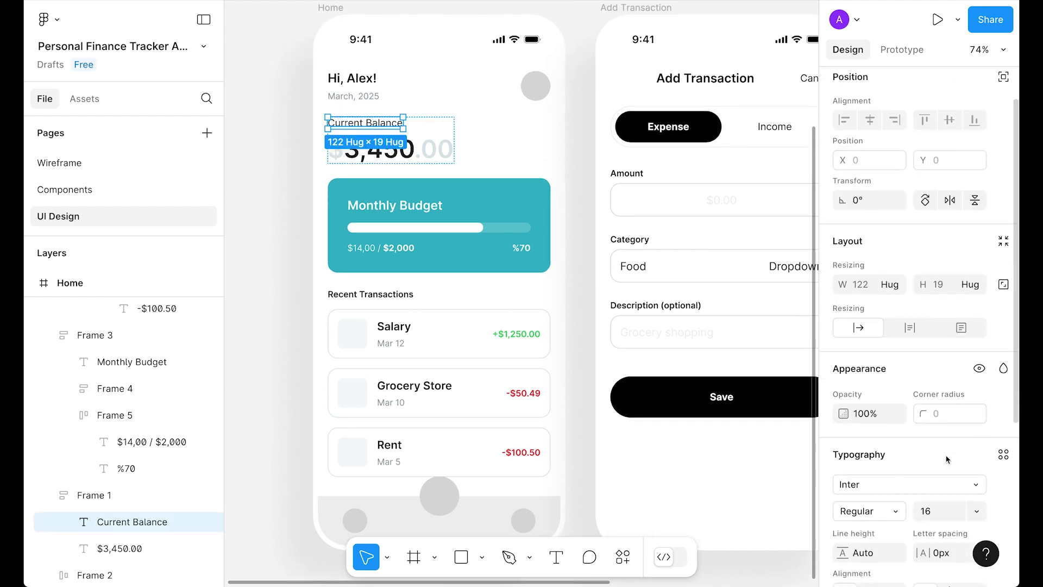
{"action": "type", "text": "14"}
{"action": "key", "text": "Return"}
{"action": "left_click", "coordinate": [264, 284]}
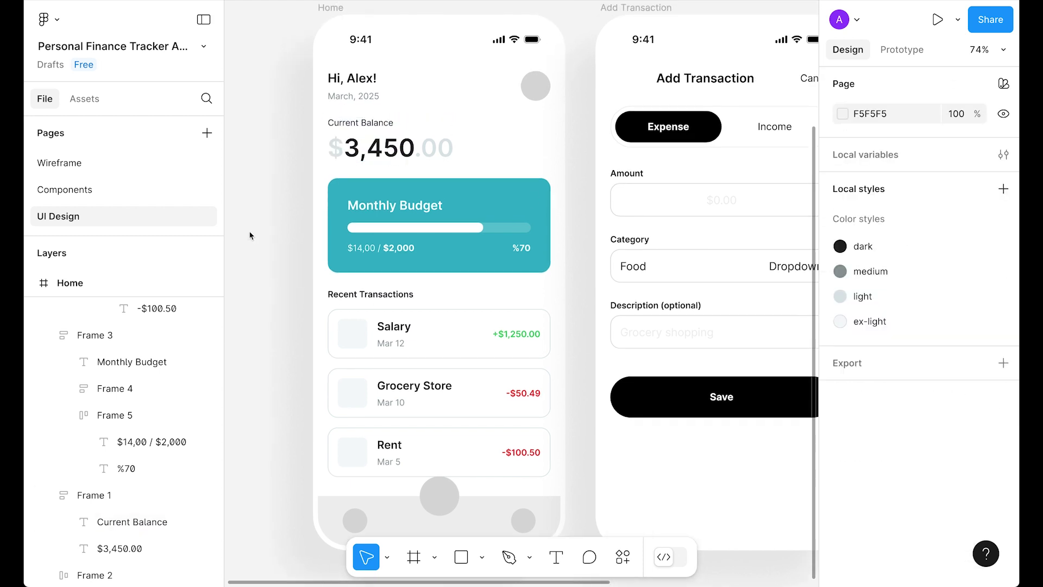
Fill the Home screen's navigation bar rectangle with the ex-light color style
{"action": "scroll", "coordinate": [265, 282], "scroll_direction": "down", "scroll_amount": 3}
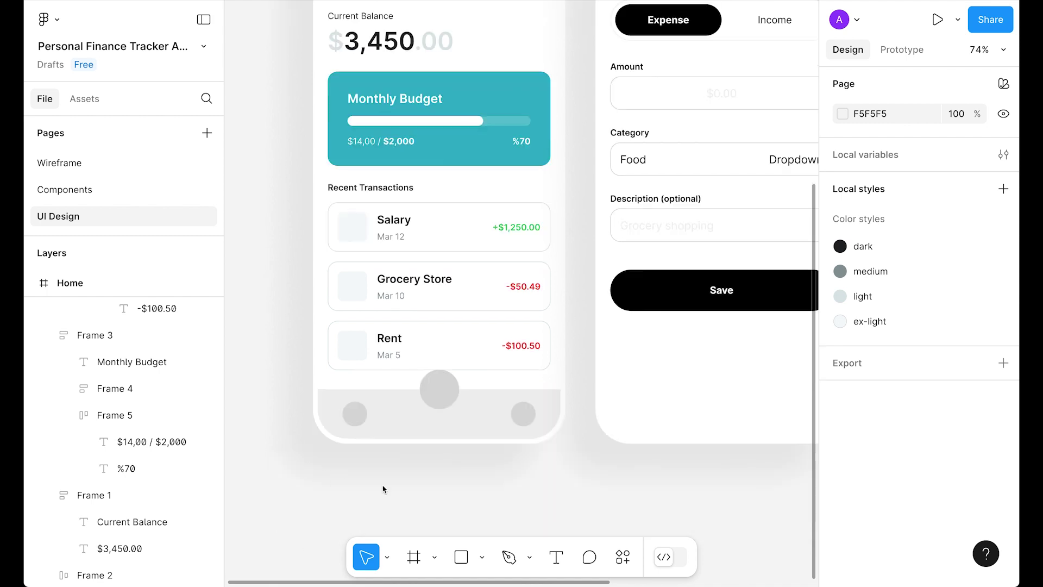
{"action": "left_click", "coordinate": [426, 413]}
{"action": "scroll", "coordinate": [972, 391], "scroll_direction": "down", "scroll_amount": 3}
{"action": "left_click", "coordinate": [979, 386]}
{"action": "scroll", "coordinate": [709, 442], "scroll_direction": "down", "scroll_amount": 3}
{"action": "scroll", "coordinate": [711, 429], "scroll_direction": "up", "scroll_amount": 3}
{"action": "left_click", "coordinate": [704, 346]}
{"action": "left_click", "coordinate": [894, 418]}
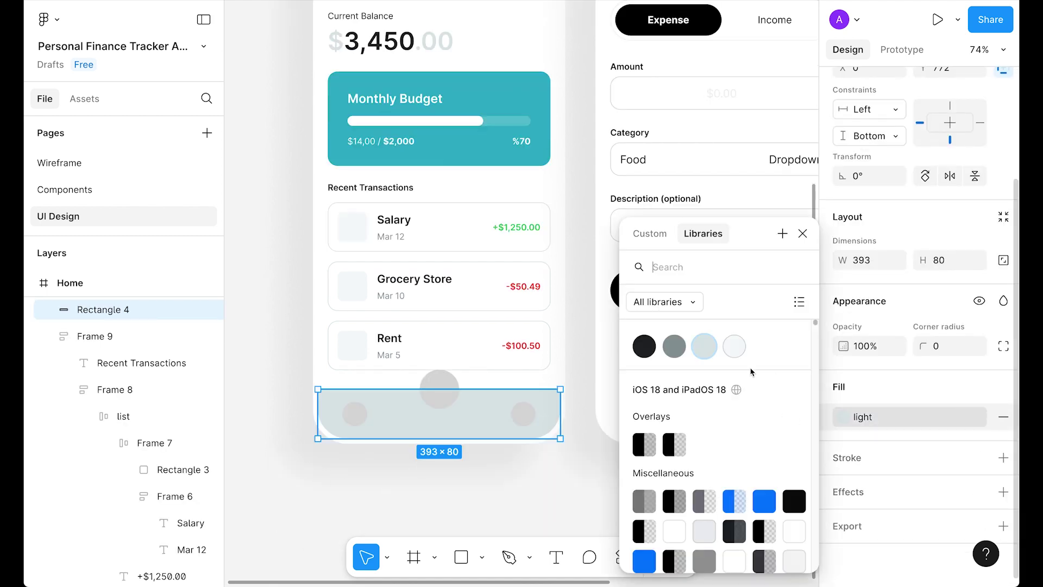
{"action": "left_click", "coordinate": [734, 346]}
{"action": "left_click", "coordinate": [492, 488]}
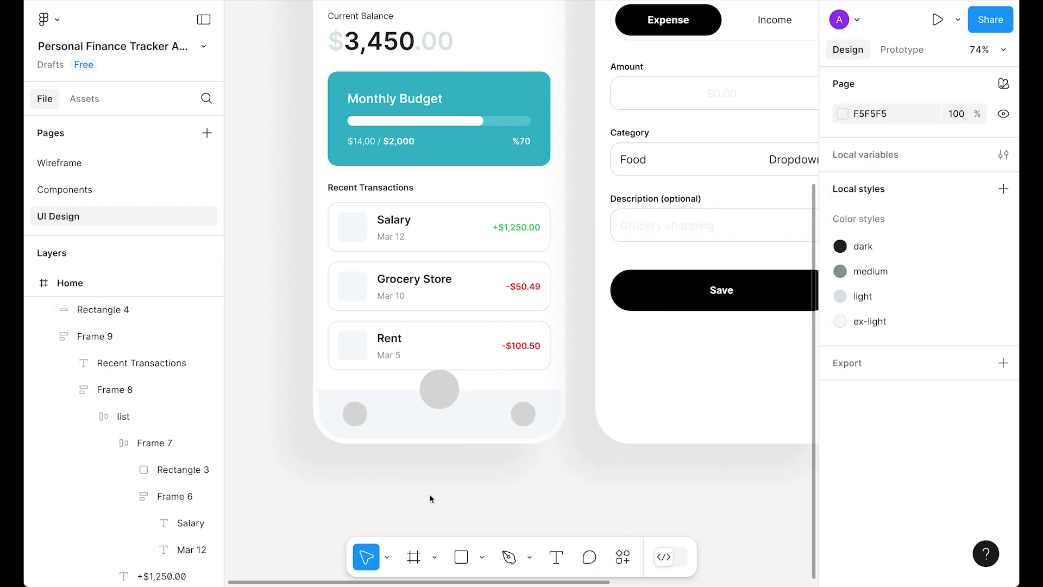
Move the House icon from above the screens into the navigation bar, replacing its first small placeholder circle
{"action": "scroll", "coordinate": [239, 416], "scroll_direction": "up", "scroll_amount": 5}
{"action": "left_click", "coordinate": [325, 138]}
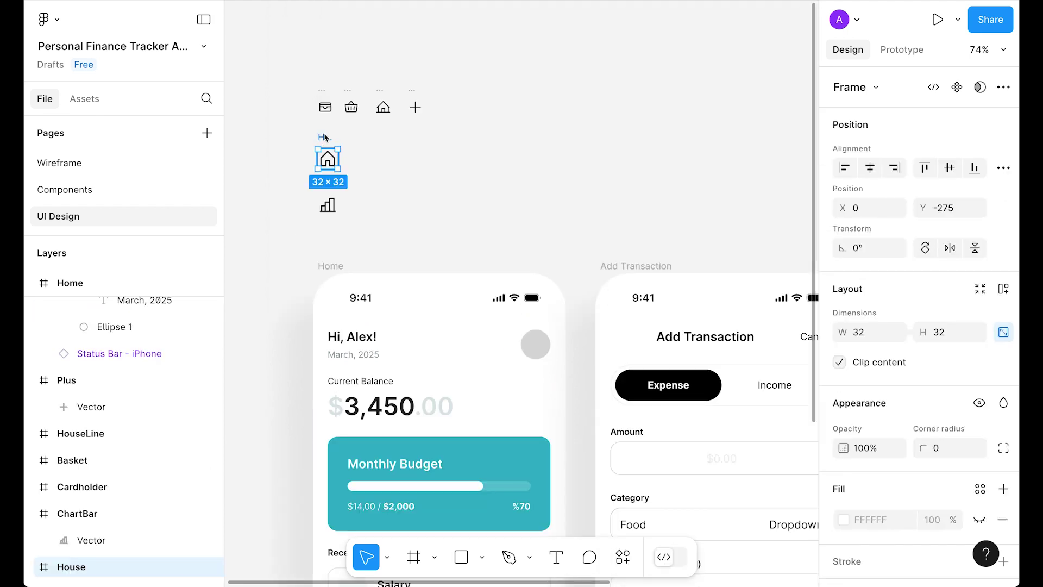
{"action": "key", "text": "Escape"}
{"action": "scroll", "coordinate": [348, 380], "scroll_direction": "down", "scroll_amount": 4}
{"action": "right_click", "coordinate": [345, 474]}
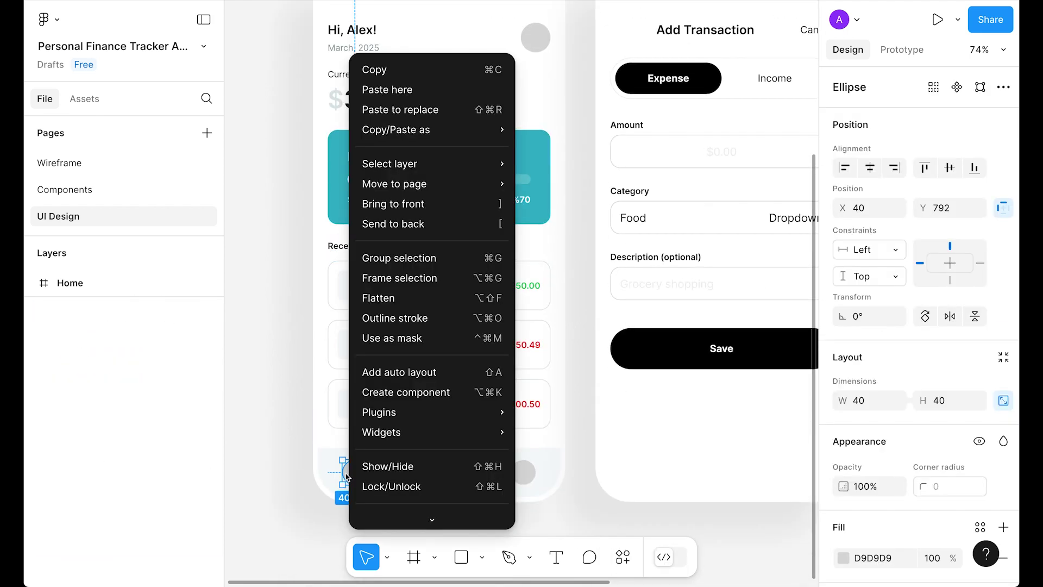
{"action": "left_click", "coordinate": [423, 109]}
{"action": "left_click", "coordinate": [843, 527]}
{"action": "key", "text": "Escape"}
{"action": "left_click", "coordinate": [263, 259]}
Move the ChartBar icon into the navigation bar, replacing the remaining small placeholder circle
{"action": "scroll", "coordinate": [346, 347], "scroll_direction": "up", "scroll_amount": 5}
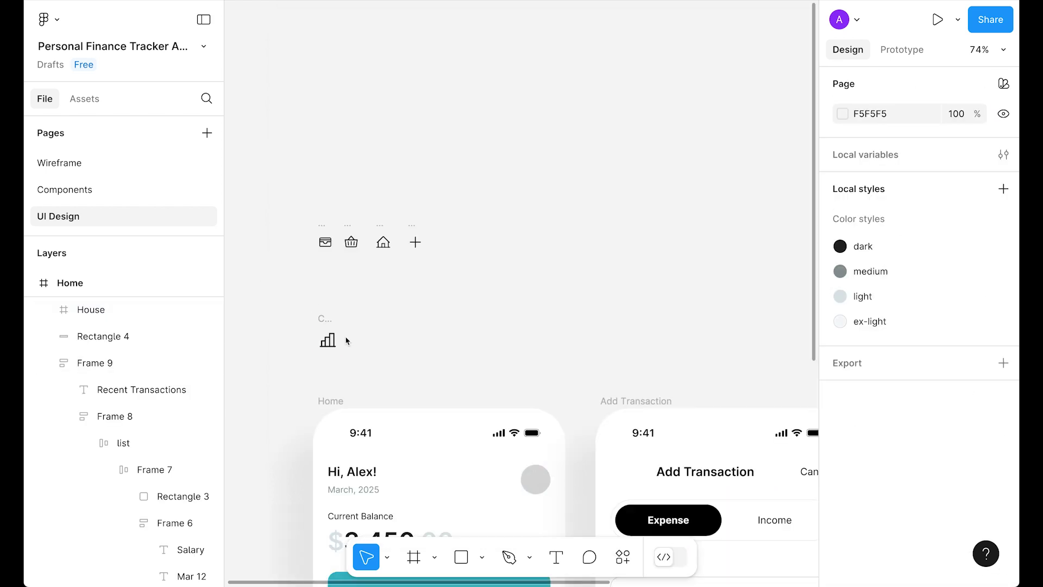
{"action": "left_click", "coordinate": [325, 320]}
{"action": "key", "text": "Escape"}
{"action": "scroll", "coordinate": [496, 488], "scroll_direction": "down", "scroll_amount": 10}
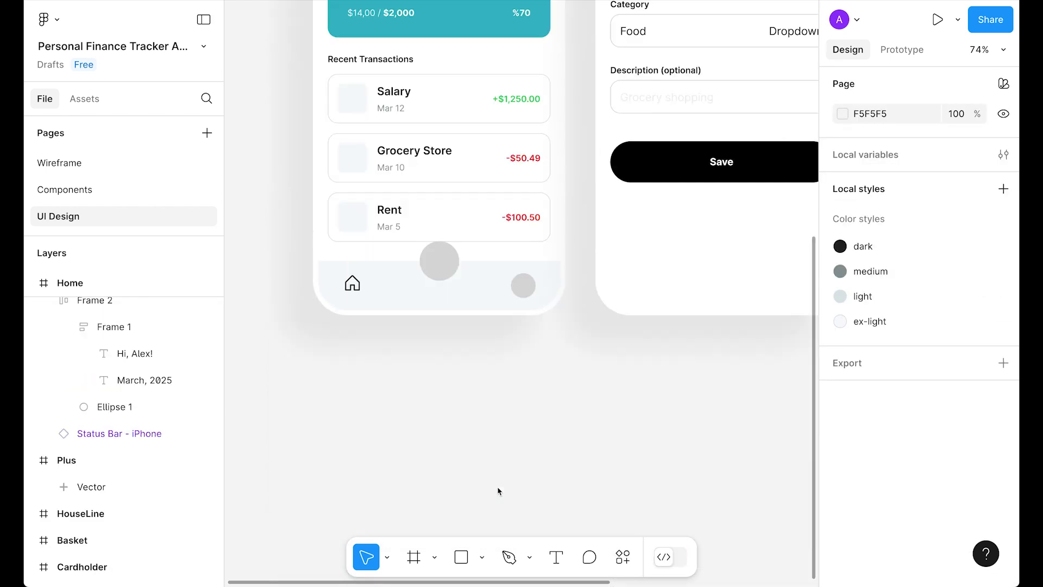
{"action": "right_click", "coordinate": [529, 285]}
{"action": "left_click", "coordinate": [594, 110]}
Center the House and ChartBar icons vertically within the navigation bar rectangle
{"action": "left_click", "coordinate": [352, 283], "text": "shift"}
{"action": "left_click", "coordinate": [384, 277], "text": "shift"}
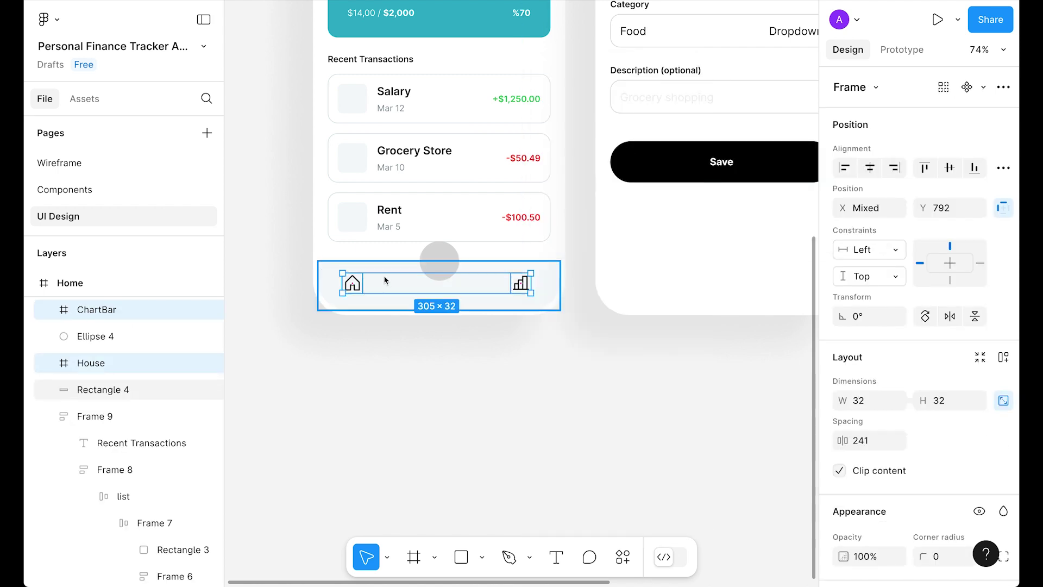
{"action": "left_click", "coordinate": [583, 359]}
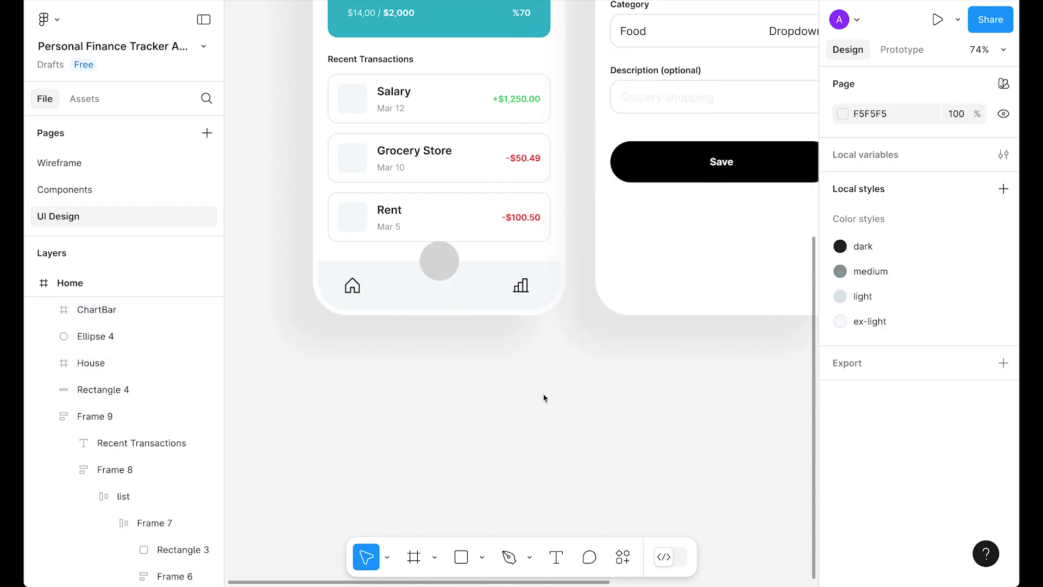
Fill the large circle at the middle of the Home screen's navigation bar with the Colors/Green style
{"action": "scroll", "coordinate": [544, 399], "scroll_direction": "up", "scroll_amount": 2}
{"action": "left_click", "coordinate": [439, 302]}
{"action": "scroll", "coordinate": [923, 326], "scroll_direction": "down", "scroll_amount": 3}
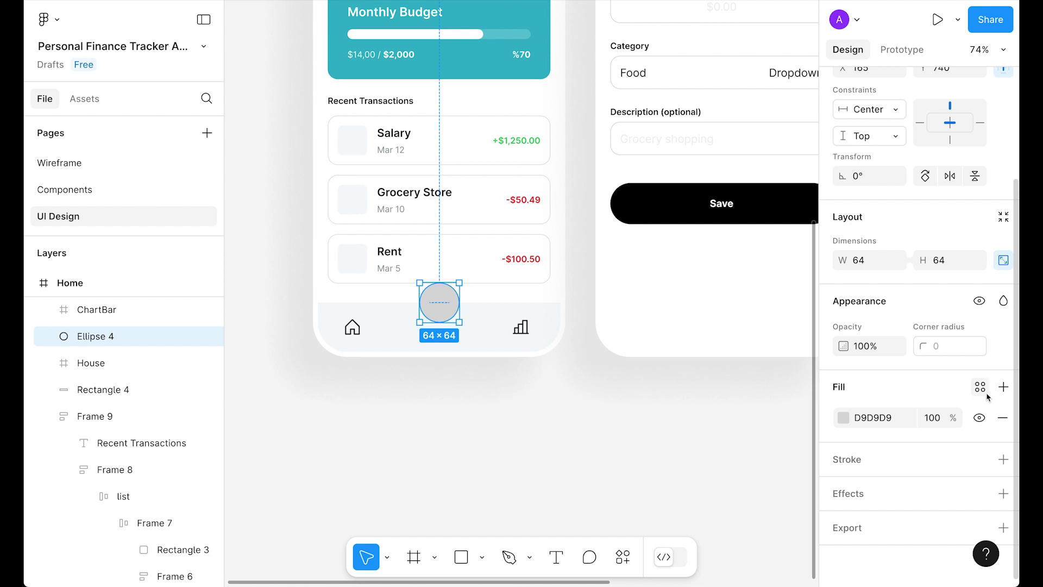
{"action": "left_click", "coordinate": [980, 387]}
{"action": "scroll", "coordinate": [736, 431], "scroll_direction": "down", "scroll_amount": 3}
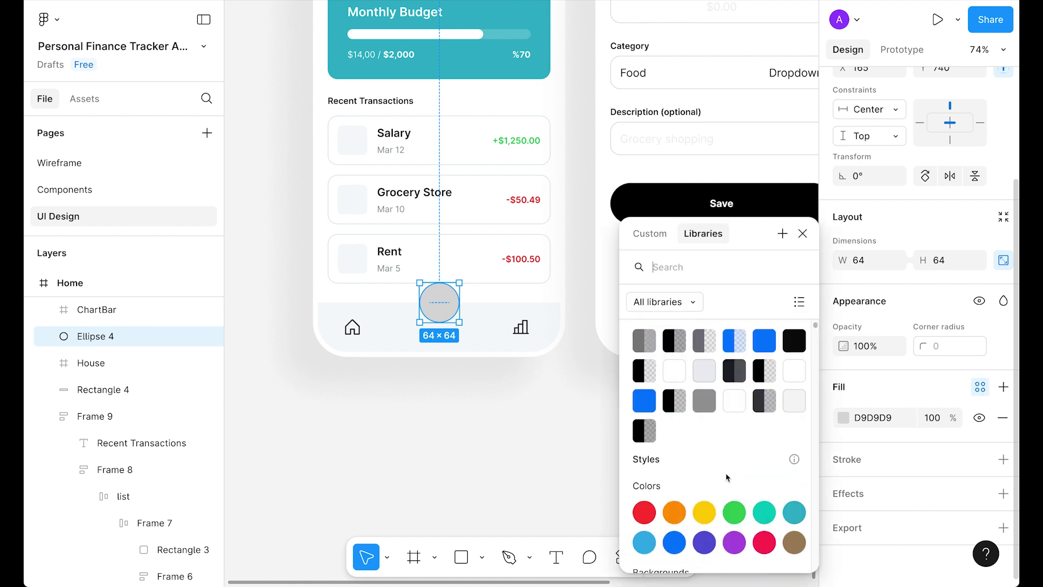
{"action": "left_click", "coordinate": [734, 512]}
{"action": "left_click", "coordinate": [526, 400]}
{"action": "left_click", "coordinate": [433, 302]}
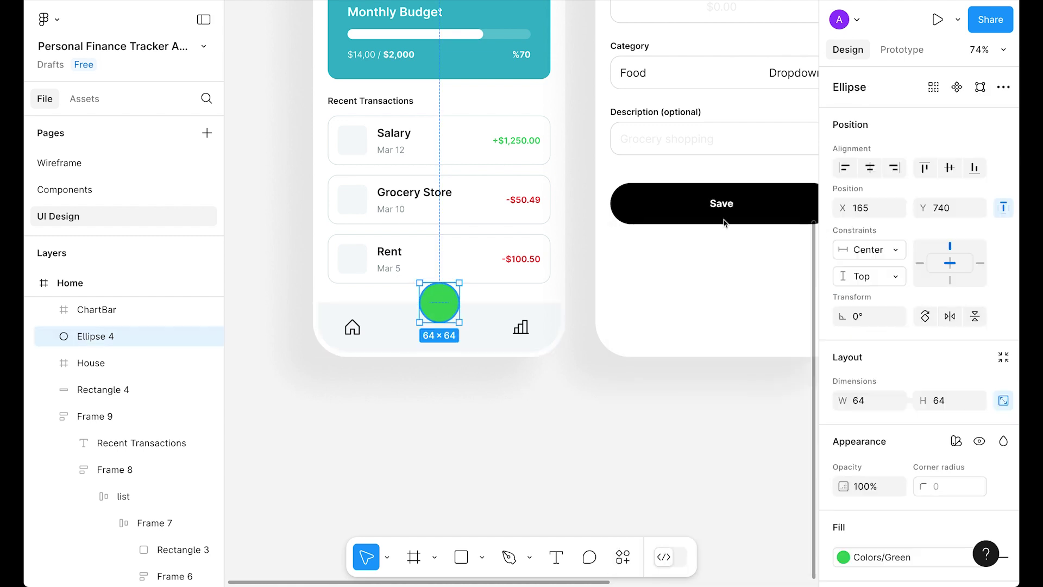
Move the Plus icon from above the screens into the center of the green circle on the navigation bar
{"action": "scroll", "coordinate": [479, 424], "scroll_direction": "up", "scroll_amount": 10}
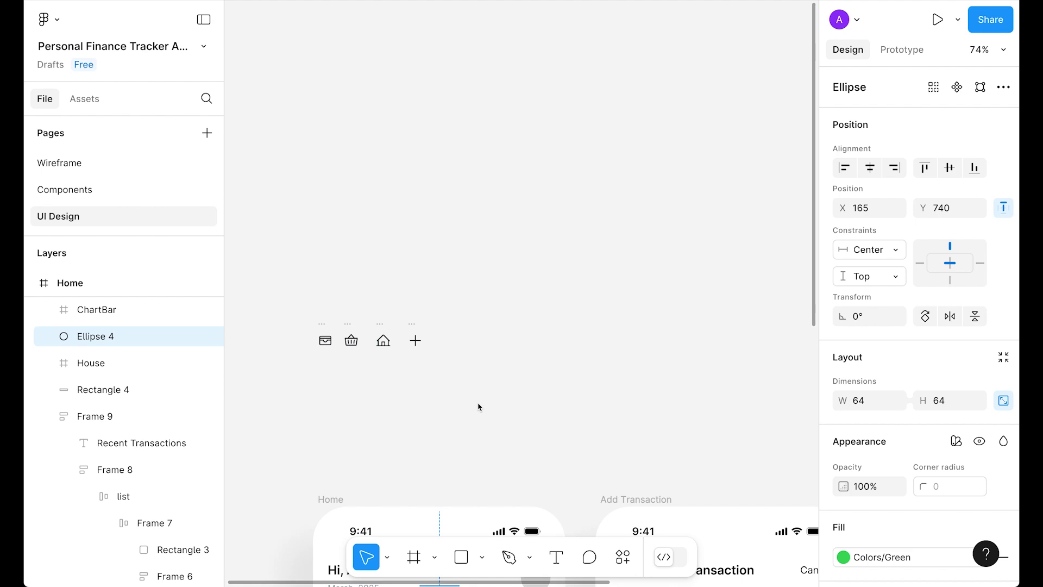
{"action": "left_click", "coordinate": [415, 339]}
{"action": "scroll", "coordinate": [561, 483], "scroll_direction": "down", "scroll_amount": 6}
{"action": "left_click", "coordinate": [561, 483]}
{"action": "scroll", "coordinate": [561, 483], "scroll_direction": "down", "scroll_amount": 6}
{"action": "left_click", "coordinate": [450, 293]}
{"action": "scroll", "coordinate": [450, 293], "scroll_direction": "up", "scroll_amount": 5}
{"action": "left_click", "coordinate": [439, 288]}
Recolor the Plus icon in the green circle with a white library color
{"action": "left_click", "coordinate": [842, 452]}
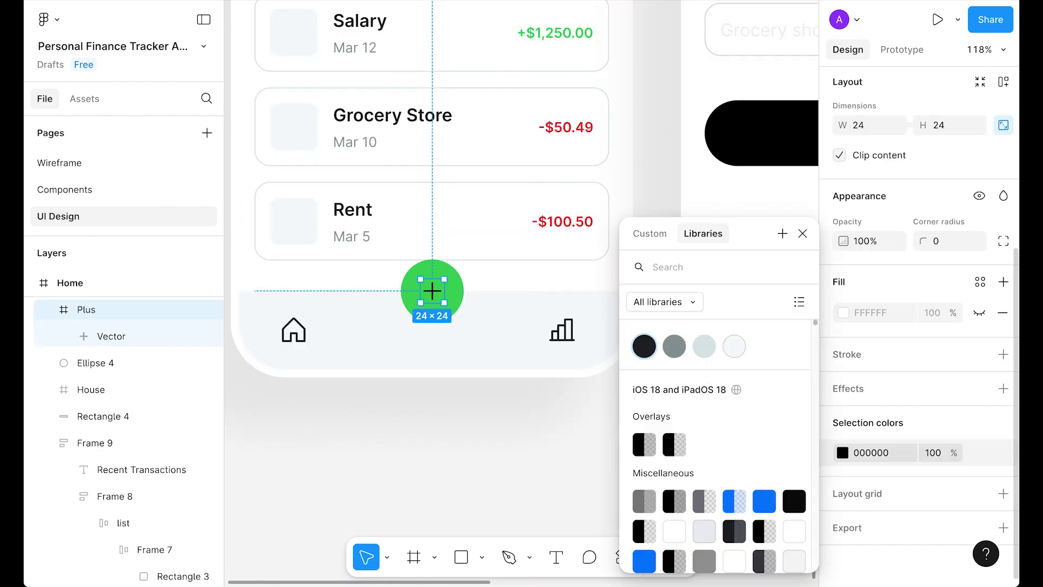
{"action": "left_click", "coordinate": [668, 267]}
{"action": "type", "text": "white"}
{"action": "left_click", "coordinate": [640, 392]}
{"action": "scroll", "coordinate": [503, 422], "scroll_direction": "down", "scroll_amount": 5}
{"action": "left_click", "coordinate": [503, 422]}
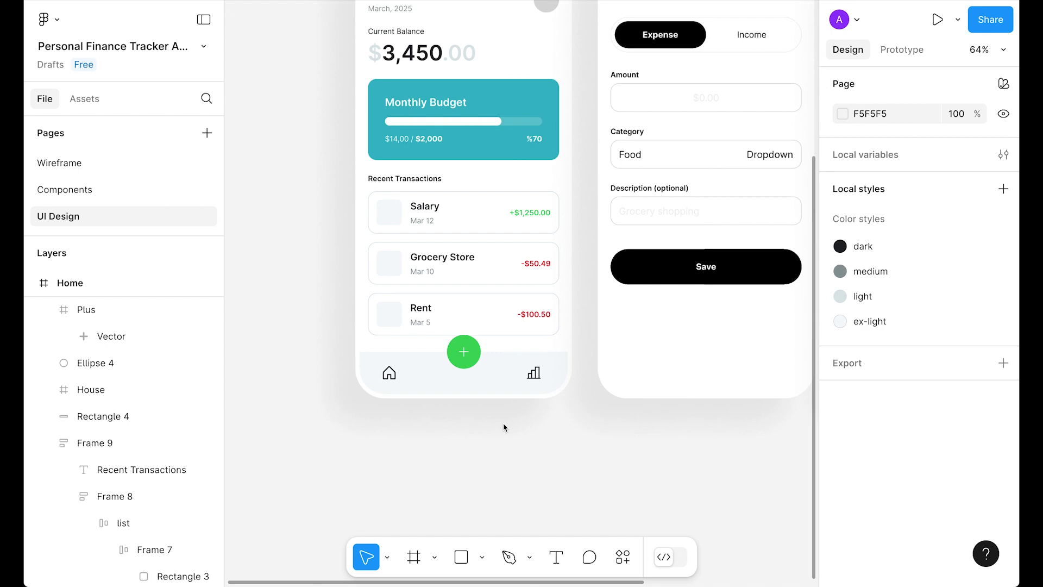
Copy the Cardholder icon from the icons above the screens for use in the Salary row
{"action": "scroll", "coordinate": [618, 489], "scroll_direction": "up", "scroll_amount": 6}
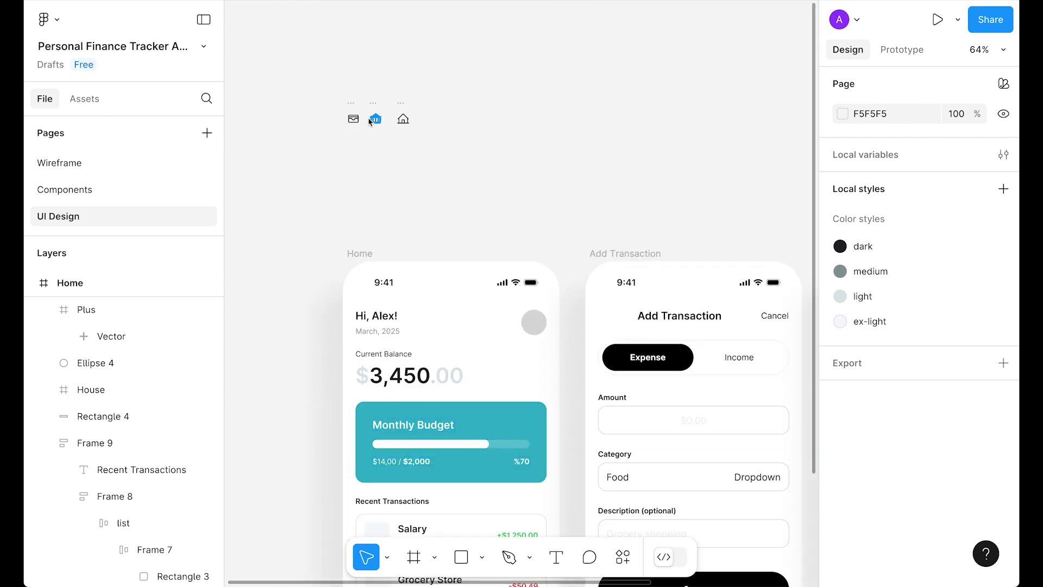
{"action": "left_click", "coordinate": [375, 120]}
{"action": "key", "text": "Escape"}
{"action": "scroll", "coordinate": [381, 174], "scroll_direction": "down", "scroll_amount": 6}
{"action": "scroll", "coordinate": [382, 174], "scroll_direction": "up", "scroll_amount": 4}
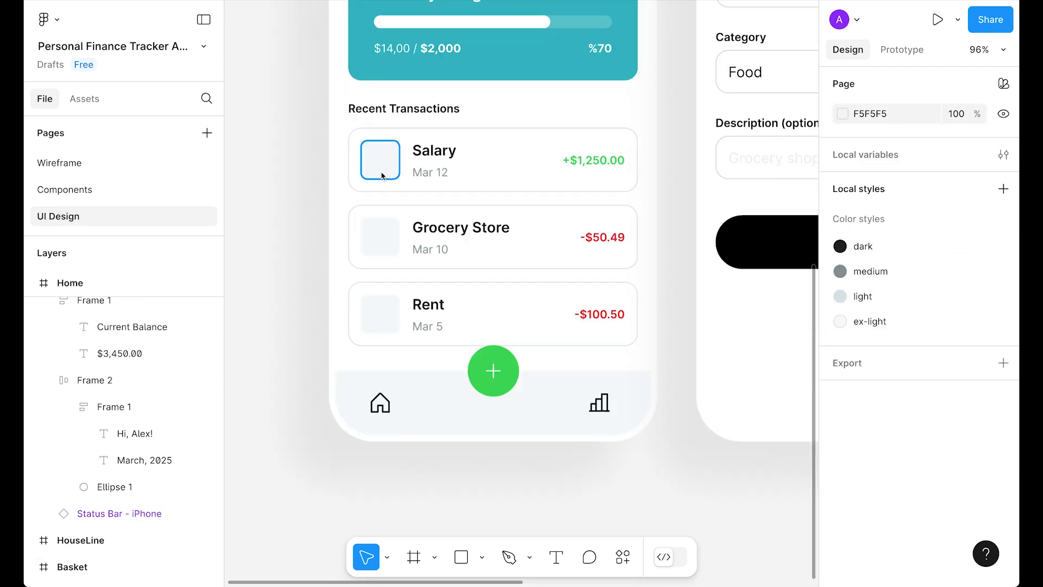
{"action": "left_click", "coordinate": [382, 175]}
{"action": "key", "text": "ctrl+v"}
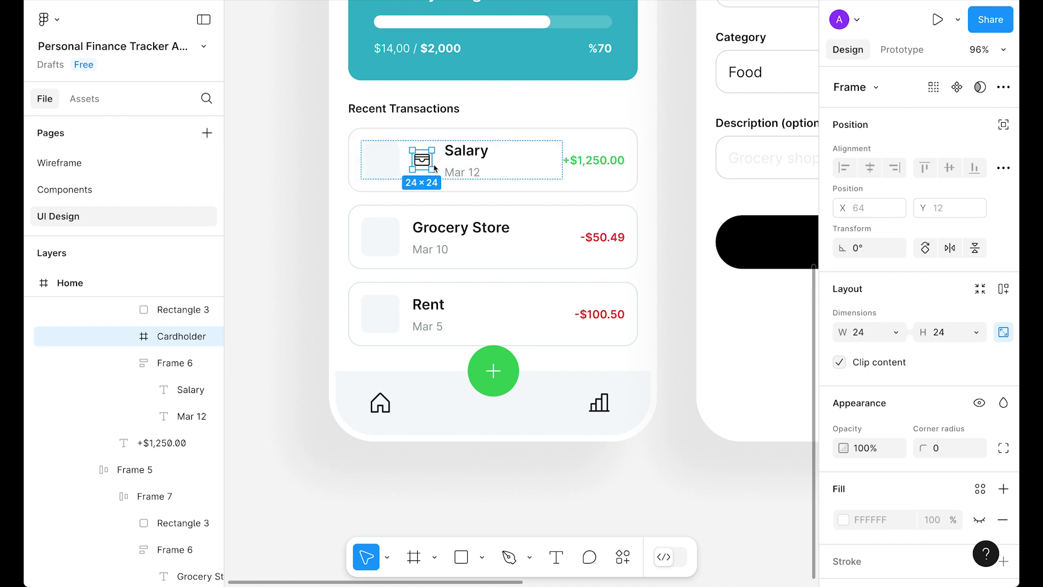
{"action": "key", "text": "Delete"}
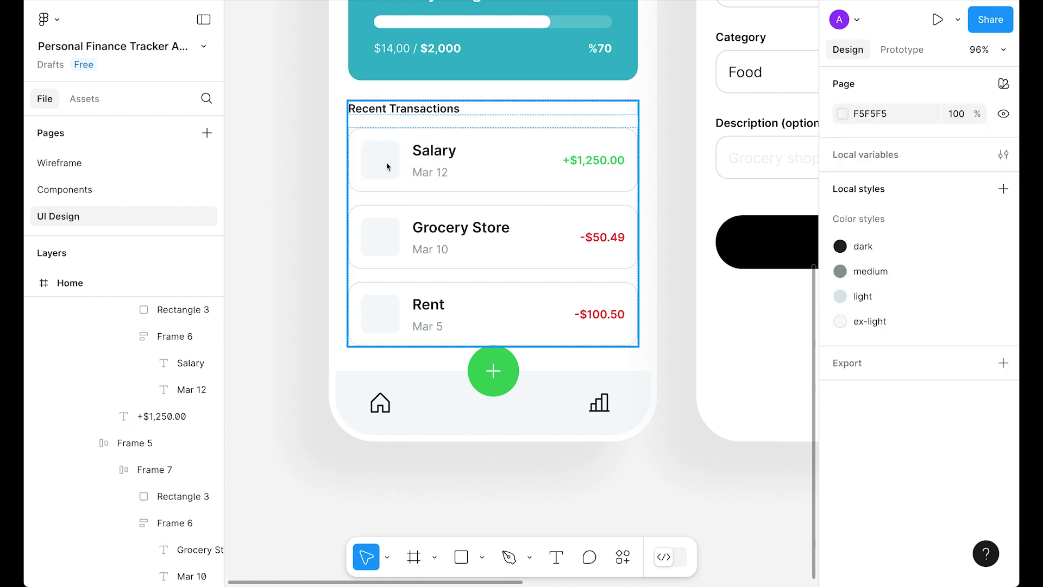
Wrap the Salary row's placeholder square in its own frame and paste the Cardholder icon inside it
{"action": "left_click", "coordinate": [391, 169]}
{"action": "double_click", "coordinate": [391, 168]}
{"action": "right_click", "coordinate": [390, 166]}
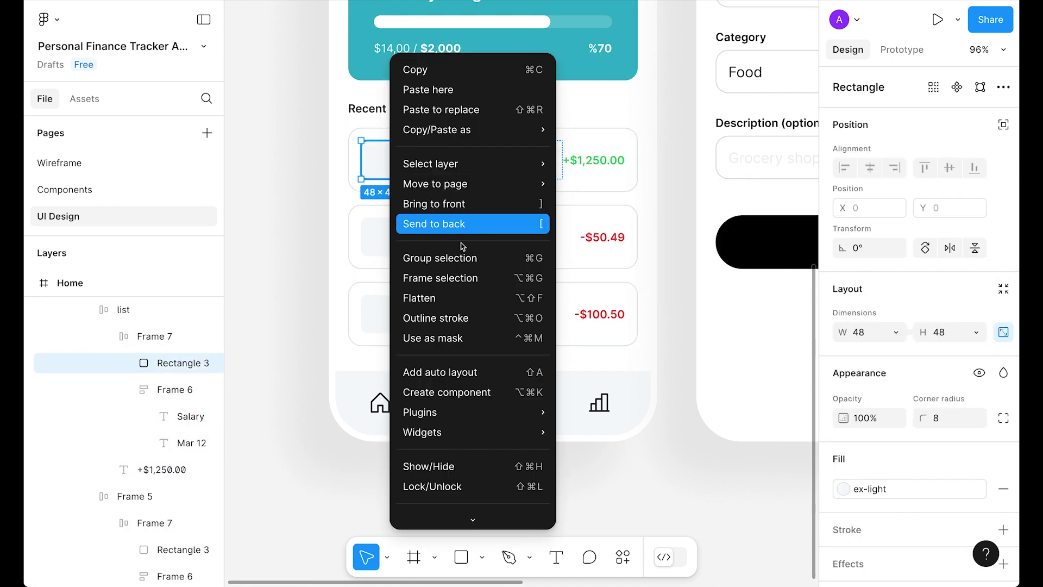
{"action": "left_click", "coordinate": [459, 278]}
{"action": "key", "text": "ctrl+v"}
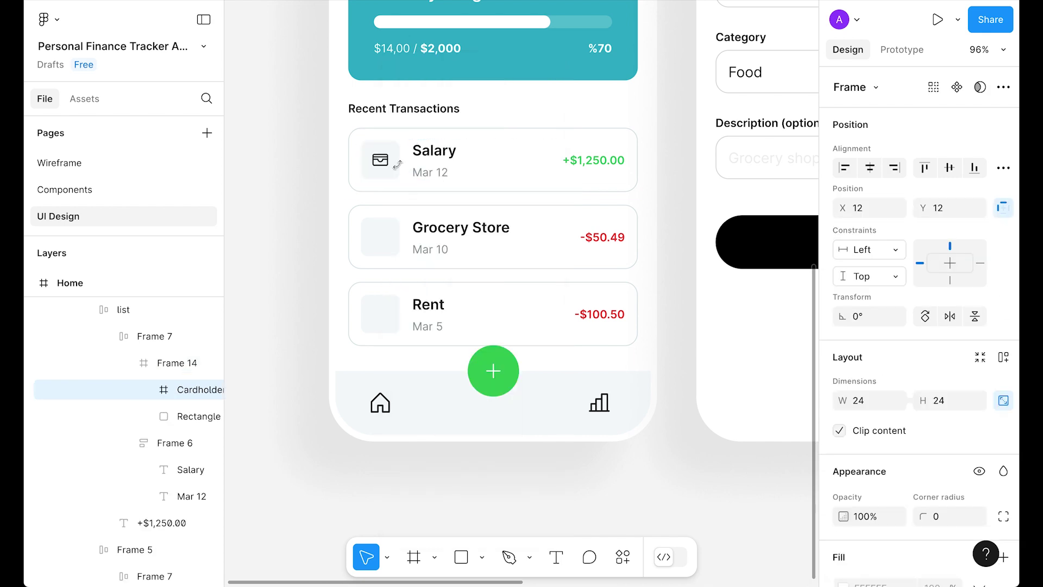
{"action": "left_click", "coordinate": [267, 105]}
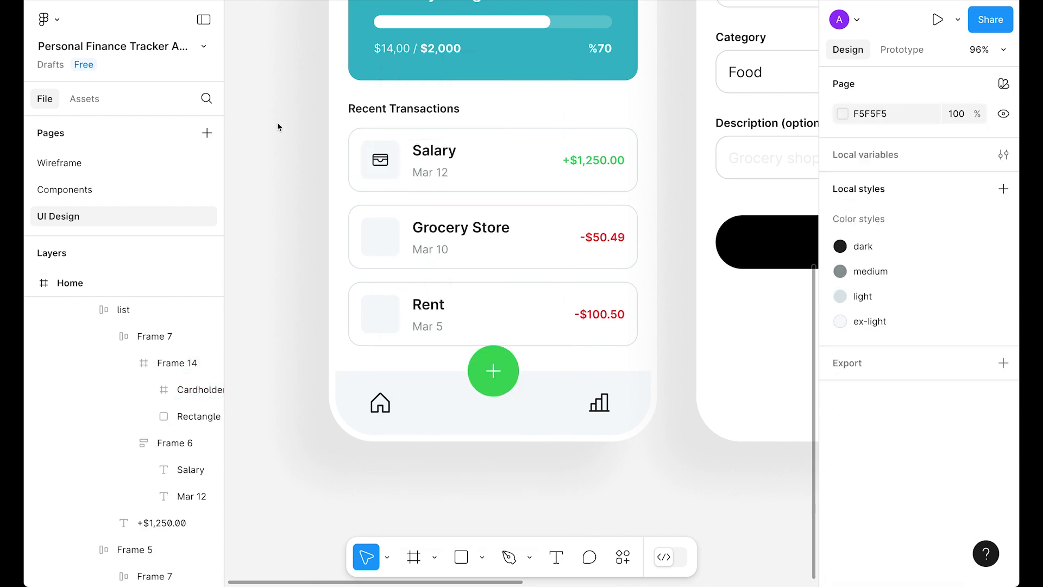
Frame the Grocery Store row's placeholder square and place the Basket icon from above the screens inside it
{"action": "scroll", "coordinate": [281, 163], "scroll_direction": "up", "scroll_amount": 10}
{"action": "left_click", "coordinate": [375, 71]}
{"action": "scroll", "coordinate": [375, 163], "scroll_direction": "down", "scroll_amount": 15}
{"action": "scroll", "coordinate": [298, 255], "scroll_direction": "up", "scroll_amount": 5}
{"action": "scroll", "coordinate": [298, 256], "scroll_direction": "down", "scroll_amount": 5}
{"action": "left_click", "coordinate": [380, 217]}
{"action": "key", "text": "ctrl+alt+g"}
{"action": "key", "text": "ctrl+v"}
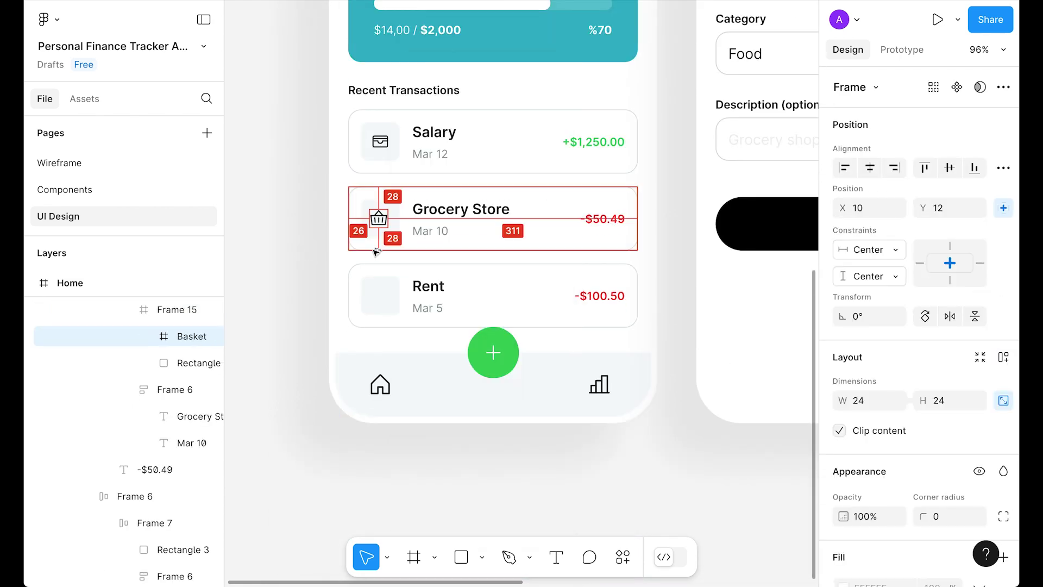
Frame the Rent row's placeholder square and place the HouseLine icon from above the screens inside it
{"action": "scroll", "coordinate": [374, 218], "scroll_direction": "up", "scroll_amount": 10}
{"action": "left_click", "coordinate": [417, 181]}
{"action": "key", "text": "Escape"}
{"action": "scroll", "coordinate": [381, 245], "scroll_direction": "down", "scroll_amount": 10}
{"action": "scroll", "coordinate": [380, 269], "scroll_direction": "down", "scroll_amount": 5}
{"action": "right_click", "coordinate": [380, 233]}
{"action": "left_click", "coordinate": [449, 278]}
{"action": "key", "text": "ctrl+v"}
{"action": "scroll", "coordinate": [549, 471], "scroll_direction": "down", "scroll_amount": 3}
{"action": "left_click", "coordinate": [550, 472]}
{"action": "scroll", "coordinate": [550, 472], "scroll_direction": "down", "scroll_amount": 2}
Nudge the Current Balance block up slightly and move the Monthly Budget card to Y 253, 24 px below it
{"action": "left_click", "coordinate": [309, 162]}
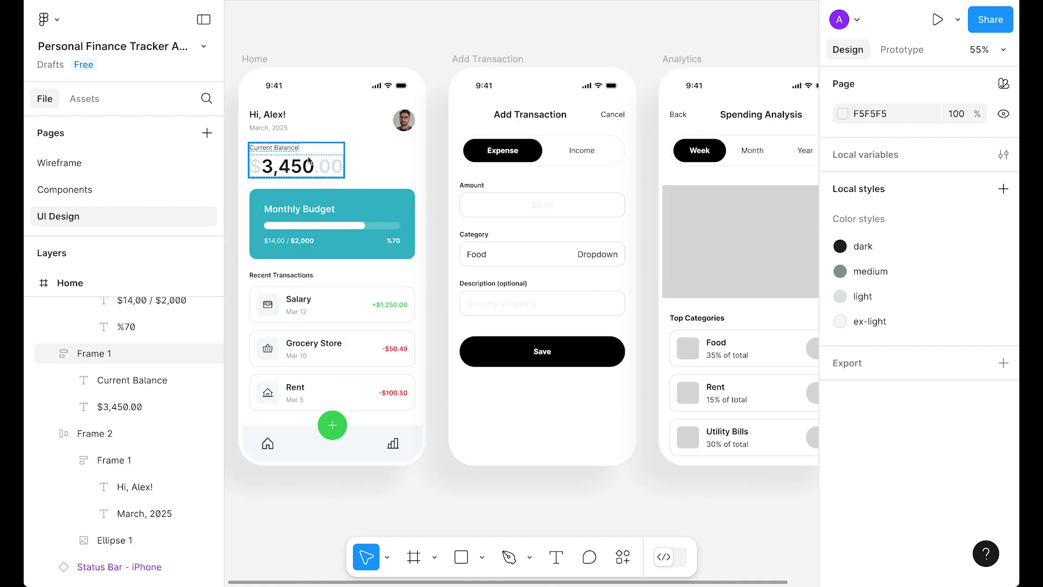
{"action": "left_click", "coordinate": [306, 162]}
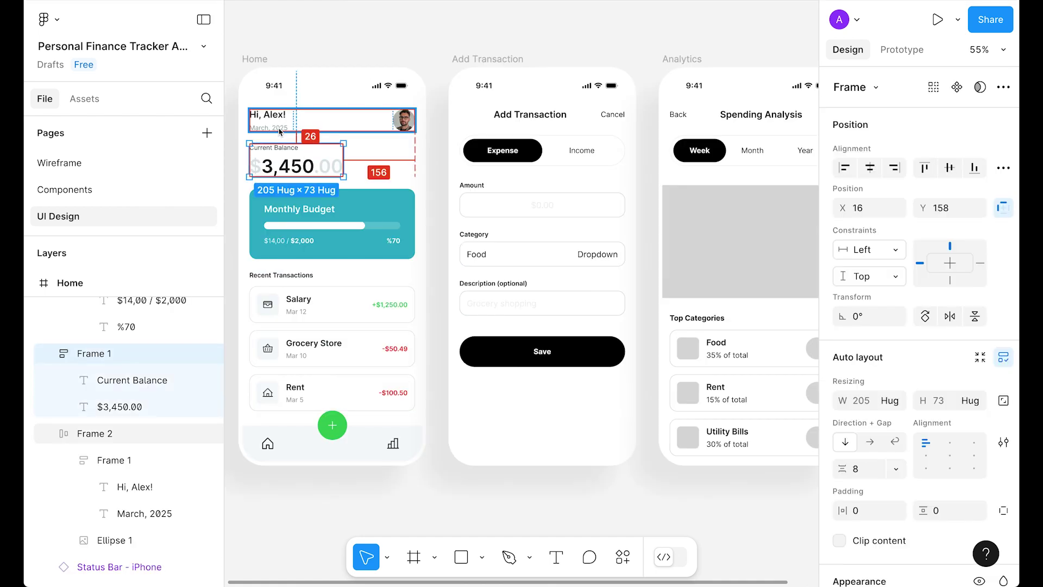
{"action": "left_click", "coordinate": [294, 191]}
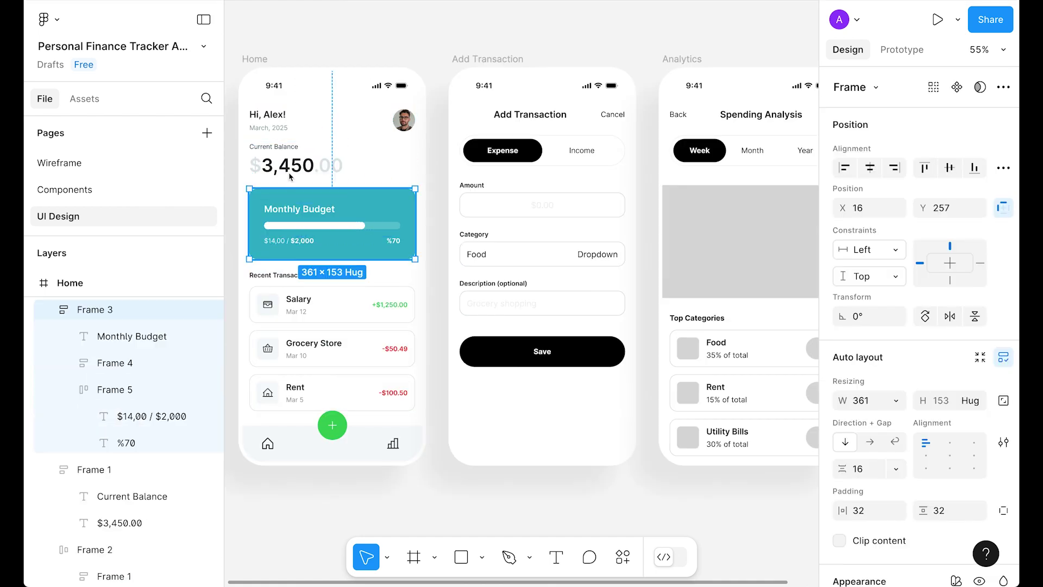
{"action": "key", "text": "Up"}
{"action": "key", "text": "Up"}
{"action": "key", "text": "Up"}
{"action": "key", "text": "Up"}
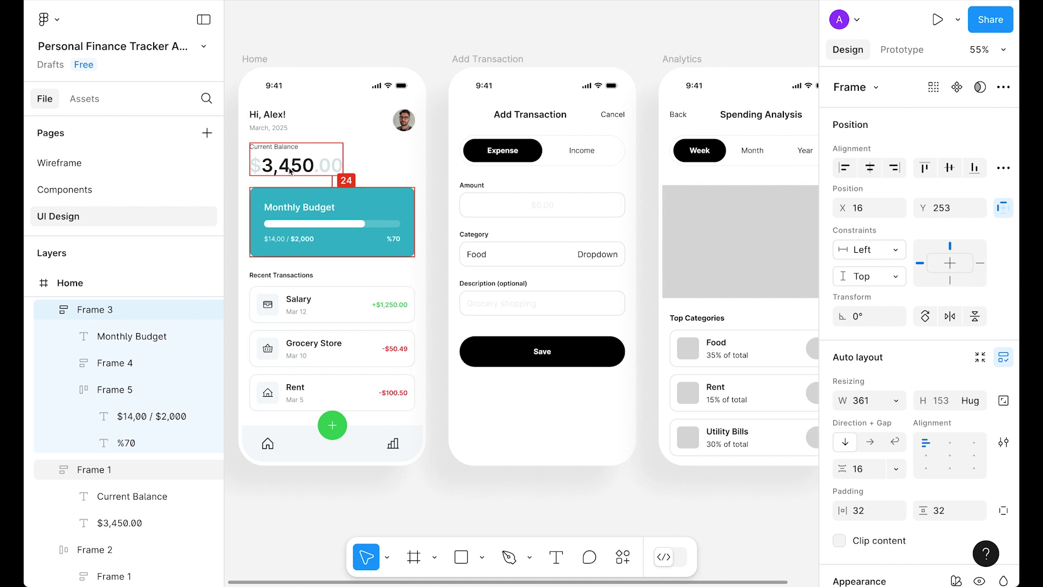
Move the Recent Transactions block on the Home screen up to Y 430
{"action": "key", "text": "Tab"}
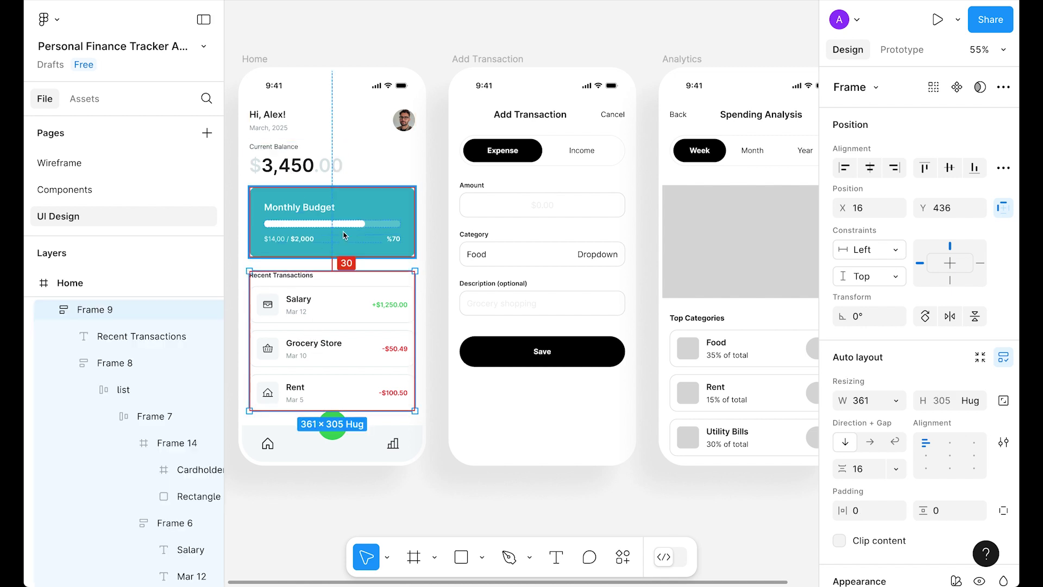
{"action": "key", "text": "Up"}
{"action": "key", "text": "Up"}
{"action": "key", "text": "Up"}
{"action": "key", "text": "Up"}
{"action": "key", "text": "Up"}
{"action": "key", "text": "Up"}
{"action": "key", "text": "Return"}
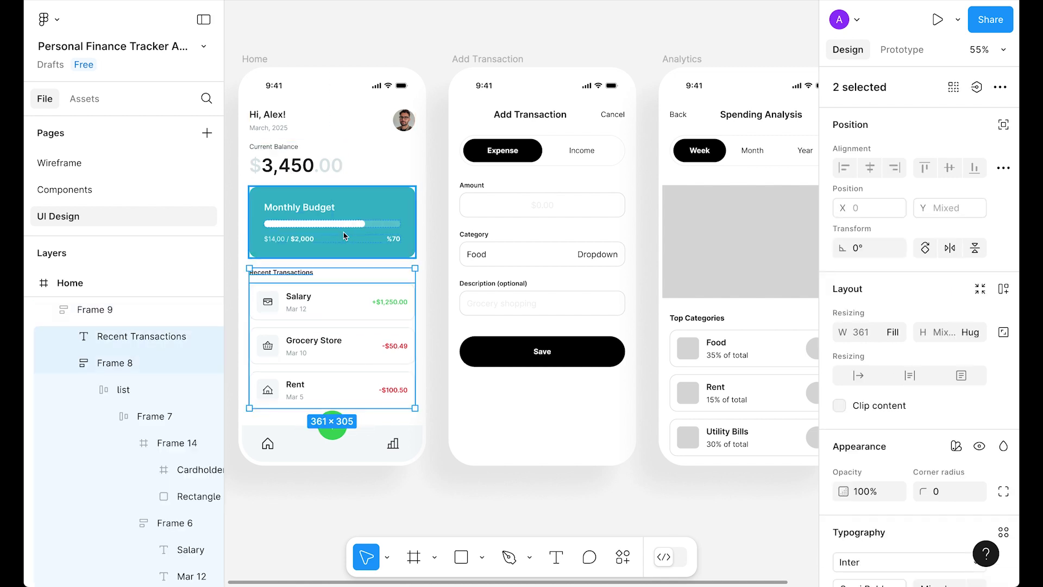
Set the vertical gap between the transaction cards in the Recent Transactions list to 8
{"action": "left_click", "coordinate": [361, 357]}
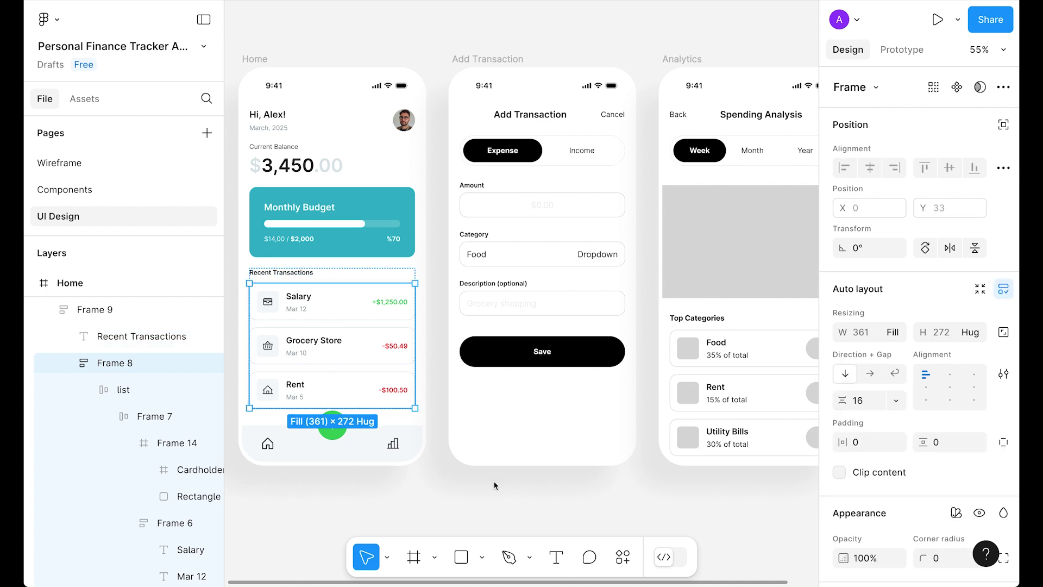
{"action": "left_click", "coordinate": [464, 508]}
{"action": "left_click", "coordinate": [330, 353]}
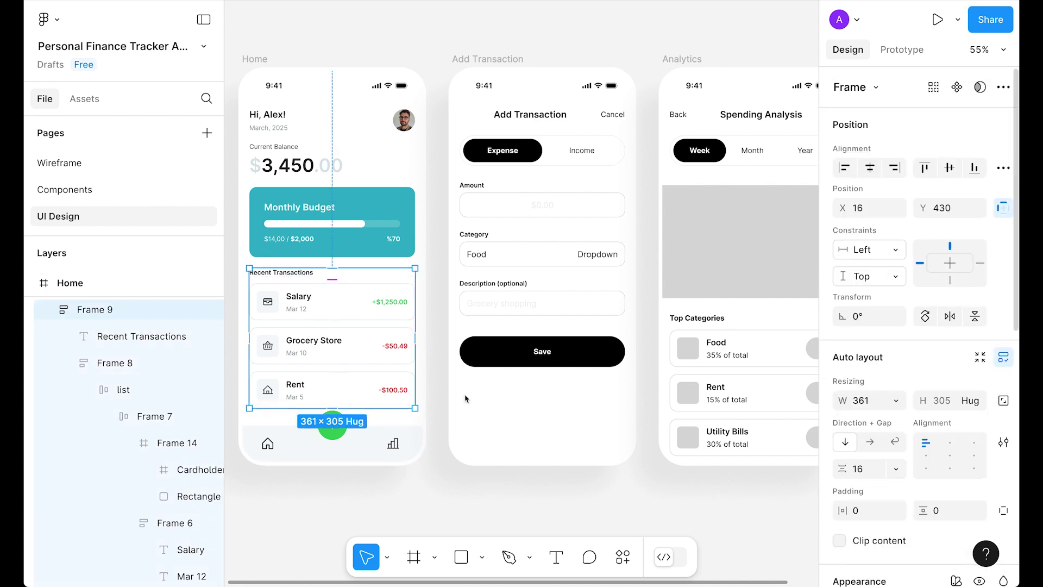
{"action": "left_click", "coordinate": [362, 348]}
{"action": "left_click", "coordinate": [876, 405]}
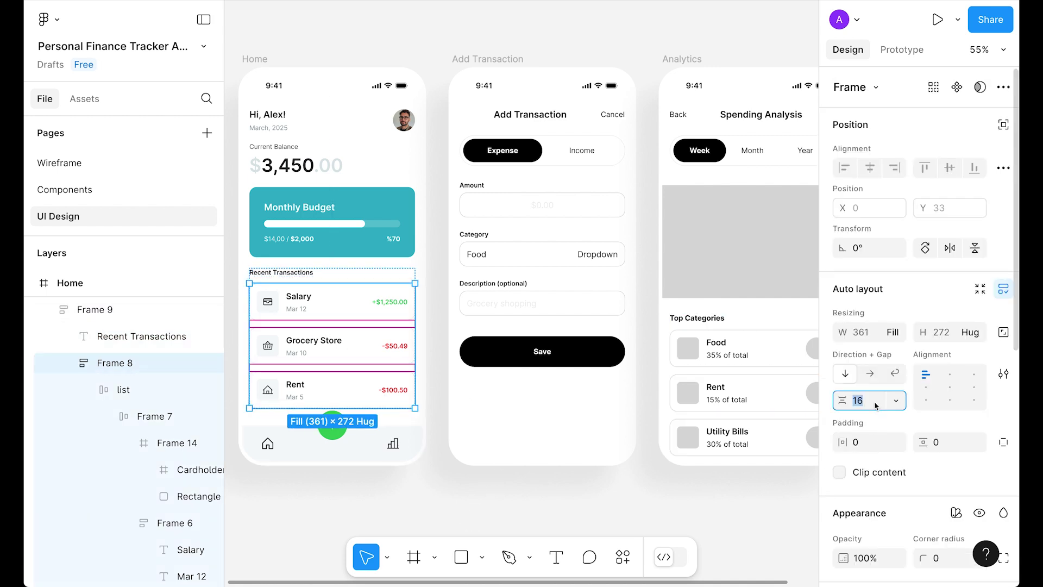
{"action": "type", "text": "8"}
{"action": "key", "text": "Return"}
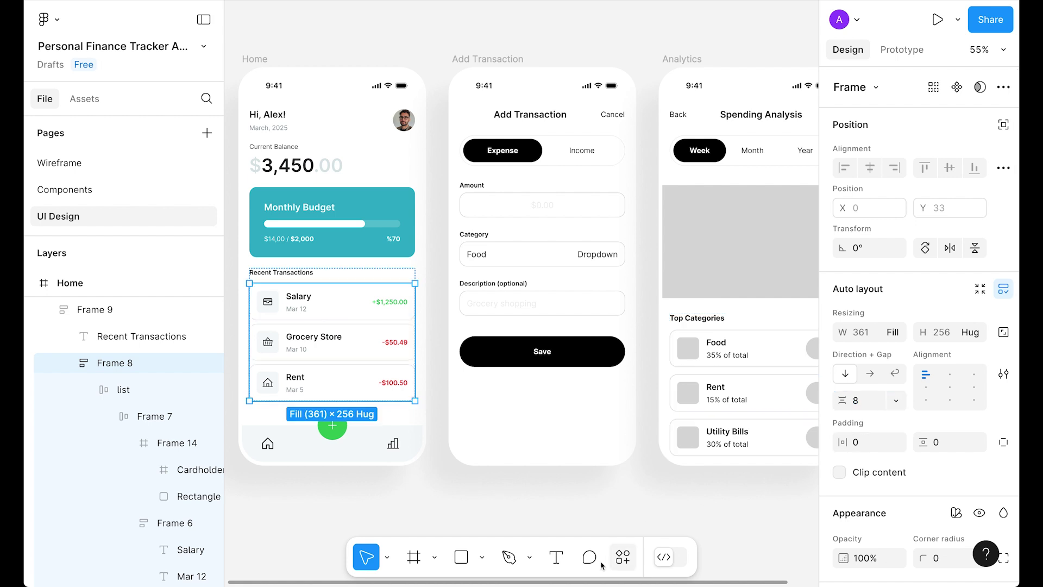
Shift the Current Balance, Monthly Budget and Recent Transactions blocks down, keeping them 32 px apart
{"action": "key", "text": "Escape"}
{"action": "left_click", "coordinate": [352, 228], "text": "shift"}
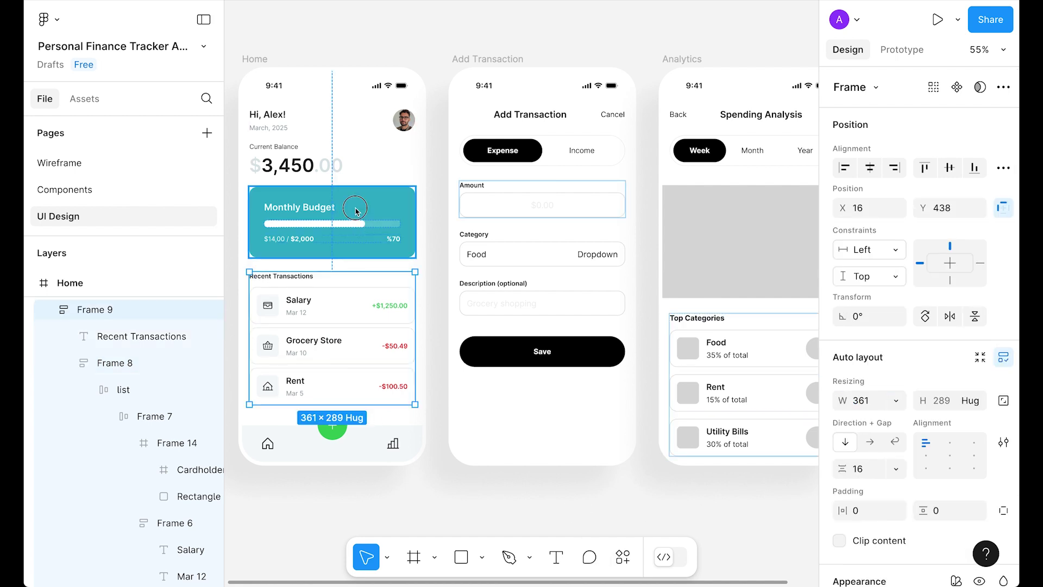
{"action": "left_click", "coordinate": [287, 164], "text": "shift"}
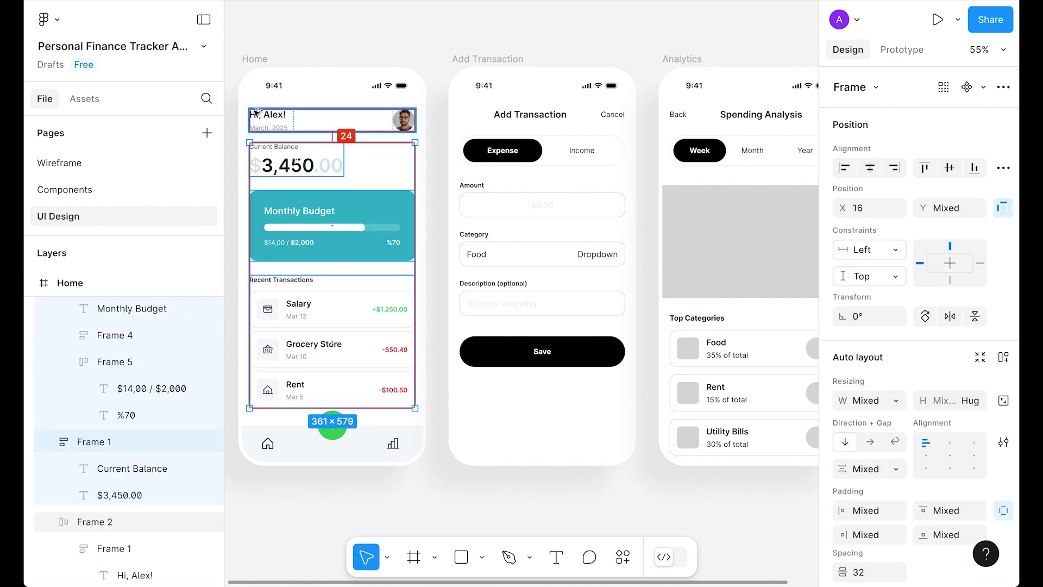
{"action": "left_click", "coordinate": [554, 507]}
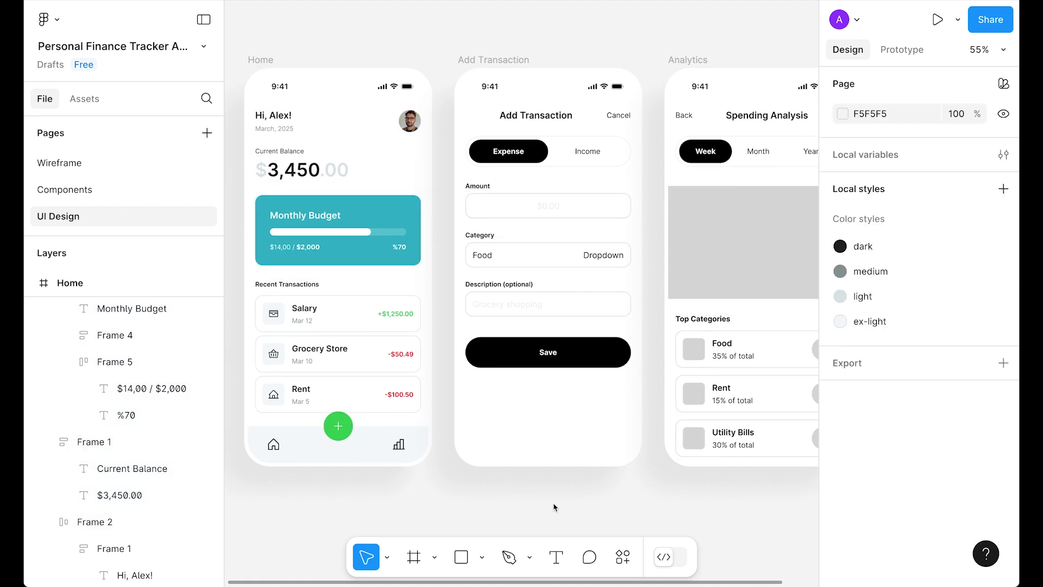
Apply the dark color style to the Add Transaction title and a muted gray color style to its Cancel label
{"action": "left_click", "coordinate": [536, 115]}
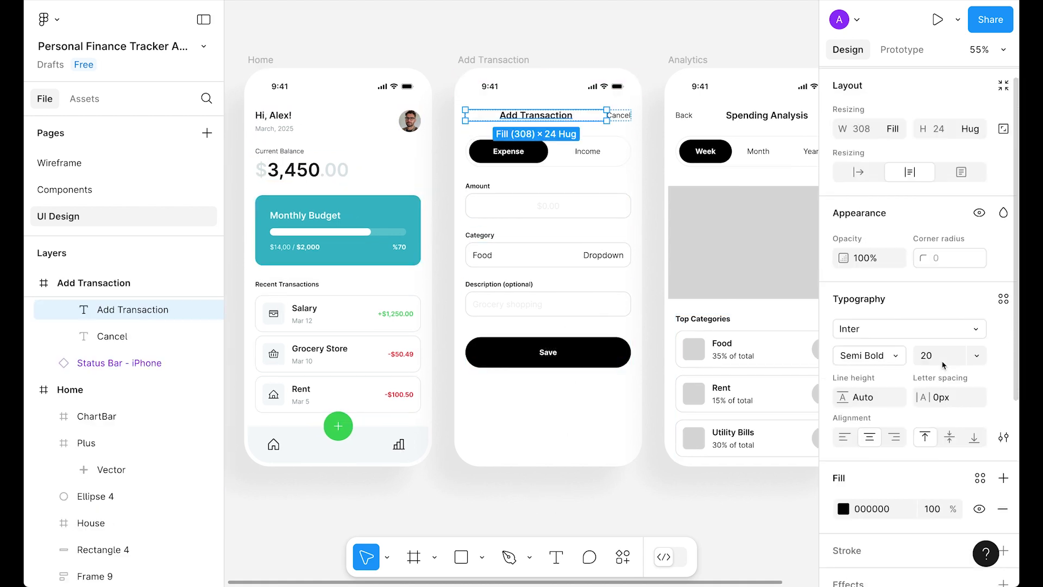
{"action": "scroll", "coordinate": [943, 365], "scroll_direction": "down", "scroll_amount": 3}
{"action": "left_click", "coordinate": [980, 388]}
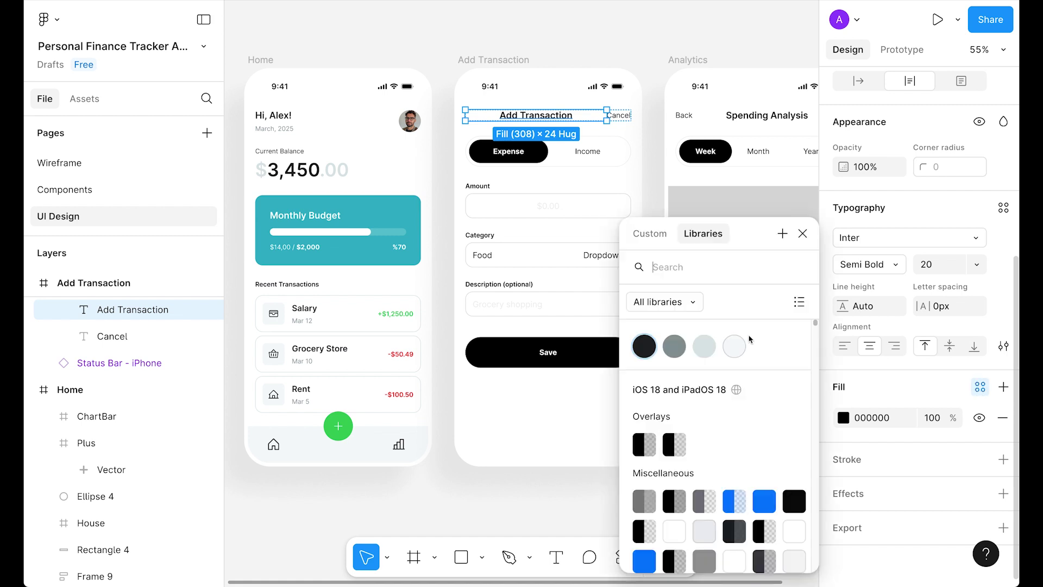
{"action": "left_click", "coordinate": [640, 356]}
{"action": "left_click", "coordinate": [112, 336]}
{"action": "left_click", "coordinate": [981, 388]}
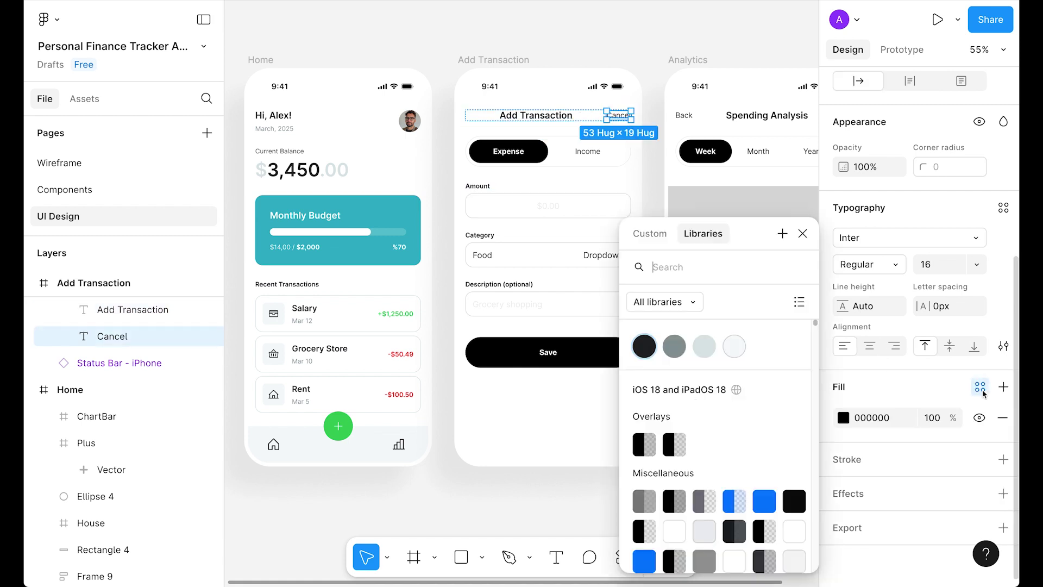
{"action": "left_click", "coordinate": [699, 357]}
{"action": "left_click", "coordinate": [598, 492]}
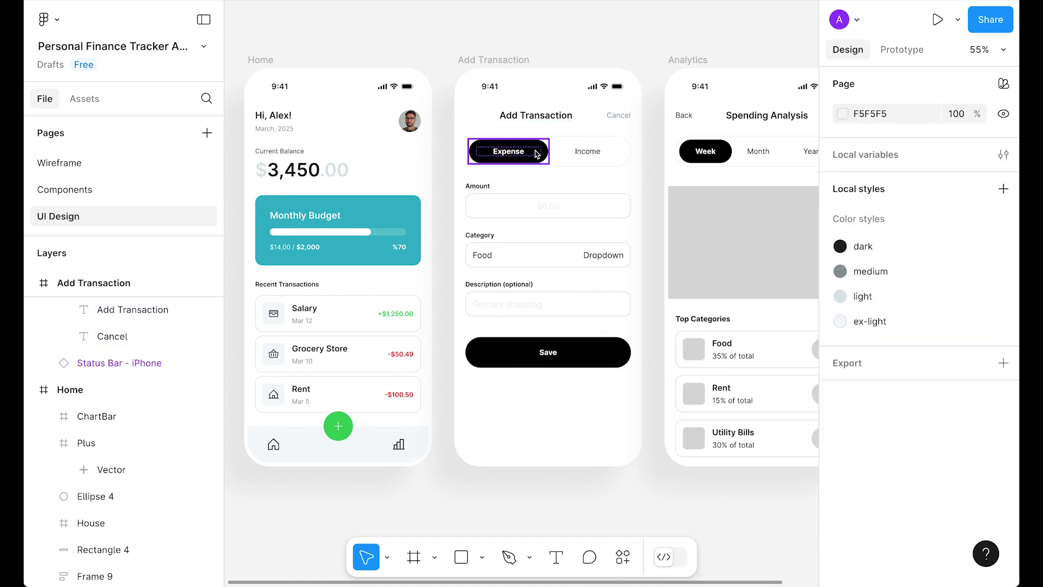
Fill the active Expense toggle on the Add Transaction screen with the Colors/Teal style
{"action": "left_click", "coordinate": [537, 153]}
{"action": "scroll", "coordinate": [929, 435], "scroll_direction": "down", "scroll_amount": 6}
{"action": "left_click", "coordinate": [980, 276]}
{"action": "scroll", "coordinate": [758, 458], "scroll_direction": "down", "scroll_amount": 3}
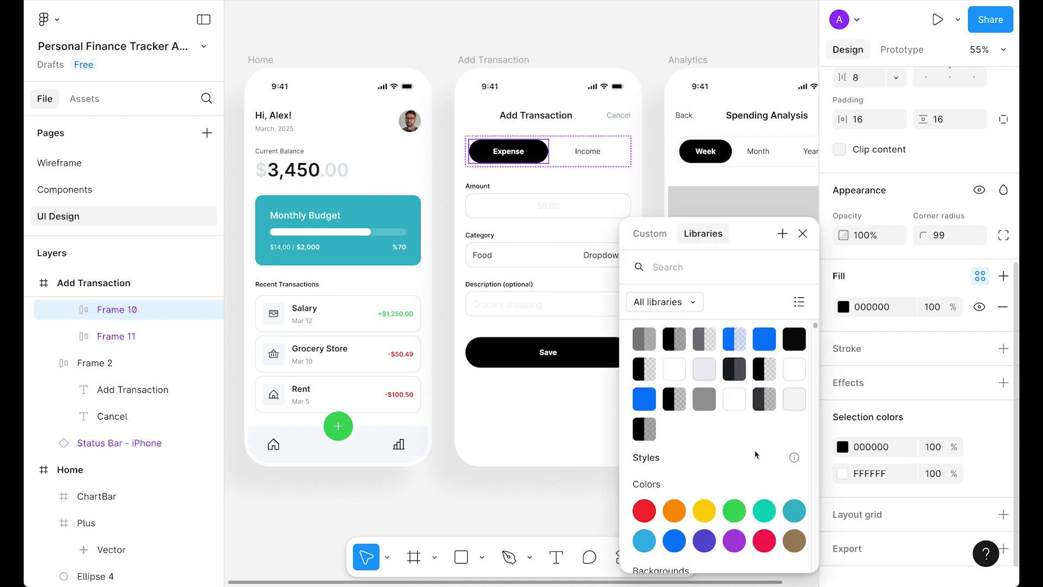
{"action": "left_click", "coordinate": [765, 496]}
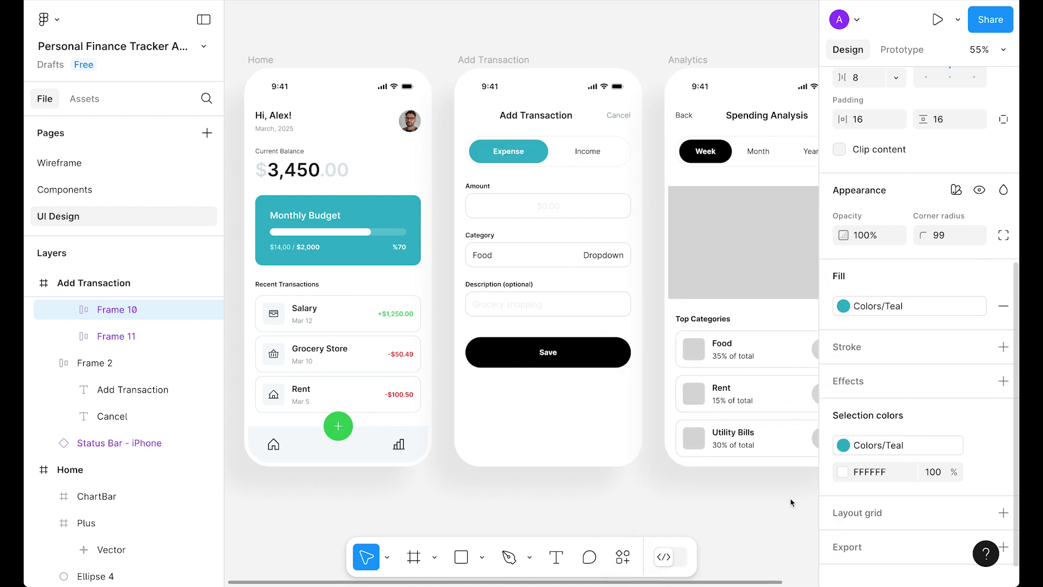
Apply the medium color style to the Income label in the Add Transaction toggle
{"action": "left_click", "coordinate": [588, 151]}
{"action": "left_click", "coordinate": [980, 387]}
{"action": "scroll", "coordinate": [728, 467], "scroll_direction": "down", "scroll_amount": 5}
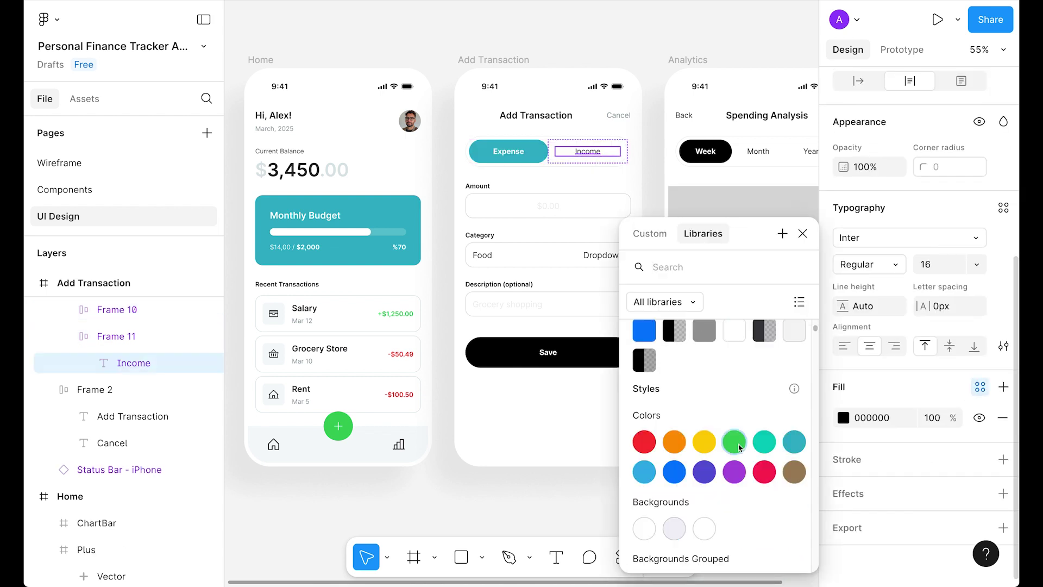
{"action": "scroll", "coordinate": [725, 478], "scroll_direction": "up", "scroll_amount": 6}
{"action": "left_click", "coordinate": [671, 346]}
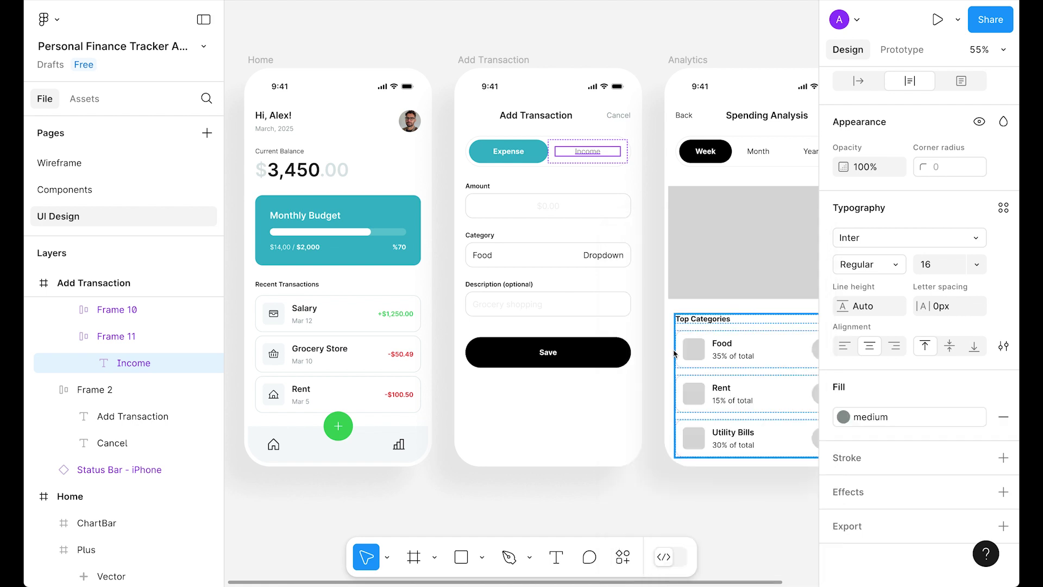
Apply the dark color style to the Income label and the light color style to the Expense/Income toggle's outline
{"action": "left_click", "coordinate": [896, 416]}
{"action": "left_click", "coordinate": [645, 346]}
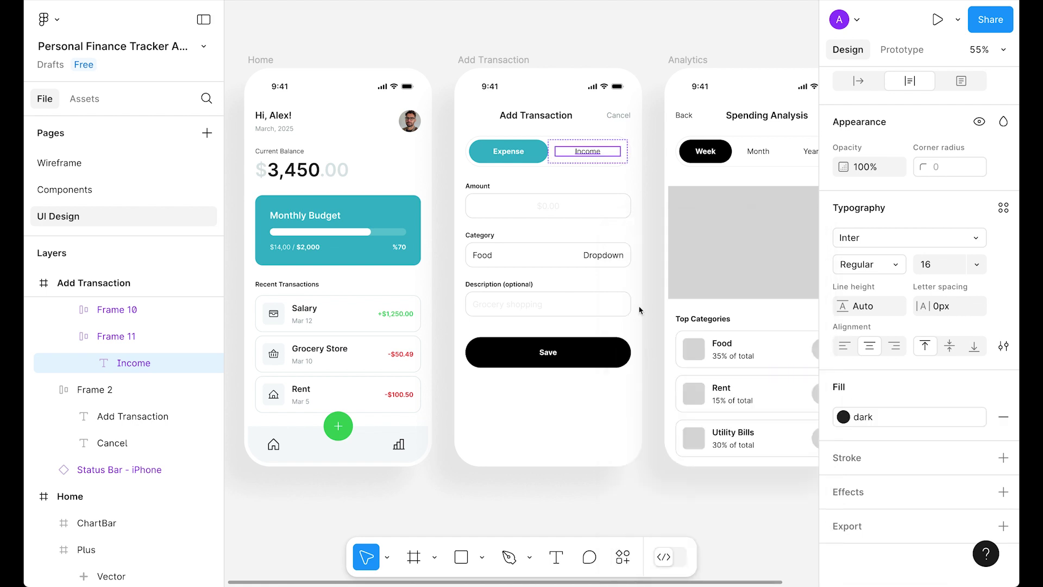
{"action": "left_click", "coordinate": [616, 139]}
{"action": "left_click", "coordinate": [980, 453]}
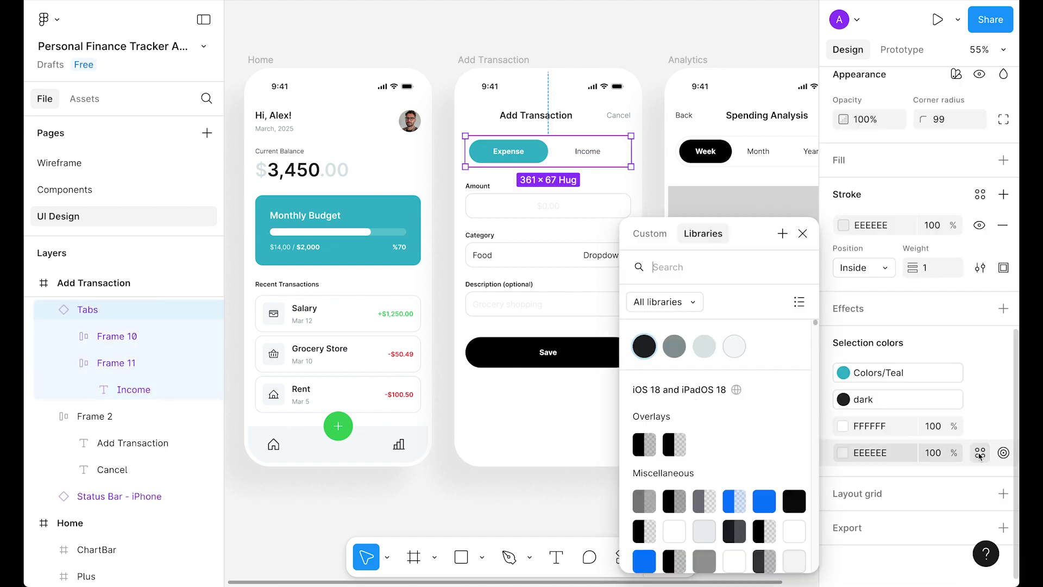
{"action": "left_click", "coordinate": [704, 346]}
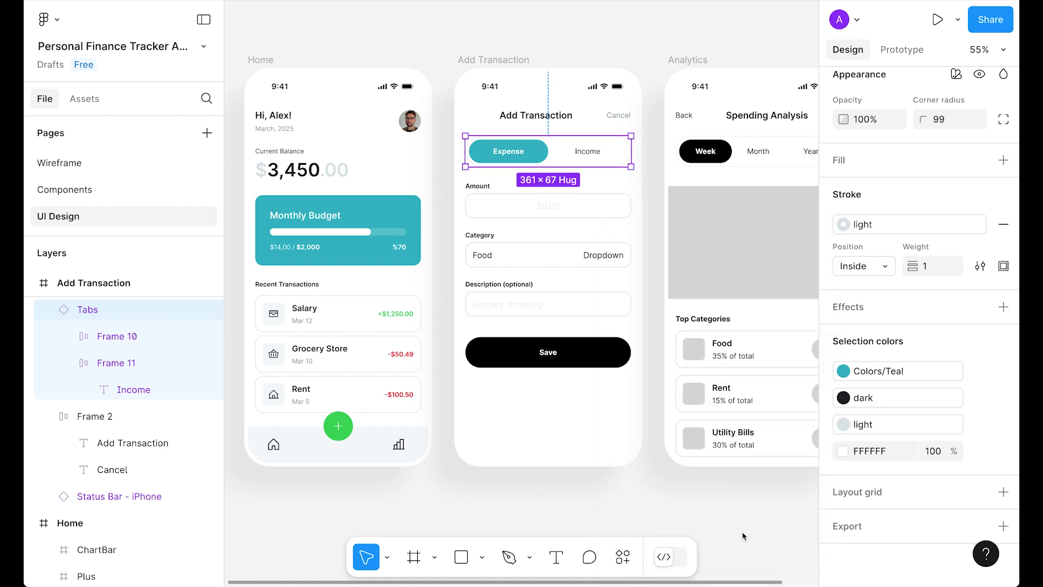
Replace the plain white in the Expense/Income toggle with the Grays/White color style
{"action": "left_click", "coordinate": [980, 451]}
{"action": "left_click", "coordinate": [641, 393]}
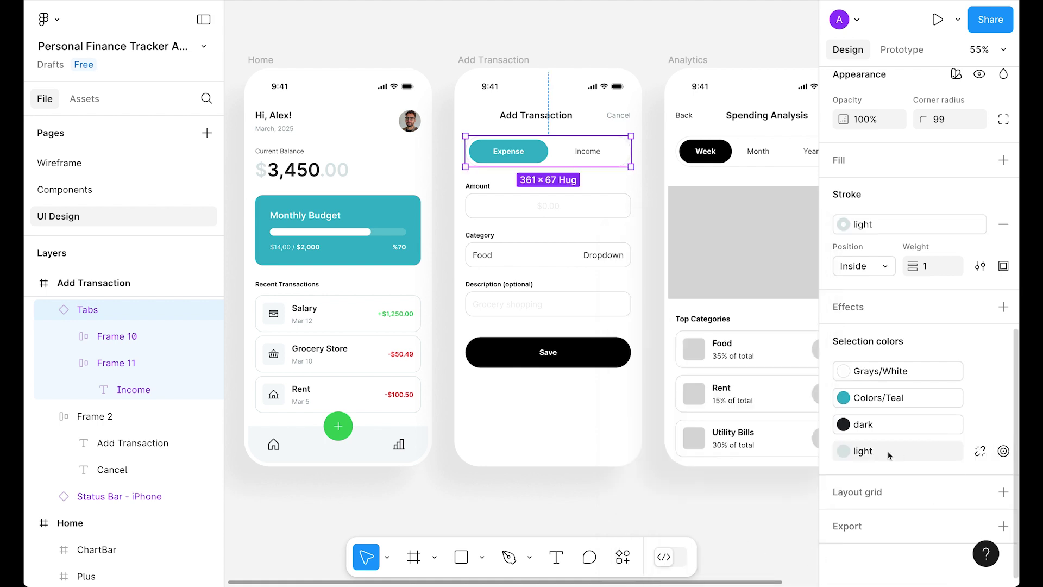
{"action": "left_click", "coordinate": [704, 514]}
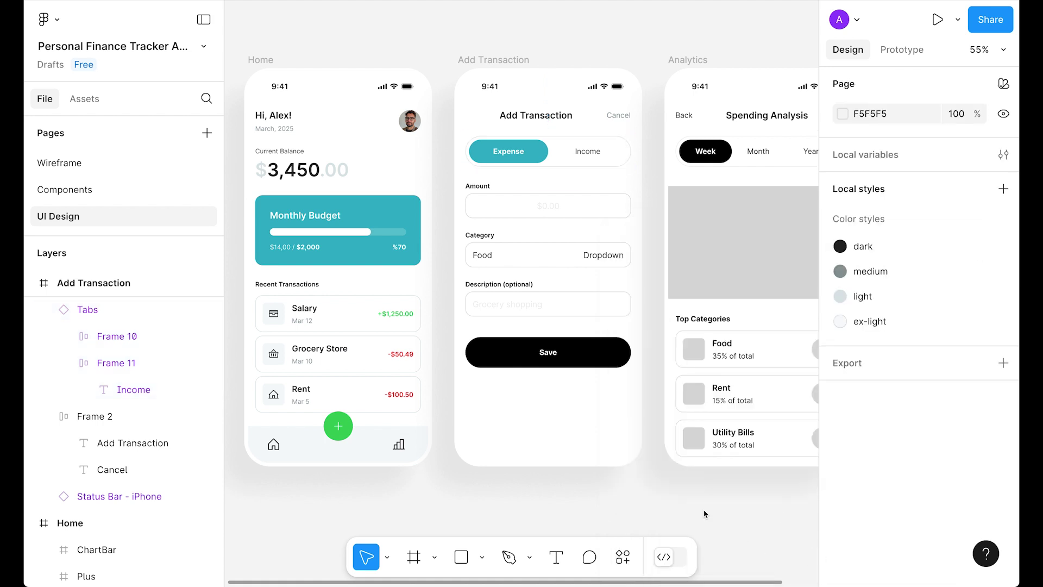
Apply the dark color style to the Amount label and the light color style to the field's placeholder and border
{"action": "left_click", "coordinate": [488, 203]}
{"action": "scroll", "coordinate": [970, 432], "scroll_direction": "down", "scroll_amount": 6}
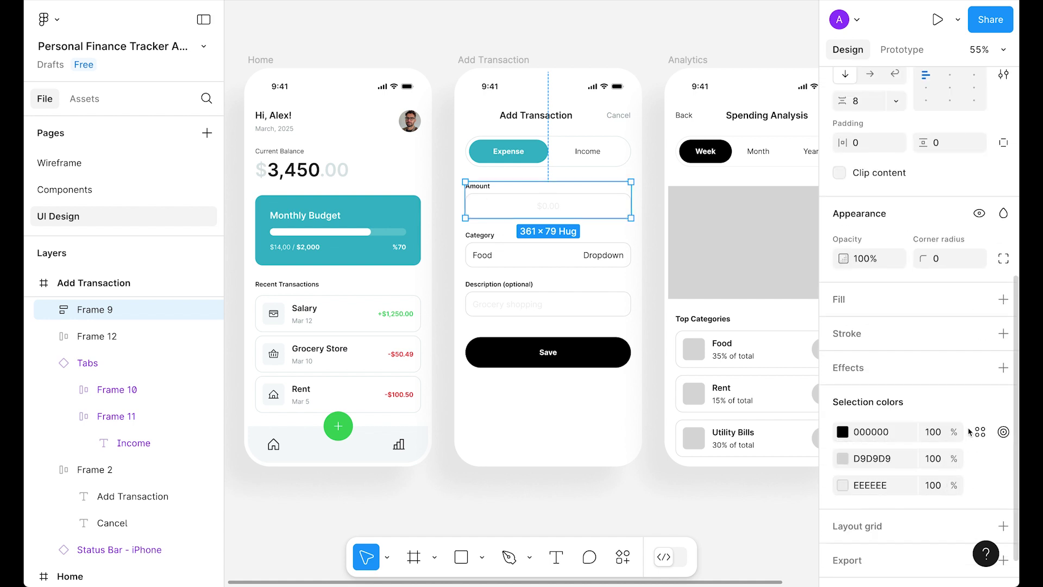
{"action": "left_click", "coordinate": [976, 433]}
{"action": "left_click", "coordinate": [644, 346]}
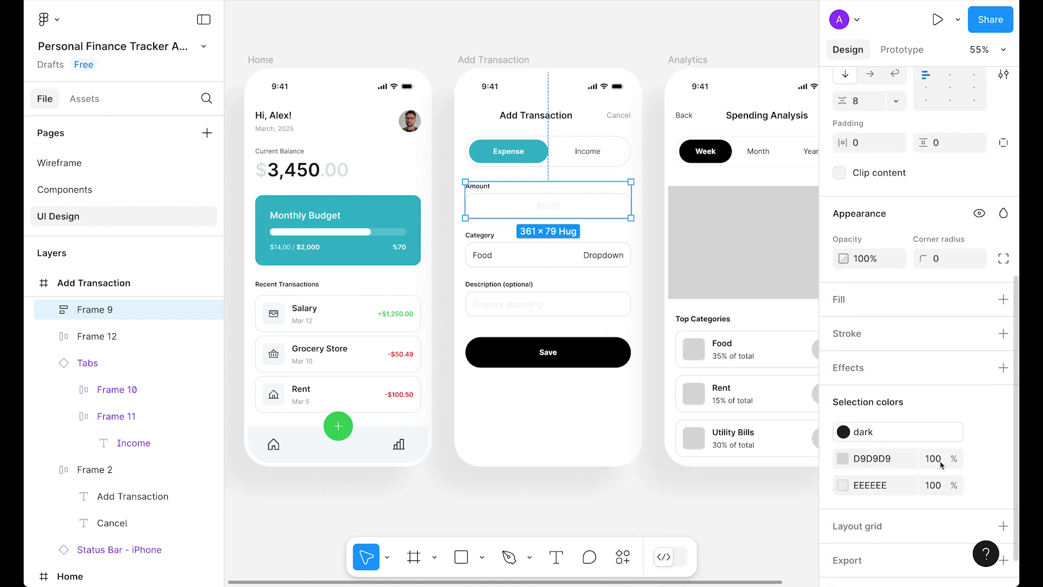
{"action": "left_click", "coordinate": [980, 459]}
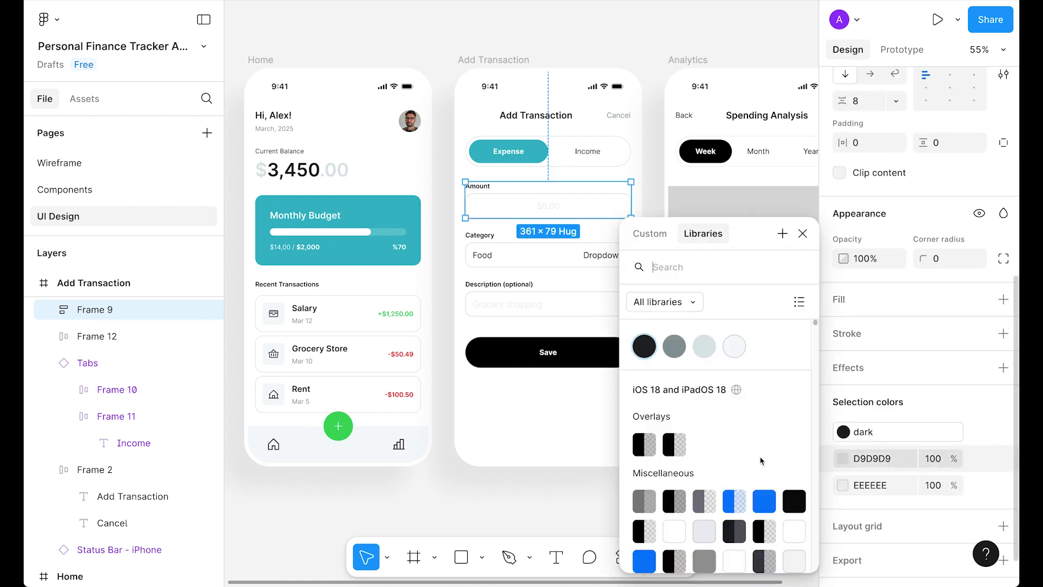
{"action": "left_click", "coordinate": [700, 348]}
{"action": "left_click", "coordinate": [980, 484]}
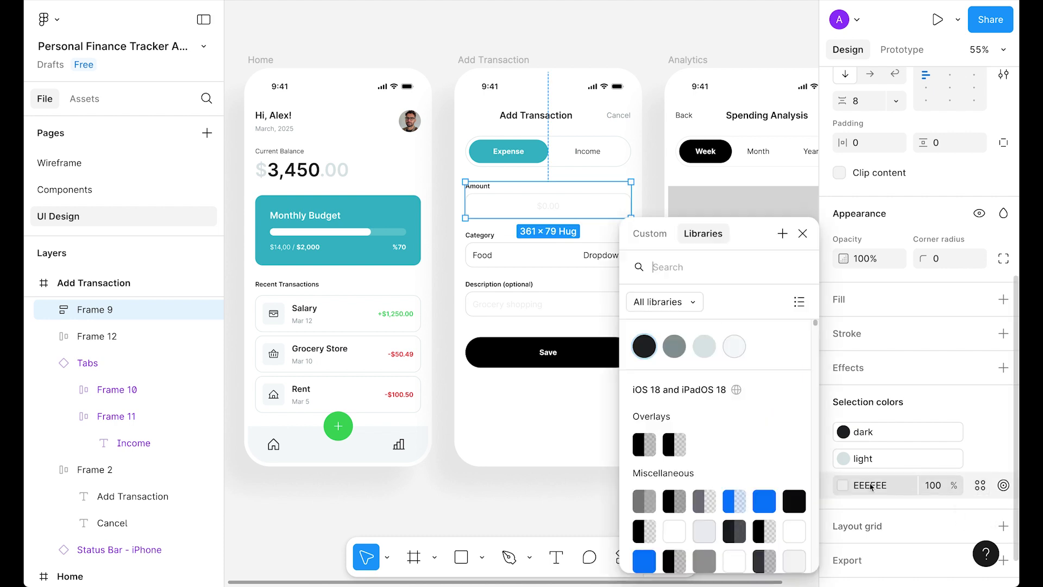
{"action": "left_click", "coordinate": [674, 348]}
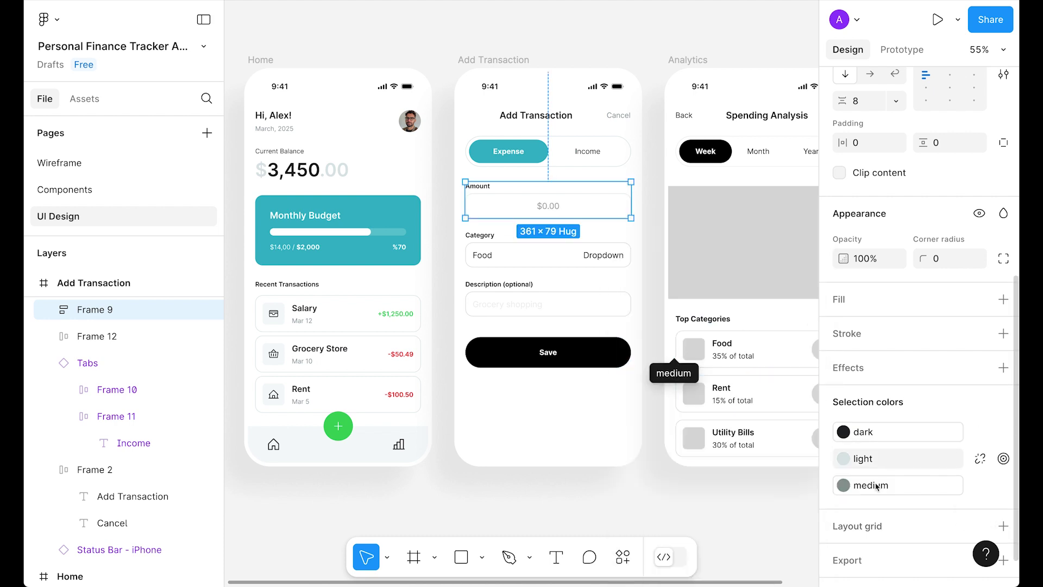
{"action": "left_click", "coordinate": [847, 484]}
{"action": "left_click", "coordinate": [700, 347]}
{"action": "left_click", "coordinate": [606, 498]}
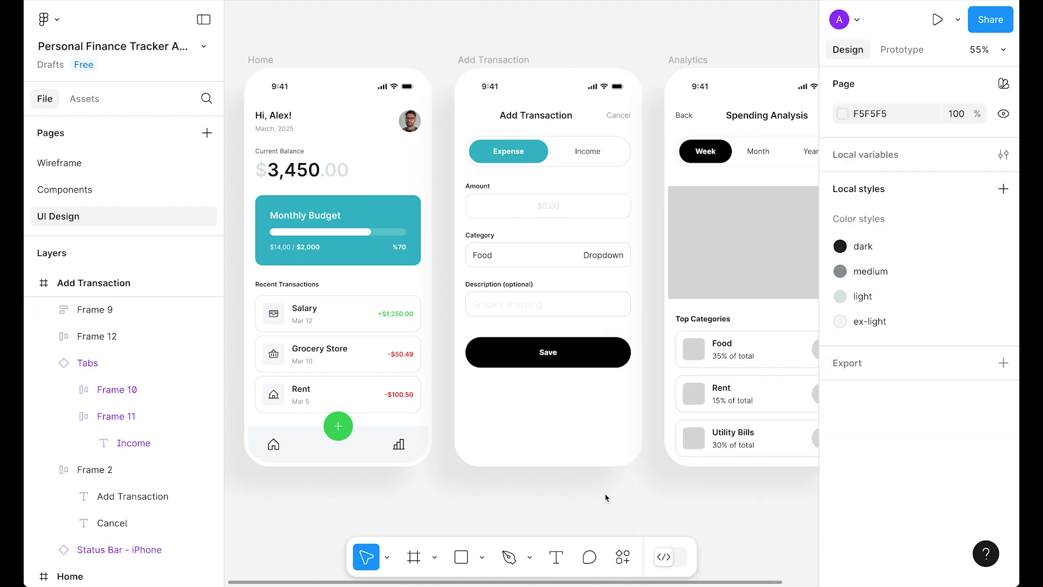
Apply color styles to the Category field's text and border, matching the Amount field
{"action": "left_click", "coordinate": [504, 252]}
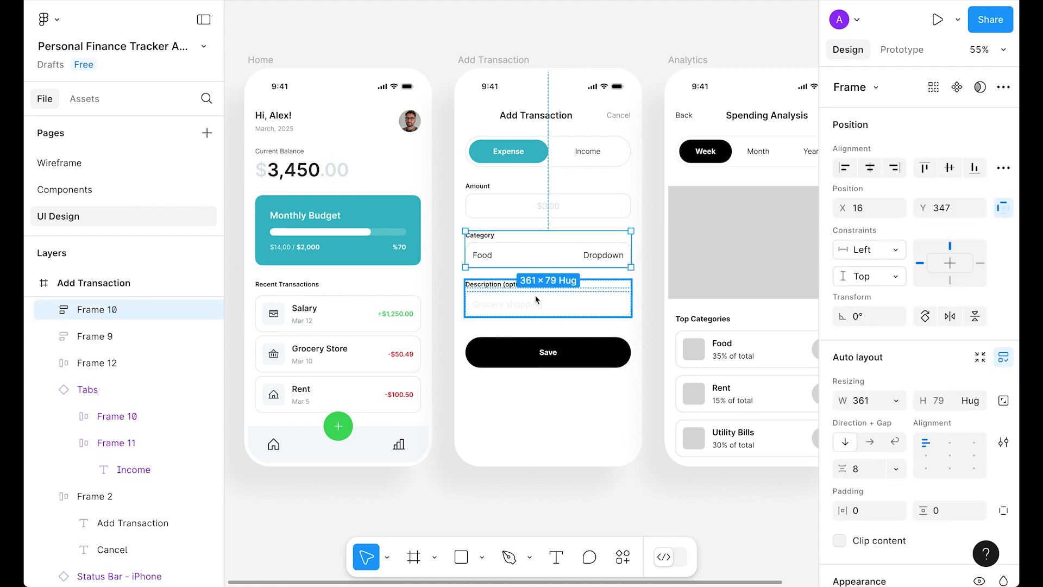
{"action": "scroll", "coordinate": [961, 489], "scroll_direction": "down", "scroll_amount": 5}
{"action": "left_click", "coordinate": [981, 489]}
{"action": "left_click", "coordinate": [673, 346]}
{"action": "left_click", "coordinate": [980, 515]}
Replace the Dropdown text in the Category field with the copied CaretDown icon
{"action": "double_click", "coordinate": [597, 255]}
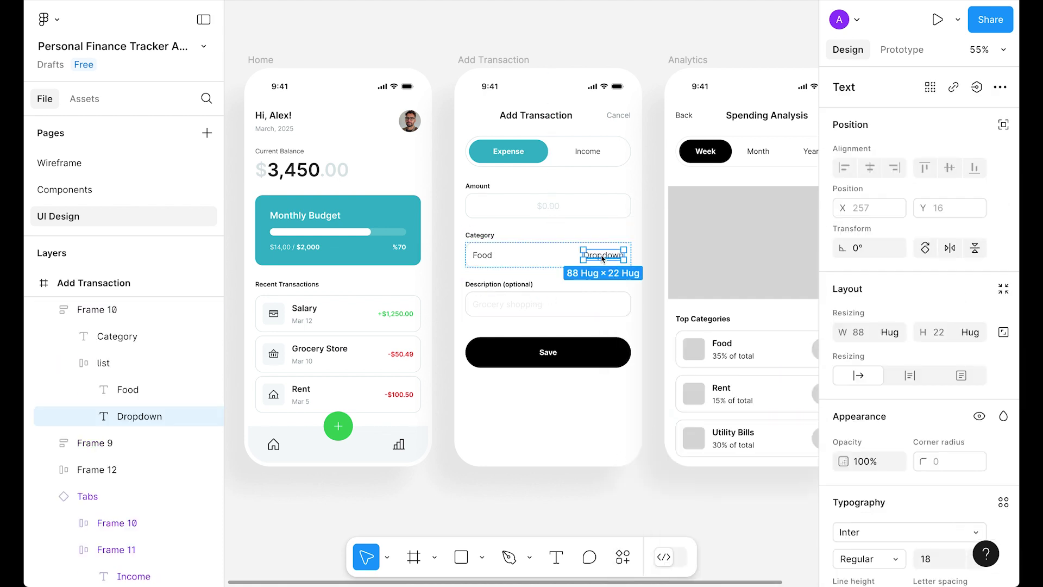
{"action": "right_click", "coordinate": [598, 254]}
{"action": "left_click", "coordinate": [701, 109]}
{"action": "left_click", "coordinate": [635, 496]}
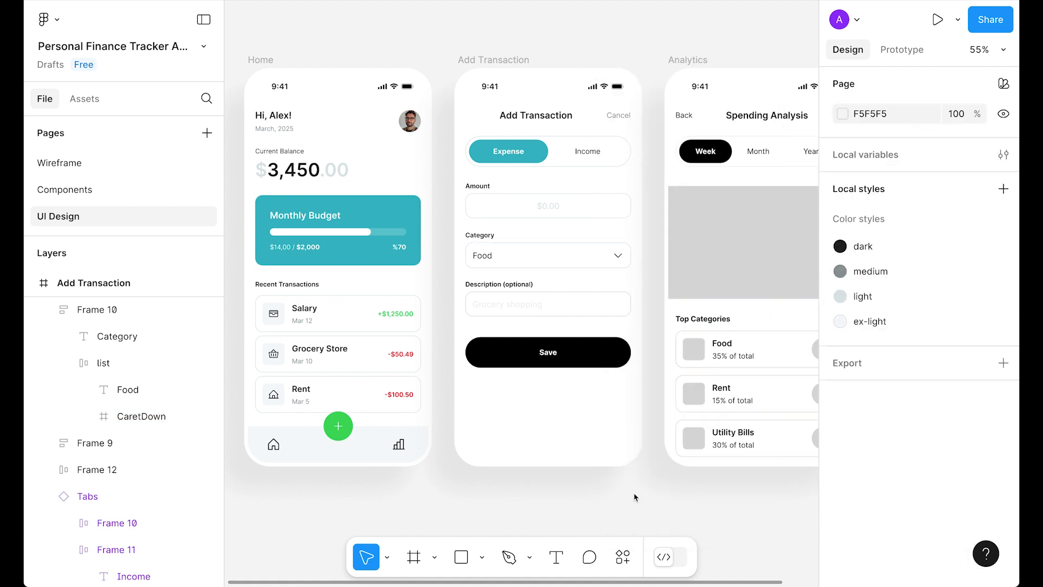
Apply the dark color style to the Description label and the light color style to the field's placeholder and border
{"action": "left_click", "coordinate": [538, 304]}
{"action": "scroll", "coordinate": [903, 472], "scroll_direction": "down", "scroll_amount": 3}
{"action": "scroll", "coordinate": [903, 472], "scroll_direction": "down", "scroll_amount": 8}
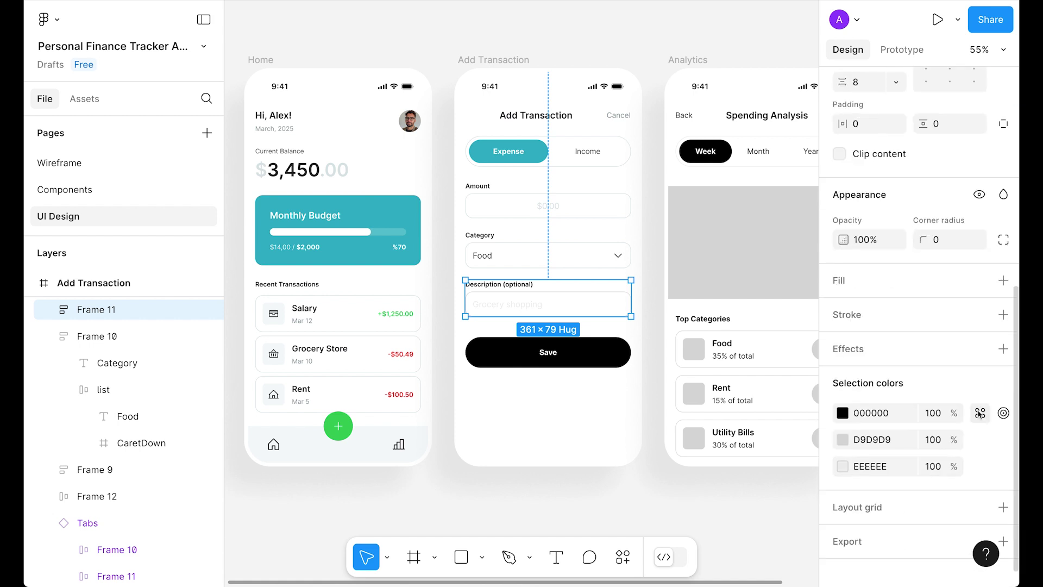
{"action": "left_click", "coordinate": [843, 412]}
{"action": "left_click", "coordinate": [644, 346]}
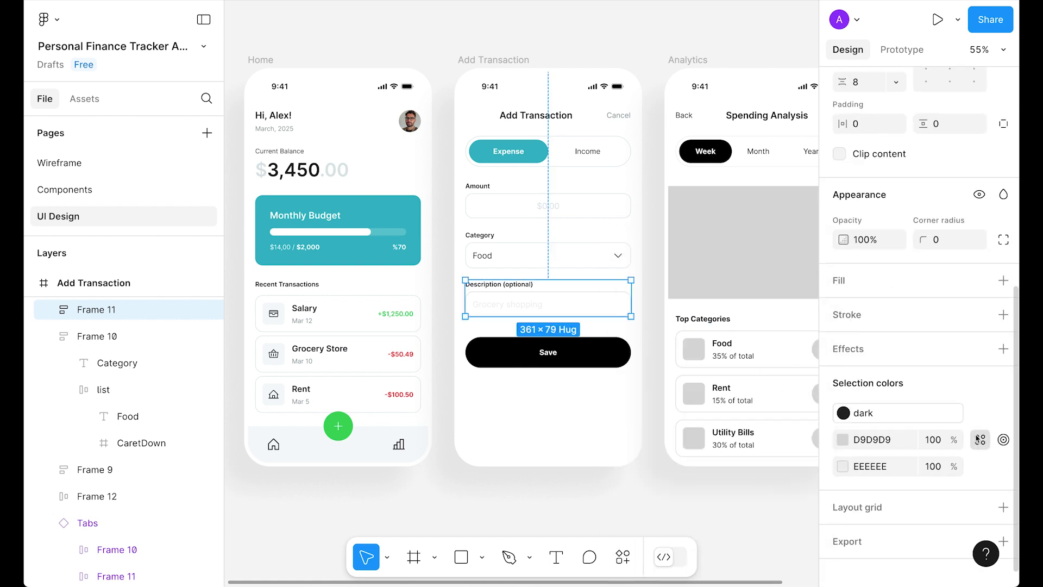
{"action": "left_click", "coordinate": [978, 439]}
{"action": "left_click", "coordinate": [704, 346]}
{"action": "left_click", "coordinate": [979, 467]}
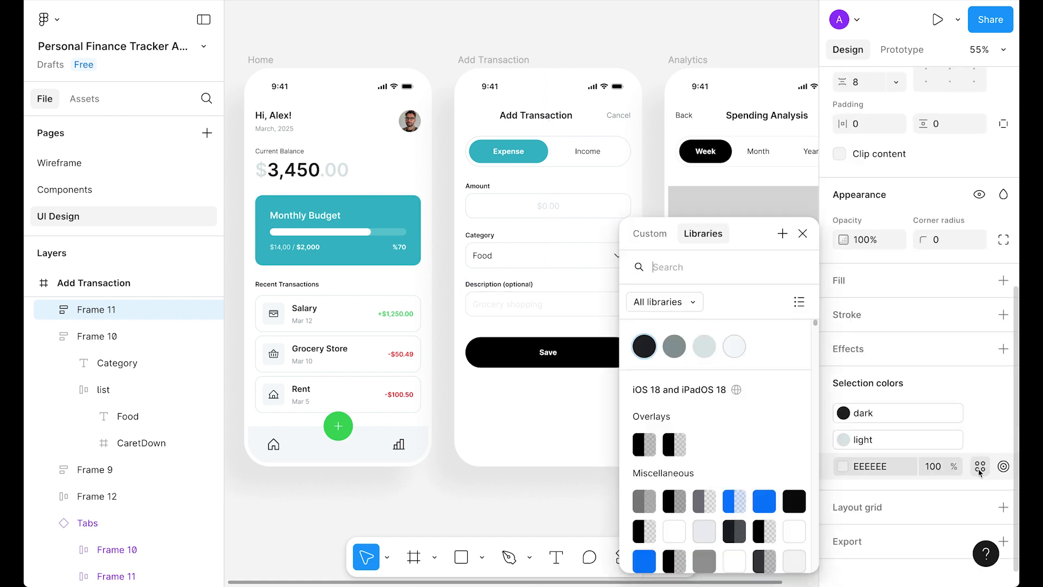
{"action": "left_click", "coordinate": [704, 351]}
{"action": "left_click", "coordinate": [514, 227]}
{"action": "scroll", "coordinate": [514, 233], "scroll_direction": "up", "scroll_amount": 2}
{"action": "left_click", "coordinate": [493, 179]}
{"action": "scroll", "coordinate": [928, 476], "scroll_direction": "down", "scroll_amount": 5}
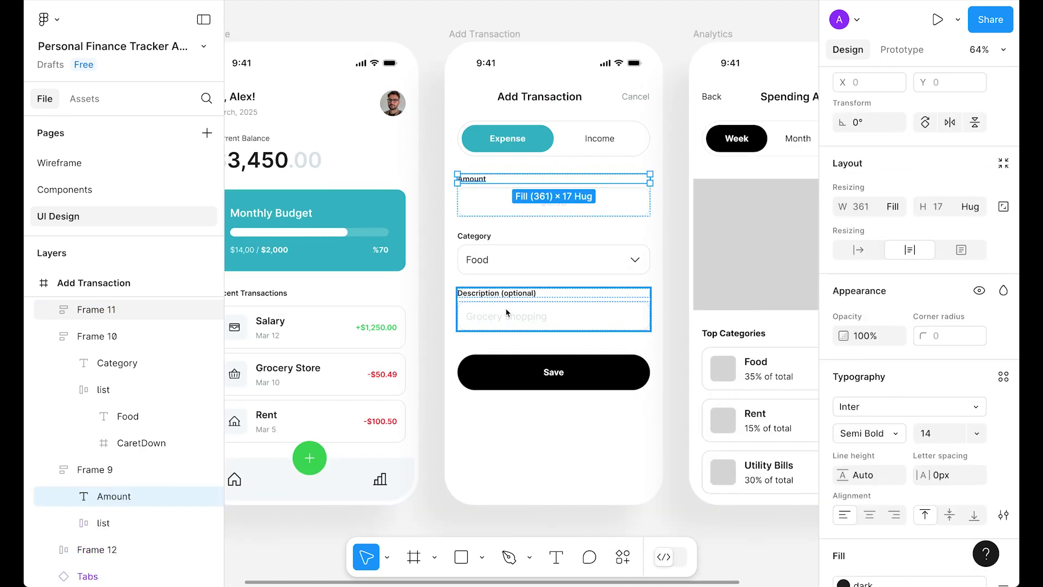
Fill the Save button on the Add Transaction screen with the Colors/Teal style
{"action": "left_click", "coordinate": [553, 372]}
{"action": "scroll", "coordinate": [554, 372], "scroll_direction": "down", "scroll_amount": 1}
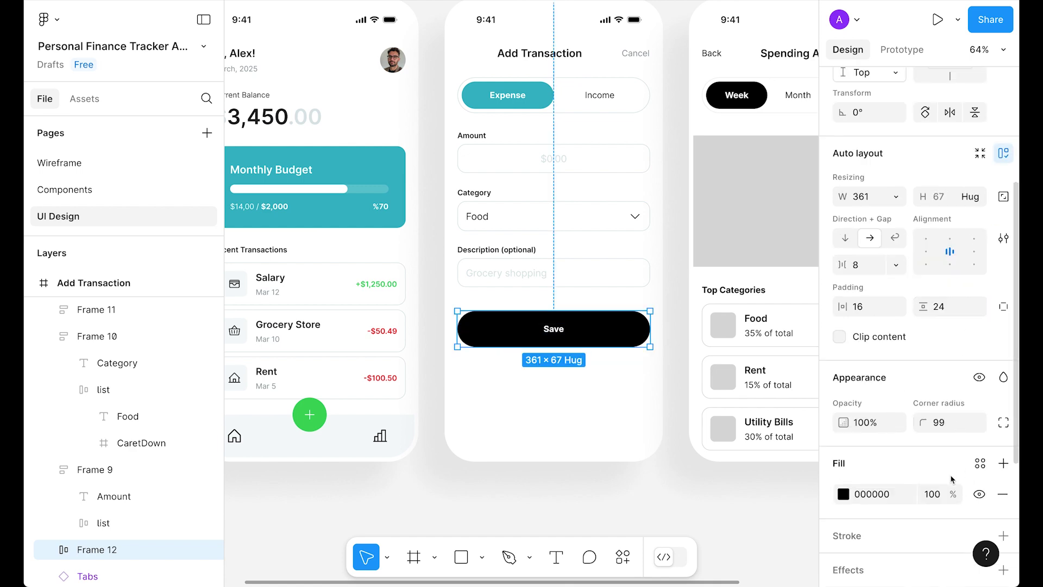
{"action": "left_click", "coordinate": [979, 465]}
{"action": "left_click", "coordinate": [764, 458]}
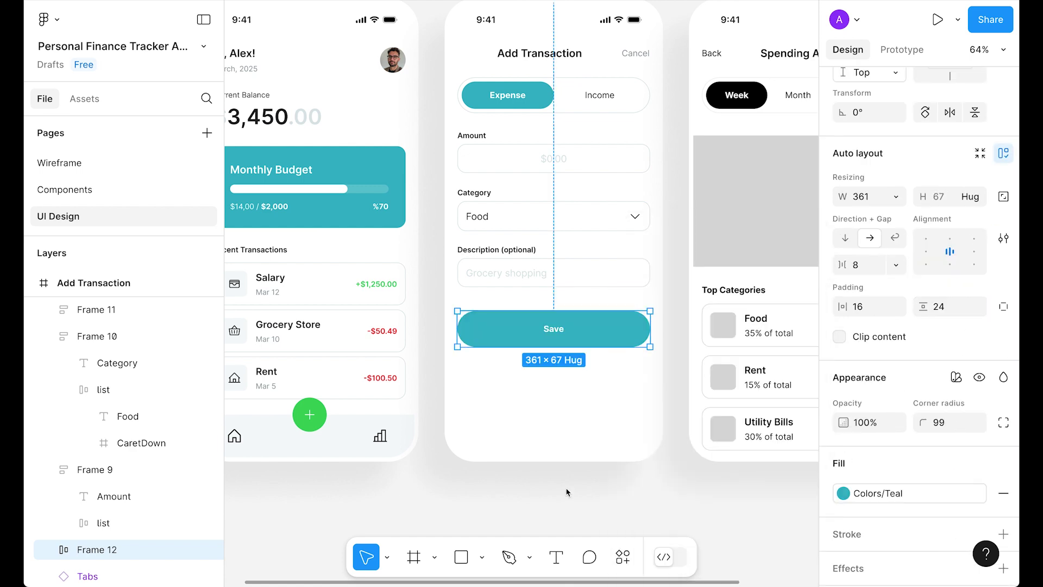
{"action": "left_click", "coordinate": [565, 486]}
Fill the Save button on the Add Transaction screen with the dark color style
{"action": "scroll", "coordinate": [566, 486], "scroll_direction": "down", "scroll_amount": 2}
{"action": "left_click", "coordinate": [602, 359]}
{"action": "left_click", "coordinate": [880, 333]}
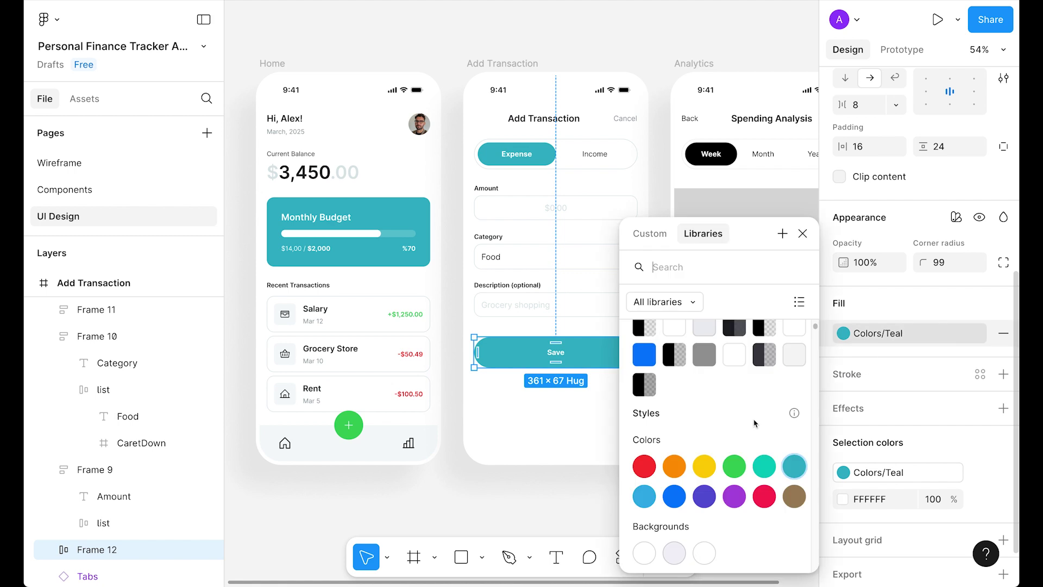
{"action": "left_click", "coordinate": [644, 346]}
{"action": "left_click", "coordinate": [645, 513]}
Apply a color style to the Spending Analysis title on the Analytics screen, matching the Add Transaction title
{"action": "left_click_drag", "start_coordinate": [703, 505], "coordinate": [533, 496]}
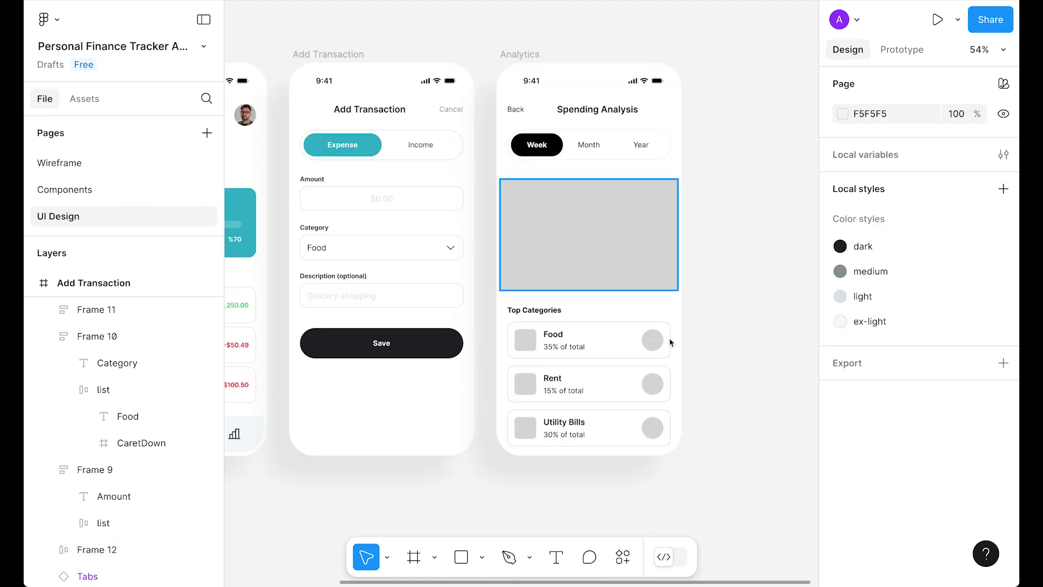
{"action": "left_click", "coordinate": [710, 226]}
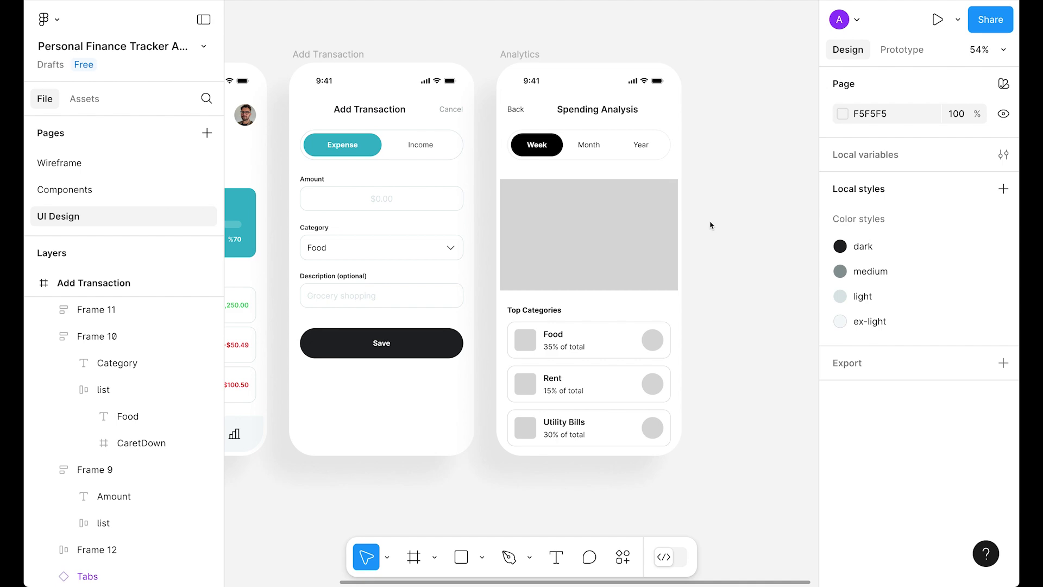
{"action": "scroll", "coordinate": [622, 105], "scroll_direction": "left", "scroll_amount": 1}
{"action": "double_click", "coordinate": [622, 105]}
{"action": "scroll", "coordinate": [976, 429], "scroll_direction": "down", "scroll_amount": 2}
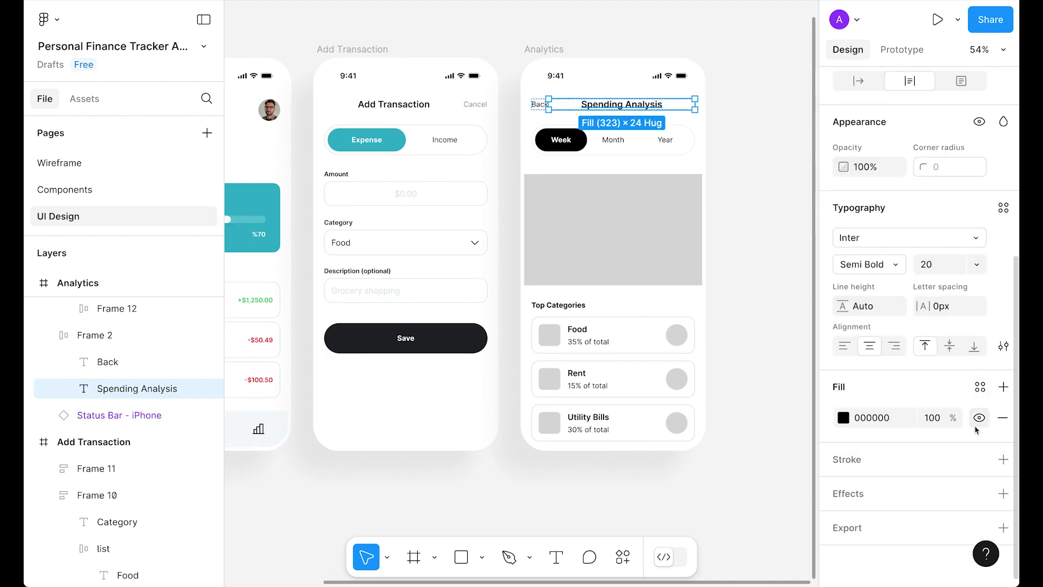
{"action": "left_click", "coordinate": [980, 386]}
{"action": "key", "text": "Escape"}
Cut the left arrow icon above the screens and paste it in place of the Back label on the Analytics screen
{"action": "left_click", "coordinate": [107, 362]}
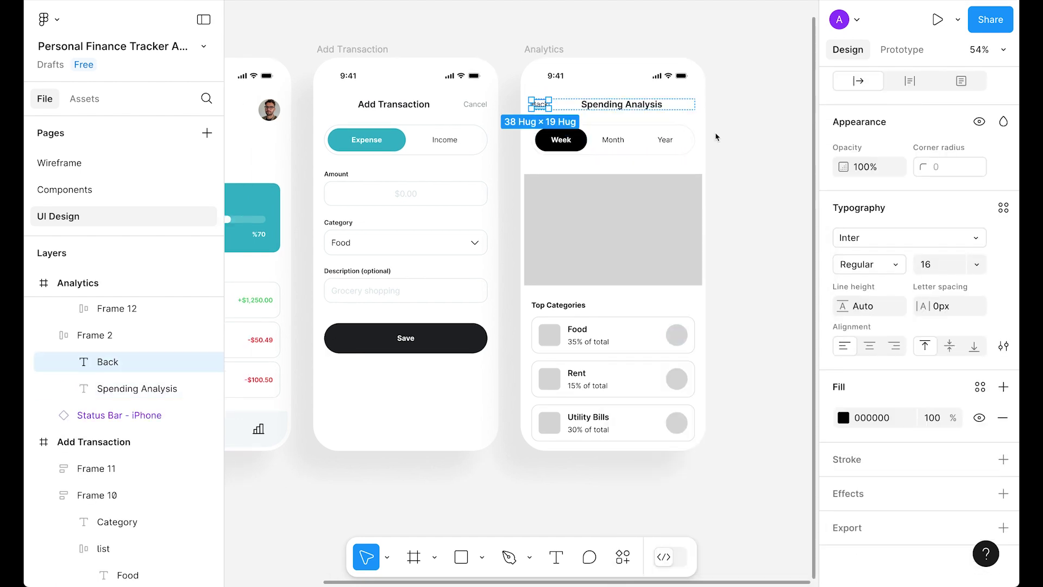
{"action": "scroll", "coordinate": [638, 132], "scroll_direction": "up", "scroll_amount": 5}
{"action": "left_click", "coordinate": [554, 257]}
{"action": "left_click", "coordinate": [530, 289]}
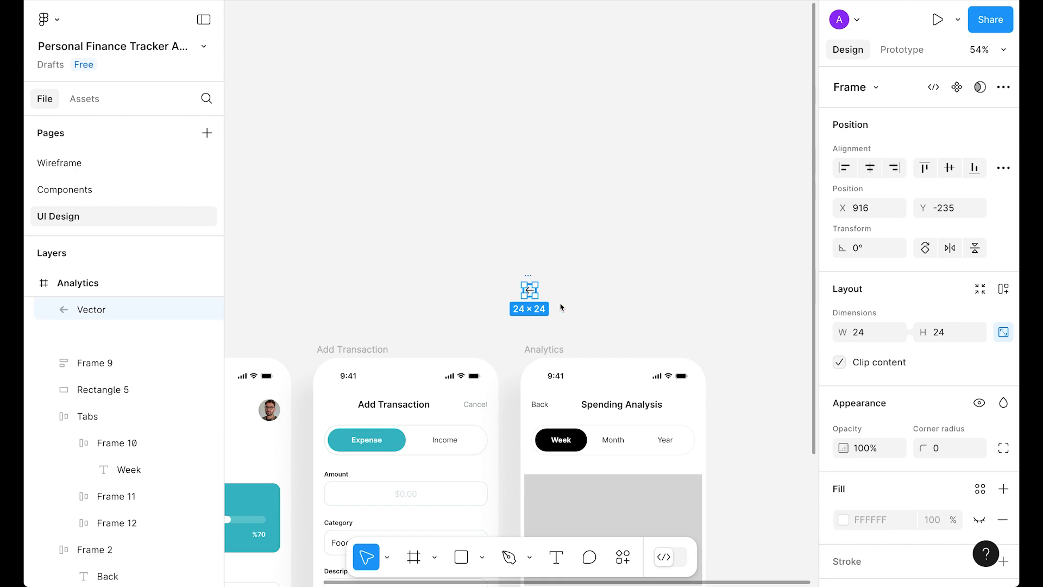
{"action": "key", "text": "ctrl+x"}
{"action": "scroll", "coordinate": [537, 304], "scroll_direction": "down", "scroll_amount": 2}
{"action": "left_click", "coordinate": [540, 339]}
{"action": "double_click", "coordinate": [545, 340]}
{"action": "right_click", "coordinate": [543, 340]}
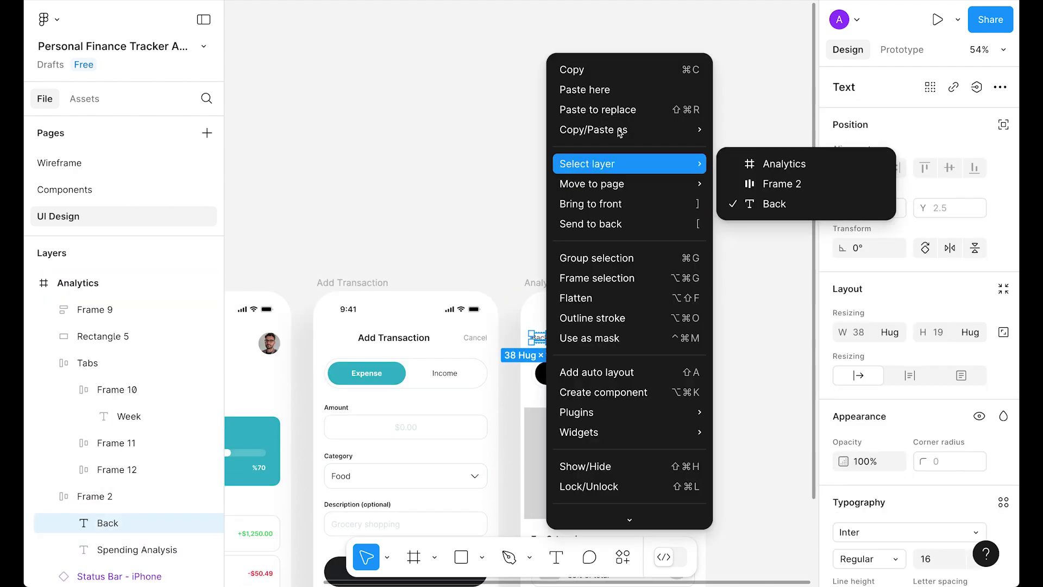
{"action": "left_click", "coordinate": [593, 107]}
Apply the medium color style to the back arrow icon in the Analytics header
{"action": "scroll", "coordinate": [987, 411], "scroll_direction": "down", "scroll_amount": 1}
{"action": "scroll", "coordinate": [988, 411], "scroll_direction": "down", "scroll_amount": 3}
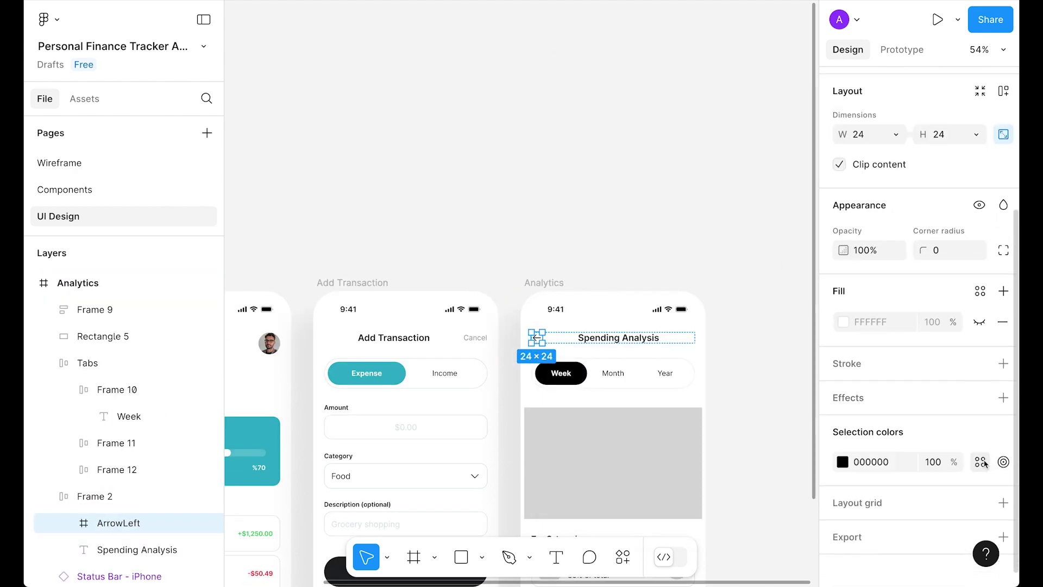
{"action": "left_click", "coordinate": [842, 461]}
{"action": "left_click", "coordinate": [674, 346]}
{"action": "left_click", "coordinate": [764, 273]}
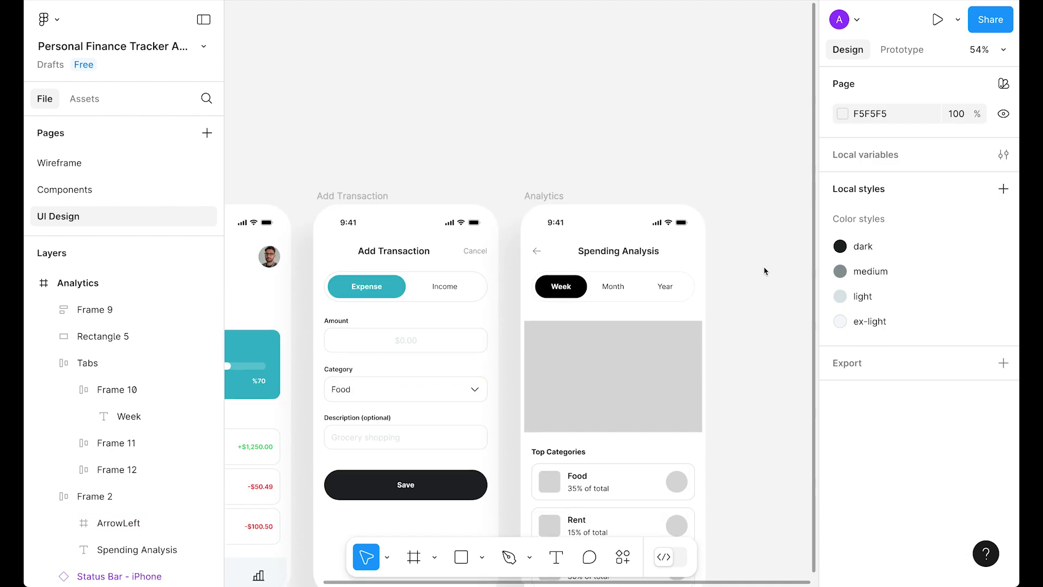
Change the black in the Week/Month/Year tab bar to the Colors/Teal style and its outline to the light style
{"action": "scroll", "coordinate": [597, 217], "scroll_direction": "down", "scroll_amount": 3}
{"action": "left_click", "coordinate": [507, 130]}
{"action": "scroll", "coordinate": [923, 407], "scroll_direction": "down", "scroll_amount": 5}
{"action": "left_click", "coordinate": [843, 466]}
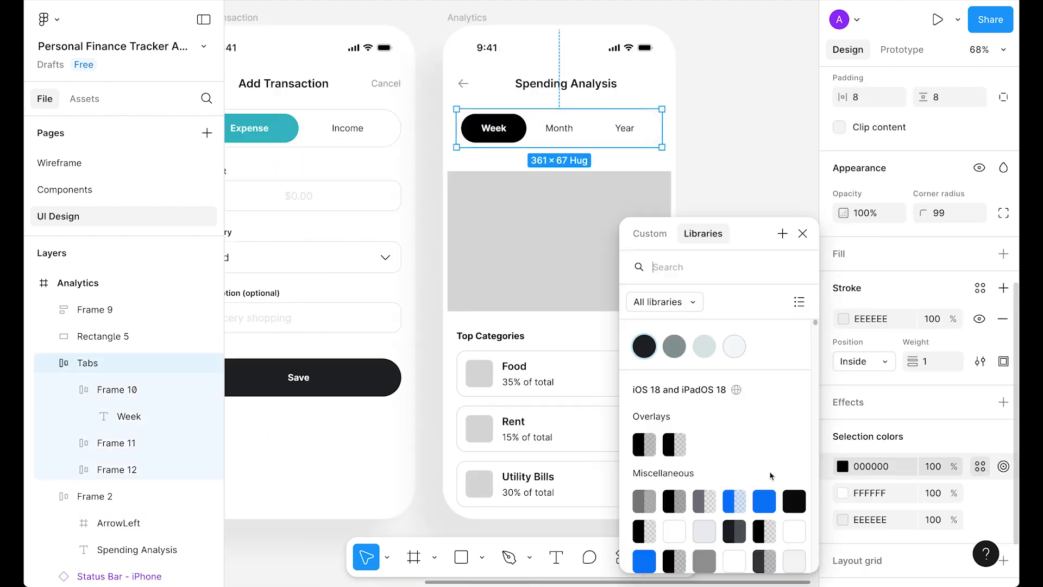
{"action": "scroll", "coordinate": [793, 463], "scroll_direction": "down", "scroll_amount": 1}
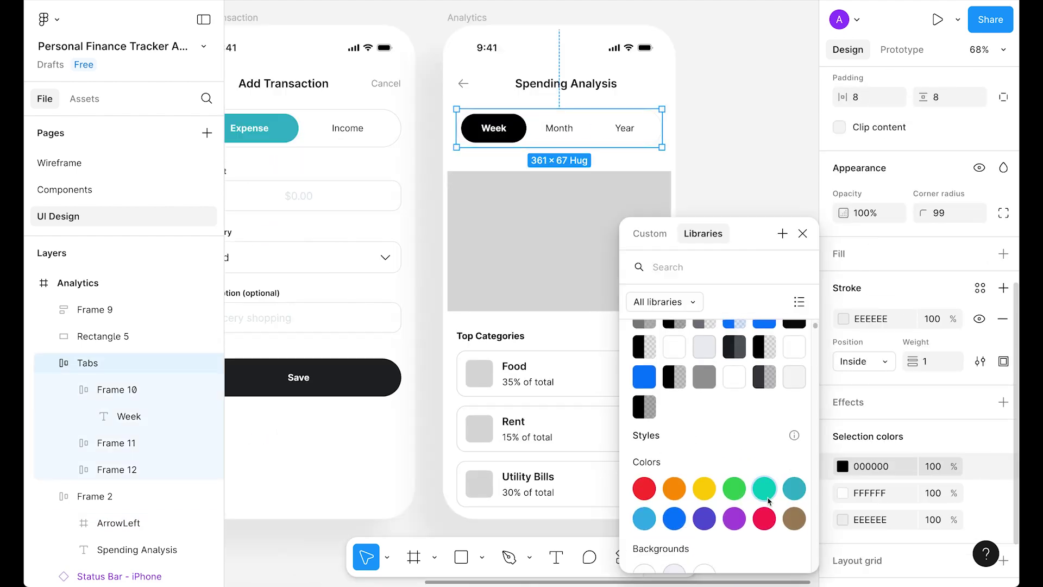
{"action": "left_click", "coordinate": [794, 487]}
{"action": "scroll", "coordinate": [977, 478], "scroll_direction": "down", "scroll_amount": 3}
{"action": "left_click", "coordinate": [983, 484]}
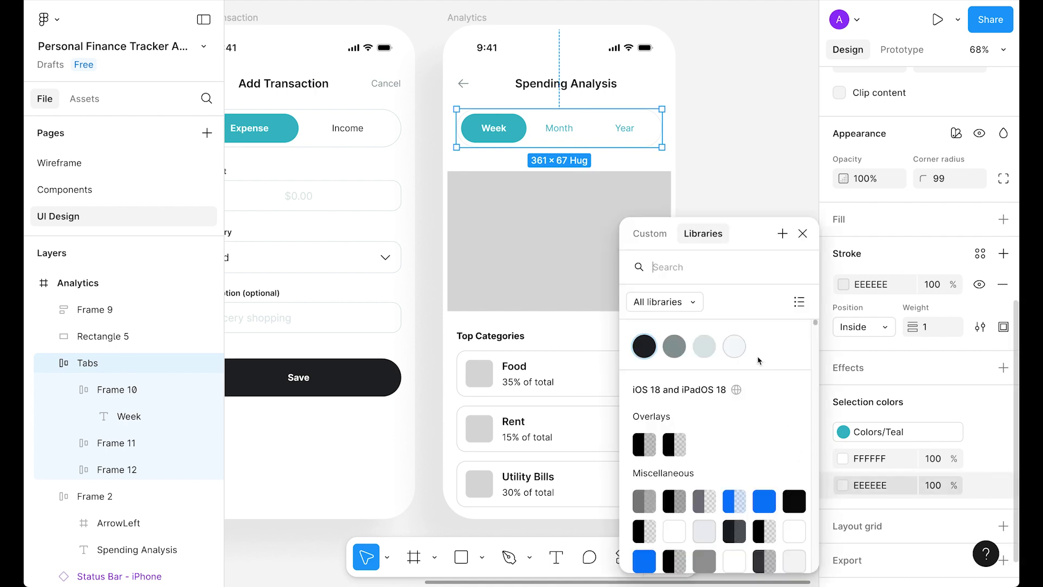
{"action": "left_click", "coordinate": [709, 353]}
Apply the dark color style to the Month and Year labels in the Analytics tab bar
{"action": "left_click", "coordinate": [559, 127], "text": "ctrl"}
{"action": "left_click", "coordinate": [625, 128], "text": "ctrl+shift"}
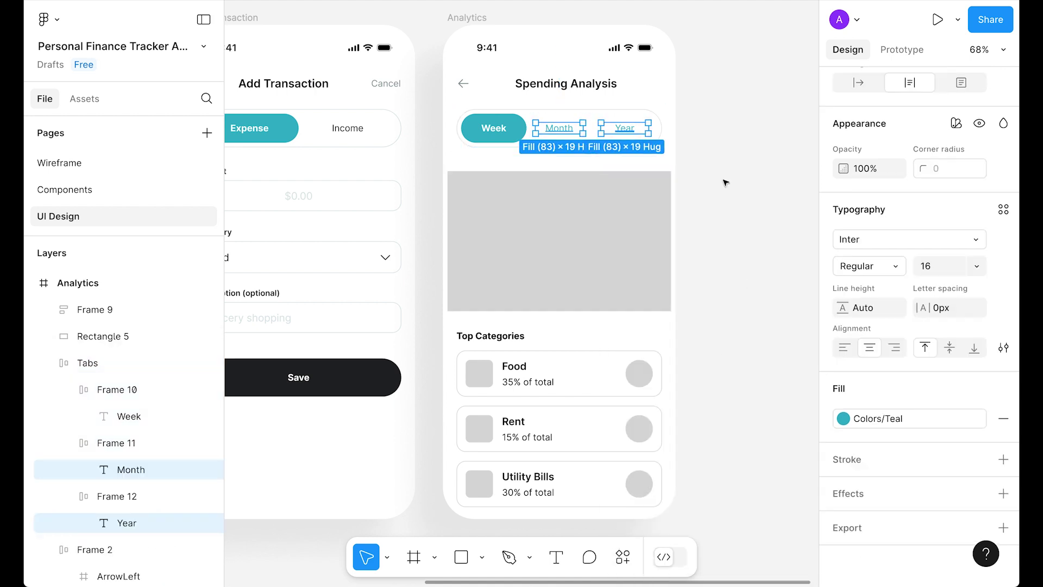
{"action": "left_click", "coordinate": [926, 419]}
{"action": "left_click", "coordinate": [644, 346]}
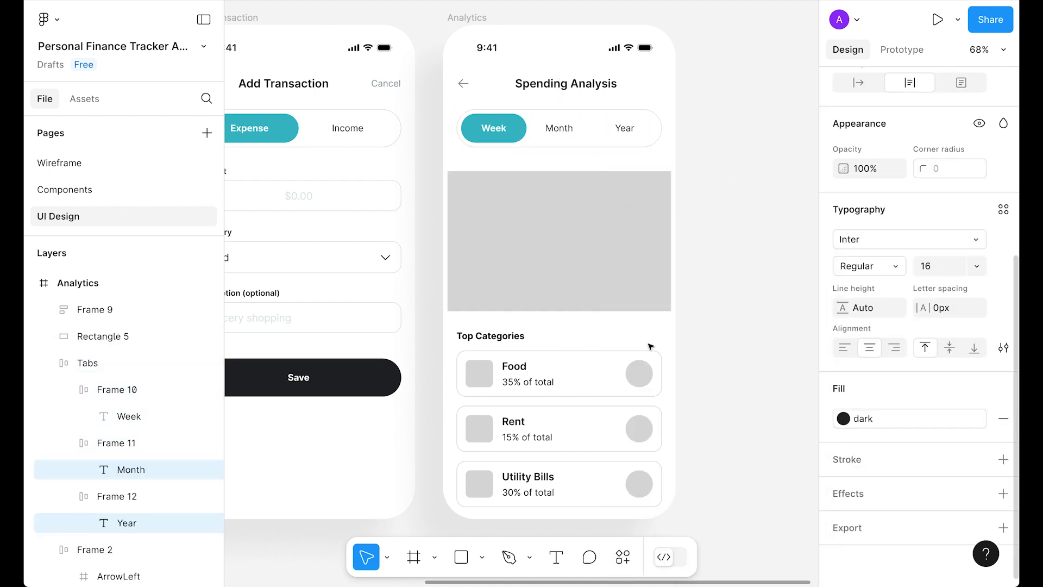
{"action": "left_click", "coordinate": [751, 240]}
Change the white in the Week/Month/Year tab bar to the Grays/White color style
{"action": "left_click", "coordinate": [612, 128]}
{"action": "scroll", "coordinate": [896, 373], "scroll_direction": "down", "scroll_amount": 8}
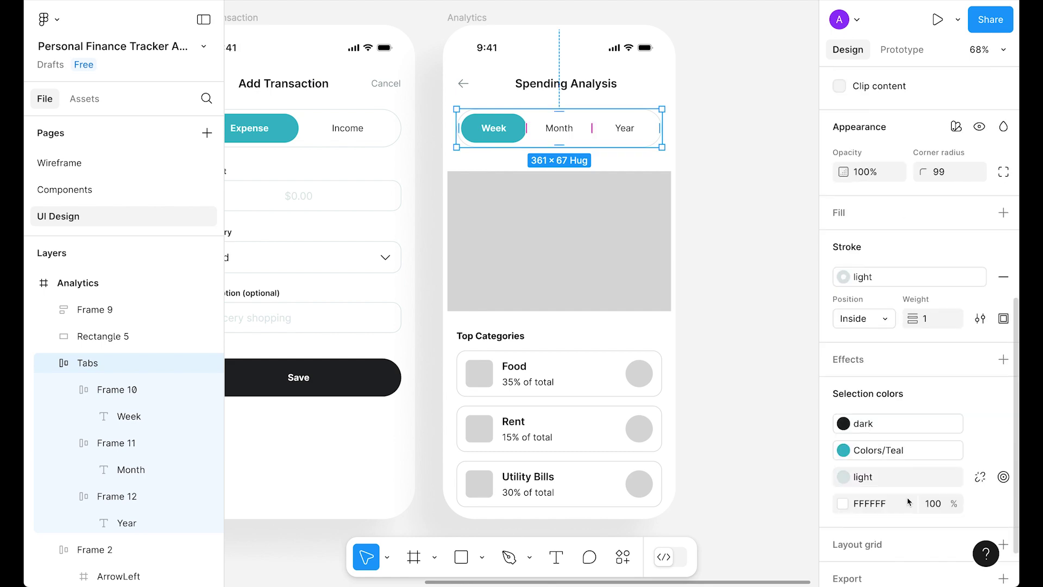
{"action": "left_click", "coordinate": [980, 501]}
{"action": "left_click", "coordinate": [645, 344]}
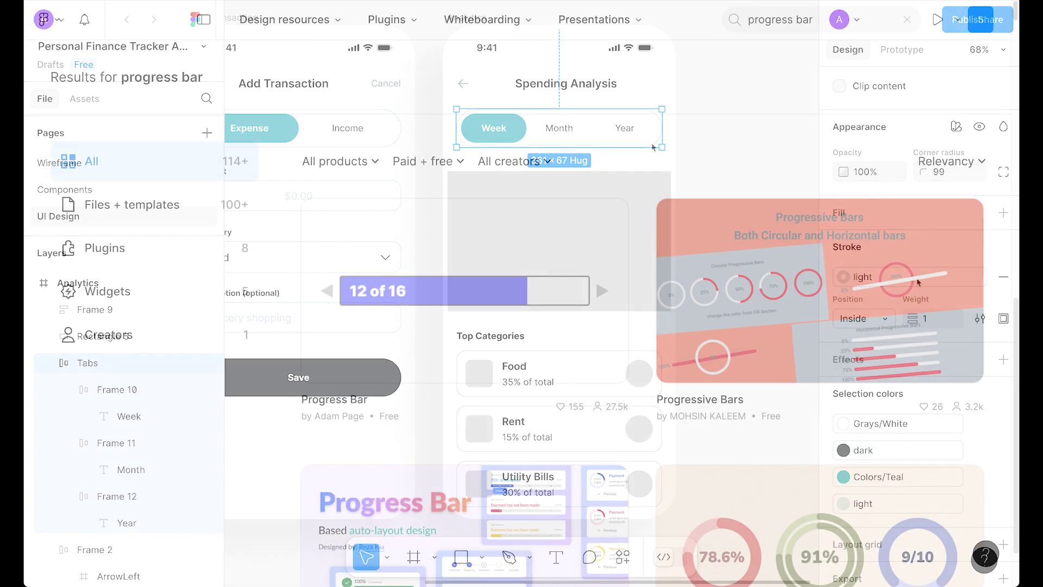
Replace the grey placeholder rectangle on the Analytics screen with the copied weekly bar chart and place it at Y 247, 40 below the tab bar
{"action": "scroll", "coordinate": [625, 260], "scroll_direction": "down", "scroll_amount": 10}
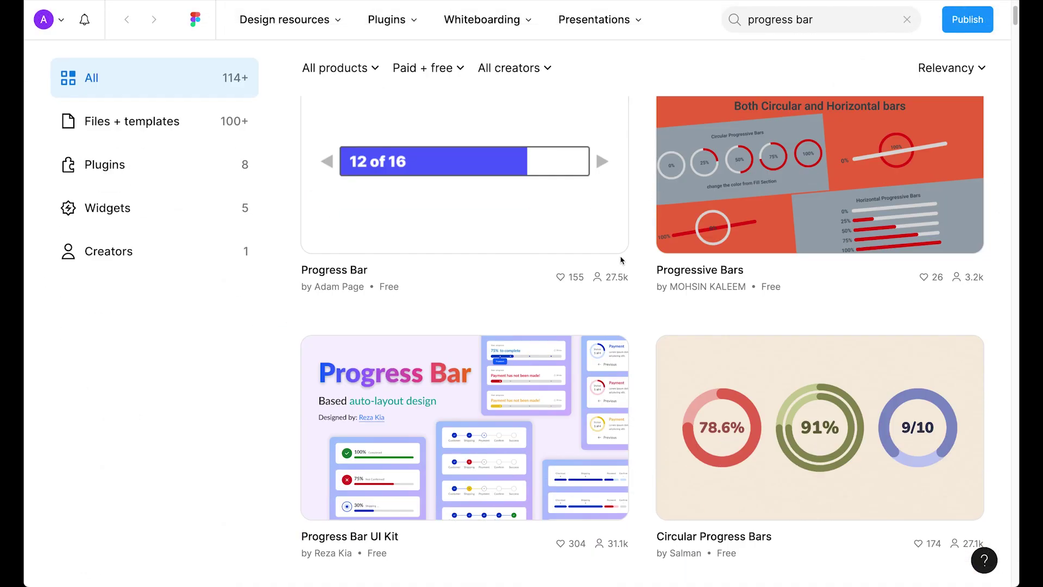
{"action": "scroll", "coordinate": [628, 263], "scroll_direction": "down", "scroll_amount": 15}
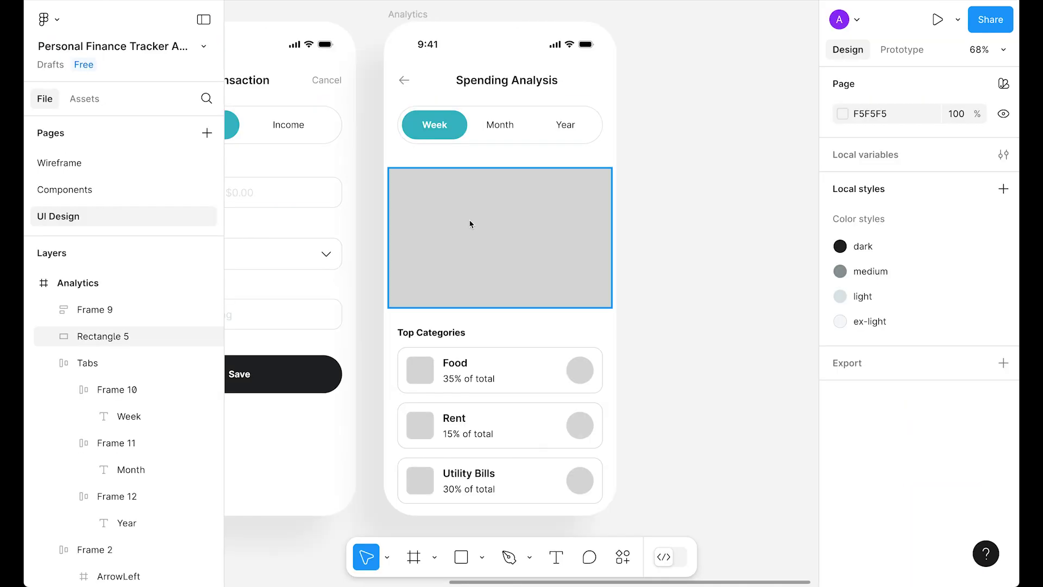
{"action": "left_click", "coordinate": [442, 216]}
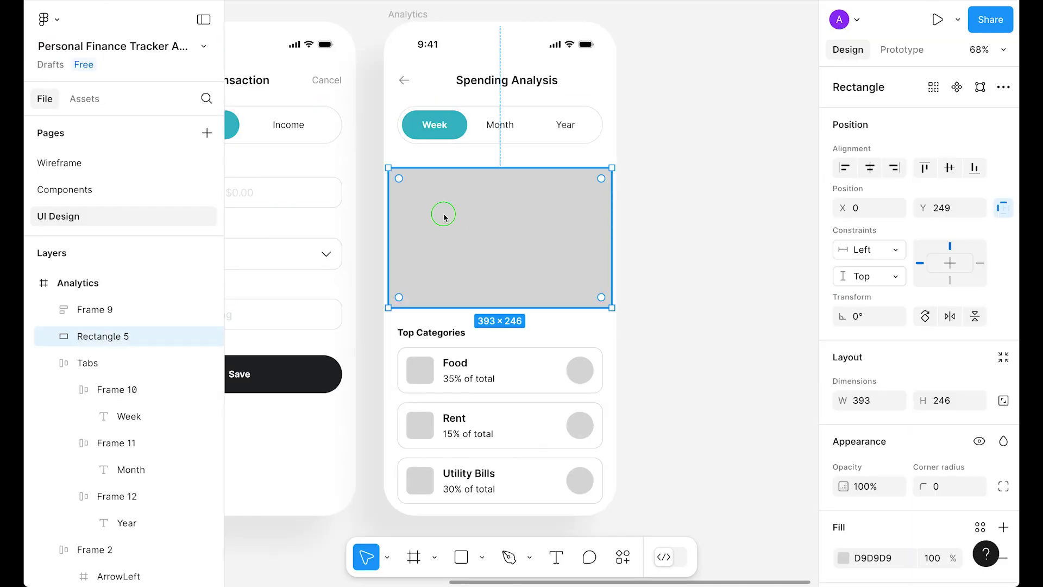
{"action": "right_click", "coordinate": [447, 217]}
{"action": "left_click", "coordinate": [551, 110]}
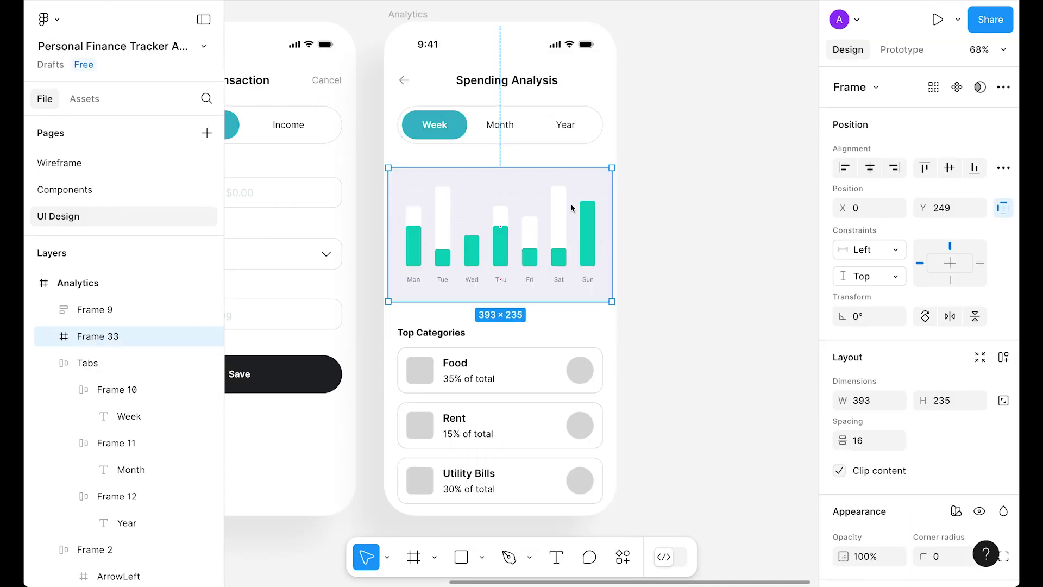
{"action": "left_click", "coordinate": [683, 197]}
{"action": "scroll", "coordinate": [683, 197], "scroll_direction": "left", "scroll_amount": 4}
{"action": "scroll", "coordinate": [683, 197], "scroll_direction": "down", "scroll_amount": 2}
{"action": "left_click", "coordinate": [685, 196]}
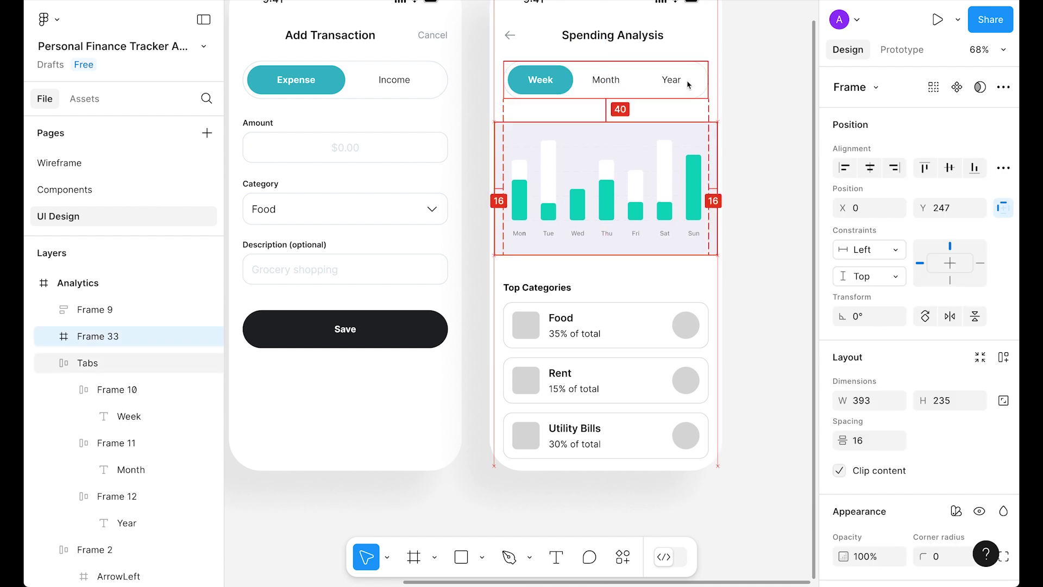
Change the background fill of the bar chart frame to the ex-light color style
{"action": "scroll", "coordinate": [951, 398], "scroll_direction": "down", "scroll_amount": 6}
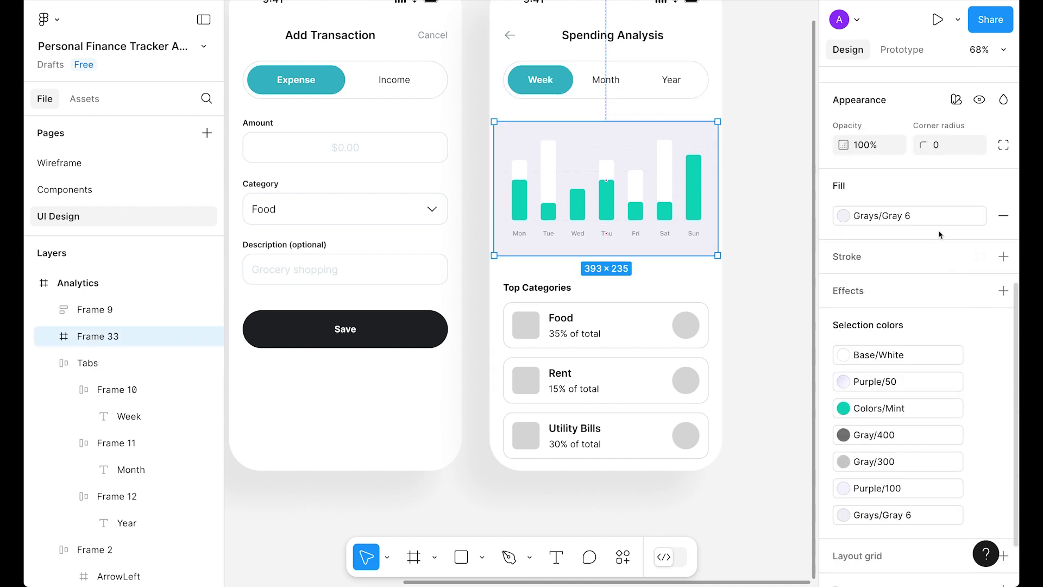
{"action": "left_click", "coordinate": [897, 216]}
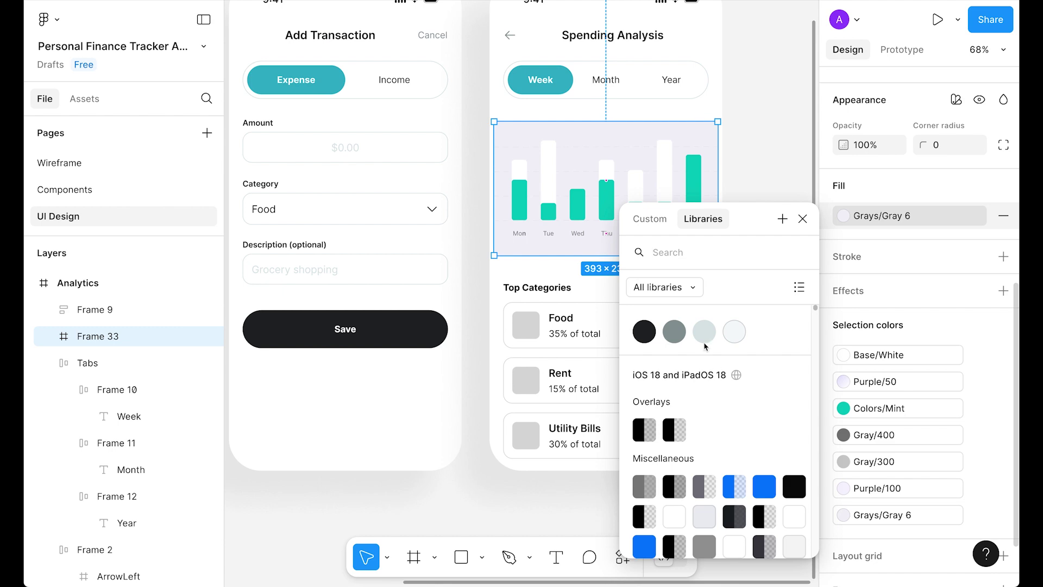
{"action": "left_click", "coordinate": [734, 332]}
Change the fill of all seven solid bars in the weekly chart, Mon to Sun, to the Colors/Teal style
{"action": "left_click", "coordinate": [693, 180], "text": "ctrl"}
{"action": "left_click", "coordinate": [664, 210], "text": "ctrl+shift"}
{"action": "left_click", "coordinate": [635, 212], "text": "ctrl+shift"}
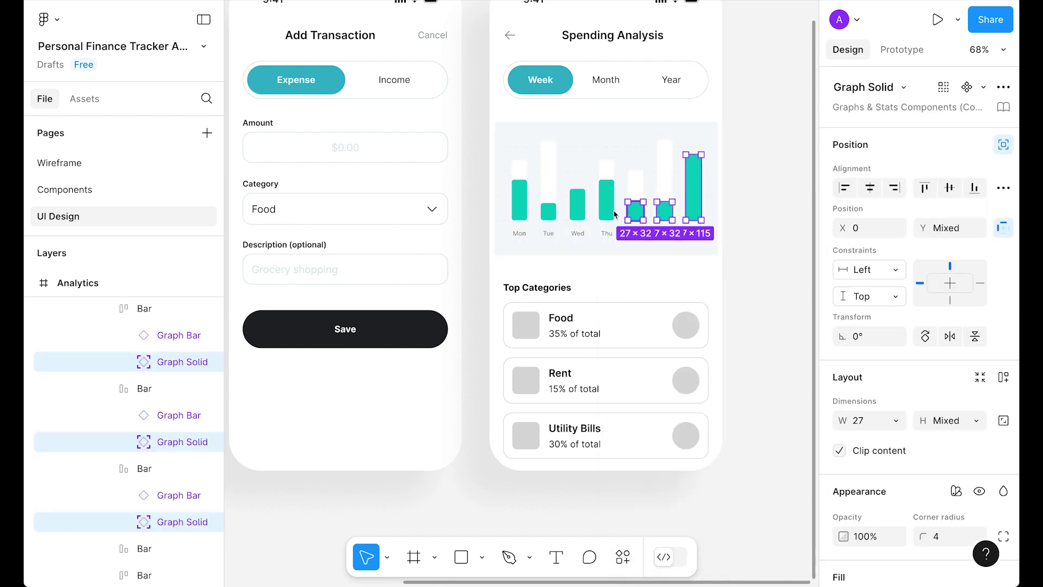
{"action": "left_click", "coordinate": [607, 201], "text": "ctrl+shift"}
{"action": "left_click", "coordinate": [577, 204], "text": "ctrl+shift"}
{"action": "left_click", "coordinate": [548, 210], "text": "ctrl+shift"}
{"action": "left_click", "coordinate": [520, 200], "text": "ctrl+shift"}
{"action": "scroll", "coordinate": [924, 326], "scroll_direction": "down", "scroll_amount": 4}
{"action": "left_click", "coordinate": [843, 382]}
{"action": "left_click", "coordinate": [778, 474]}
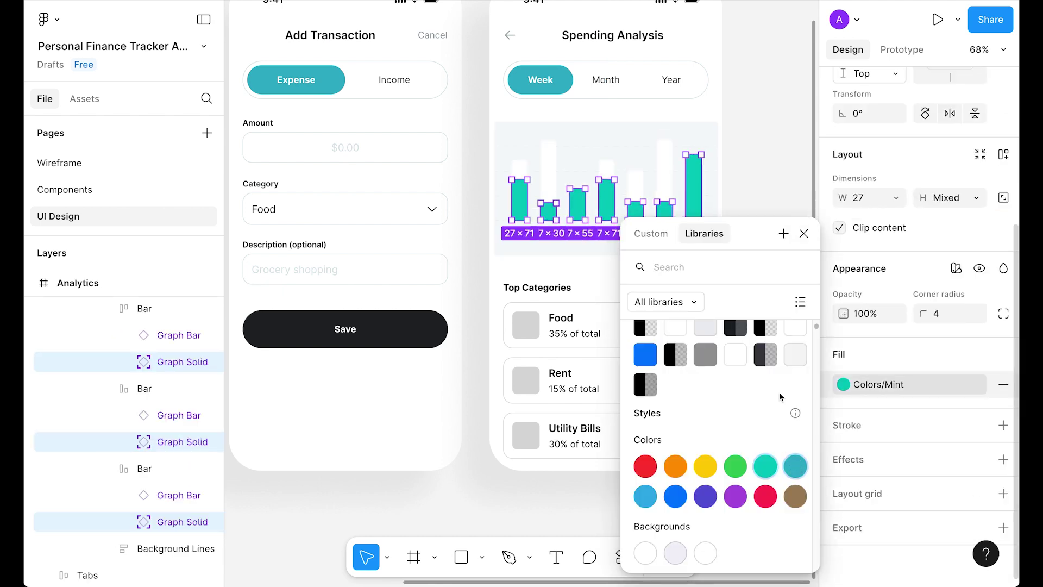
{"action": "left_click", "coordinate": [766, 193]}
Review the Recent Transactions section on the Home screen as a reference for the Analytics list
{"action": "scroll", "coordinate": [766, 193], "scroll_direction": "up", "scroll_amount": 4}
{"action": "scroll", "coordinate": [770, 226], "scroll_direction": "down", "scroll_amount": 4}
{"action": "scroll", "coordinate": [770, 226], "scroll_direction": "left", "scroll_amount": 5}
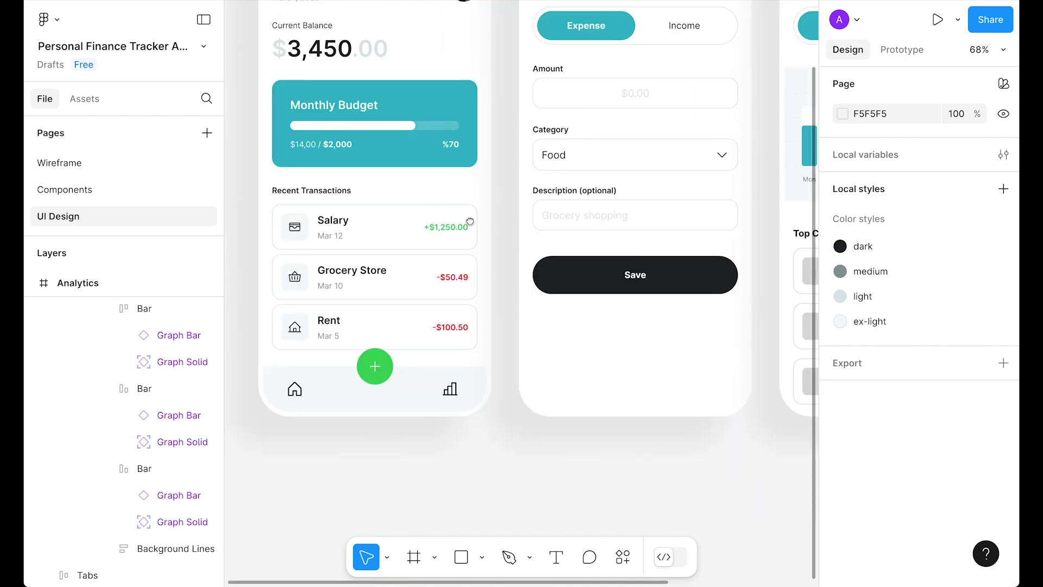
{"action": "left_click", "coordinate": [318, 237]}
{"action": "scroll", "coordinate": [689, 318], "scroll_direction": "right", "scroll_amount": 5}
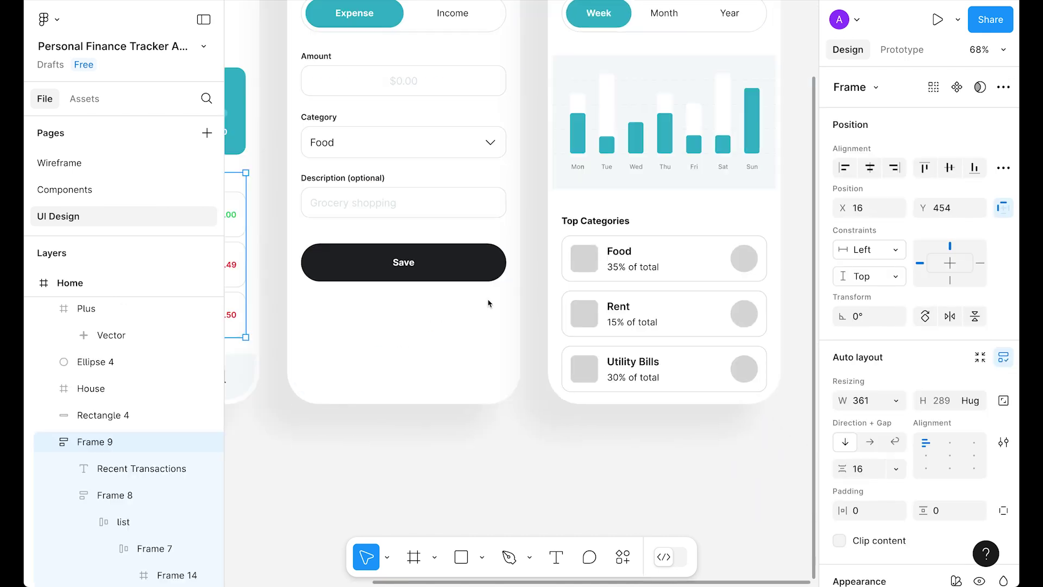
{"action": "scroll", "coordinate": [606, 262], "scroll_direction": "right", "scroll_amount": 3}
{"action": "scroll", "coordinate": [606, 262], "scroll_direction": "down", "scroll_amount": 1}
{"action": "left_click", "coordinate": [780, 193]}
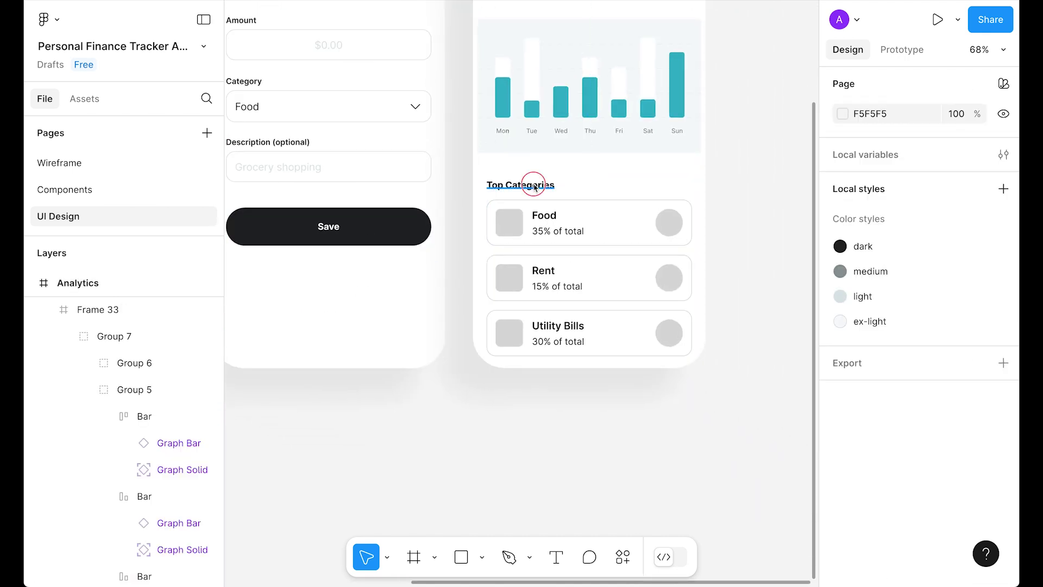
Set the Top Categories heading to Semi Bold, size 14, with the dark color style
{"action": "left_click", "coordinate": [520, 186]}
{"action": "scroll", "coordinate": [893, 493], "scroll_direction": "down", "scroll_amount": 1}
{"action": "left_click", "coordinate": [896, 450]}
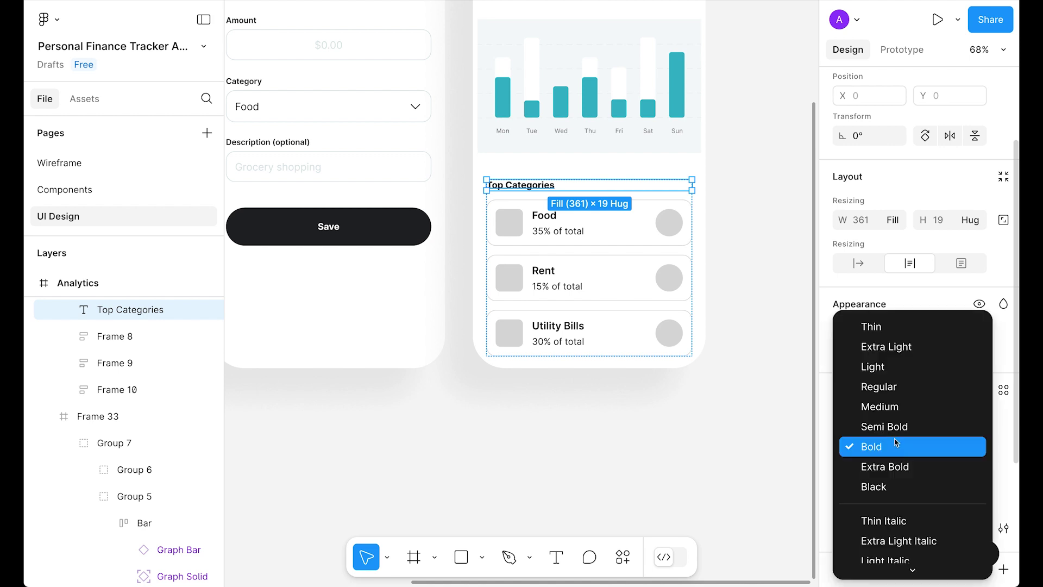
{"action": "left_click", "coordinate": [891, 425]}
{"action": "type", "text": "14"}
{"action": "key", "text": "Return"}
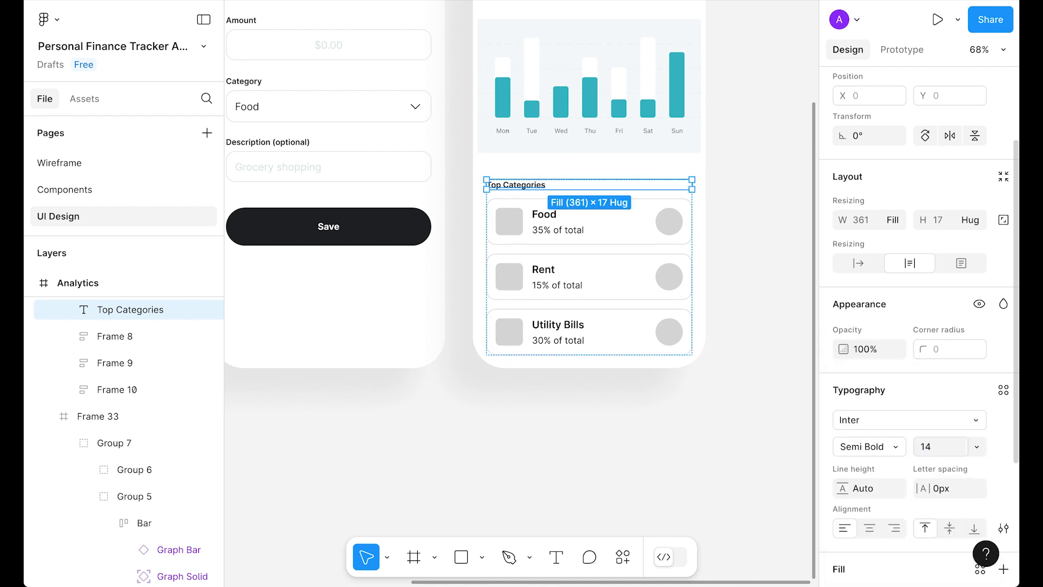
{"action": "scroll", "coordinate": [960, 452], "scroll_direction": "down", "scroll_amount": 3}
{"action": "left_click", "coordinate": [979, 387]}
{"action": "left_click", "coordinate": [644, 346]}
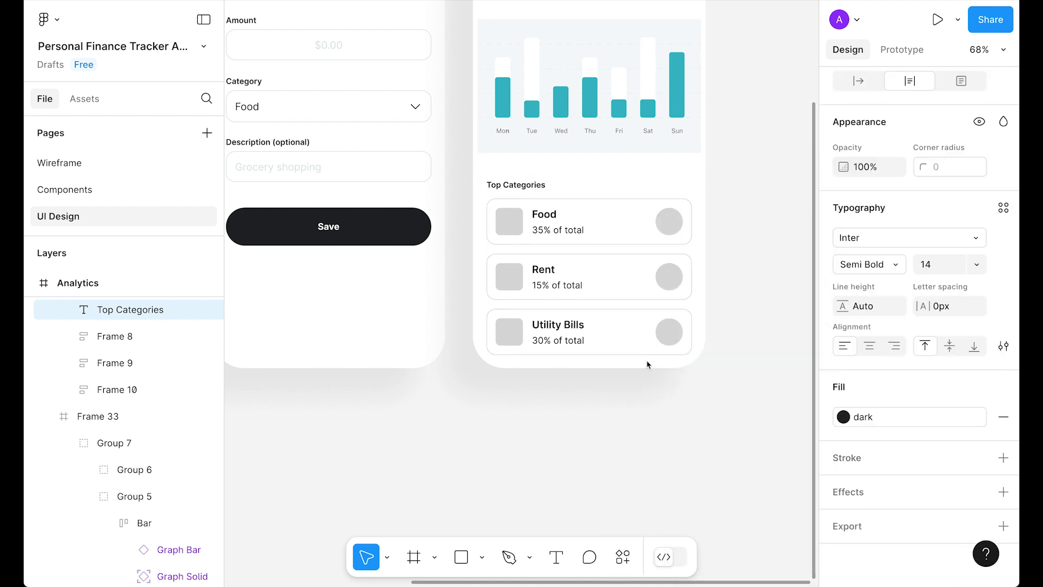
Check the Recent Transactions heading's typography on the Home screen and apply the dark color style to the Food, Rent and Utility Bills titles
{"action": "left_click", "coordinate": [582, 459]}
{"action": "scroll", "coordinate": [473, 440], "scroll_direction": "left", "scroll_amount": 10}
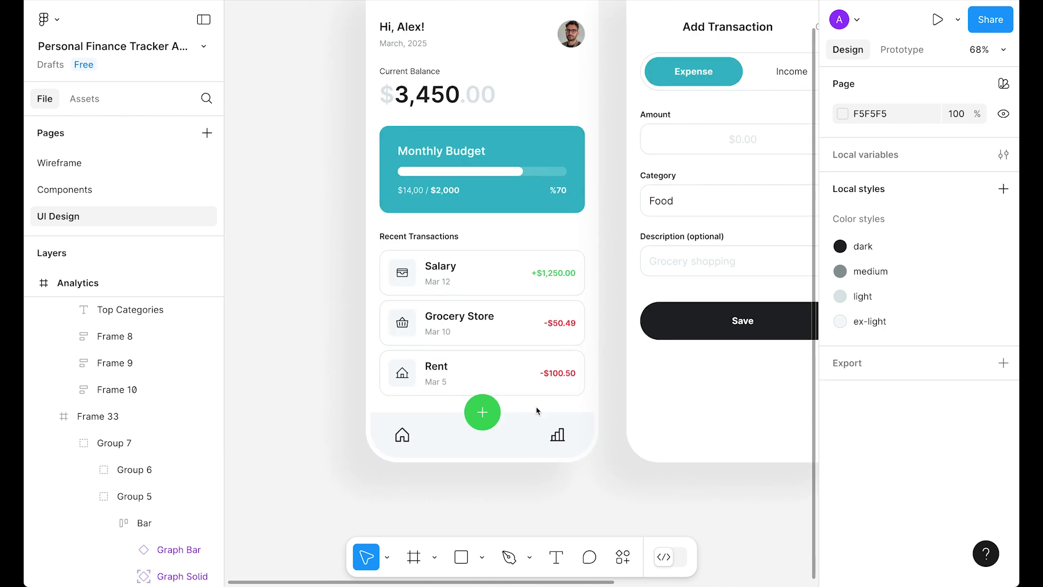
{"action": "left_click", "coordinate": [424, 239]}
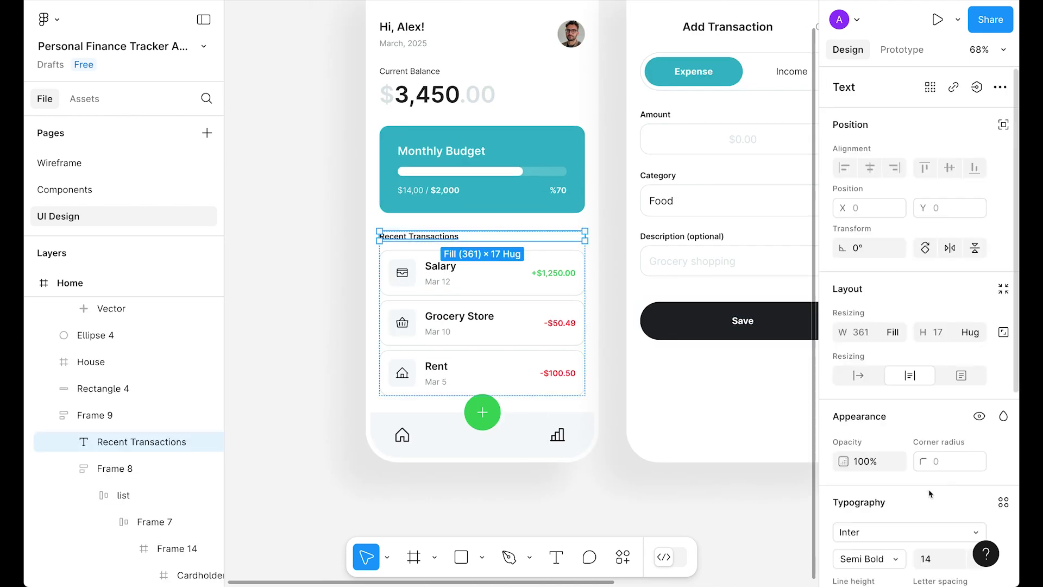
{"action": "left_click", "coordinate": [568, 498]}
{"action": "scroll", "coordinate": [521, 451], "scroll_direction": "right", "scroll_amount": 10}
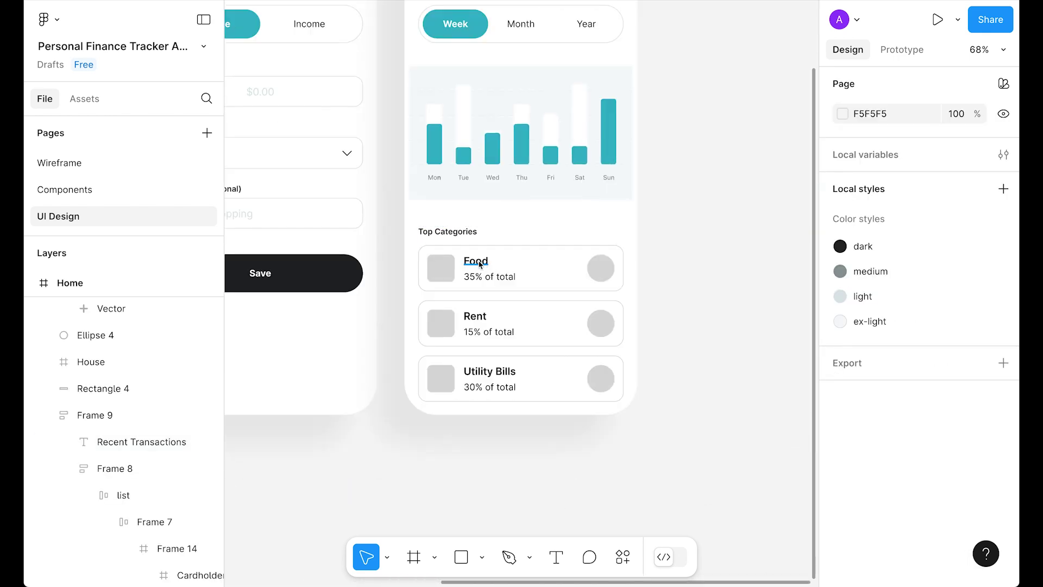
{"action": "left_click", "coordinate": [480, 264]}
{"action": "left_click", "coordinate": [477, 318], "text": "shift"}
{"action": "left_click", "coordinate": [490, 372], "text": "shift"}
{"action": "scroll", "coordinate": [918, 326], "scroll_direction": "down", "scroll_amount": 5}
{"action": "left_click", "coordinate": [980, 387]}
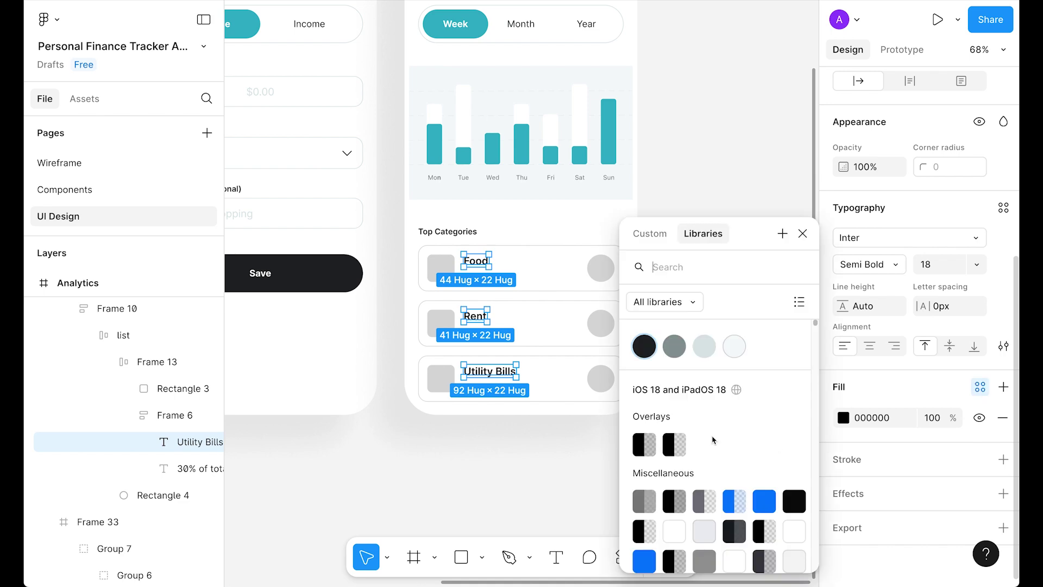
{"action": "left_click", "coordinate": [647, 349]}
Set the three "% of total" lines in the Top Categories list to size 14 with the medium color style
{"action": "scroll", "coordinate": [410, 272], "scroll_direction": "left", "scroll_amount": 10}
{"action": "left_click", "coordinate": [381, 247]}
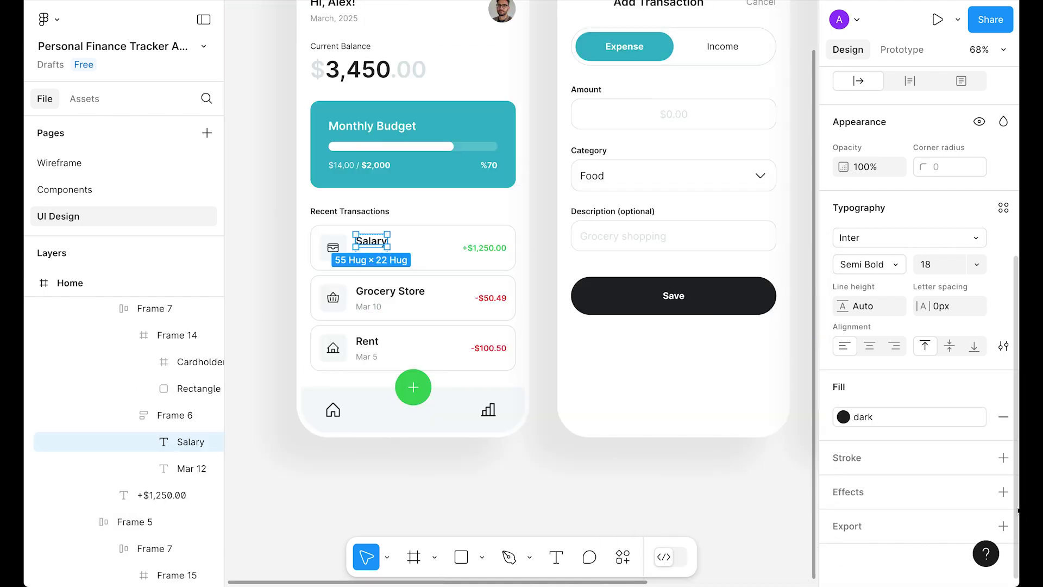
{"action": "left_click_drag", "start_coordinate": [660, 488], "coordinate": [355, 466]}
{"action": "left_click_drag", "start_coordinate": [696, 459], "coordinate": [583, 449]}
{"action": "left_click", "coordinate": [483, 268]}
{"action": "left_click", "coordinate": [482, 324], "text": "shift"}
{"action": "left_click", "coordinate": [483, 378], "text": "shift"}
{"action": "left_click", "coordinate": [949, 270]}
{"action": "type", "text": "14"}
{"action": "key", "text": "Return"}
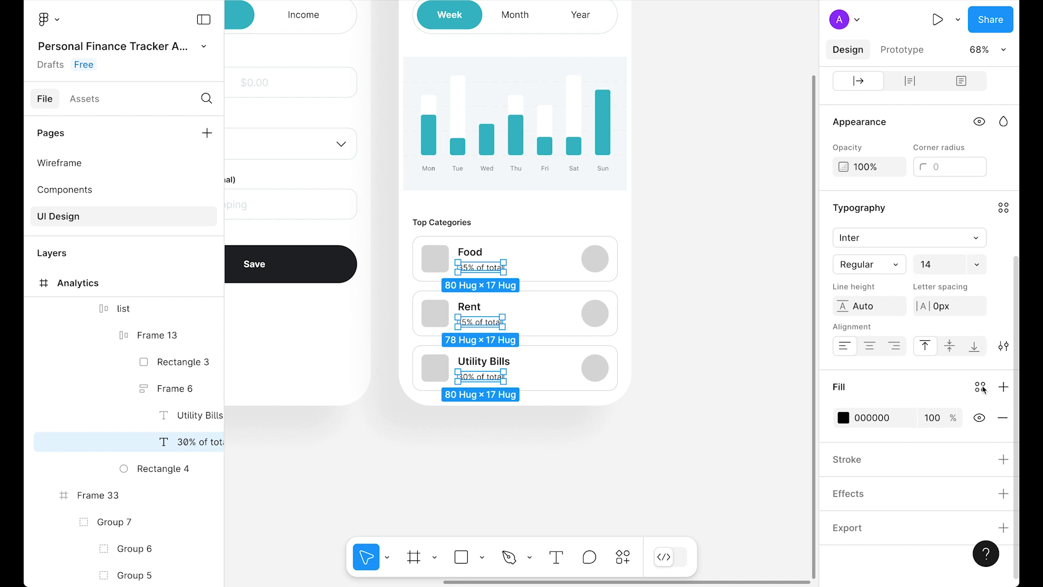
{"action": "left_click", "coordinate": [981, 387]}
{"action": "left_click", "coordinate": [675, 352]}
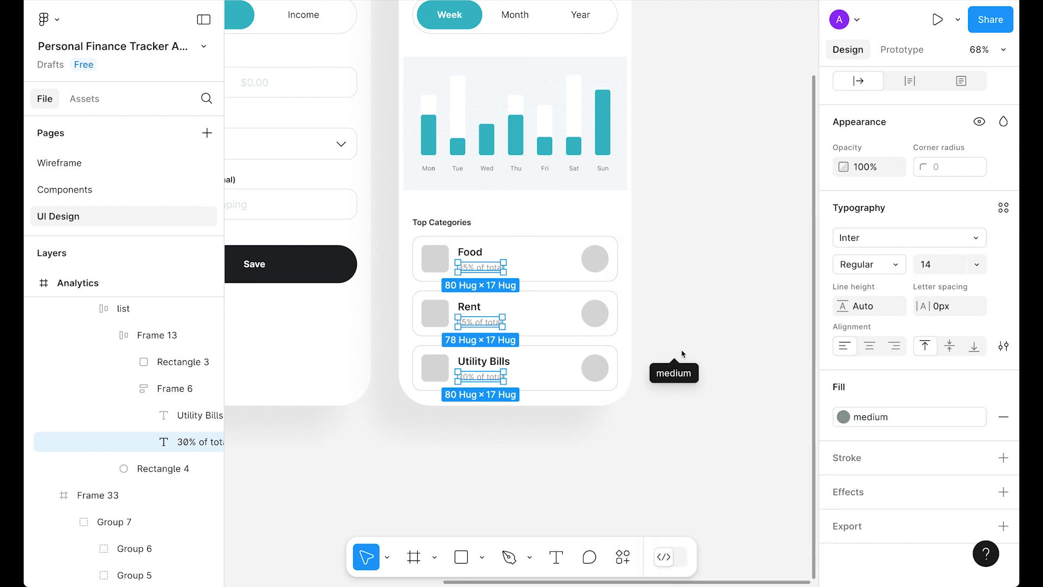
Apply the ex-light color style to the icon squares and the light style to the circles in the three Top Categories rows
{"action": "scroll", "coordinate": [673, 353], "scroll_direction": "up", "scroll_amount": 1}
{"action": "scroll", "coordinate": [674, 353], "scroll_direction": "left", "scroll_amount": 1}
{"action": "left_click", "coordinate": [475, 284]}
{"action": "left_click", "coordinate": [475, 339], "text": "shift"}
{"action": "left_click", "coordinate": [474, 393], "text": "shift"}
{"action": "left_click", "coordinate": [981, 458]}
{"action": "left_click", "coordinate": [704, 346]}
{"action": "left_click", "coordinate": [730, 347]}
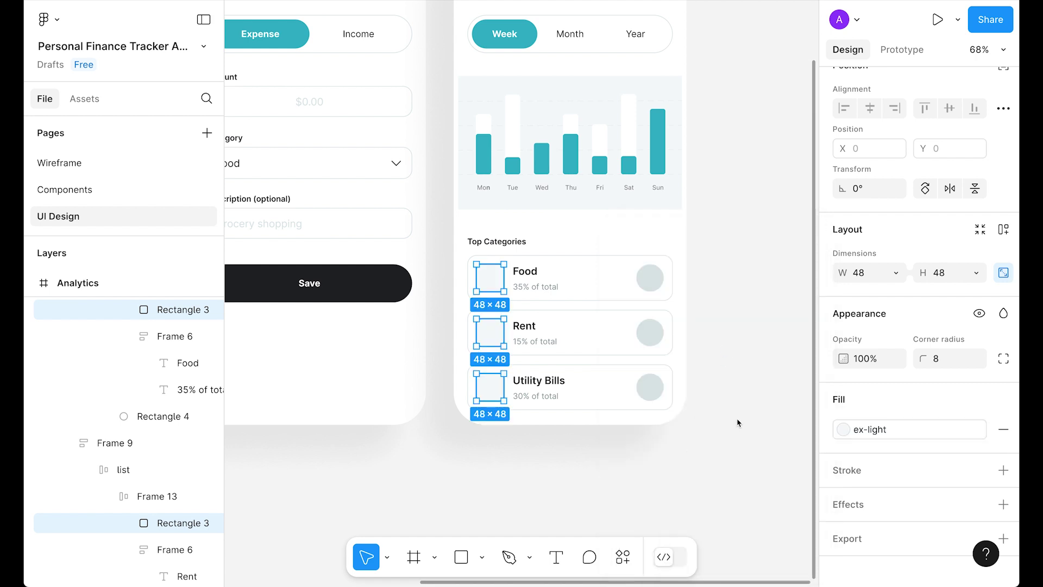
{"action": "left_click", "coordinate": [676, 416]}
Wrap the Utility Bills icon square in a frame, paste the scroll icon centered inside it and change the icon's color style
{"action": "left_click", "coordinate": [499, 389]}
{"action": "right_click", "coordinate": [499, 390]}
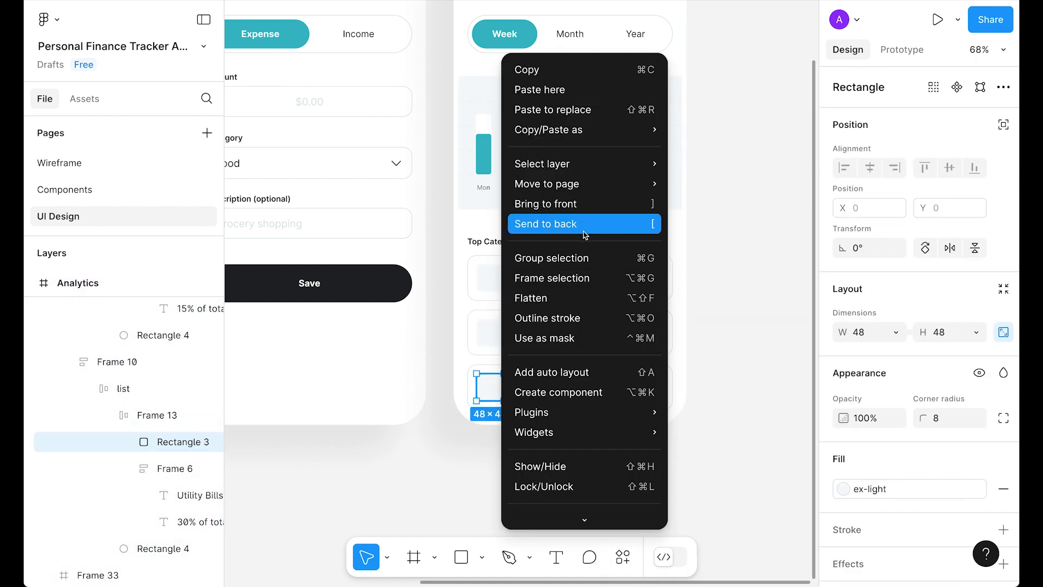
{"action": "left_click", "coordinate": [549, 281]}
{"action": "key", "text": "ctrl+v"}
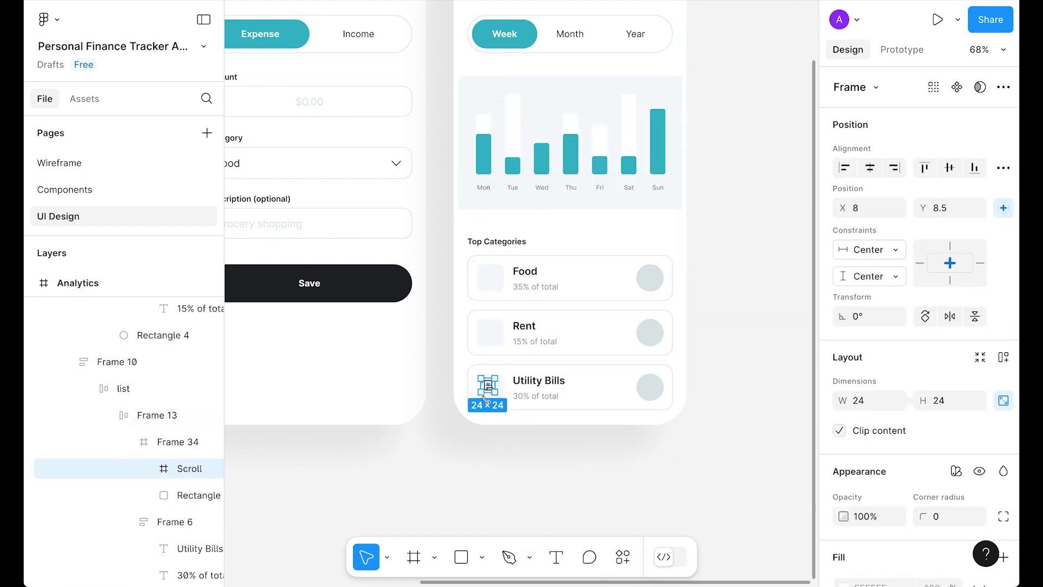
{"action": "left_click_drag", "start_coordinate": [486, 401], "coordinate": [488, 402]}
{"action": "scroll", "coordinate": [839, 367], "scroll_direction": "down", "scroll_amount": 5}
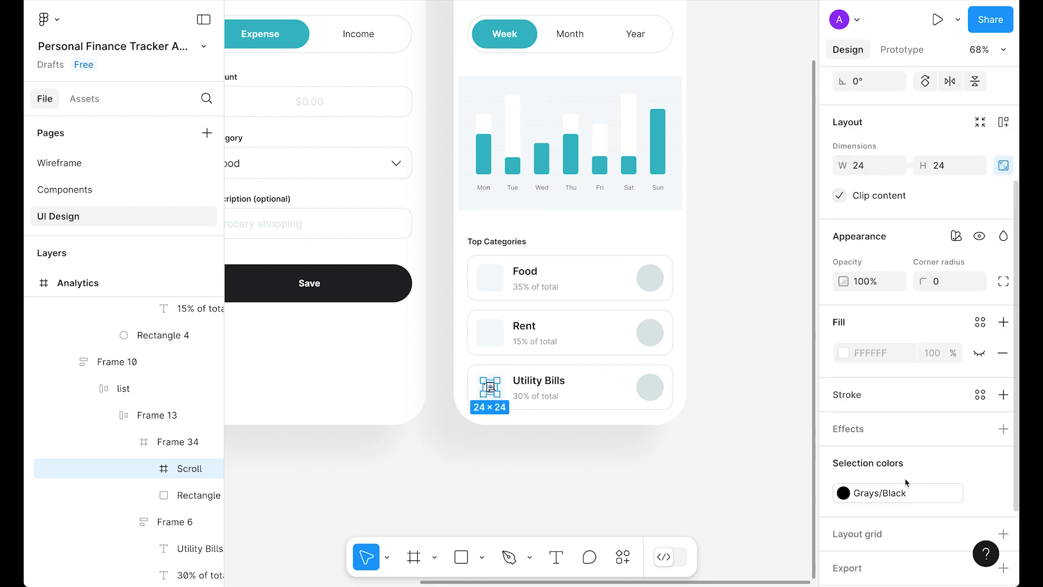
{"action": "left_click", "coordinate": [909, 493]}
{"action": "left_click", "coordinate": [541, 470]}
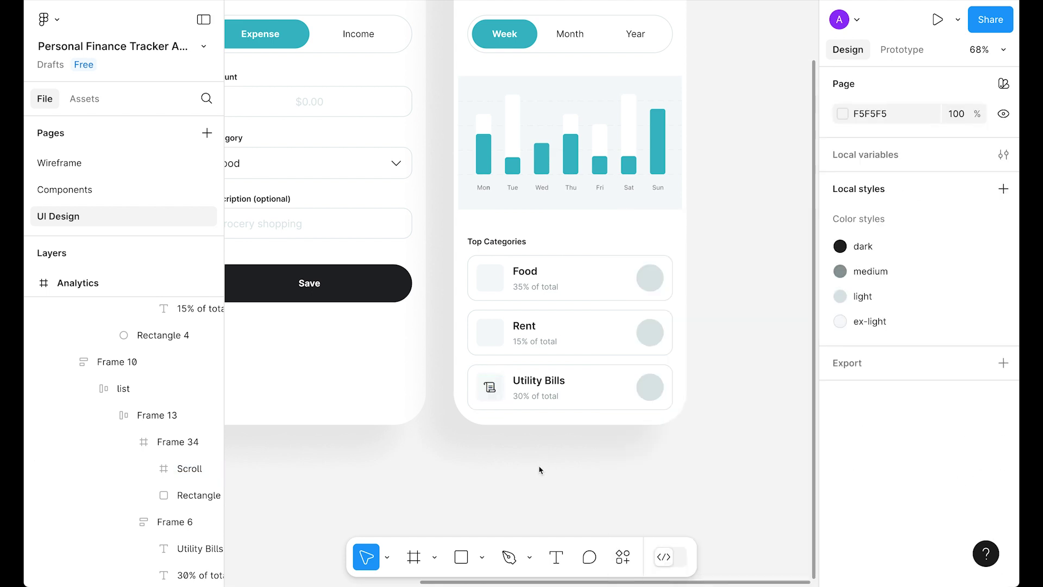
Copy the house icon from the Home screen's Rent transaction into a new frame around the Rent icon square on Analytics
{"action": "scroll", "coordinate": [536, 469], "scroll_direction": "left", "scroll_amount": 10}
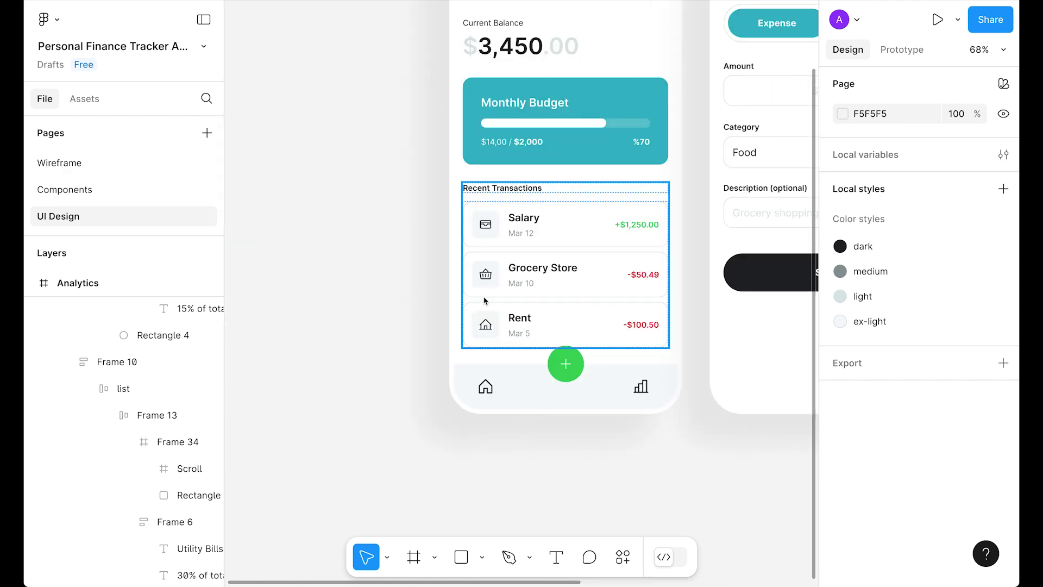
{"action": "left_click", "coordinate": [487, 324]}
{"action": "double_click", "coordinate": [487, 325]}
{"action": "double_click", "coordinate": [486, 325]}
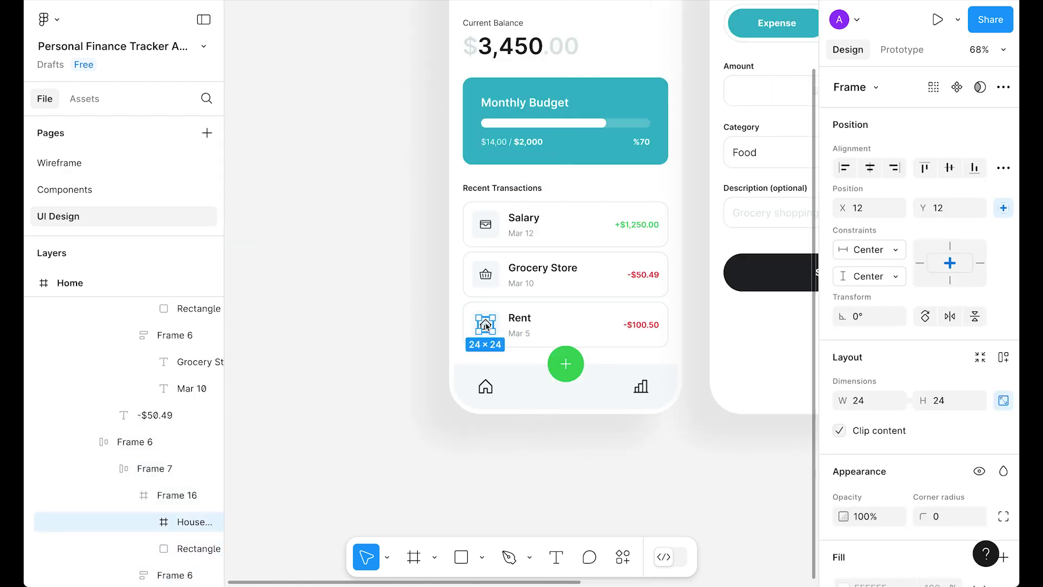
{"action": "scroll", "coordinate": [694, 454], "scroll_direction": "right", "scroll_amount": 10}
{"action": "left_click", "coordinate": [567, 293]}
{"action": "right_click", "coordinate": [570, 294]}
{"action": "left_click", "coordinate": [620, 277]}
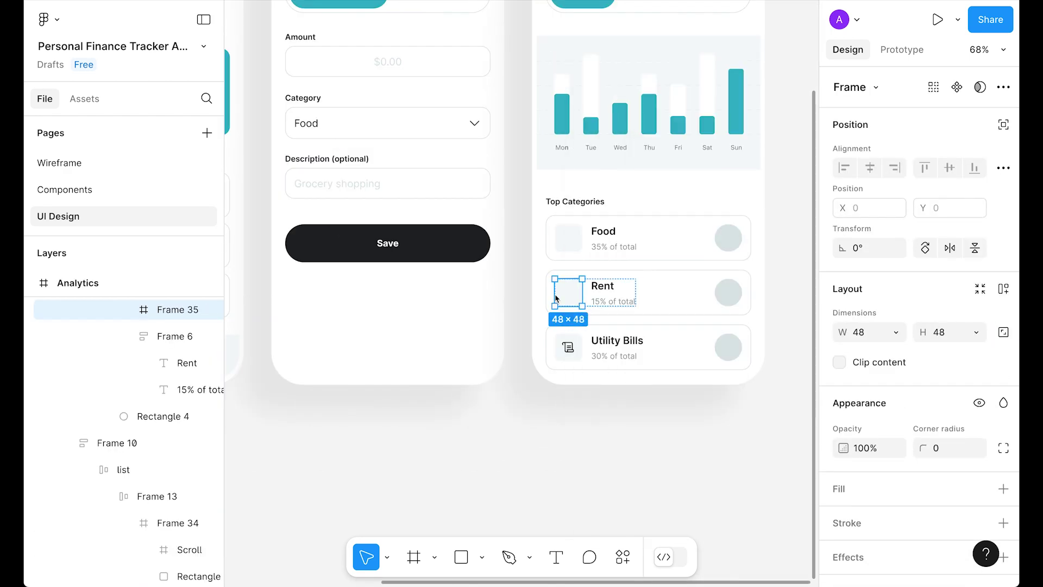
{"action": "key", "text": "ctrl+v"}
Wrap the Food icon square in a frame, paste the fork and knife icon into it and center it both ways
{"action": "scroll", "coordinate": [543, 298], "scroll_direction": "up", "scroll_amount": 3}
{"action": "scroll", "coordinate": [544, 299], "scroll_direction": "right", "scroll_amount": 2}
{"action": "right_click", "coordinate": [532, 306]}
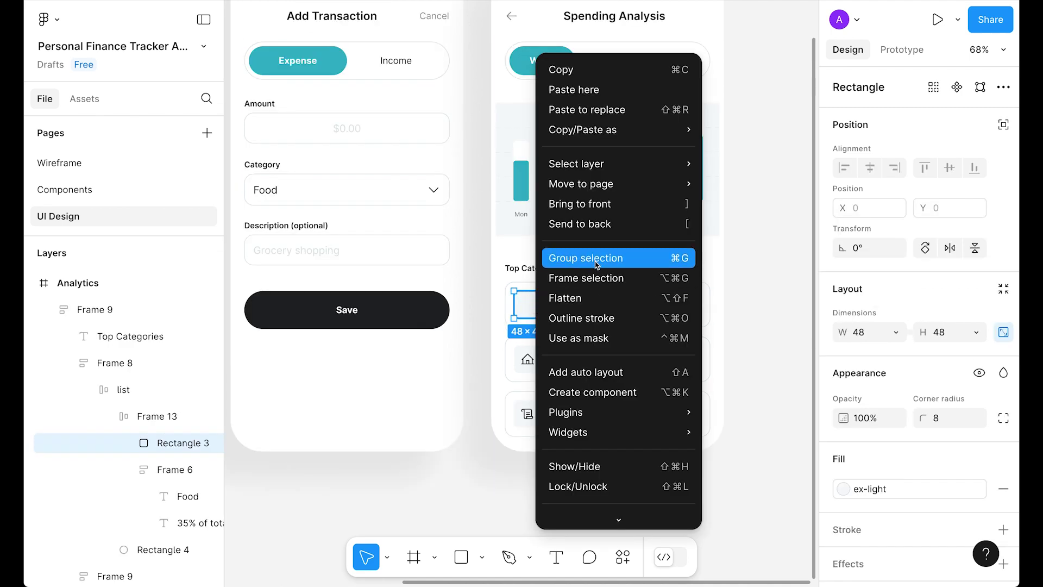
{"action": "left_click", "coordinate": [583, 284]}
{"action": "key", "text": "ctrl+v"}
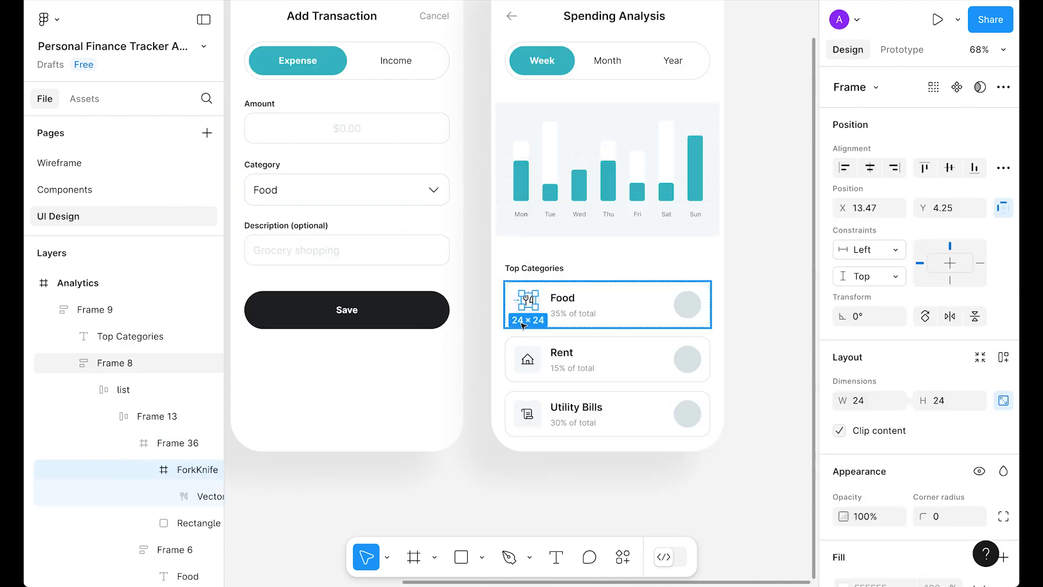
{"action": "key", "text": "alt+h"}
{"action": "key", "text": "alt+v"}
{"action": "scroll", "coordinate": [914, 430], "scroll_direction": "down", "scroll_amount": 4}
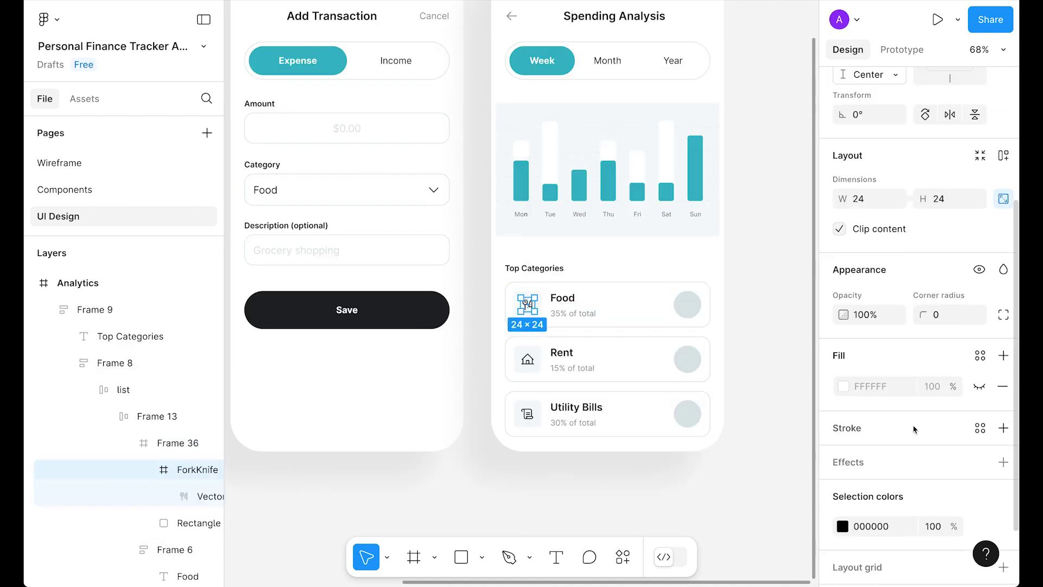
Apply the dark color style to the fork and knife icon in the Food row on Analytics
{"action": "left_click", "coordinate": [980, 526]}
{"action": "left_click", "coordinate": [645, 344]}
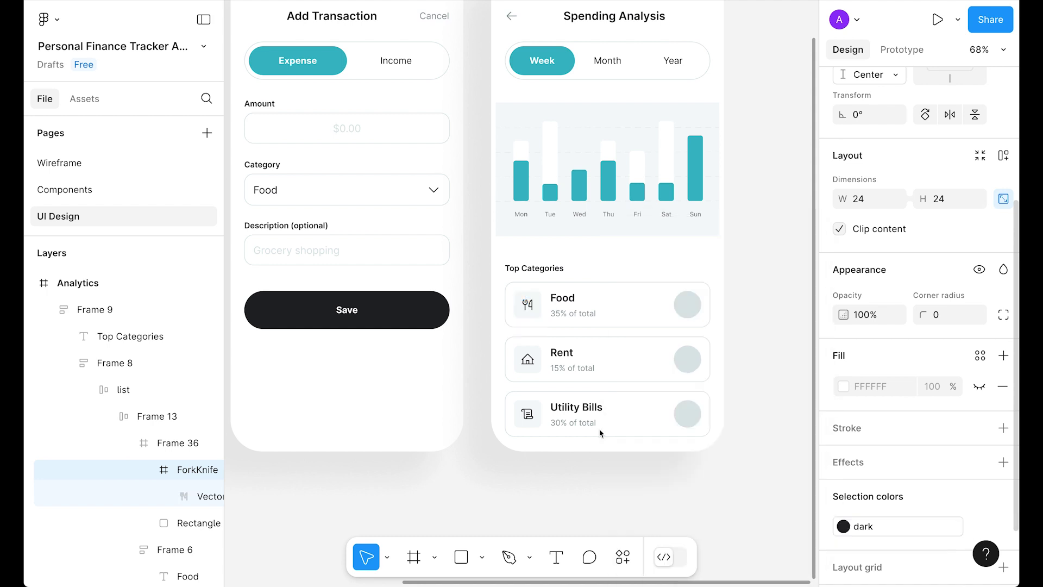
{"action": "left_click", "coordinate": [536, 474]}
{"action": "scroll", "coordinate": [539, 475], "scroll_direction": "left", "scroll_amount": 2}
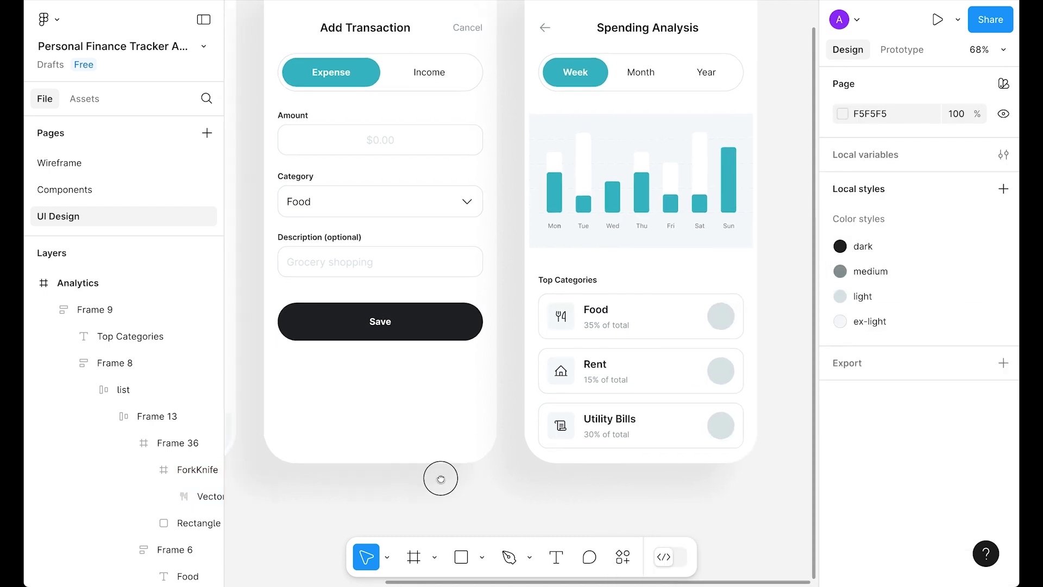
Replace the placeholder circle in the Food row with the copied progress ring
{"action": "left_click", "coordinate": [720, 316], "text": "super"}
{"action": "right_click", "coordinate": [720, 316]}
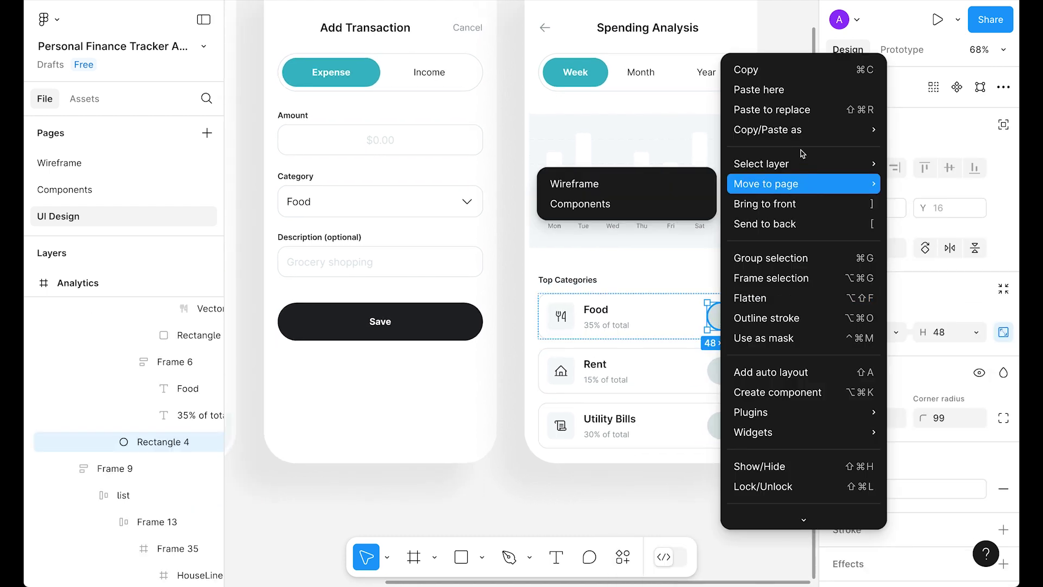
{"action": "left_click", "coordinate": [772, 107]}
{"action": "left_click", "coordinate": [783, 341]}
{"action": "scroll", "coordinate": [748, 280], "scroll_direction": "right", "scroll_amount": 3}
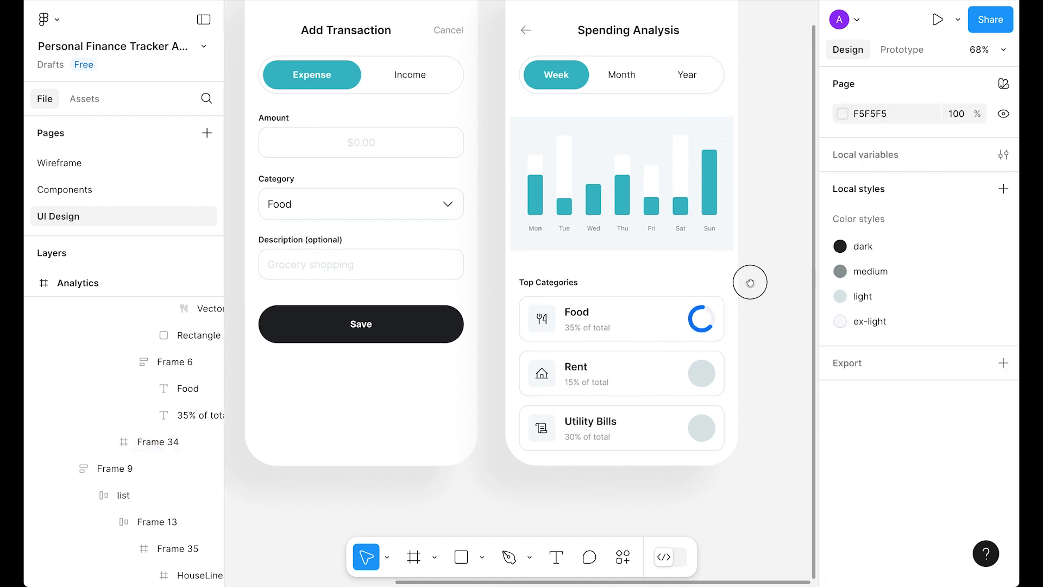
Replace the placeholder circles in the Rent and Utility Bills rows with the same copied progress ring
{"action": "left_click", "coordinate": [657, 382], "text": "super"}
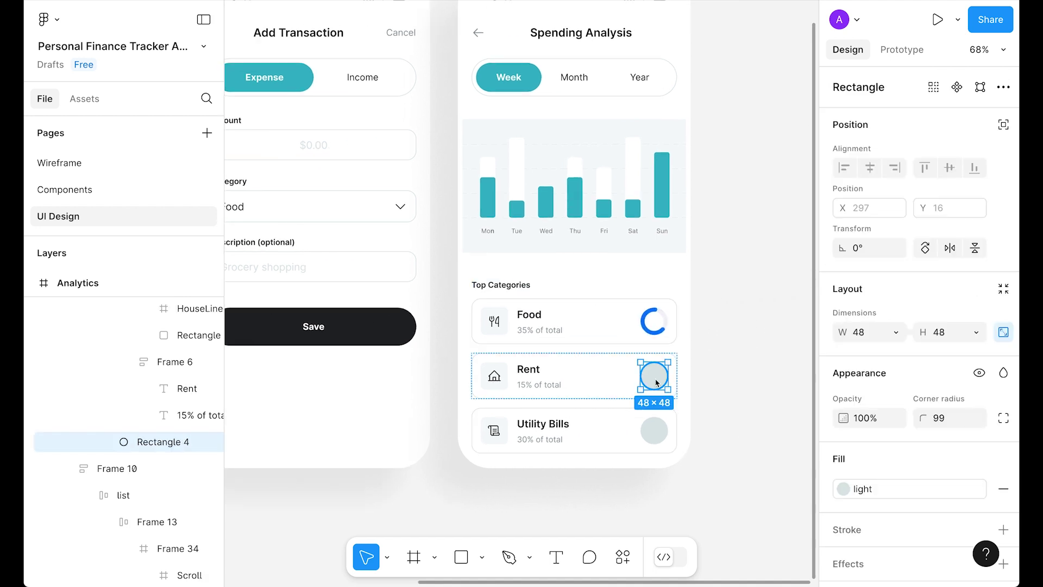
{"action": "right_click", "coordinate": [658, 382]}
{"action": "key", "text": "Escape"}
{"action": "key", "text": "super+shift+r"}
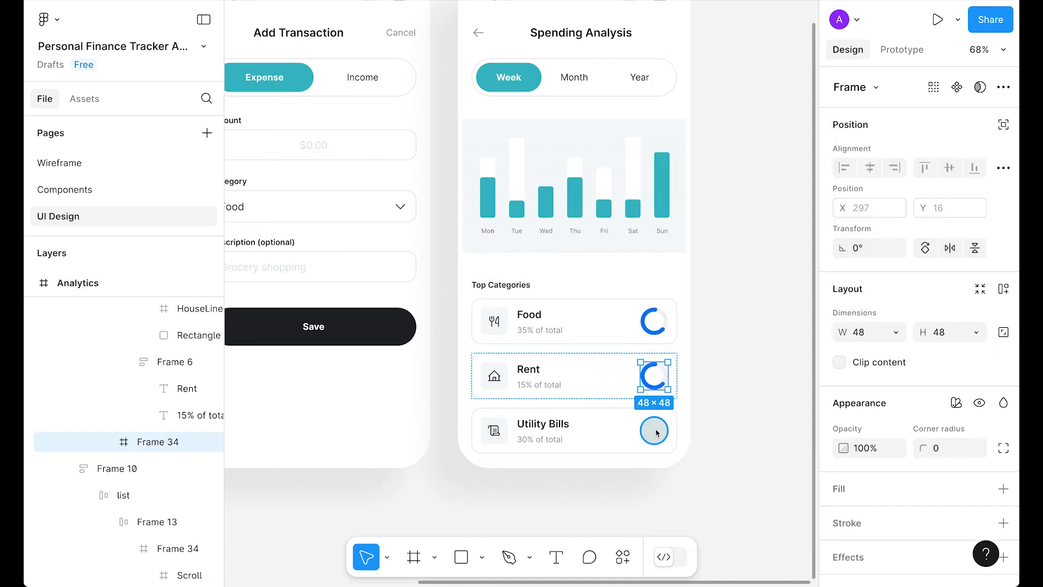
{"action": "left_click", "coordinate": [654, 429], "text": "super"}
{"action": "right_click", "coordinate": [654, 429]}
{"action": "key", "text": "Escape"}
{"action": "key", "text": "super+shift+r"}
Set the blue arc's sweep to -50% on the Food ring and -30% on the Rent ring
{"action": "key", "text": "shift+2"}
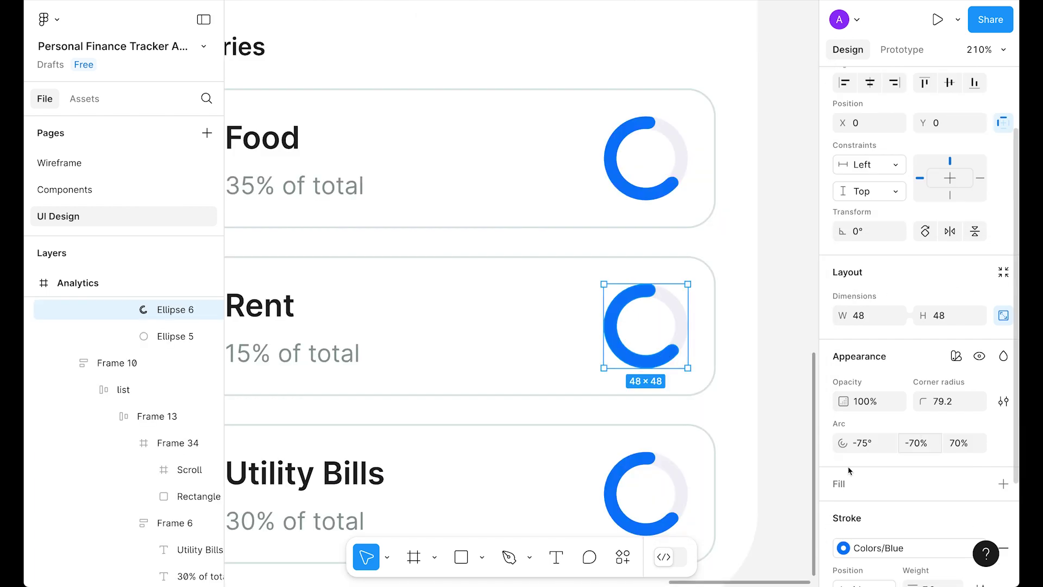
{"action": "left_click", "coordinate": [914, 448]}
{"action": "type", "text": "-30"}
{"action": "key", "text": "Return"}
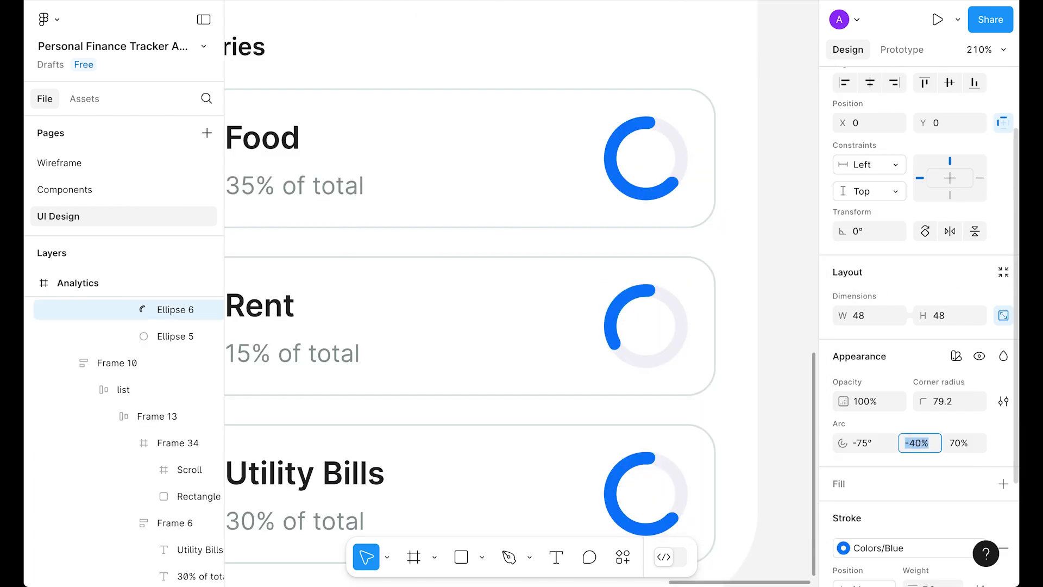
{"action": "left_click", "coordinate": [645, 158], "text": "super"}
{"action": "key", "text": "super+alt+v"}
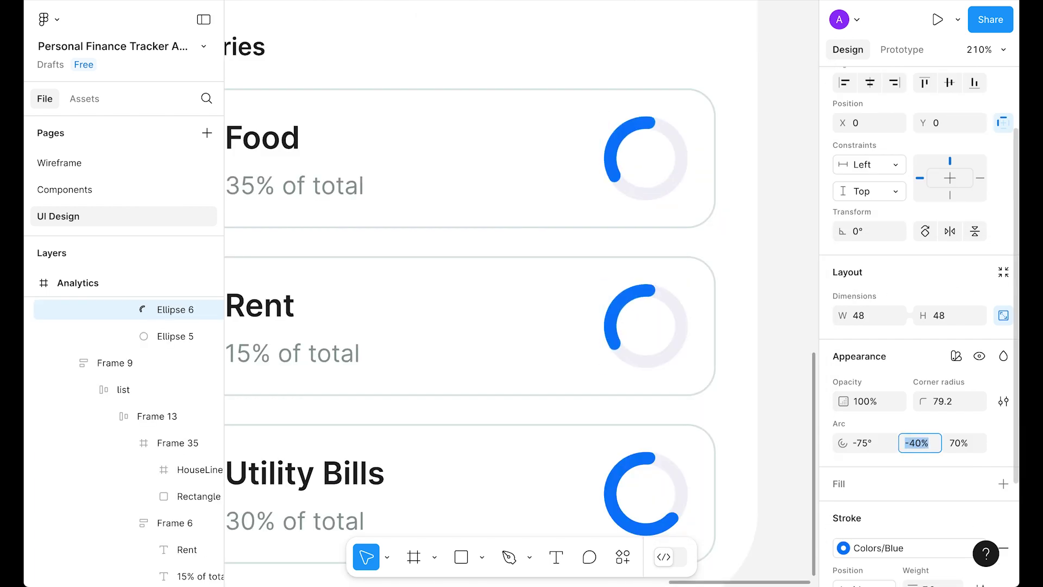
{"action": "left_click", "coordinate": [613, 331], "text": "super"}
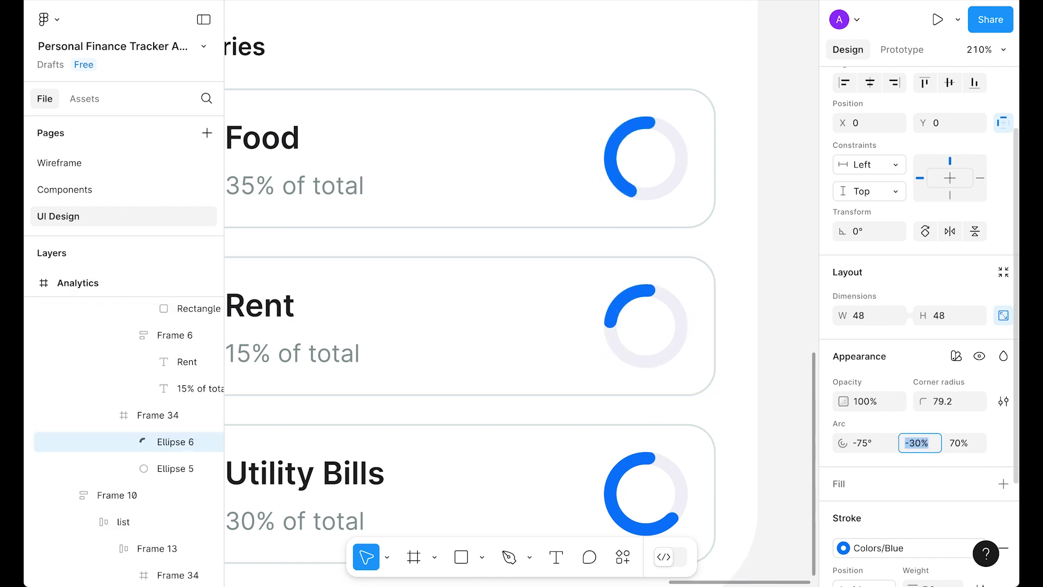
Set the blue arc's sweep on the Utility Bills ring to -40%
{"action": "scroll", "coordinate": [656, 427], "scroll_direction": "down", "scroll_amount": 3}
{"action": "left_click", "coordinate": [656, 427], "text": "super"}
{"action": "key", "text": "super+alt+v"}
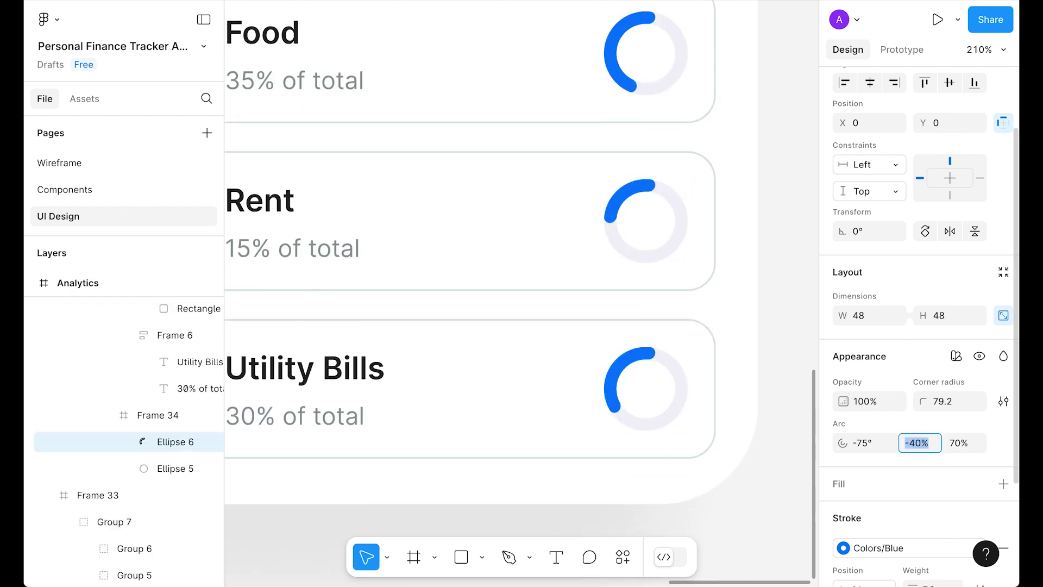
{"action": "left_click", "coordinate": [768, 219]}
Apply the library color style Colors/Green to the stroke of the Food ring's arc
{"action": "scroll", "coordinate": [768, 219], "scroll_direction": "down", "scroll_amount": 6}
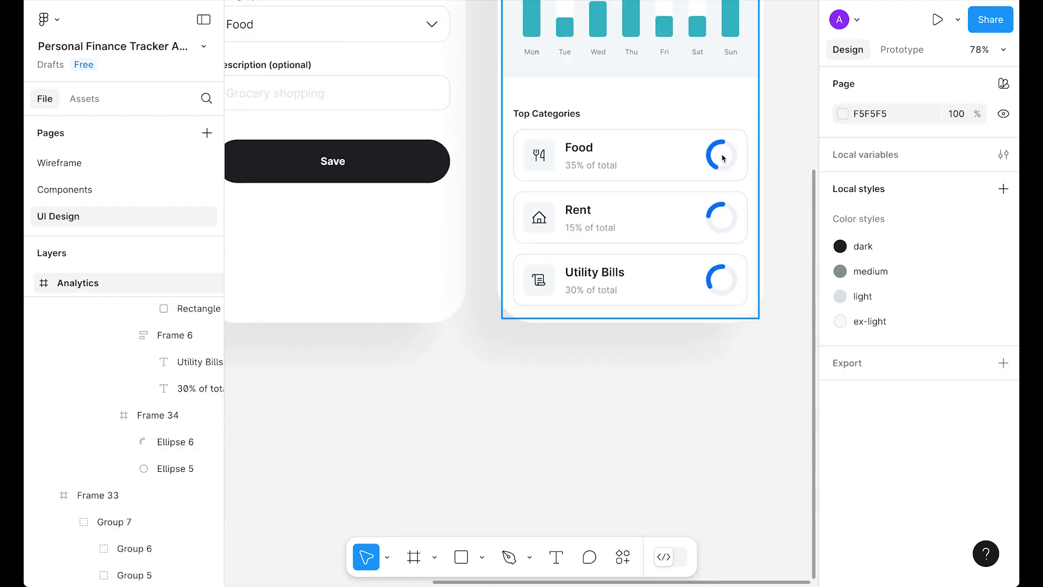
{"action": "left_click", "coordinate": [722, 157], "text": "super"}
{"action": "scroll", "coordinate": [919, 380], "scroll_direction": "down", "scroll_amount": 4}
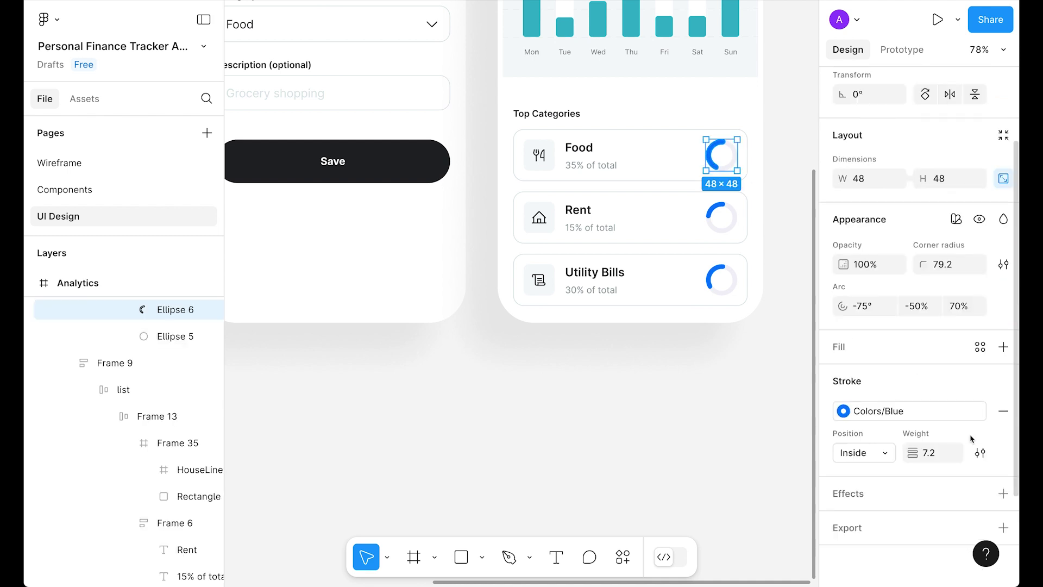
{"action": "left_click", "coordinate": [919, 413]}
{"action": "scroll", "coordinate": [794, 194], "scroll_direction": "down", "scroll_amount": 3}
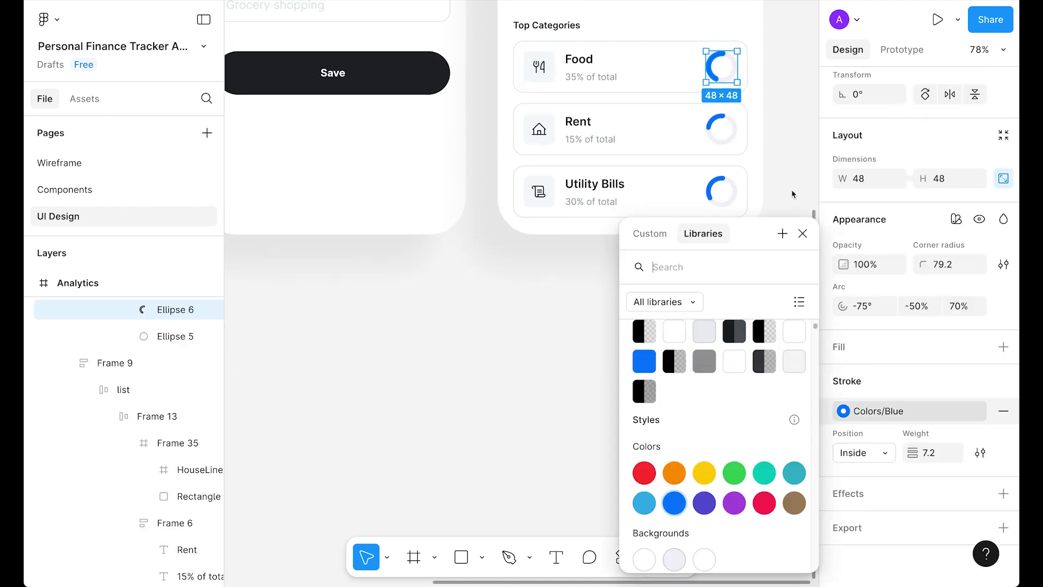
{"action": "left_click", "coordinate": [737, 476]}
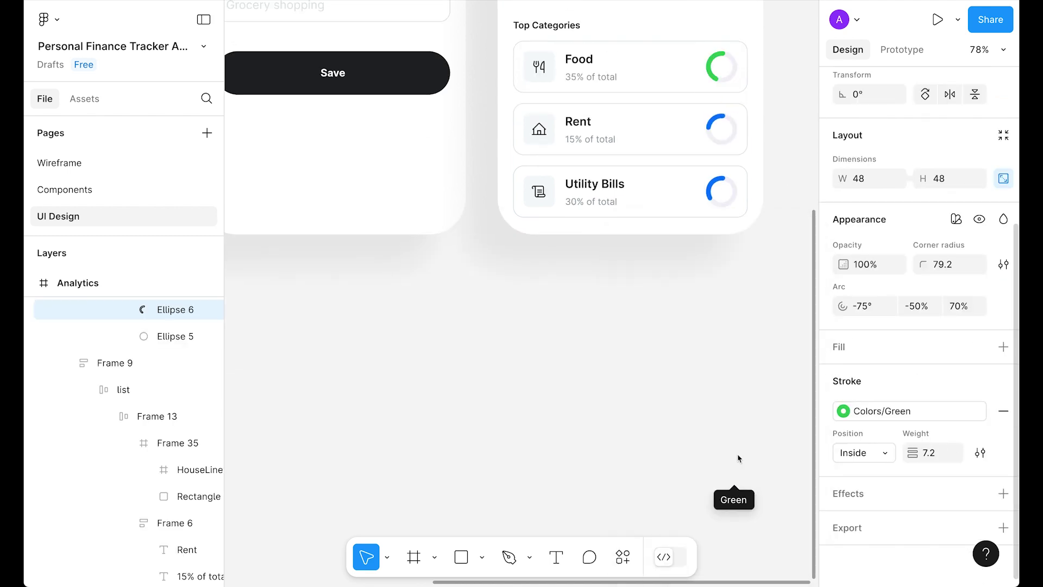
Apply the crimson library color style to the stroke of the Rent ring's arc
{"action": "left_click", "coordinate": [722, 129]}
{"action": "left_click", "coordinate": [920, 411]}
{"action": "left_click", "coordinate": [722, 66]}
{"action": "left_click", "coordinate": [712, 304]}
Move the Top Categories section on Analytics up to Y 521, leaving a 40 px gap below the chart
{"action": "scroll", "coordinate": [712, 305], "scroll_direction": "down", "scroll_amount": 5}
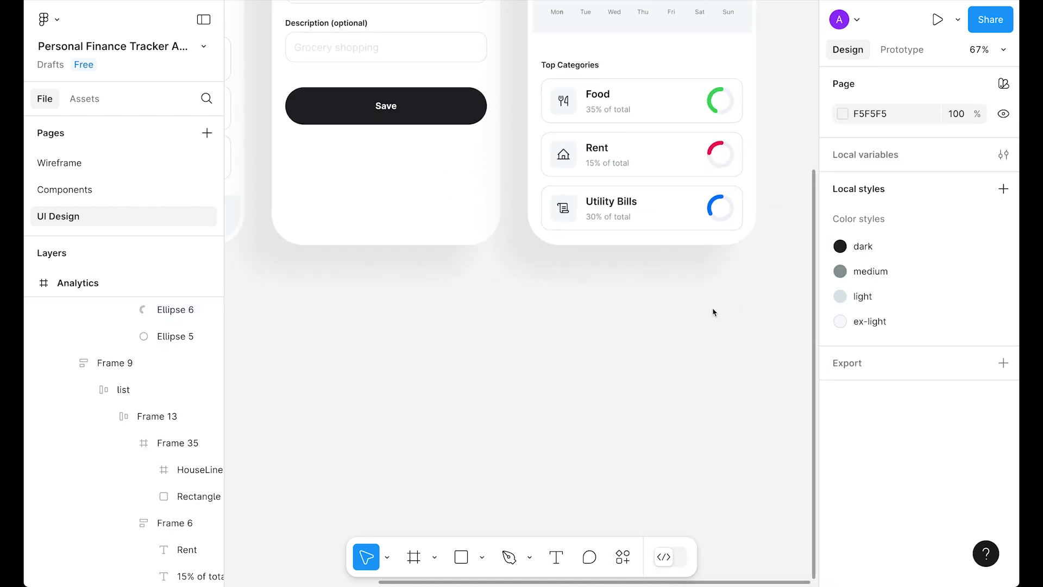
{"action": "left_click", "coordinate": [407, 233]}
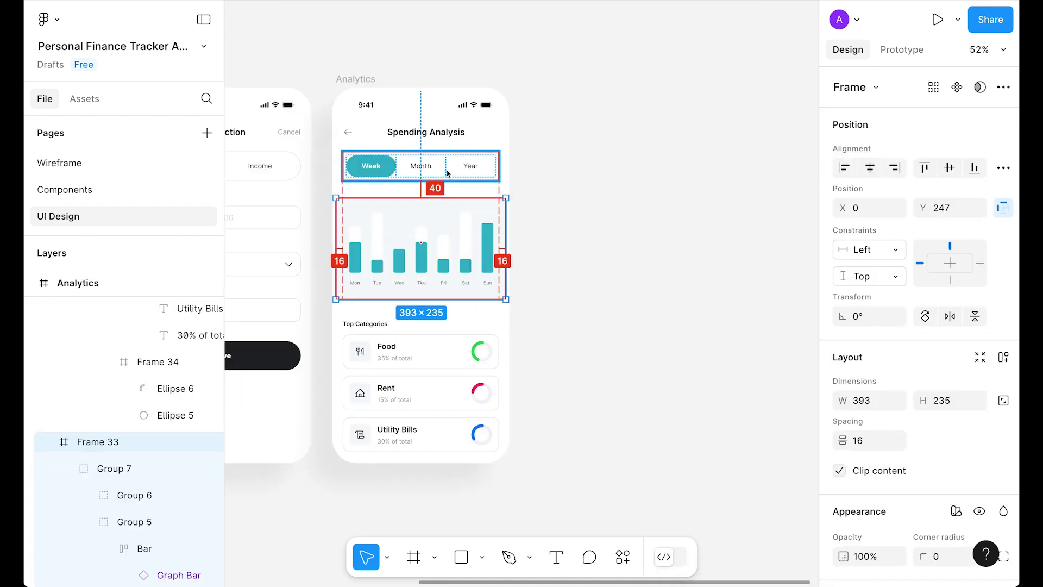
{"action": "left_click", "coordinate": [383, 157]}
{"action": "left_click", "coordinate": [400, 363]}
{"action": "key", "text": "shift+Up"}
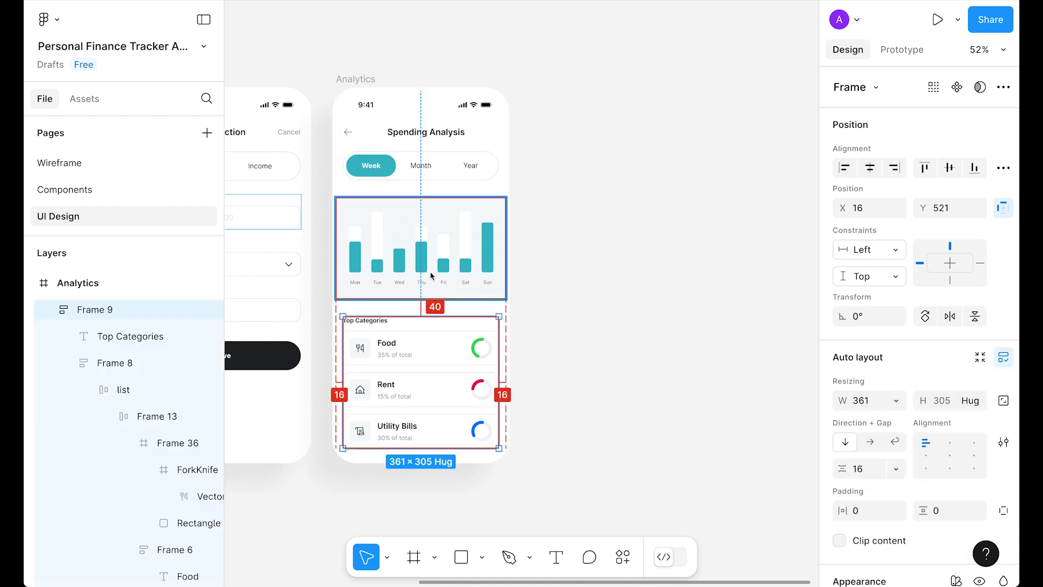
{"action": "left_click", "coordinate": [581, 368]}
Add a prototype link from Home's green plus button that navigates to Add Transaction on click with Instant animation
{"action": "left_click_drag", "start_coordinate": [582, 368], "coordinate": [809, 374]}
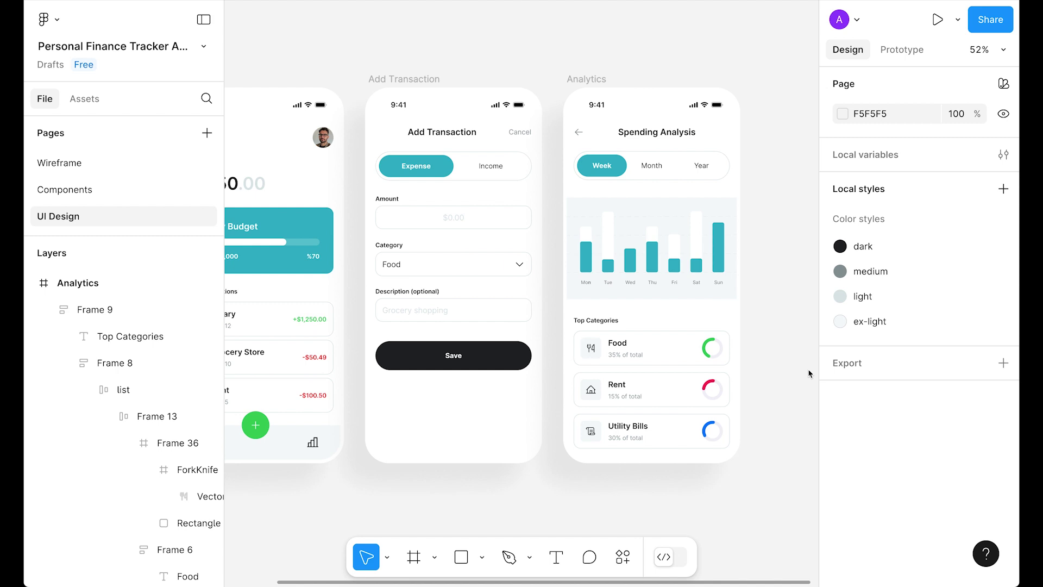
{"action": "scroll", "coordinate": [659, 447], "scroll_direction": "left", "scroll_amount": 3}
{"action": "scroll", "coordinate": [659, 447], "scroll_direction": "down", "scroll_amount": 1}
{"action": "scroll", "coordinate": [592, 491], "scroll_direction": "right", "scroll_amount": 3}
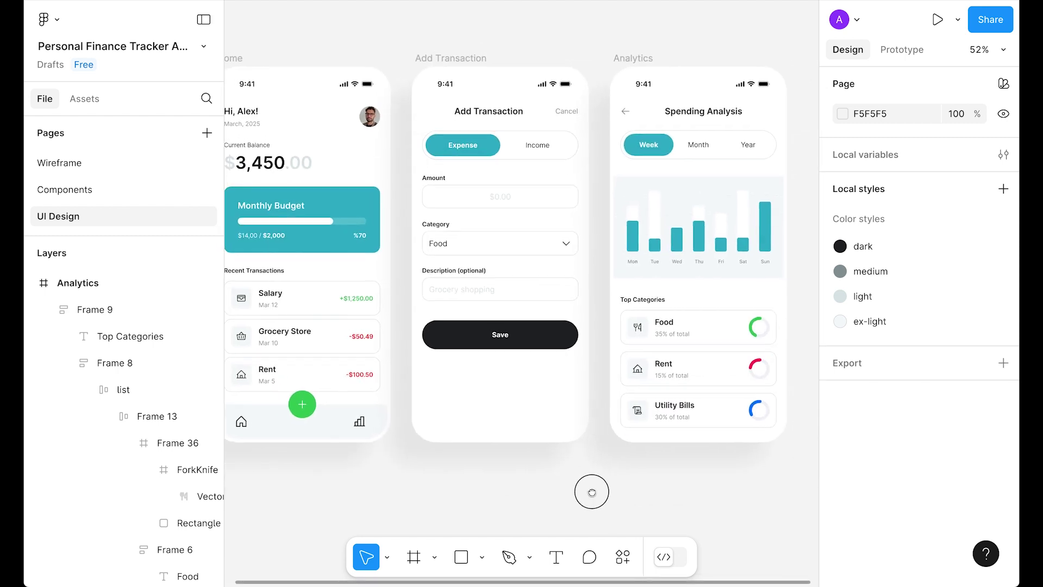
{"action": "scroll", "coordinate": [598, 478], "scroll_direction": "left", "scroll_amount": 2}
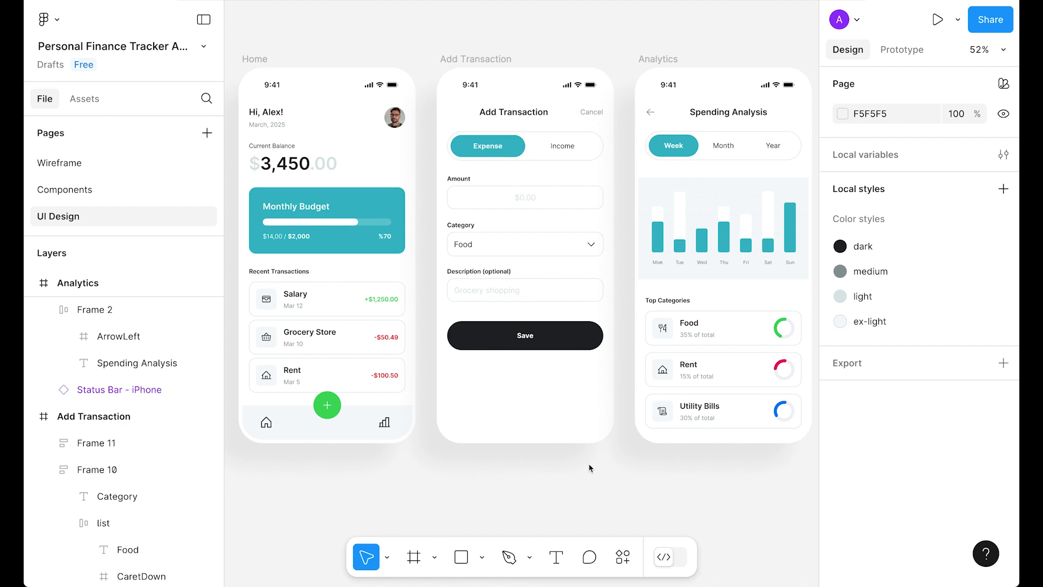
{"action": "left_click", "coordinate": [902, 49]}
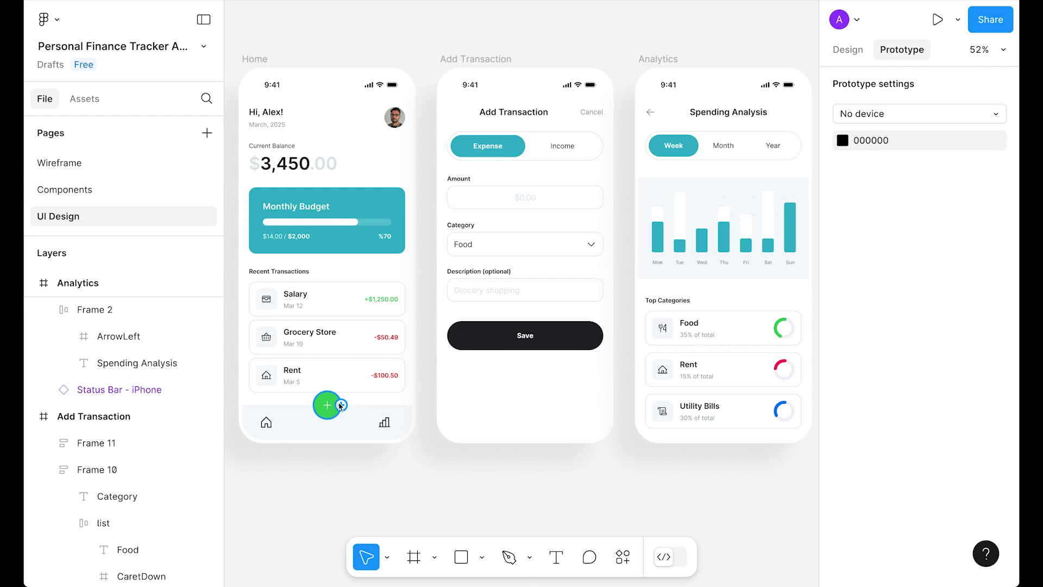
{"action": "left_click_drag", "start_coordinate": [341, 405], "coordinate": [463, 270]}
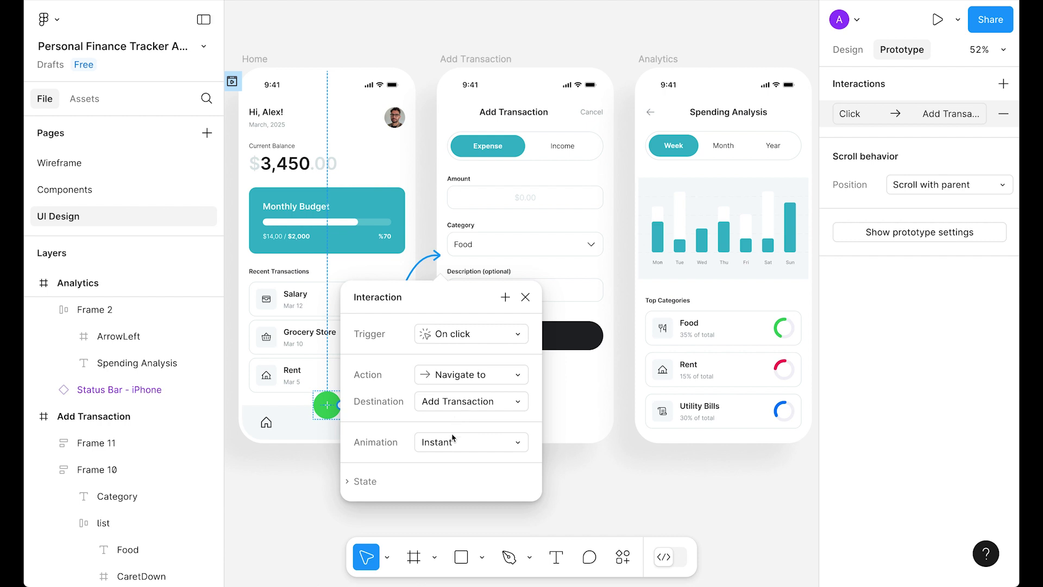
{"action": "left_click", "coordinate": [467, 441]}
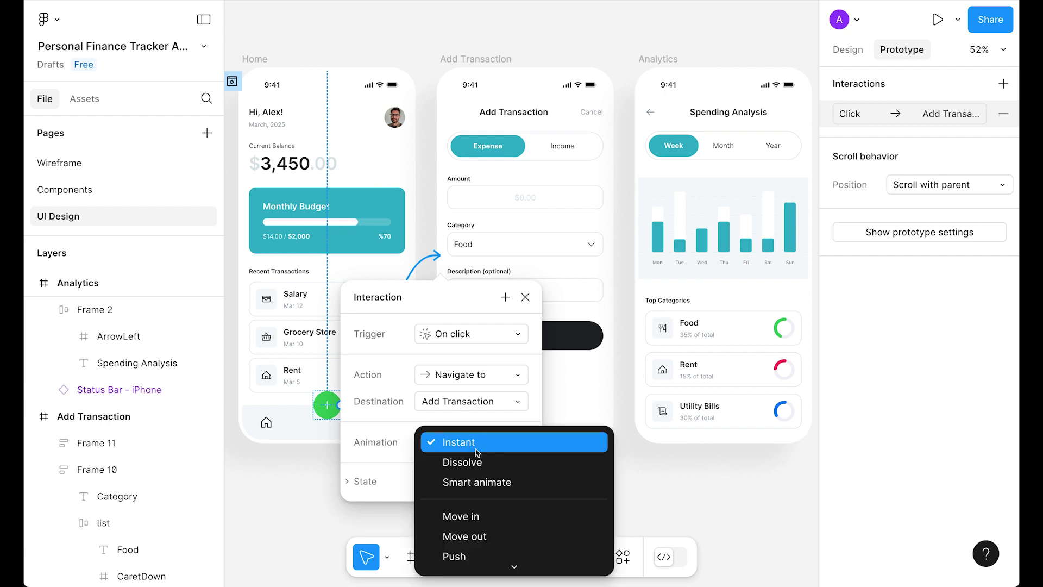
{"action": "left_click", "coordinate": [476, 451]}
{"action": "key", "text": "Escape"}
Add a prototype link from the bar chart icon in Home's navigation bar to the Analytics screen
{"action": "left_click", "coordinate": [383, 423]}
{"action": "left_click_drag", "start_coordinate": [392, 422], "coordinate": [667, 270]}
{"action": "key", "text": "Escape"}
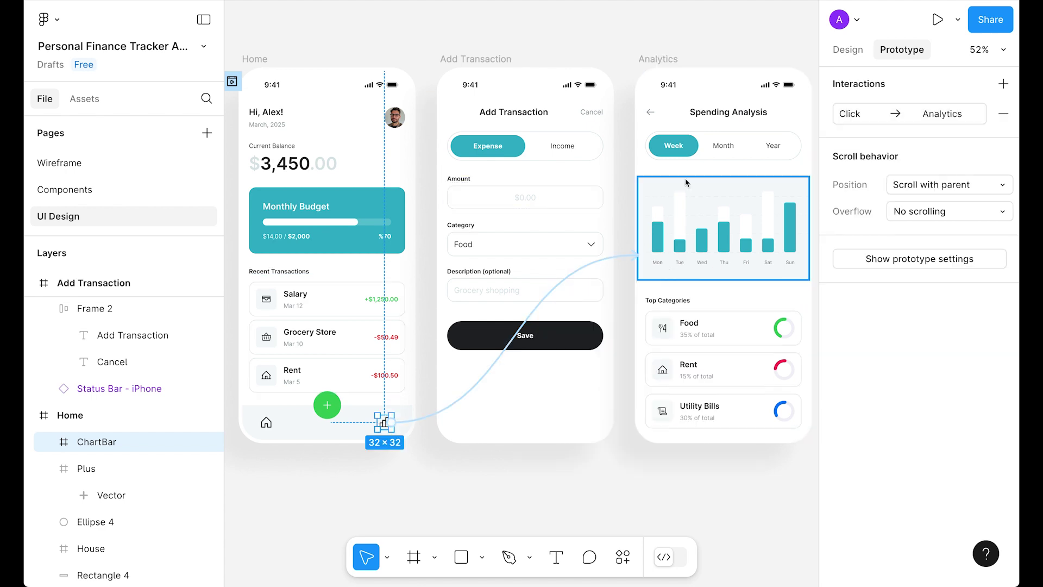
Add a prototype link from the back arrow on Analytics to the Home screen, on click with Instant animation
{"action": "left_click", "coordinate": [655, 115]}
{"action": "left_click", "coordinate": [654, 115]}
{"action": "scroll", "coordinate": [655, 115], "scroll_direction": "up", "scroll_amount": 5}
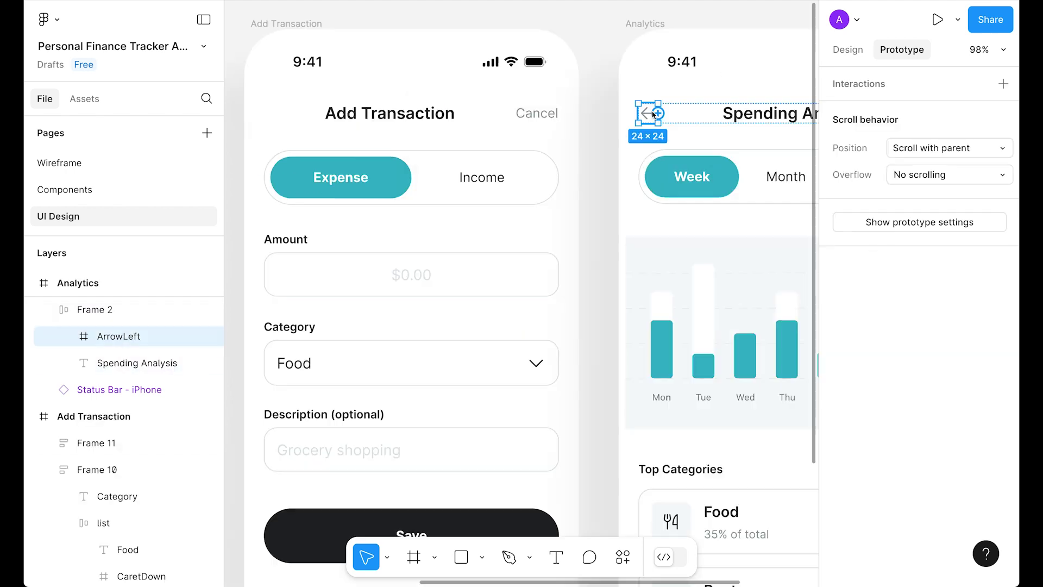
{"action": "scroll", "coordinate": [653, 130], "scroll_direction": "down", "scroll_amount": 5}
{"action": "left_click_drag", "start_coordinate": [659, 117], "coordinate": [401, 241]}
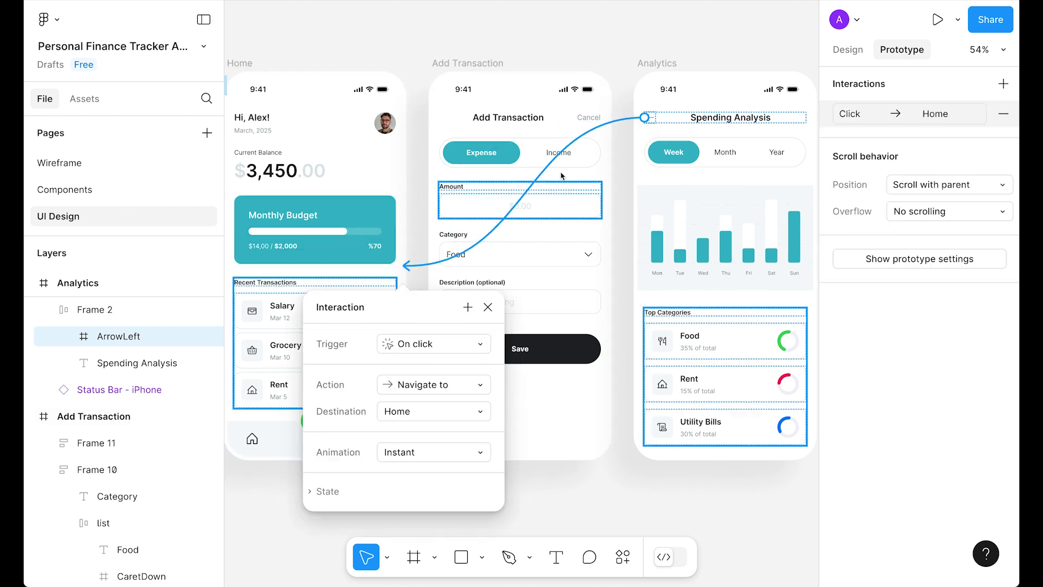
Add a prototype link from the Cancel text on Add Transaction to Home, on click with Instant animation
{"action": "left_click", "coordinate": [589, 118]}
{"action": "left_click_drag", "start_coordinate": [589, 115], "coordinate": [388, 212]}
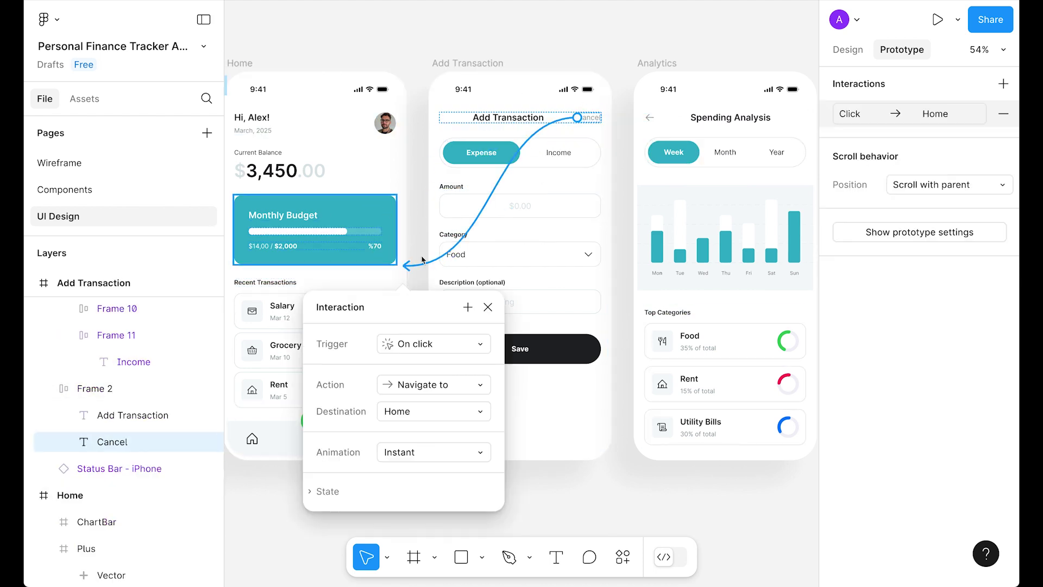
{"action": "left_click", "coordinate": [488, 307]}
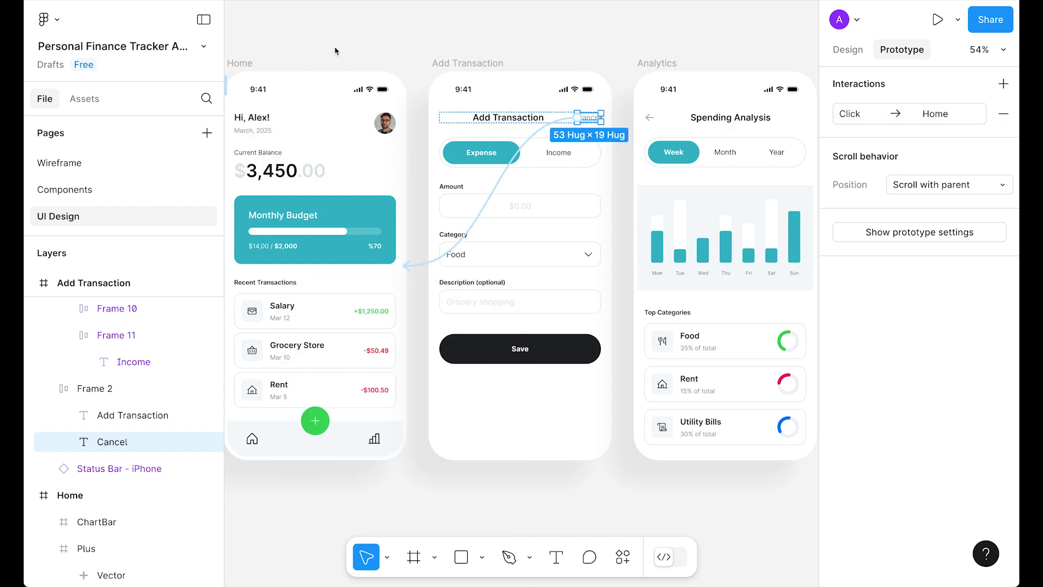
Preview Flow 1 from Home, testing the plus button, Cancel, chart icon and back arrow links, and close the preview
{"action": "left_click_drag", "start_coordinate": [333, 52], "coordinate": [384, 57]}
{"action": "left_click", "coordinate": [268, 90]}
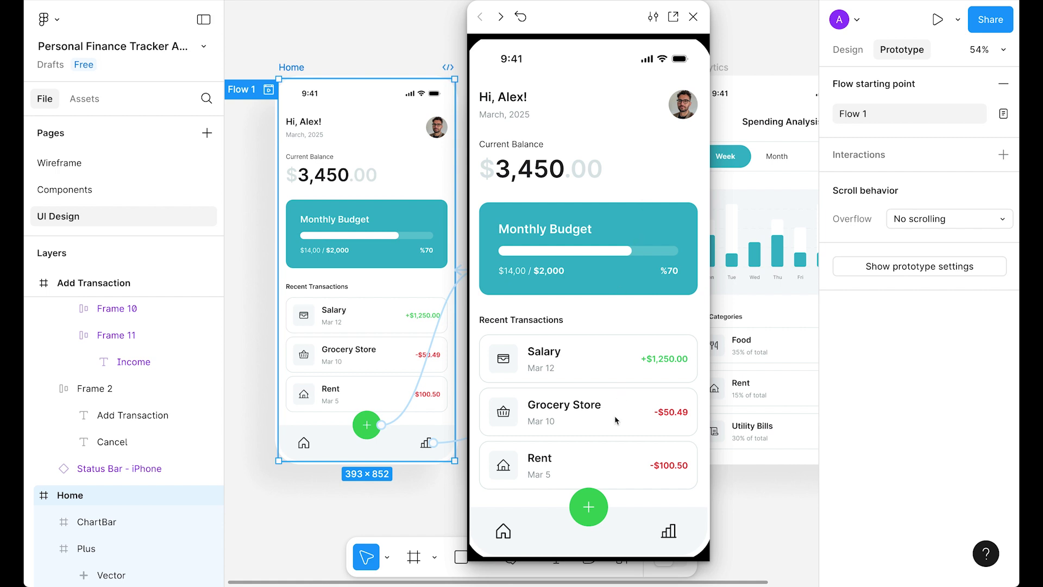
{"action": "left_click", "coordinate": [589, 507]}
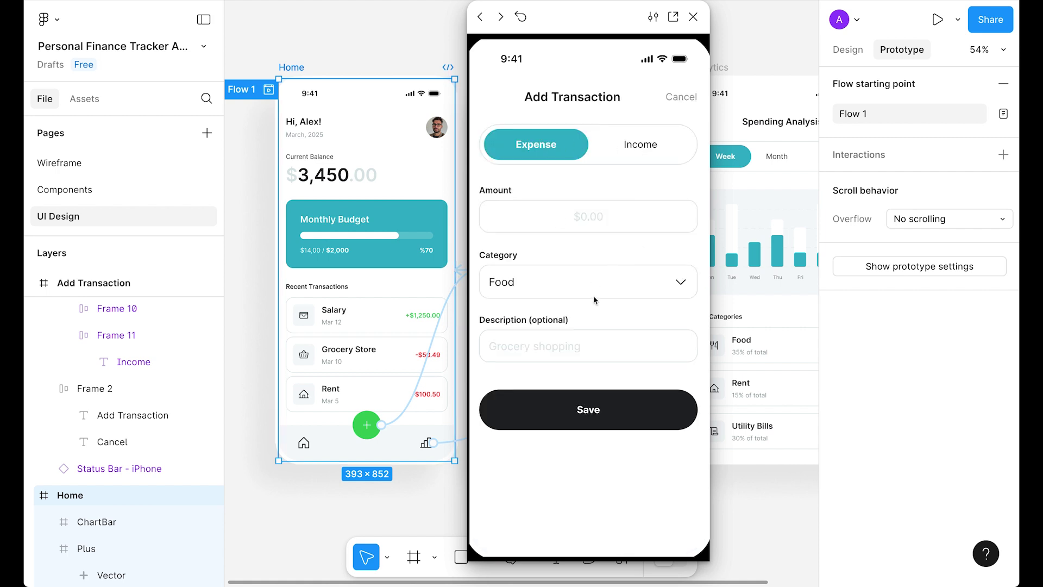
{"action": "left_click", "coordinate": [687, 97]}
{"action": "left_click", "coordinate": [669, 531]}
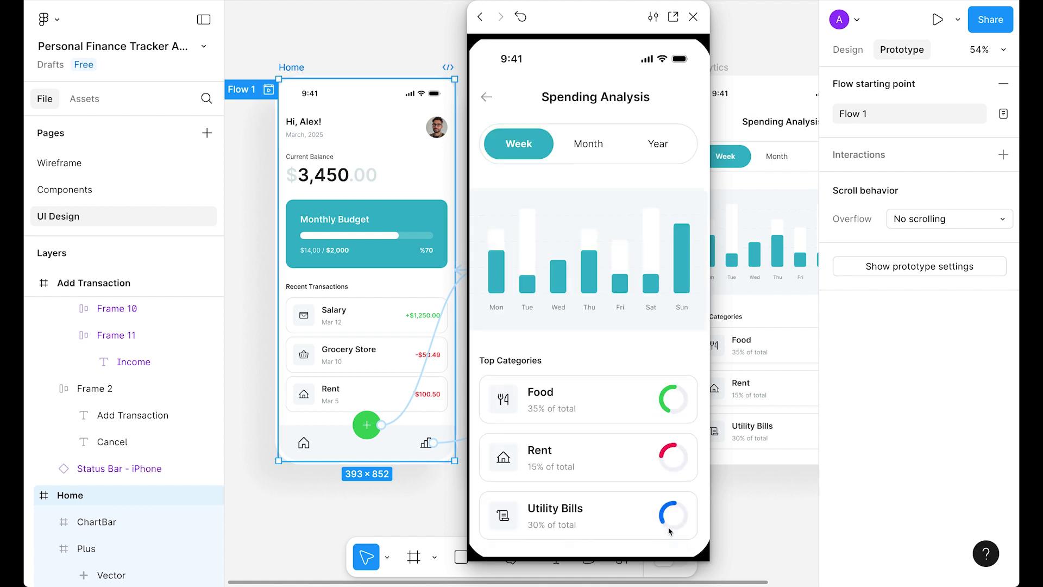
{"action": "left_click", "coordinate": [486, 98]}
{"action": "left_click", "coordinate": [693, 17]}
{"action": "left_click", "coordinate": [593, 48]}
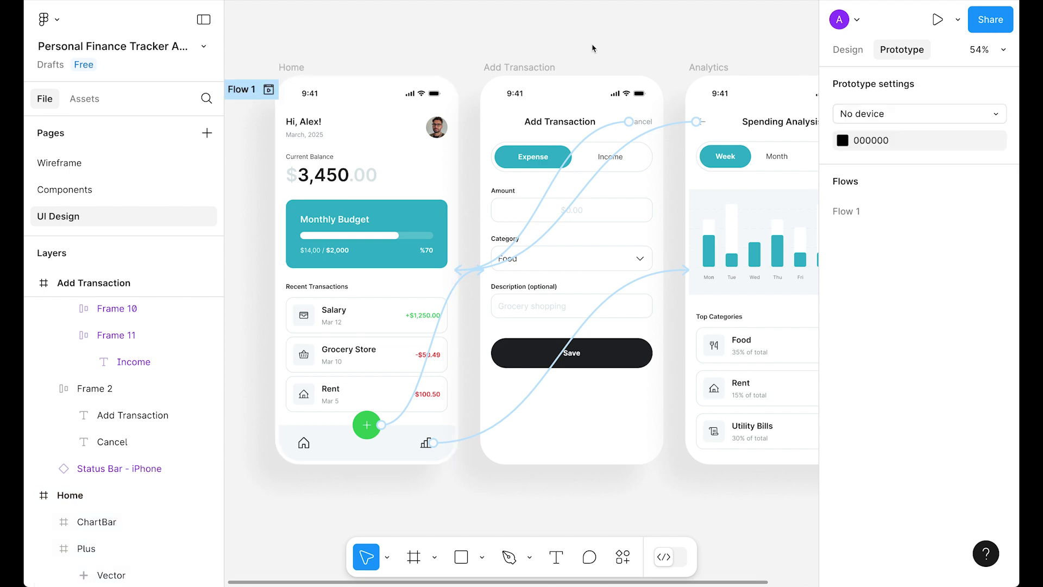
{"action": "left_click_drag", "start_coordinate": [653, 42], "coordinate": [583, 80]}
{"action": "scroll", "coordinate": [607, 44], "scroll_direction": "down", "scroll_amount": 3}
{"action": "scroll", "coordinate": [584, 43], "scroll_direction": "up", "scroll_amount": 1}
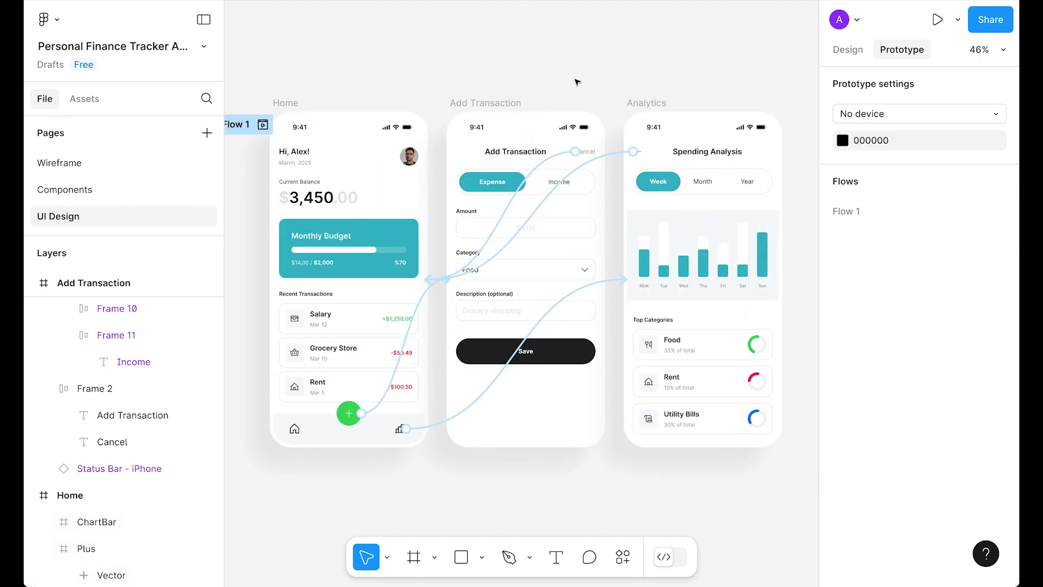
{"action": "scroll", "coordinate": [577, 82], "scroll_direction": "up", "scroll_amount": 2}
{"action": "scroll", "coordinate": [563, 84], "scroll_direction": "down", "scroll_amount": 1}
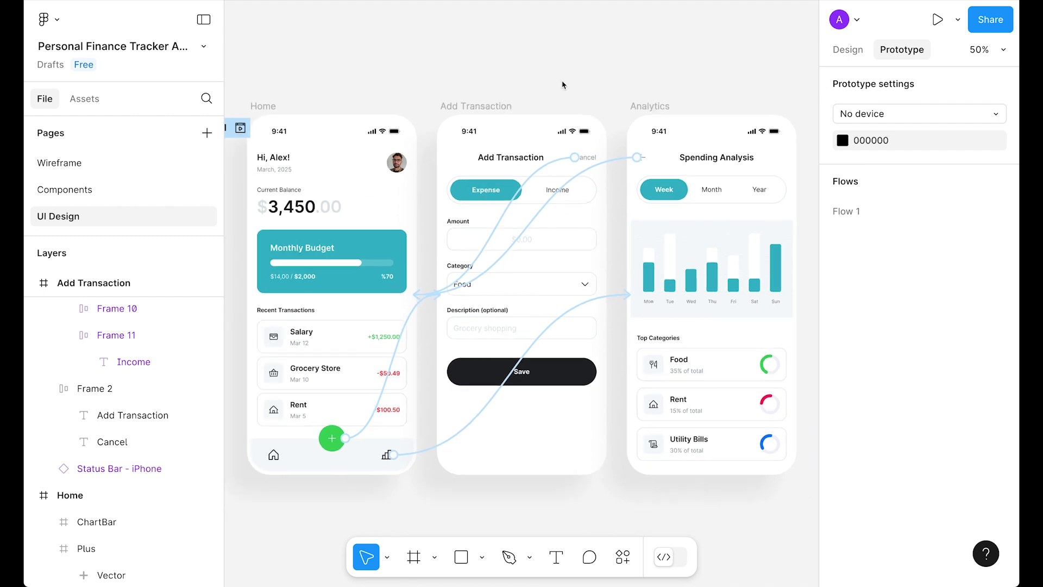